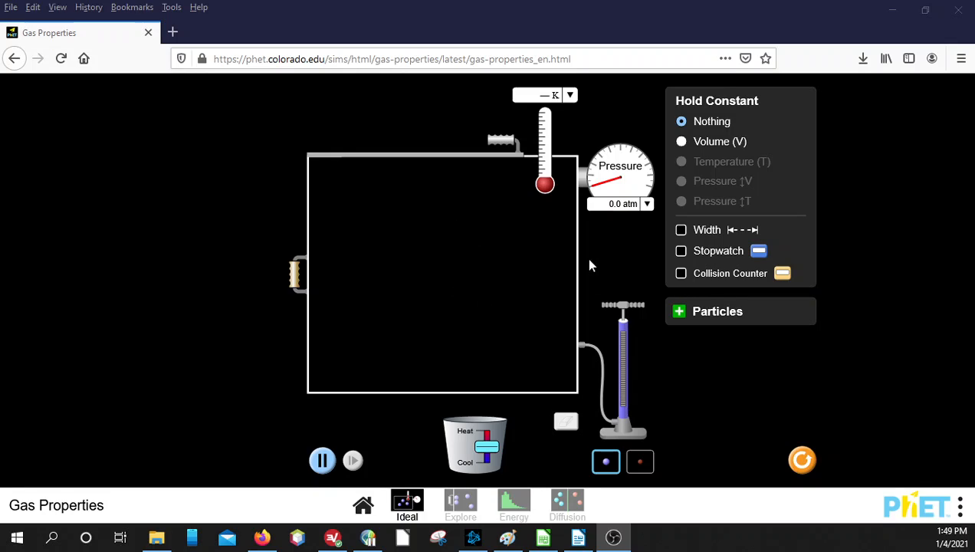
Pump heavy particles into the empty container with one stroke and display the container's width.
{"action": "left_click_drag", "start_coordinate": [624, 304], "coordinate": [624, 261]}
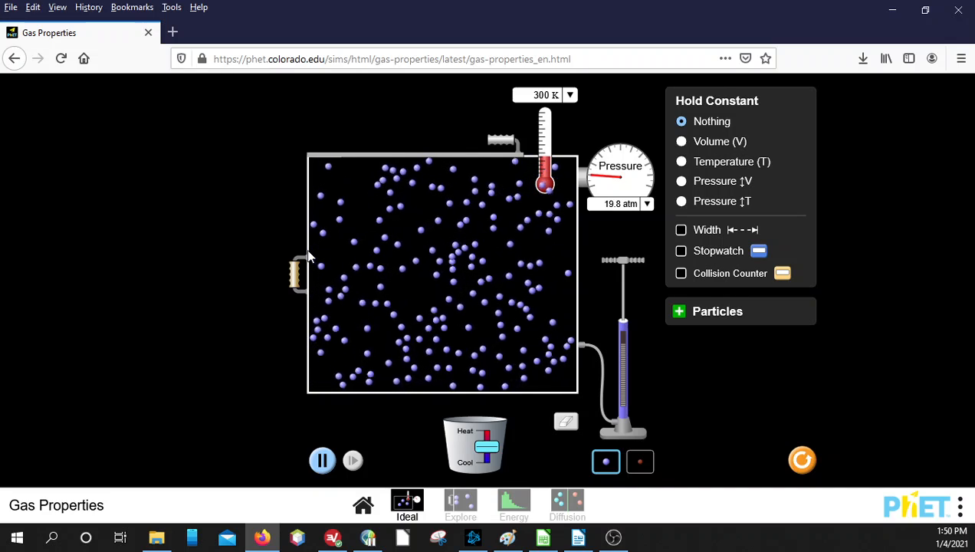
{"action": "left_click", "coordinate": [681, 231]}
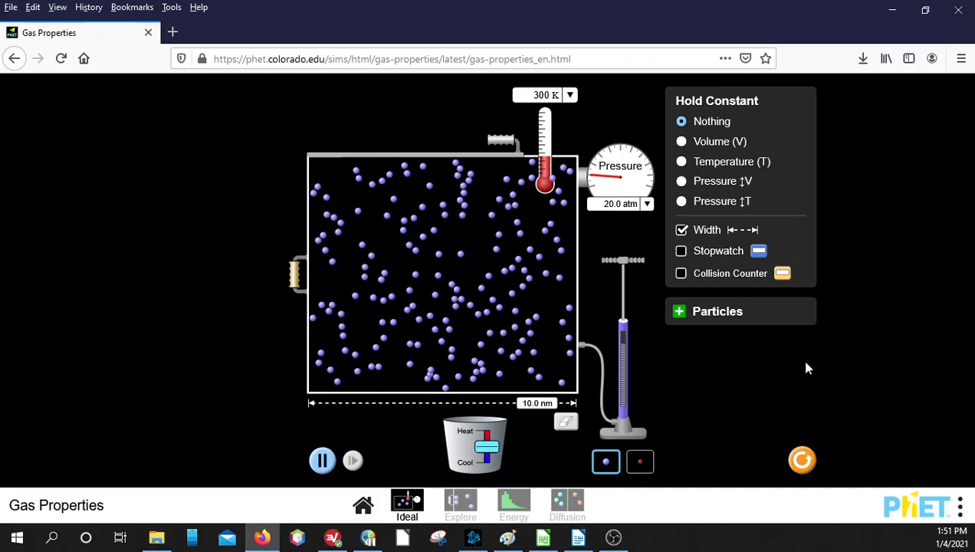
Pump one stroke of light particles into the container and set the pump back to heavy particles.
{"action": "left_click", "coordinate": [644, 463]}
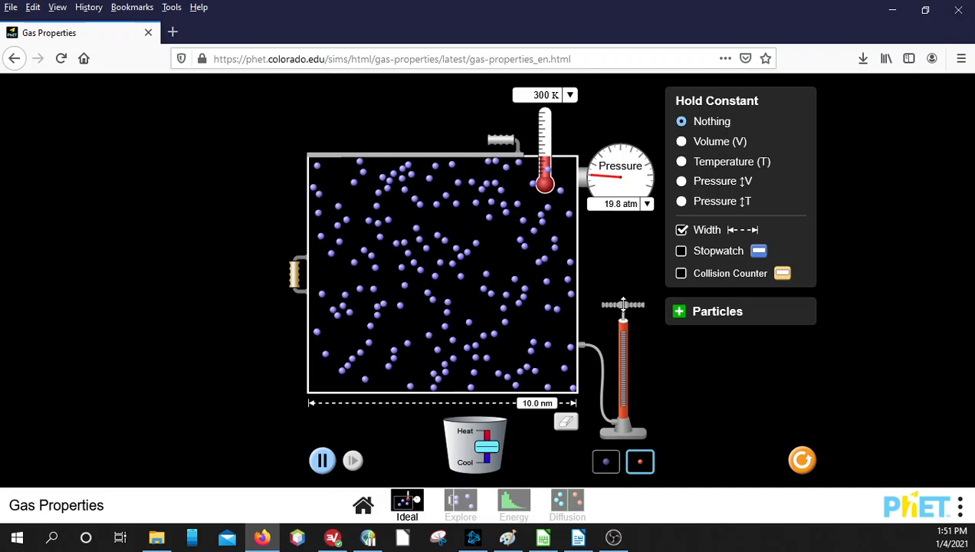
{"action": "left_click_drag", "start_coordinate": [623, 306], "coordinate": [609, 261]}
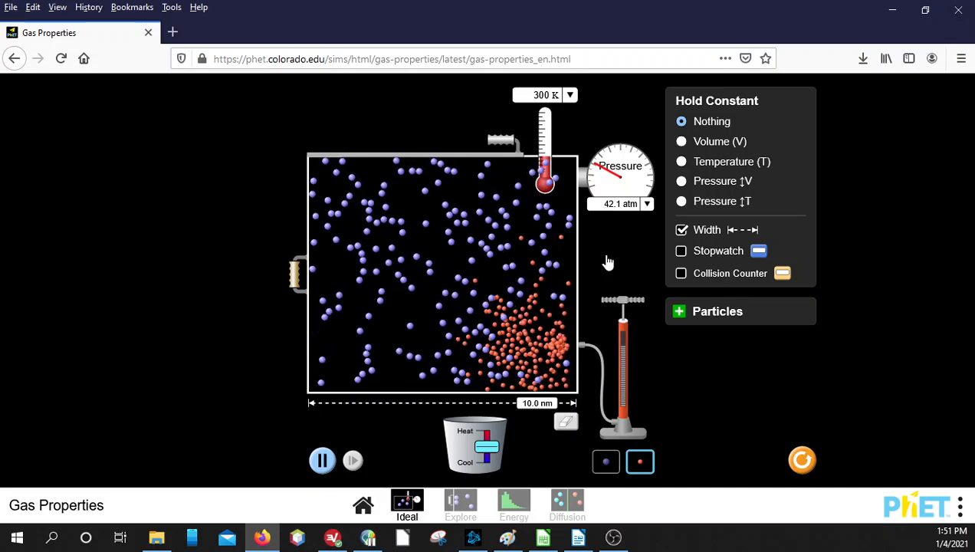
{"action": "left_click", "coordinate": [605, 462]}
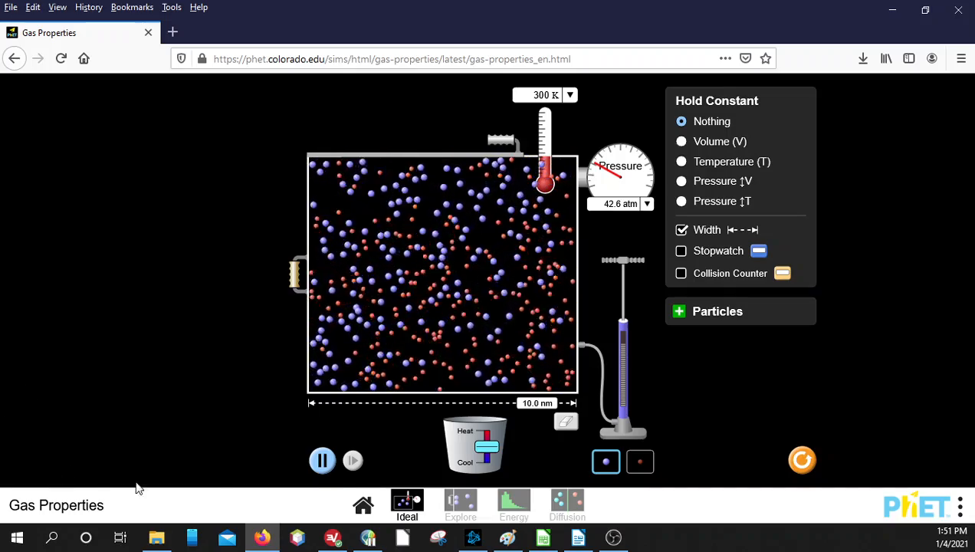
Switch to Paint, handwrite the equation Kavg = 3/2 kT with the brush, and return to the gas simulation.
{"action": "left_click", "coordinate": [510, 540]}
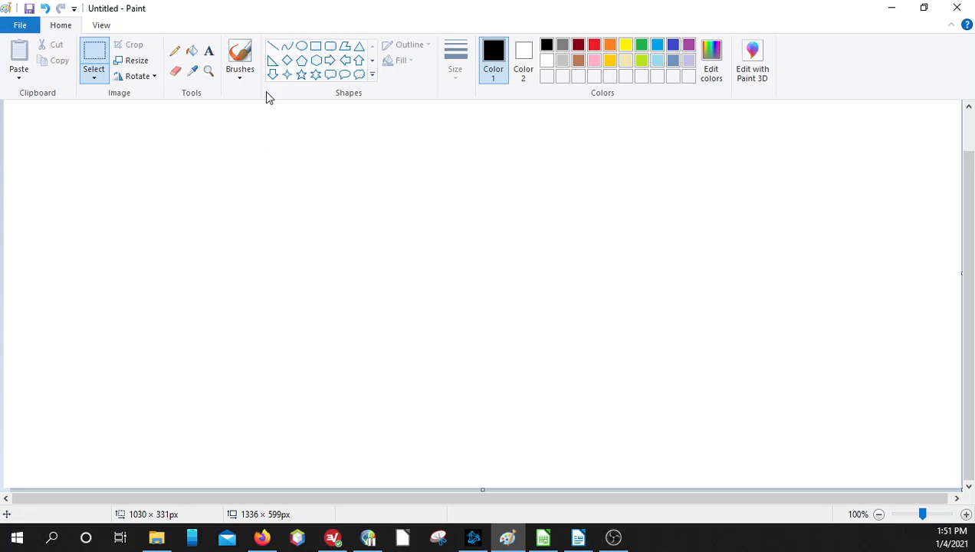
{"action": "left_click", "coordinate": [239, 59]}
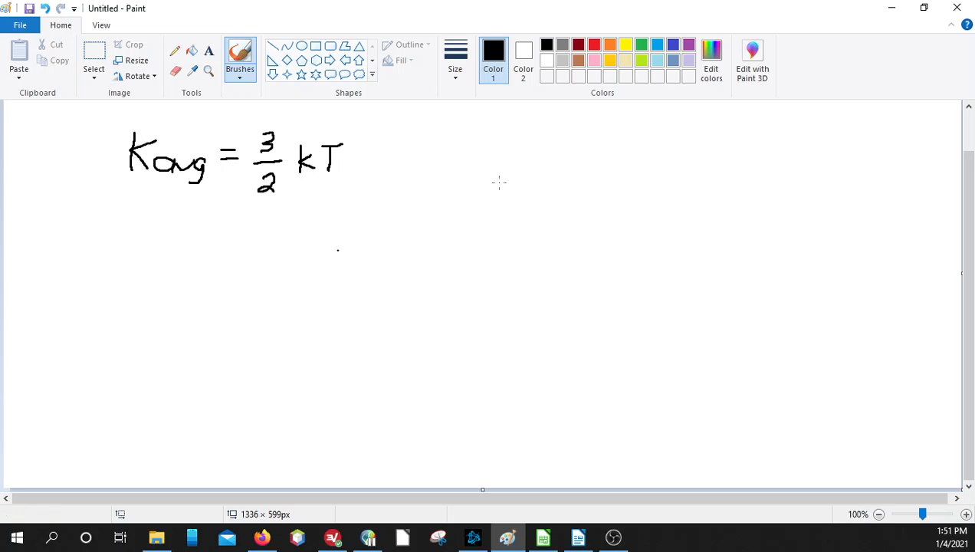
{"action": "left_click", "coordinate": [887, 15]}
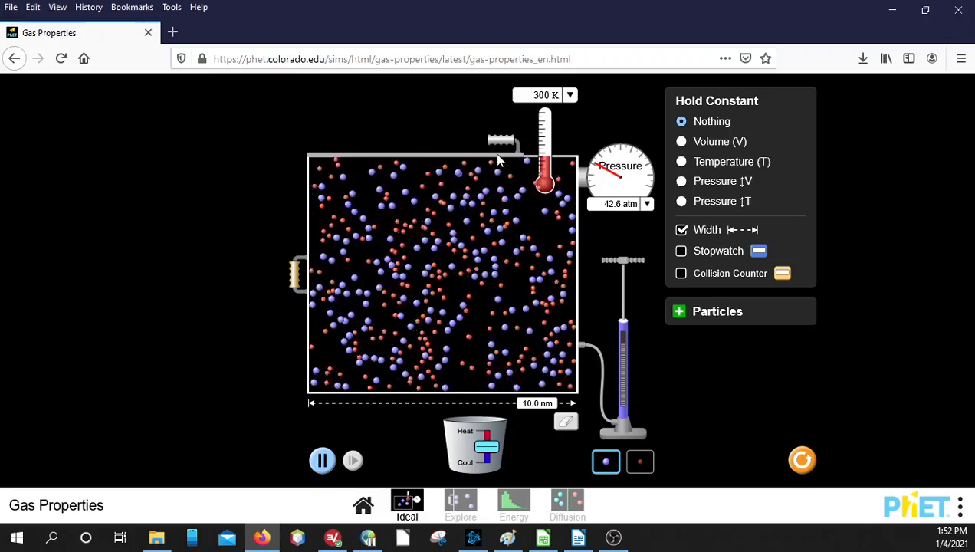
Open the container's lid to let particles escape, heat the gas to about 2200 K, and close the lid.
{"action": "left_click_drag", "start_coordinate": [508, 143], "coordinate": [3, 148]}
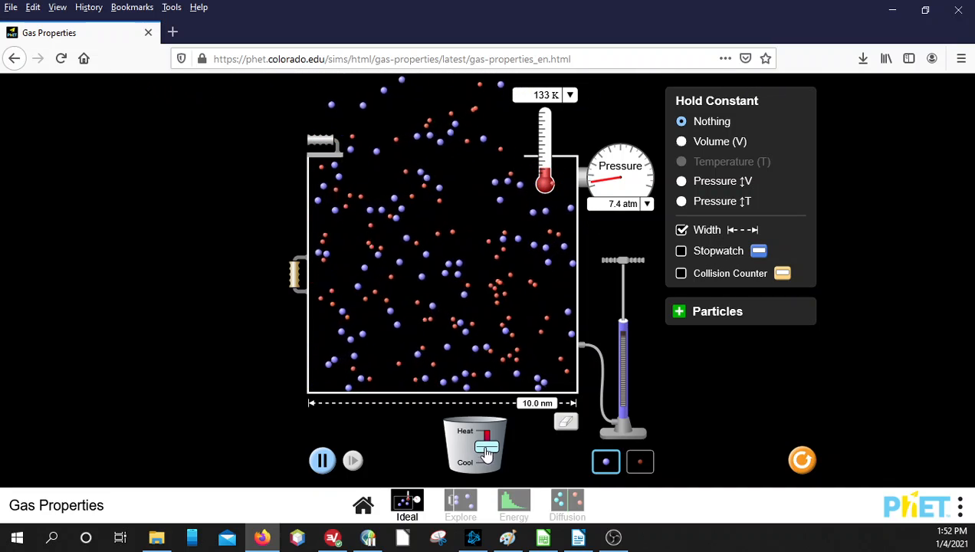
{"action": "left_click_drag", "start_coordinate": [486, 452], "coordinate": [500, 416]}
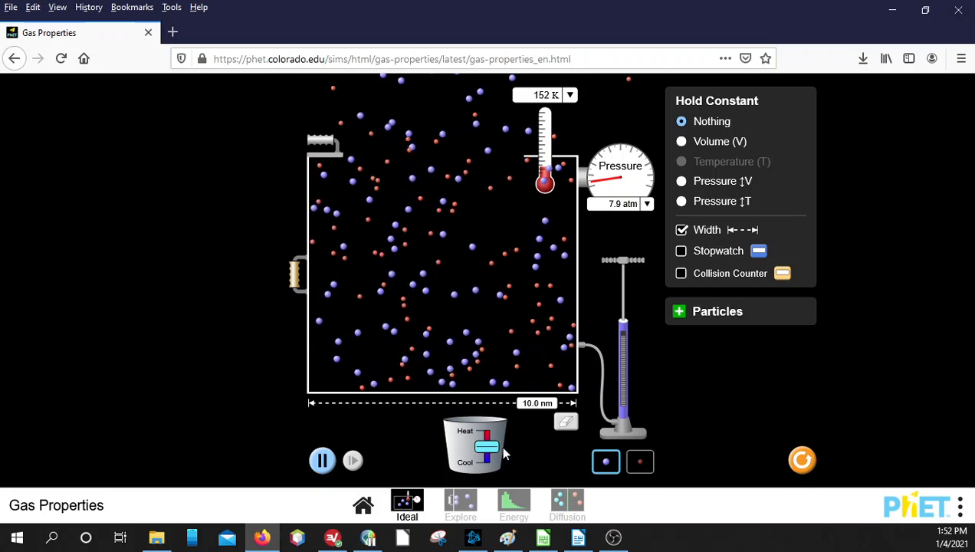
{"action": "left_click_drag", "start_coordinate": [492, 449], "coordinate": [494, 434]}
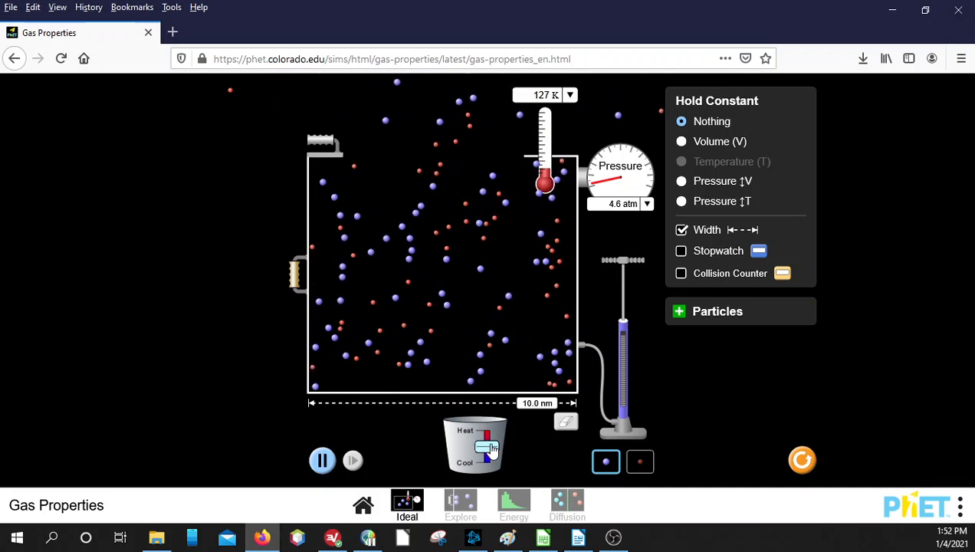
{"action": "left_click_drag", "start_coordinate": [487, 447], "coordinate": [505, 380]}
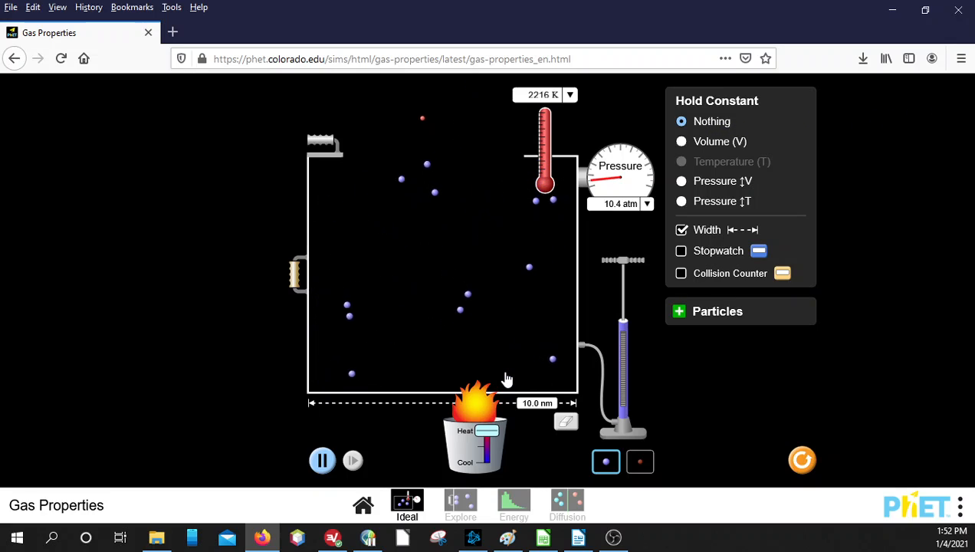
{"action": "left_click_drag", "start_coordinate": [506, 379], "coordinate": [492, 372]}
{"action": "left_click_drag", "start_coordinate": [321, 150], "coordinate": [569, 170]}
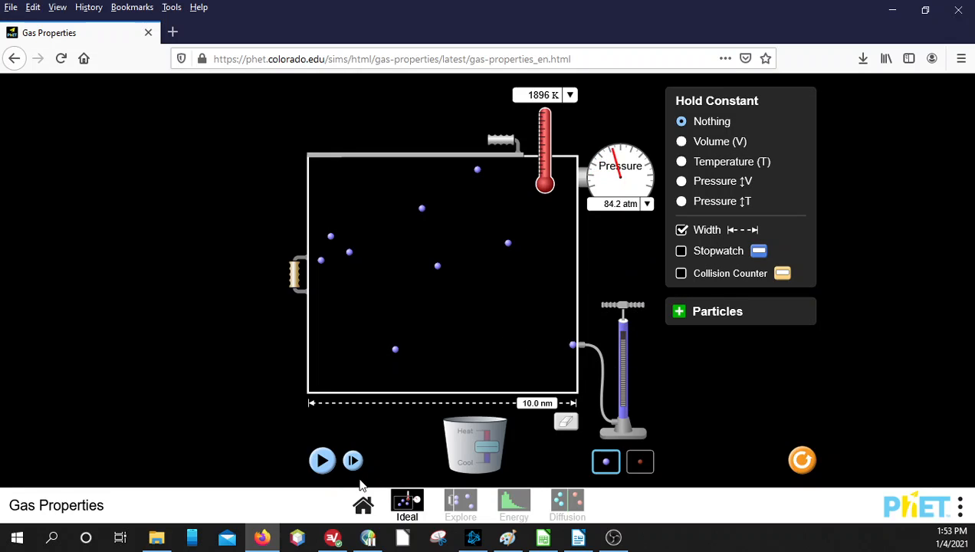
Show the particle counts with the simulation paused, and resume it to cool the gas to about 185 K.
{"action": "left_click", "coordinate": [320, 462]}
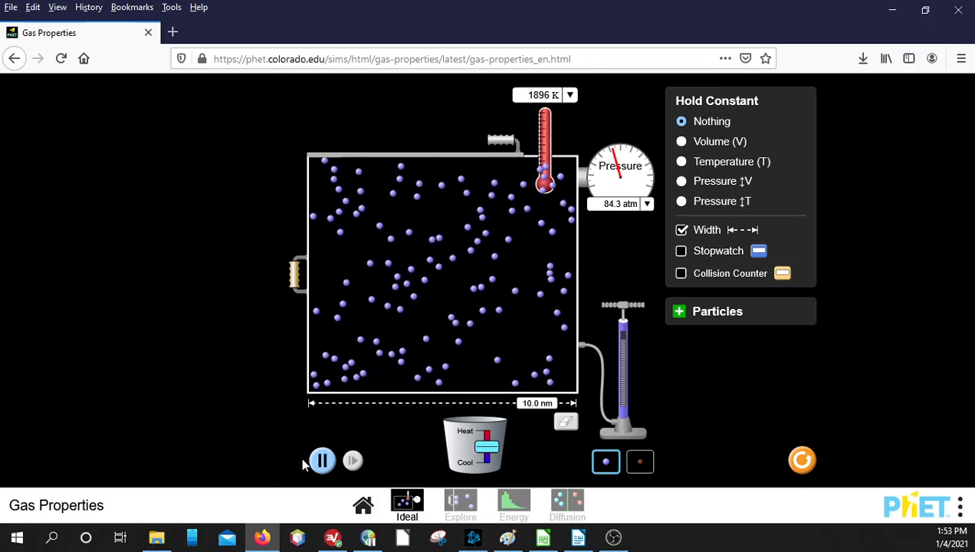
{"action": "left_click", "coordinate": [322, 461]}
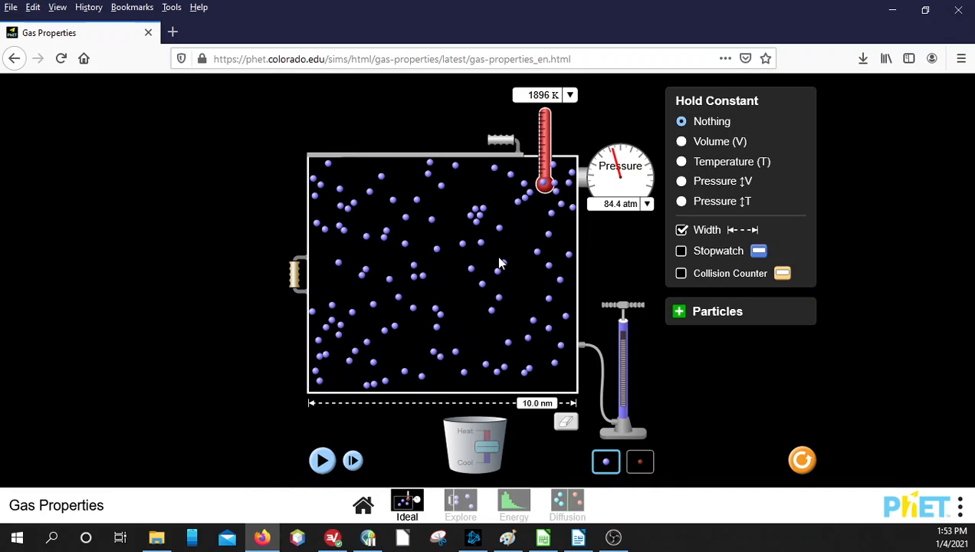
{"action": "left_click", "coordinate": [680, 312]}
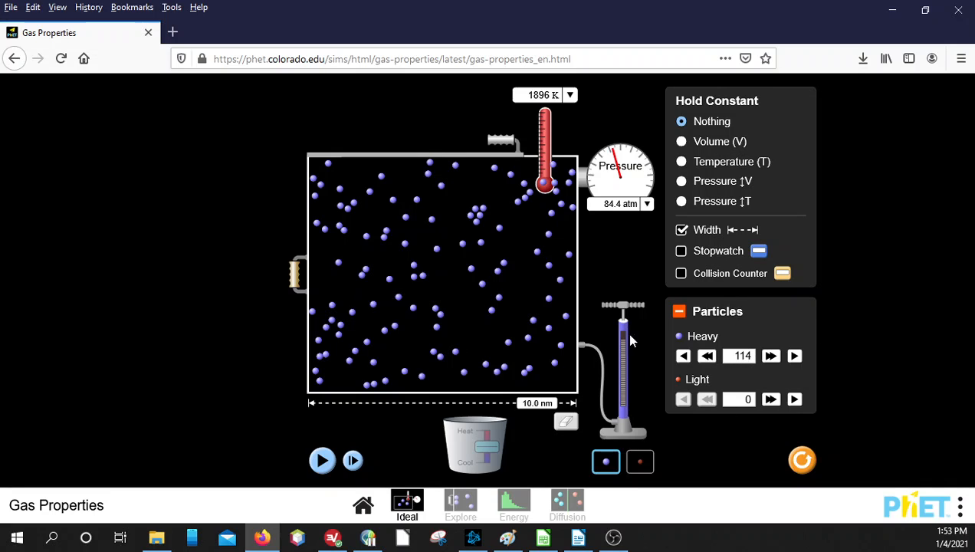
{"action": "left_click", "coordinate": [323, 460]}
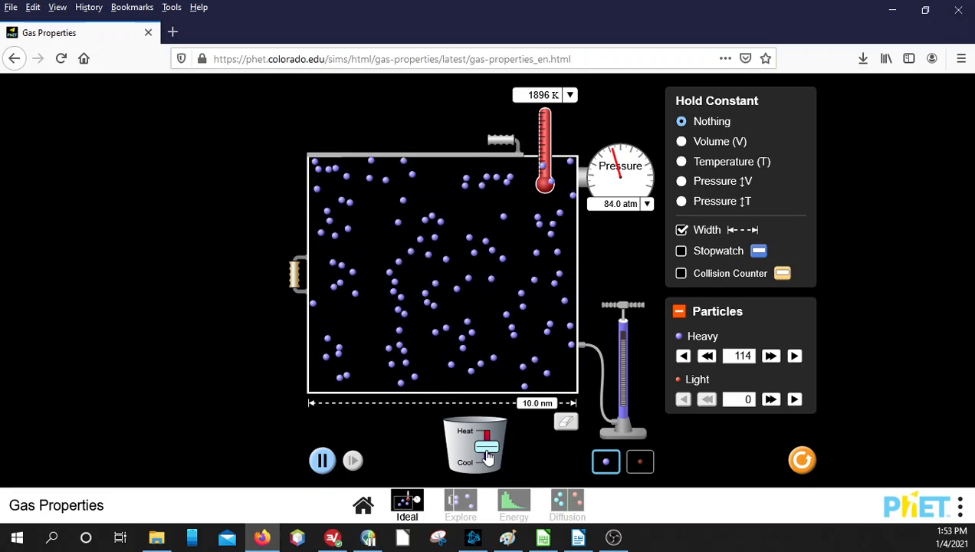
{"action": "left_click_drag", "start_coordinate": [487, 455], "coordinate": [489, 500]}
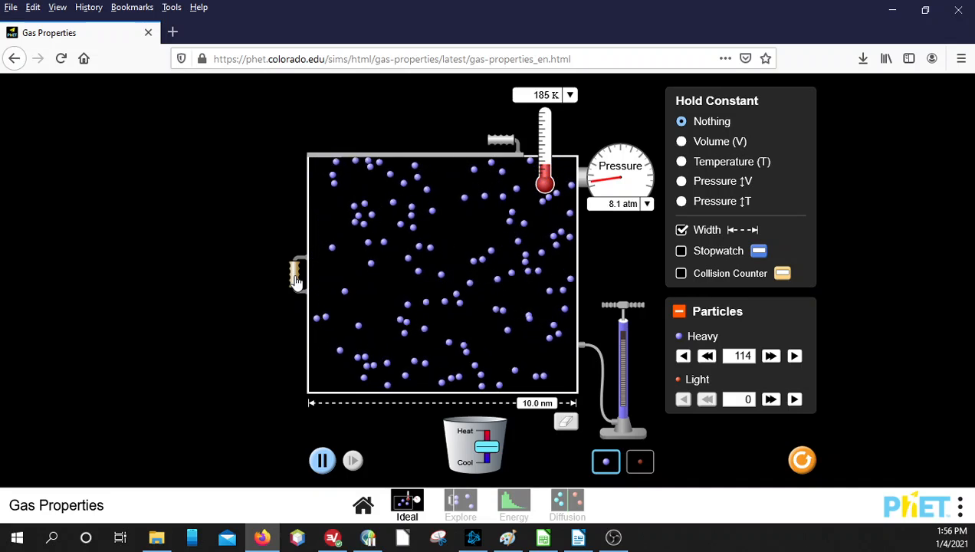
Vary the container's width repeatedly between 15.0 nm and 5.0 nm, with a stop at 9.3 nm, finishing at 15.0 nm.
{"action": "left_click_drag", "start_coordinate": [295, 281], "coordinate": [3, 291]}
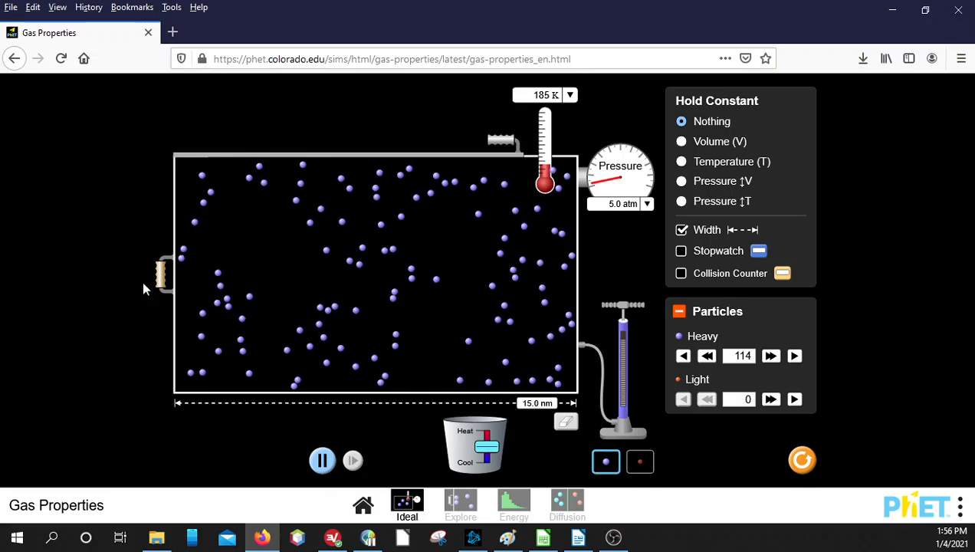
{"action": "left_click_drag", "start_coordinate": [160, 277], "coordinate": [620, 302]}
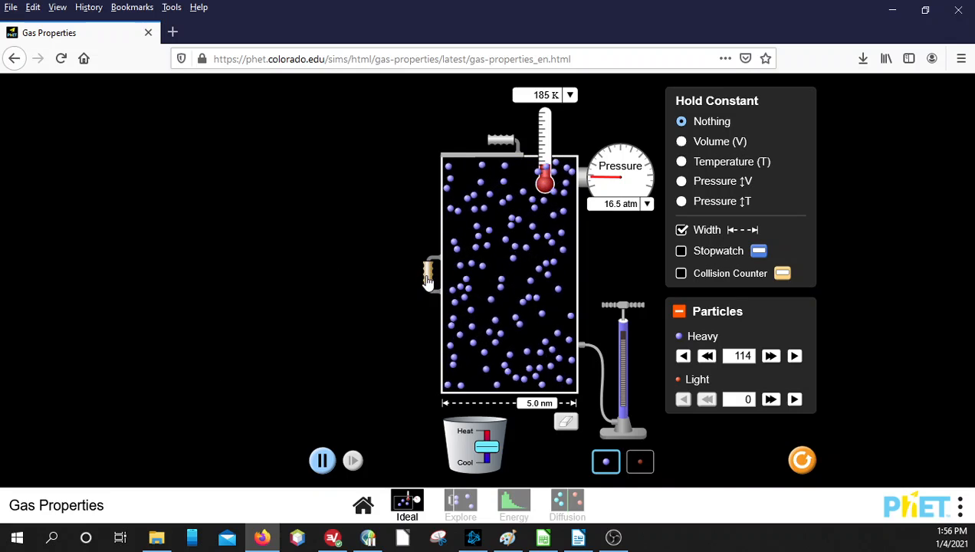
{"action": "left_click_drag", "start_coordinate": [428, 274], "coordinate": [119, 306]}
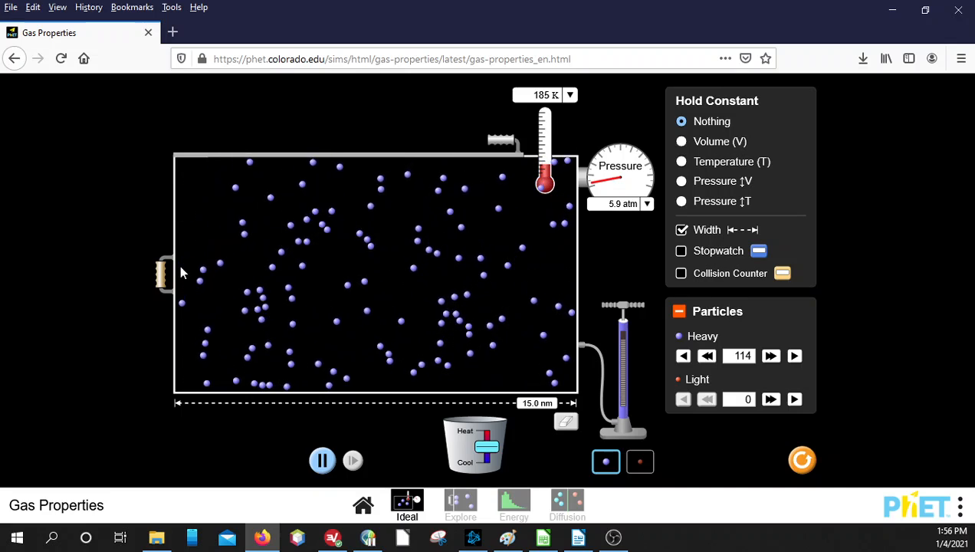
{"action": "left_click_drag", "start_coordinate": [160, 278], "coordinate": [327, 283]}
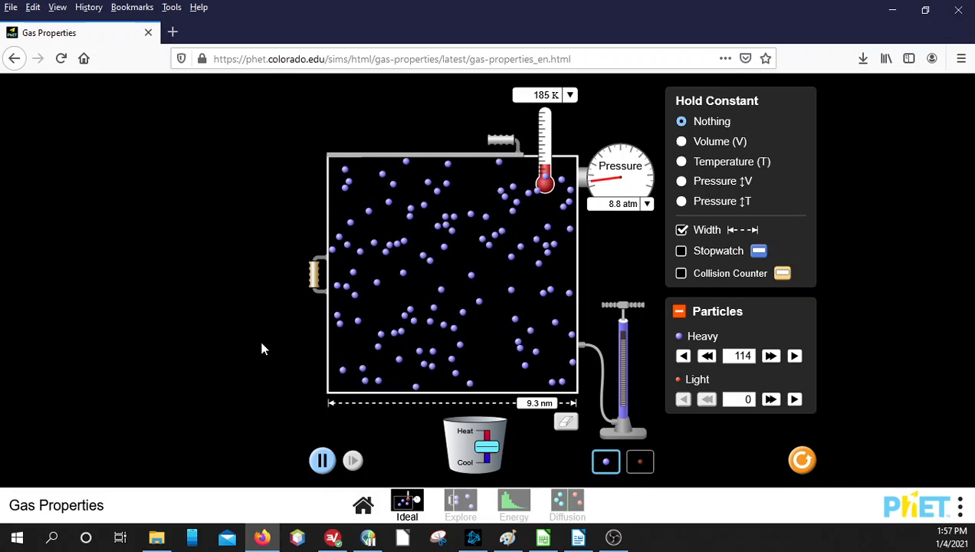
{"action": "left_click_drag", "start_coordinate": [317, 276], "coordinate": [480, 283]}
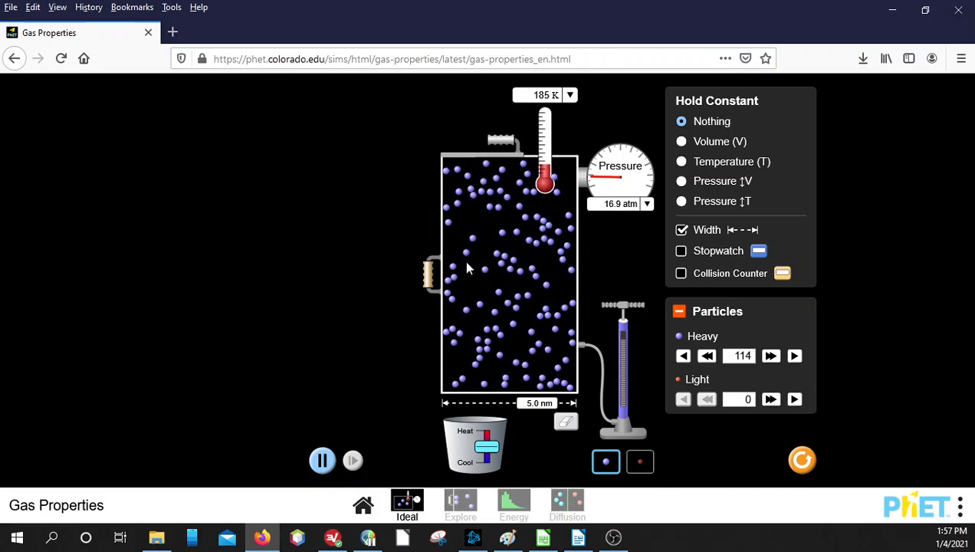
{"action": "left_click_drag", "start_coordinate": [428, 281], "coordinate": [117, 276]}
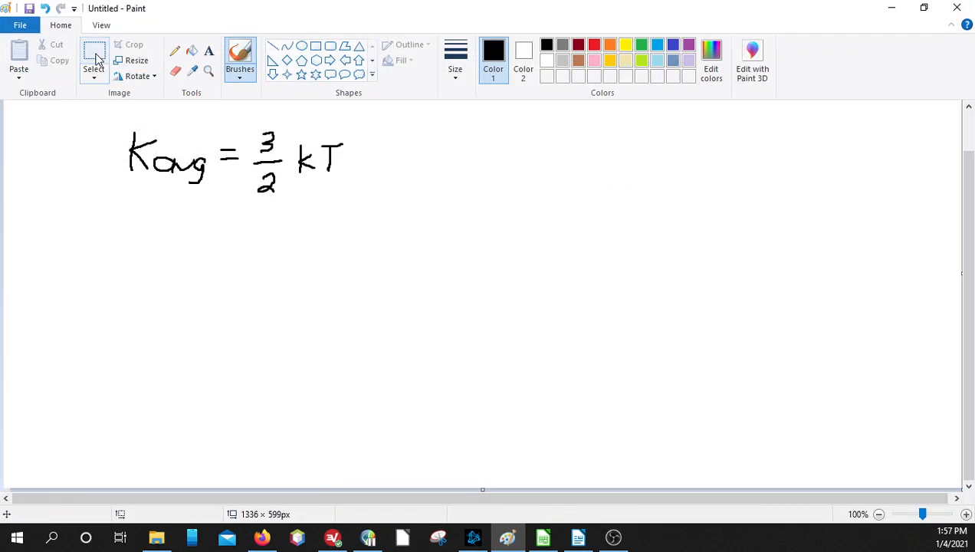
Erase the kinetic energy equation in Paint, handwrite PV = NkT with the brush, and return to the gas simulation.
{"action": "left_click", "coordinate": [94, 55]}
{"action": "key", "text": "Delete"}
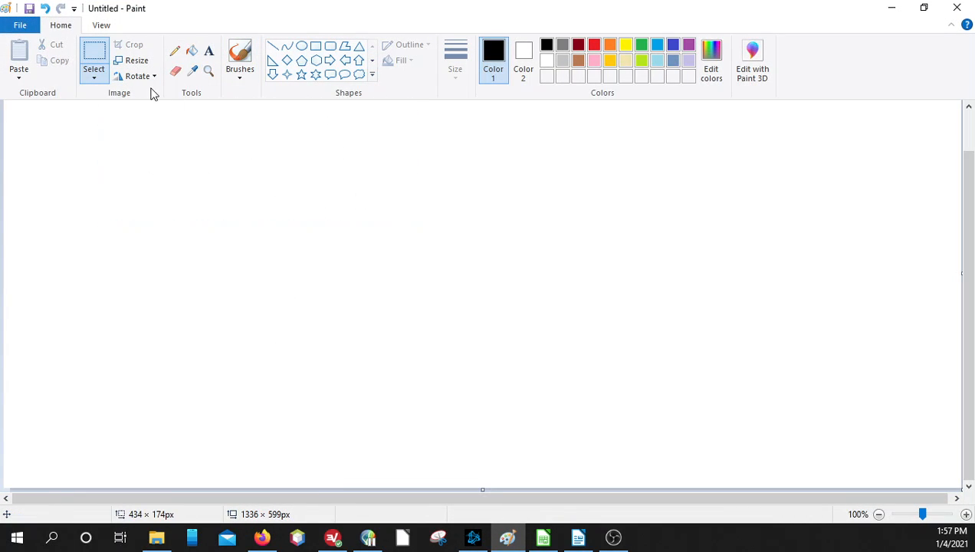
{"action": "left_click", "coordinate": [239, 62]}
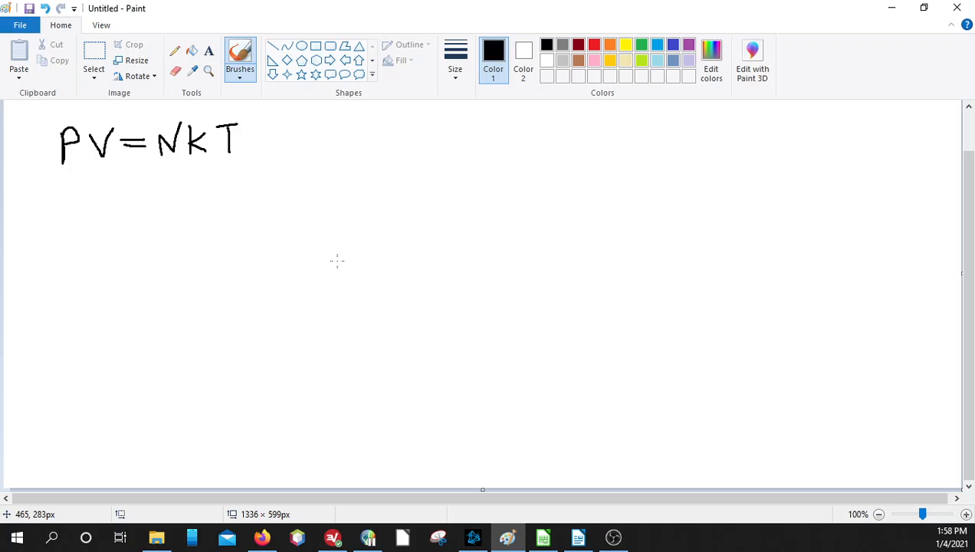
{"action": "left_click", "coordinate": [887, 15]}
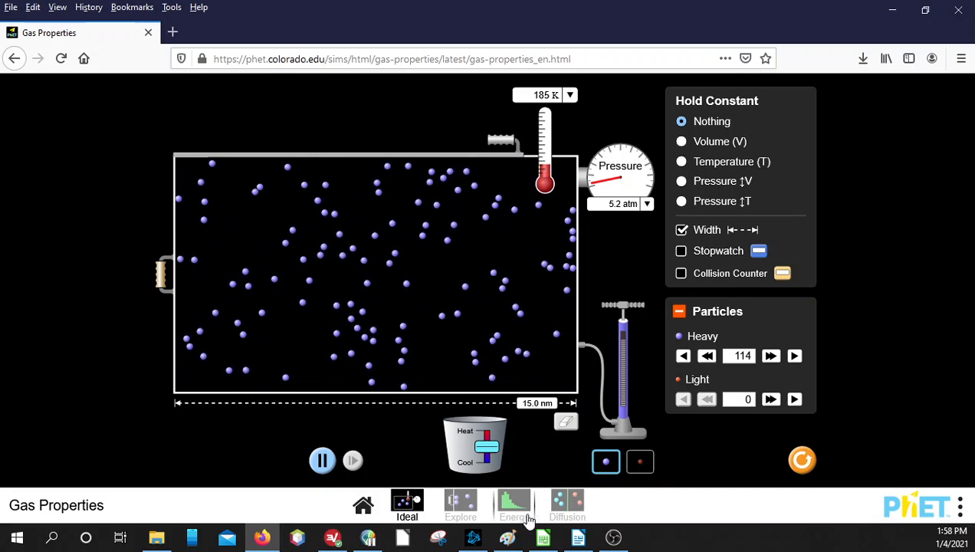
Switch to Paint, redraw the constant k as A so the equation reads PV = NAT, and return to the simulation.
{"action": "left_click", "coordinate": [507, 538]}
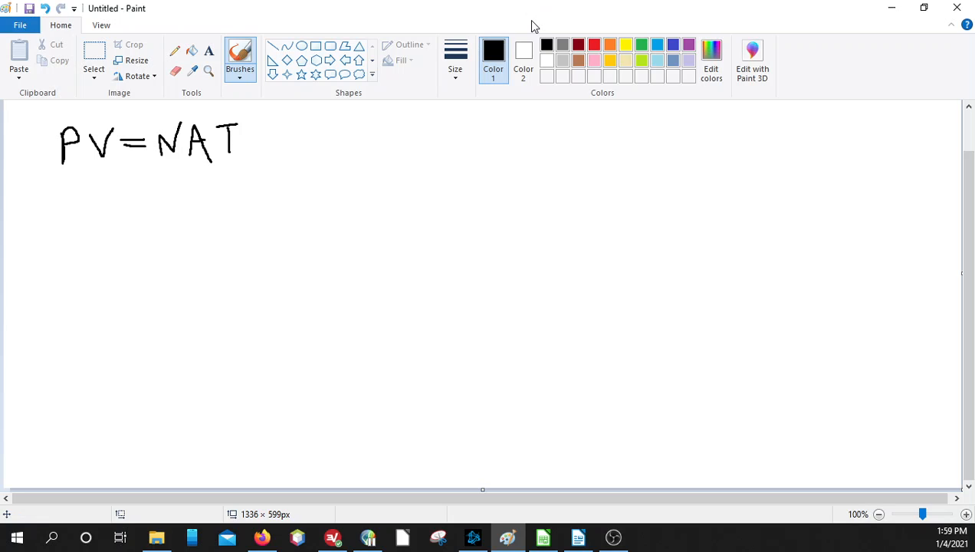
{"action": "left_click", "coordinate": [891, 13]}
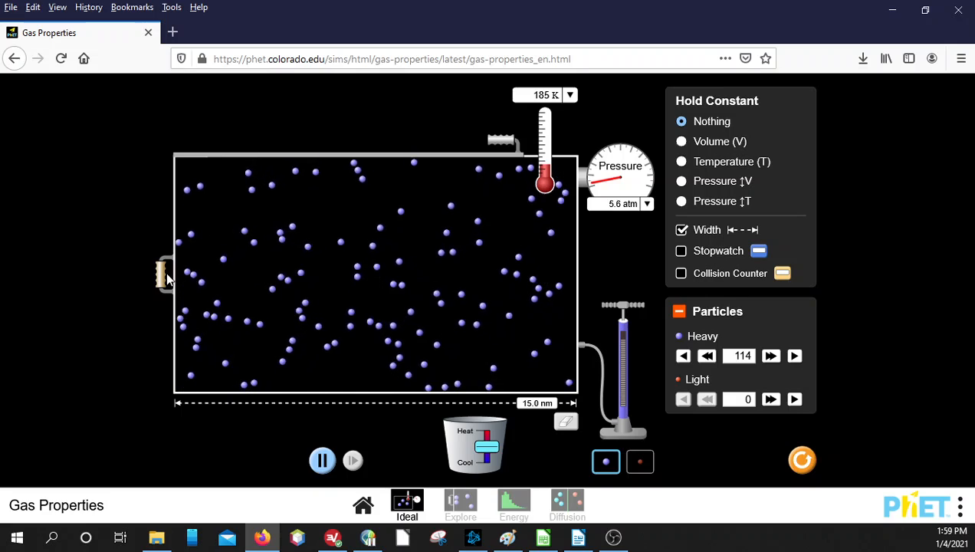
Compress the container to a width of 6.0 nm and reset its width to 10.0 nm.
{"action": "left_click_drag", "start_coordinate": [160, 273], "coordinate": [404, 291]}
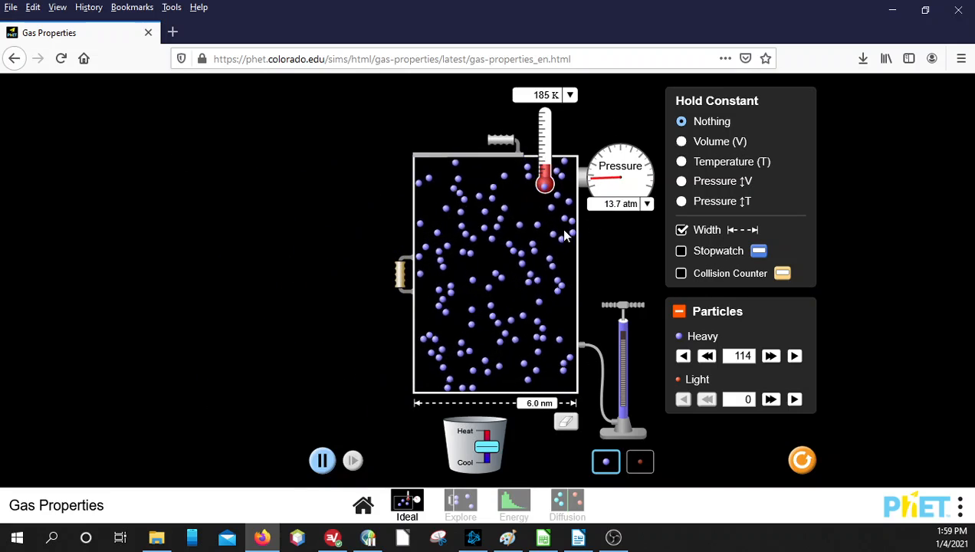
{"action": "left_click_drag", "start_coordinate": [400, 274], "coordinate": [401, 275]}
{"action": "left_click_drag", "start_coordinate": [83, 284], "coordinate": [287, 280]}
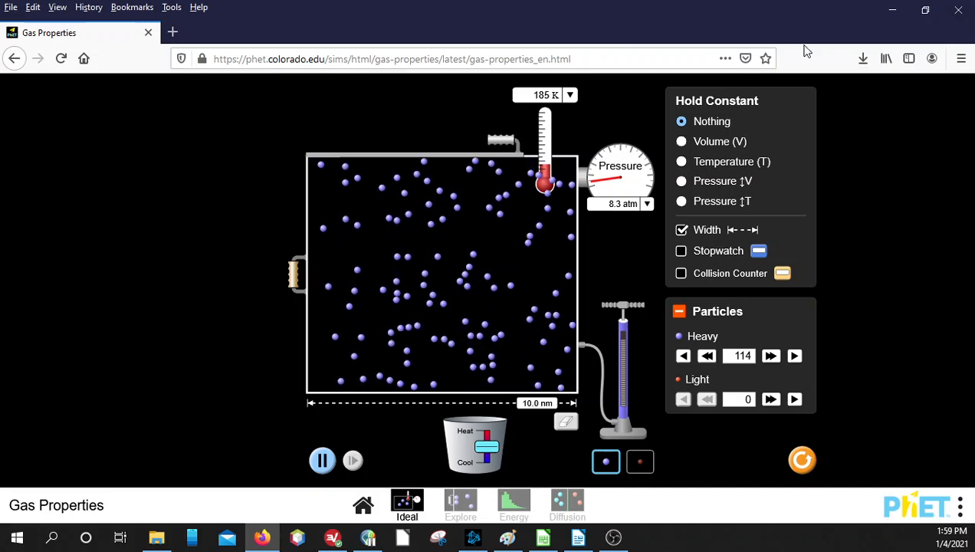
{"action": "left_click", "coordinate": [890, 10]}
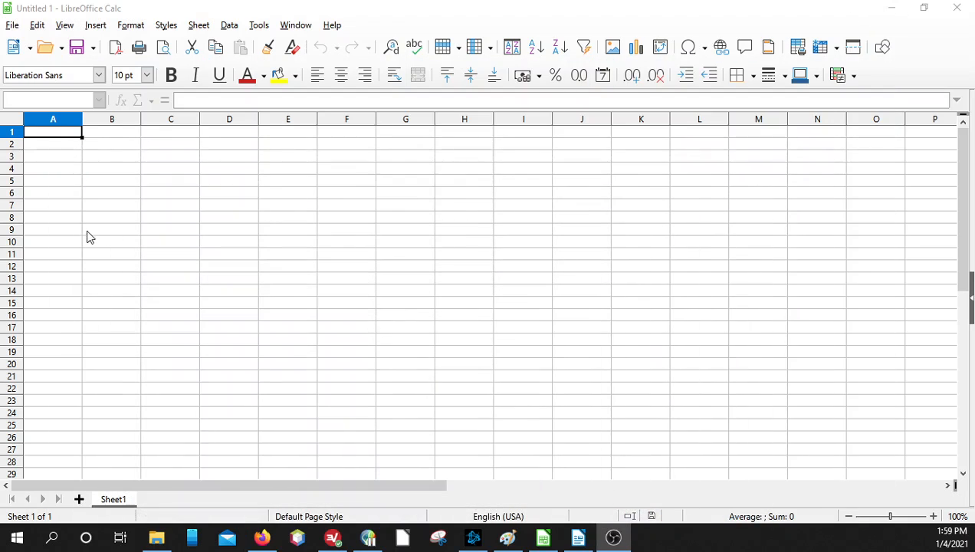
{"action": "left_click", "coordinate": [890, 8]}
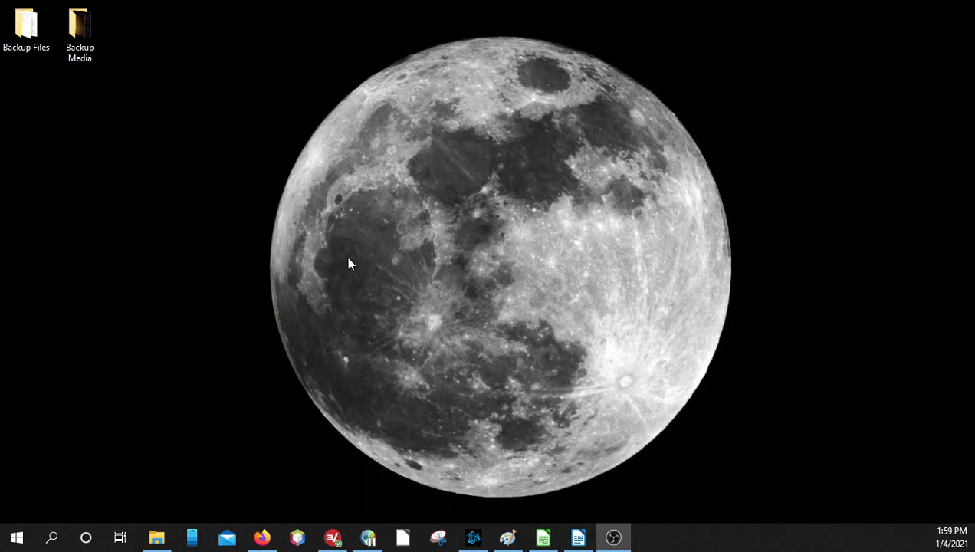
{"action": "left_click", "coordinate": [270, 537]}
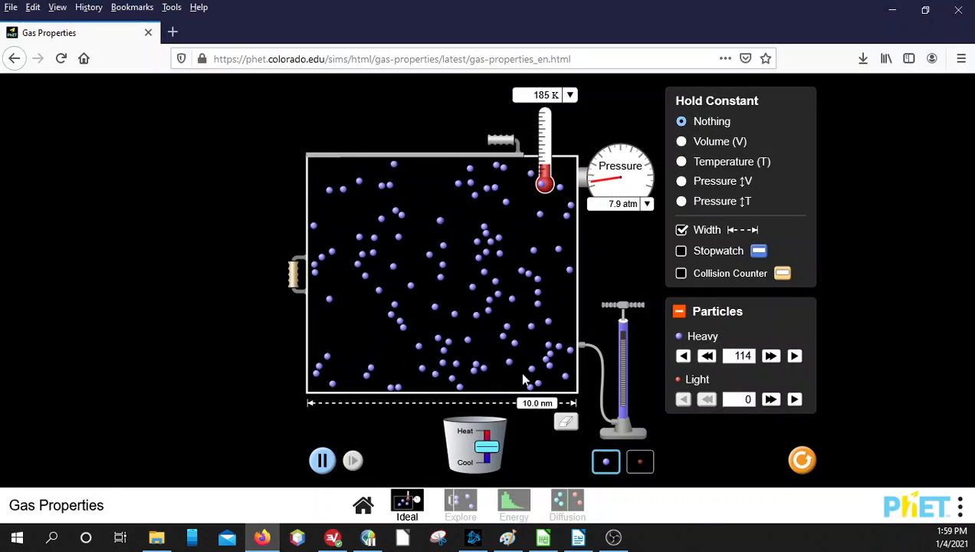
Switch to Paint, erase the V in PV = NAT, handwrite a replacement symbol with the brush, and return to the gas simulation.
{"action": "left_click", "coordinate": [508, 537]}
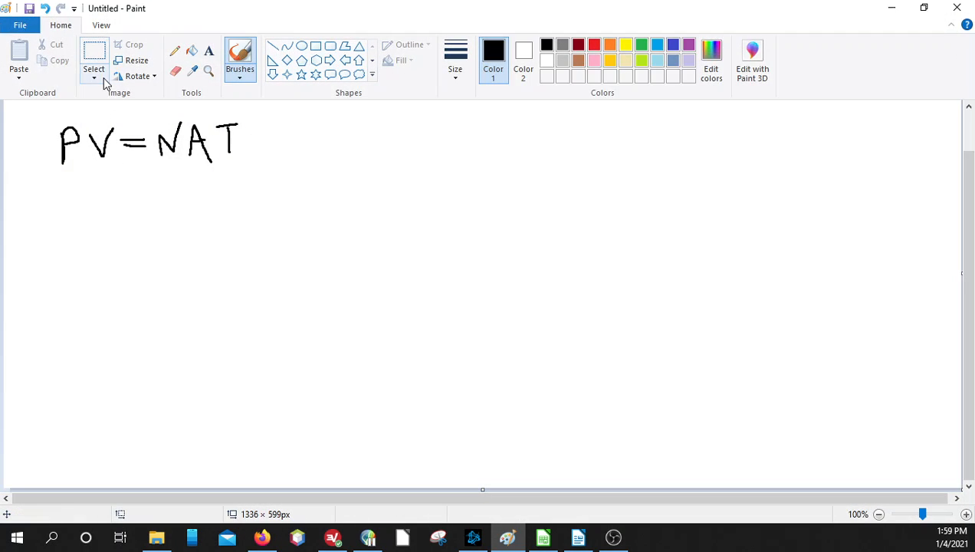
{"action": "left_click", "coordinate": [176, 70]}
{"action": "mouse_move", "coordinate": [89, 131]}
{"action": "left_mouse_down"}
{"action": "mouse_move", "coordinate": [100, 144]}
{"action": "mouse_move", "coordinate": [112, 115]}
{"action": "mouse_move", "coordinate": [98, 132]}
{"action": "left_mouse_up"}
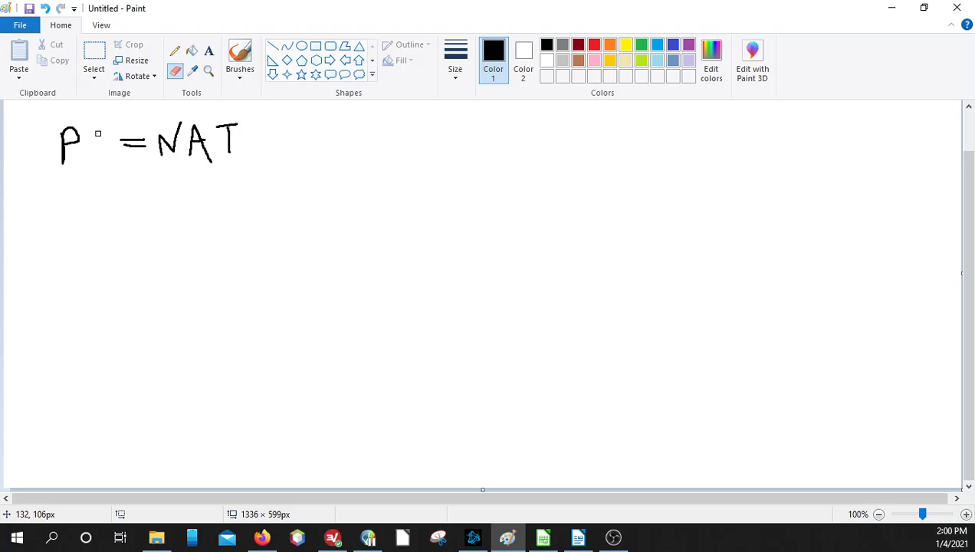
{"action": "left_click", "coordinate": [240, 59]}
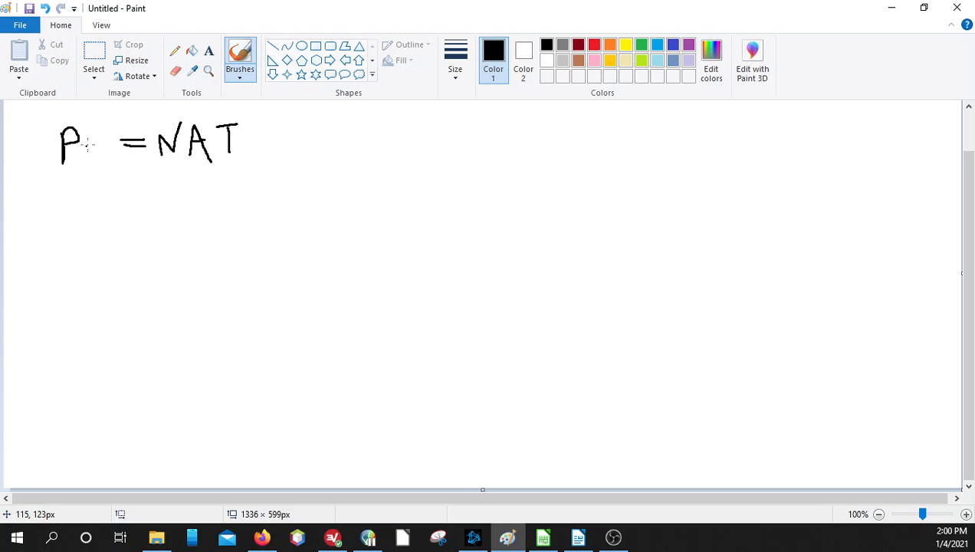
{"action": "mouse_move", "coordinate": [92, 139]}
{"action": "left_mouse_down"}
{"action": "mouse_move", "coordinate": [86, 146]}
{"action": "mouse_move", "coordinate": [105, 152]}
{"action": "mouse_move", "coordinate": [108, 138]}
{"action": "left_mouse_up"}
{"action": "left_click", "coordinate": [262, 536]}
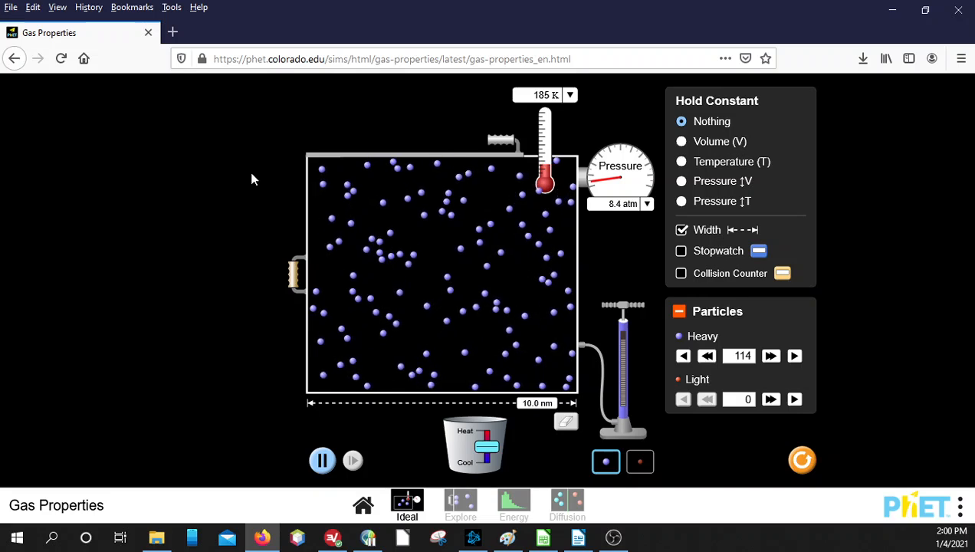
Show the pressure gauge reading in kPa and pause the simulation.
{"action": "left_click", "coordinate": [648, 204]}
{"action": "left_click", "coordinate": [618, 219]}
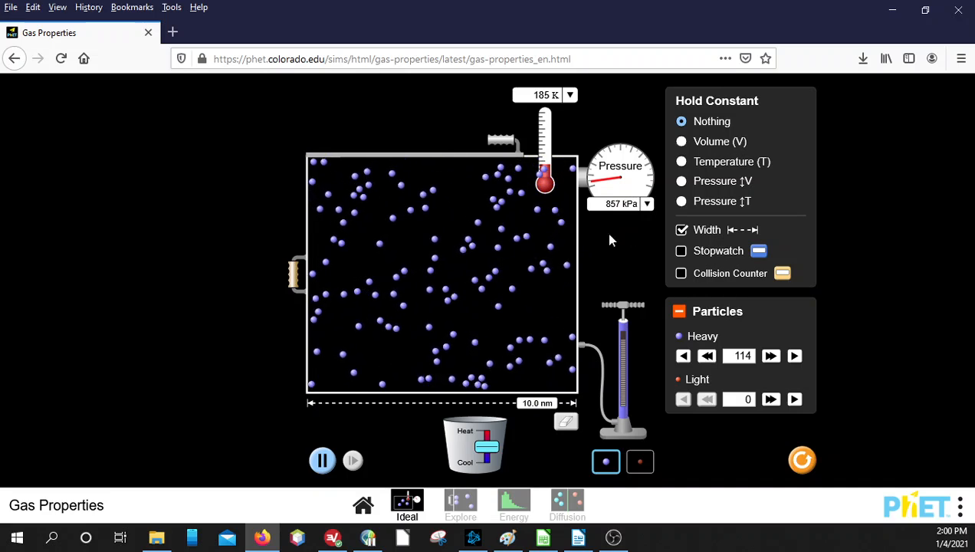
{"action": "left_click", "coordinate": [321, 462]}
Set the pressure gauge back to atm and keep the thermometer reading in kelvin.
{"action": "left_click", "coordinate": [646, 205]}
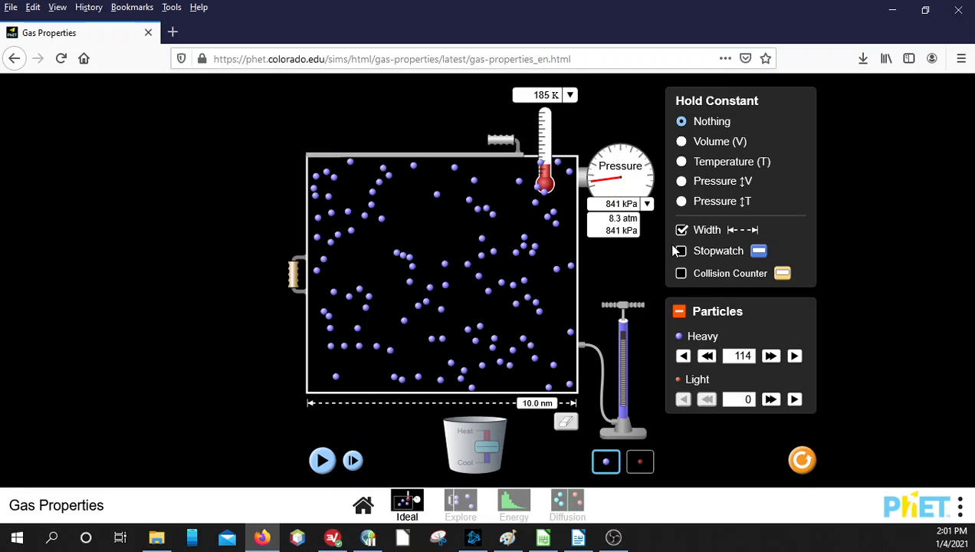
{"action": "left_click", "coordinate": [620, 219]}
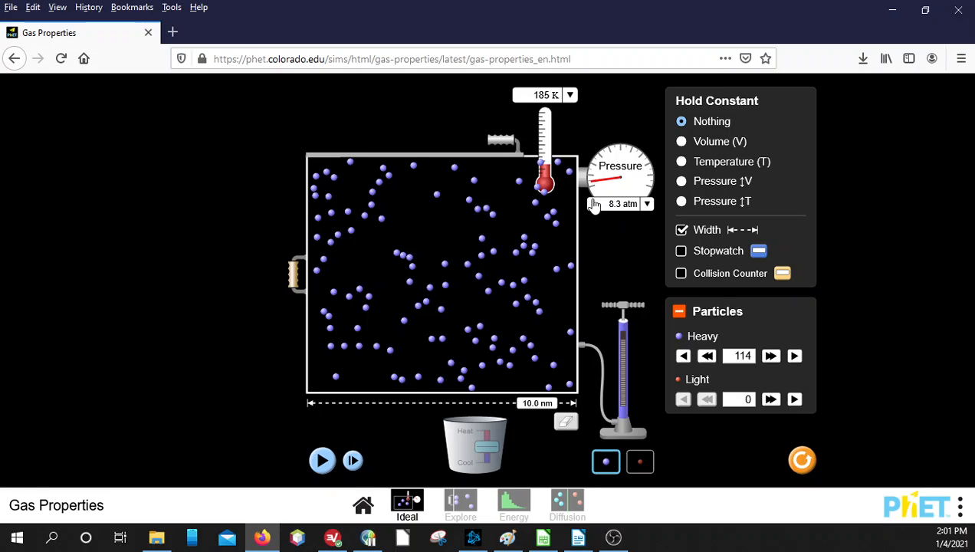
{"action": "left_click", "coordinate": [570, 98]}
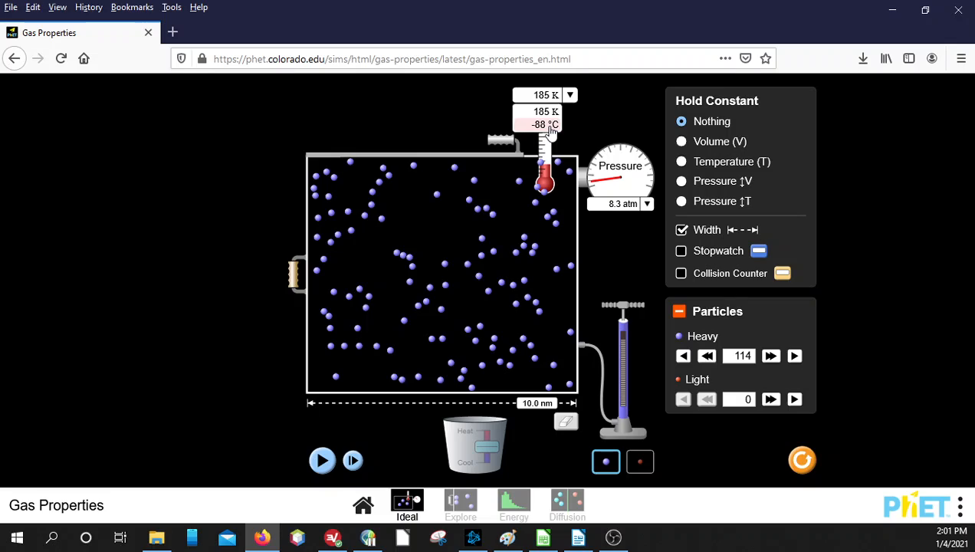
{"action": "left_click", "coordinate": [546, 115]}
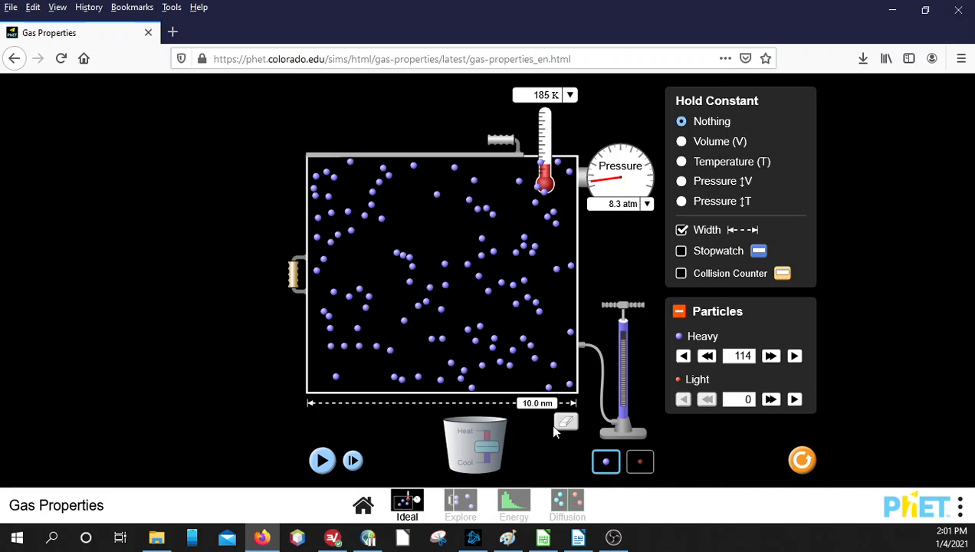
Switch to LibreOffice Calc and enter the headers w, P1, P2 and P3 in cells A1 to D1.
{"action": "left_click", "coordinate": [543, 538]}
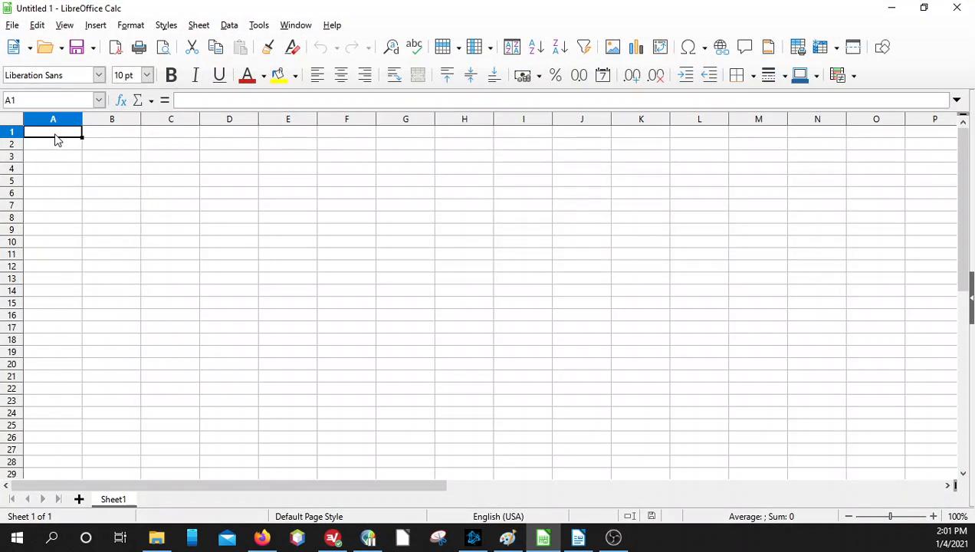
{"action": "type", "text": "w"}
{"action": "key", "text": "Tab"}
{"action": "type", "text": "P"}
{"action": "key", "text": "Tab"}
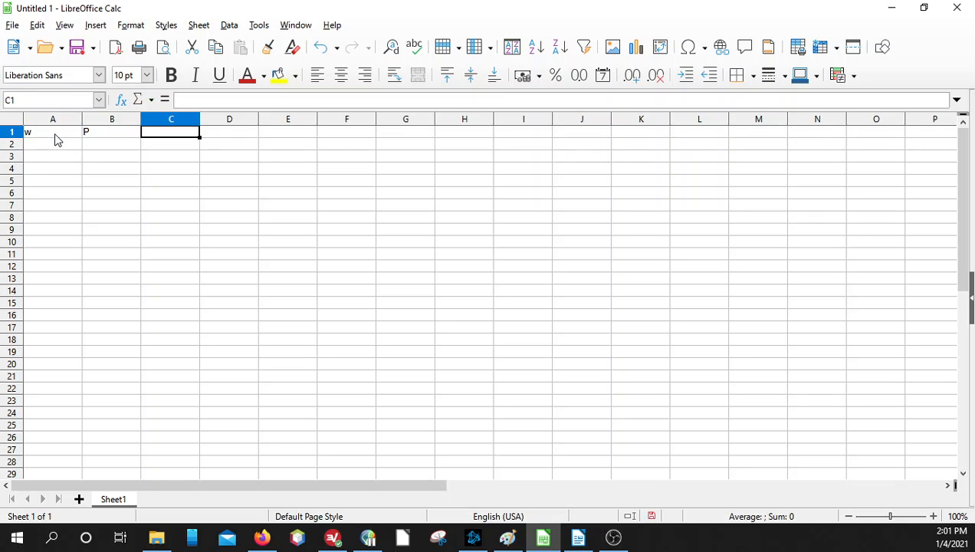
{"action": "key", "text": "Left"}
{"action": "type", "text": "P1"}
{"action": "key", "text": "Tab"}
{"action": "type", "text": "P2"}
{"action": "key", "text": "Tab"}
{"action": "type", "text": "P3"}
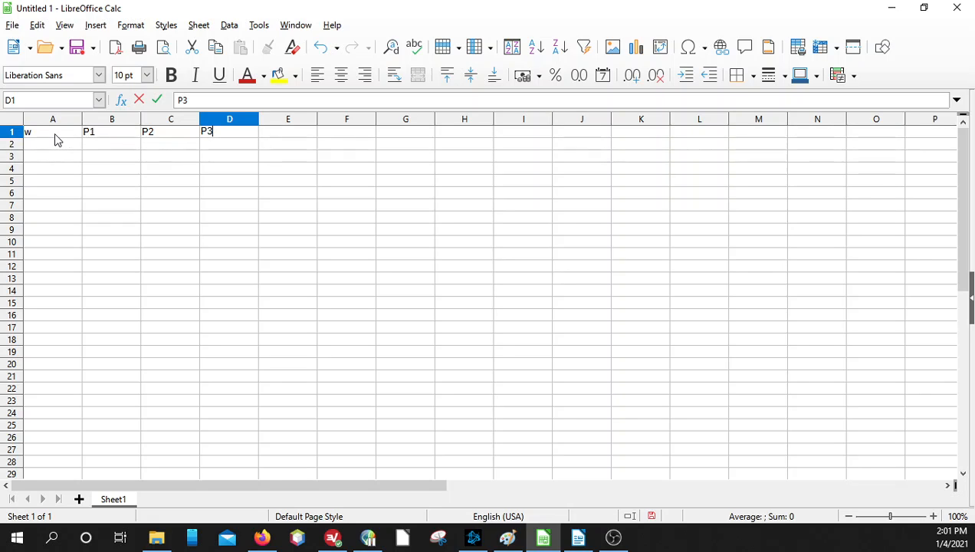
{"action": "key", "text": "Return"}
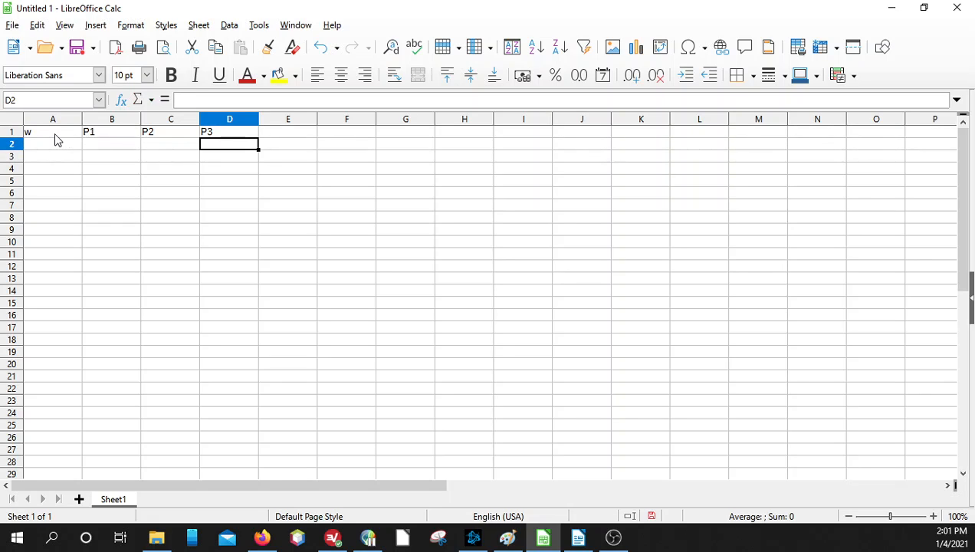
Center the contents of columns A to M horizontally.
{"action": "left_click_drag", "start_coordinate": [65, 120], "coordinate": [742, 140]}
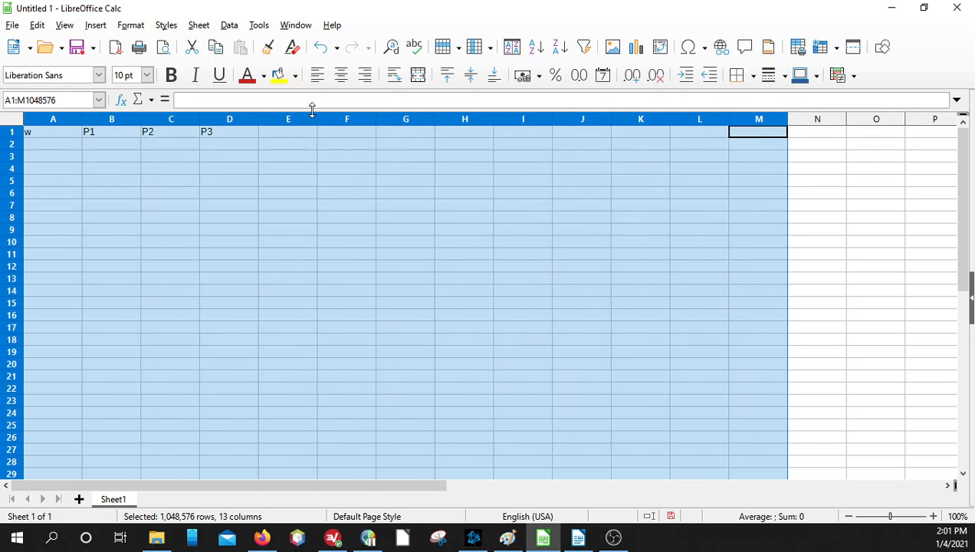
{"action": "left_click", "coordinate": [342, 74]}
{"action": "left_click", "coordinate": [219, 256]}
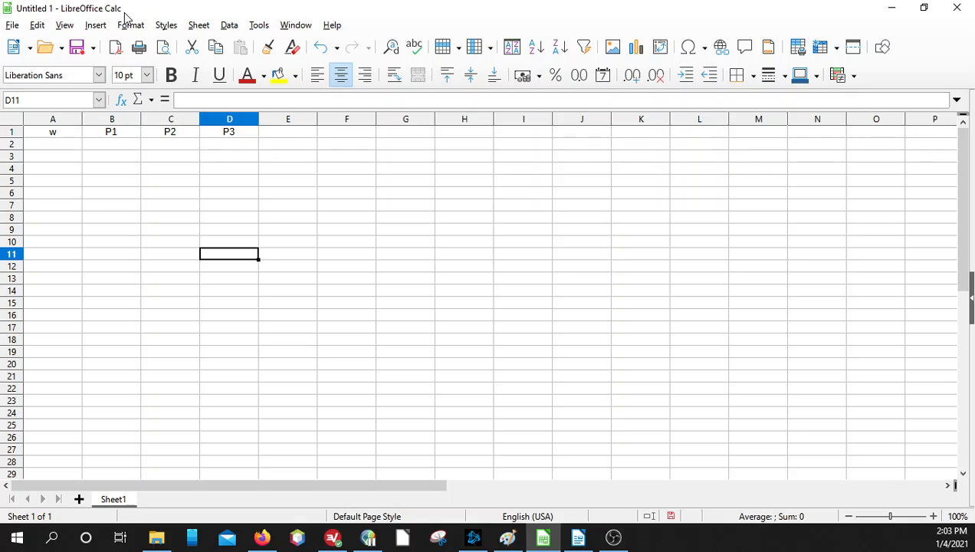
Enter the whole-number widths from 5 to 15 in cells A2 to A12 under w.
{"action": "left_click", "coordinate": [59, 144]}
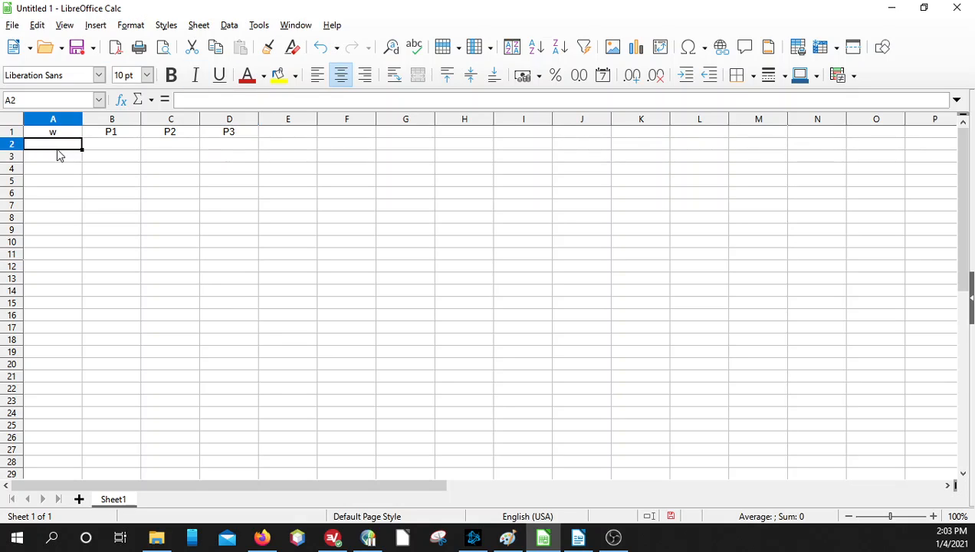
{"action": "type", "text": "5 6"}
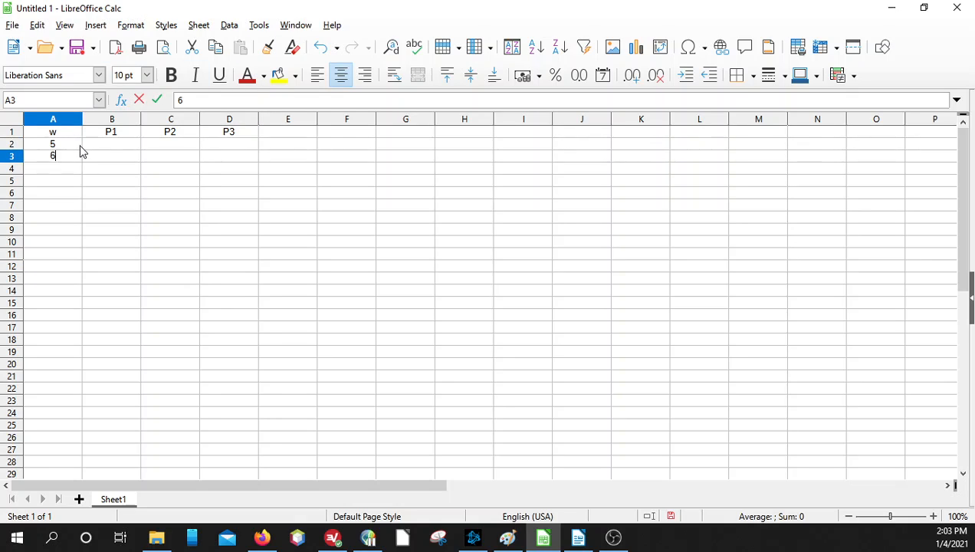
{"action": "type", "text": " 7 8 9 10 11 12 13 14 15"}
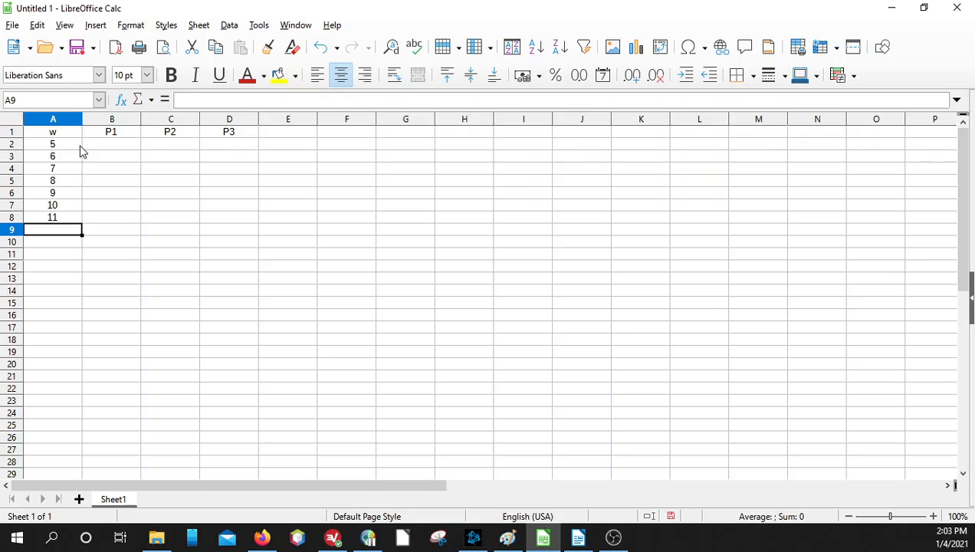
{"action": "key", "text": "Return"}
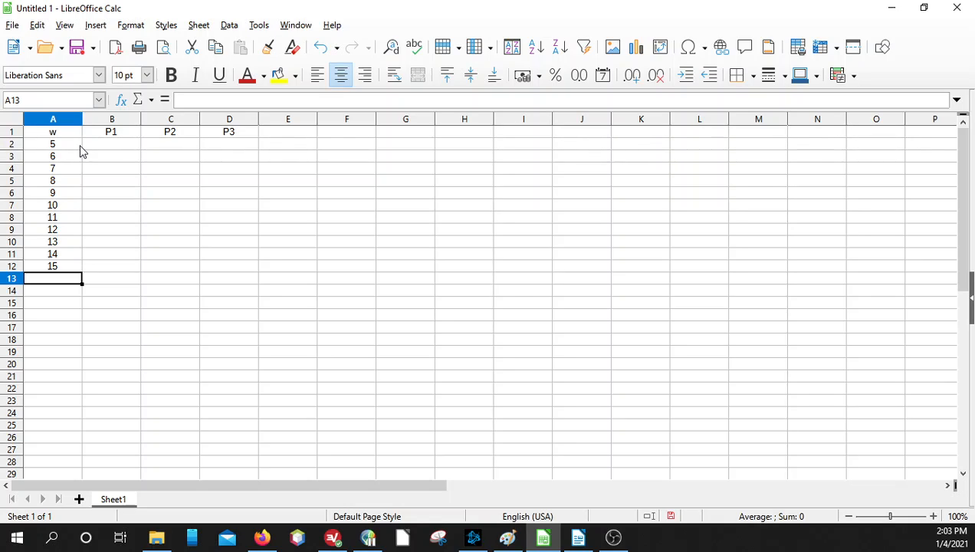
Add the row labels Number in A13 and Temperature in A14.
{"action": "type", "text": "Number"}
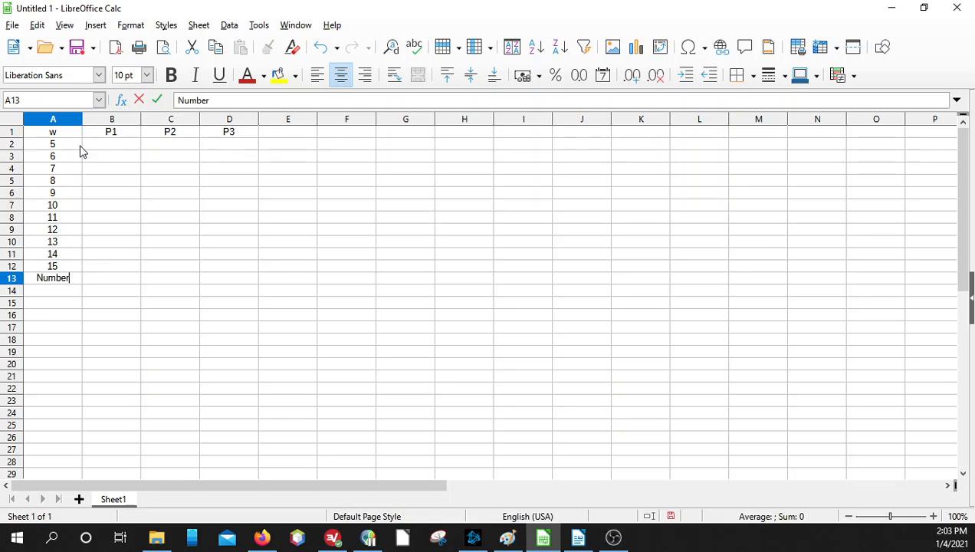
{"action": "key", "text": "Return"}
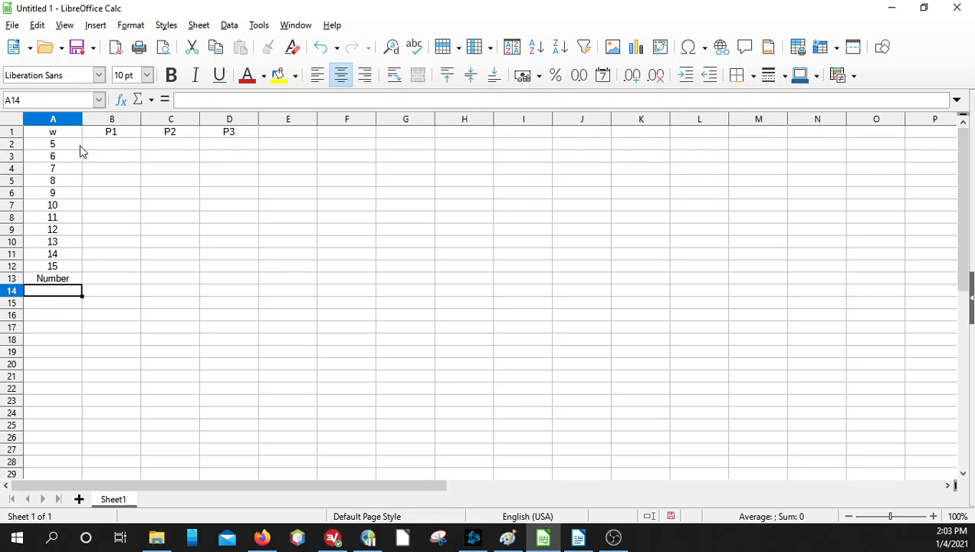
{"action": "type", "text": "Temperature"}
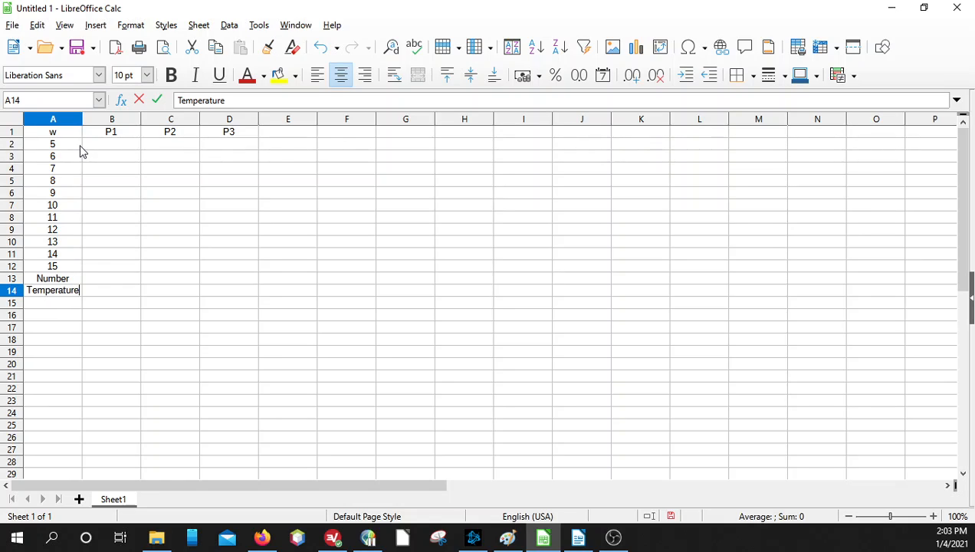
{"action": "key", "text": "Tab"}
{"action": "key", "text": "Up"}
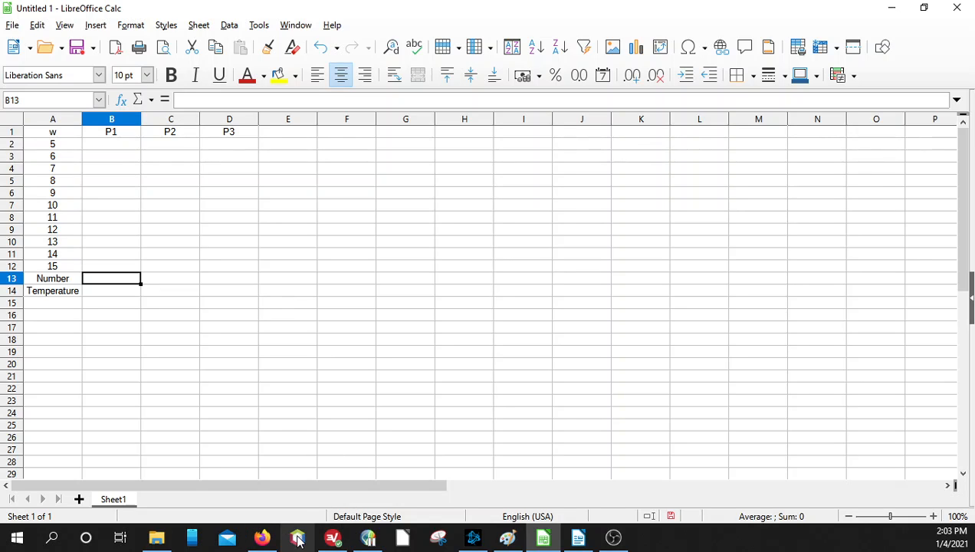
Check the particle count in the simulation and enter 114 in the Number row under P1, P2 and P3.
{"action": "mouse_move", "coordinate": [617, 537]}
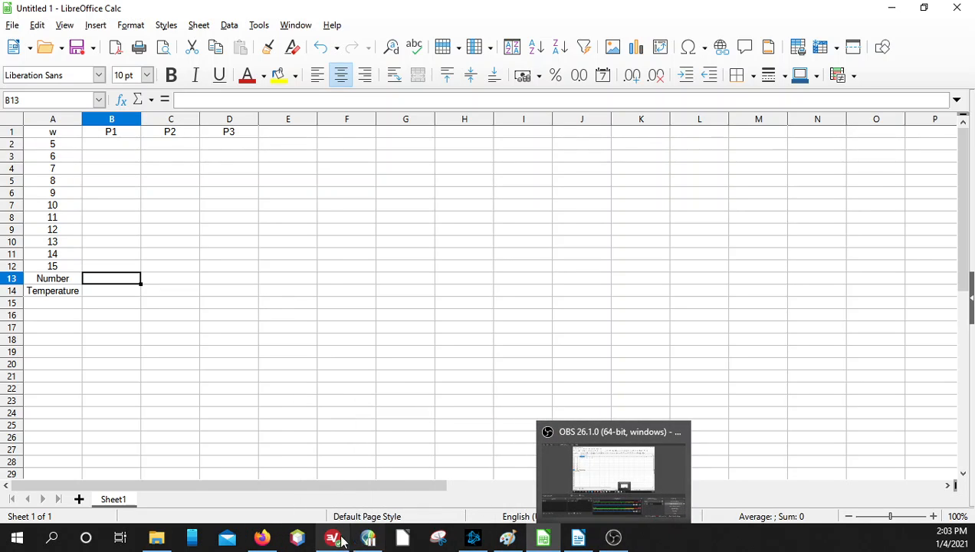
{"action": "left_click", "coordinate": [261, 538]}
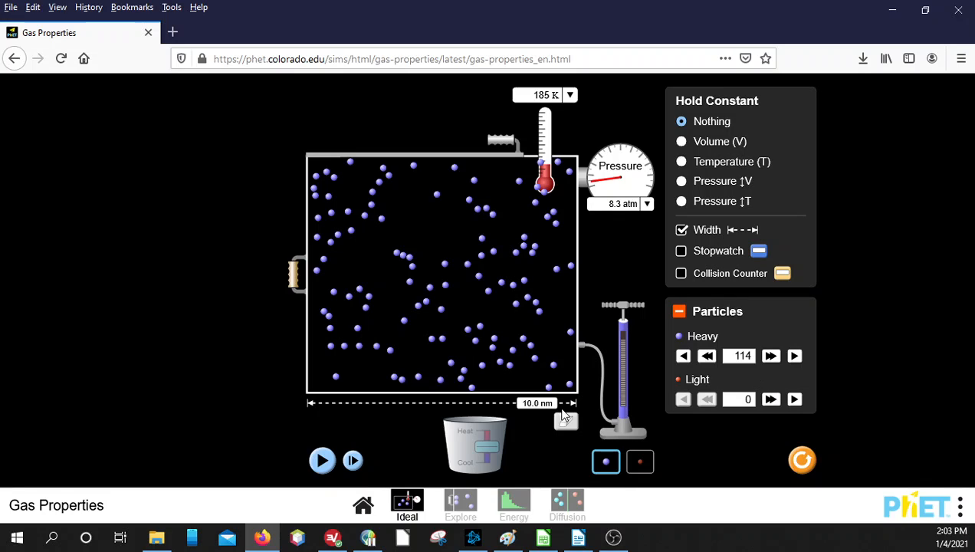
{"action": "left_click", "coordinate": [543, 537]}
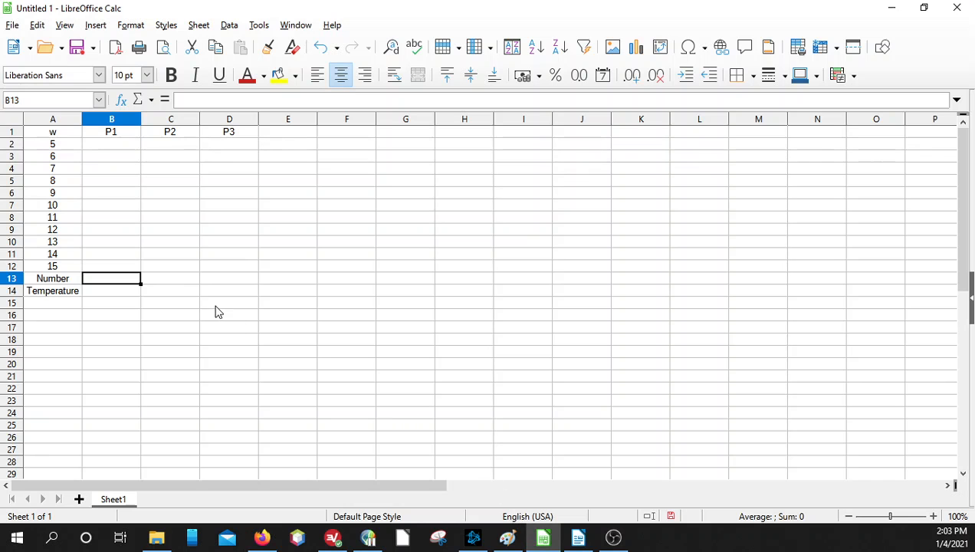
{"action": "type", "text": "114"}
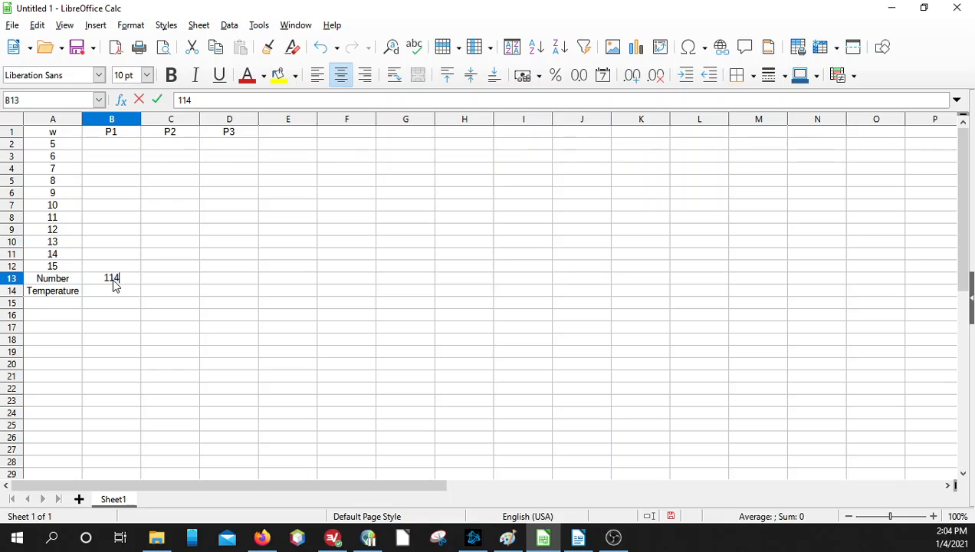
{"action": "key", "text": "Tab"}
{"action": "type", "text": "114"}
{"action": "key", "text": "Tab"}
{"action": "type", "text": "141"}
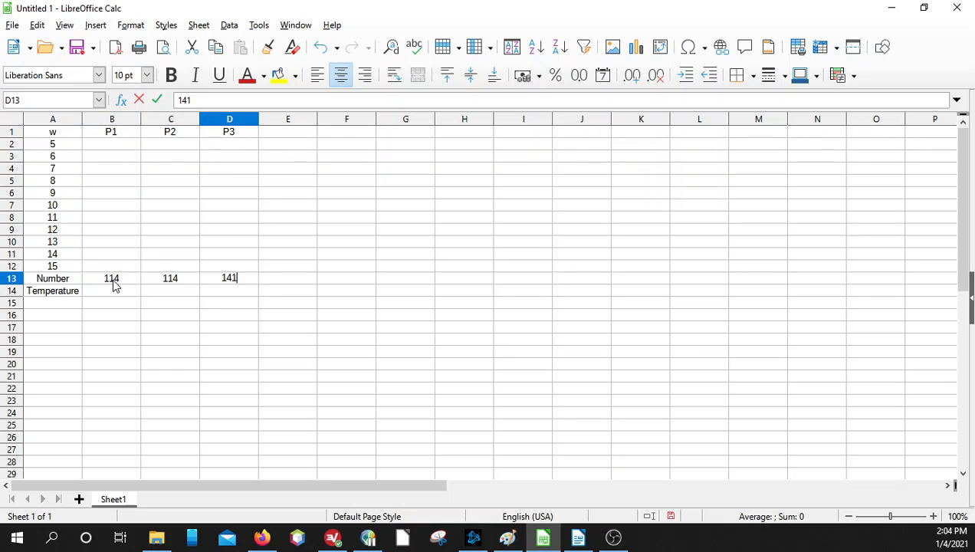
{"action": "key", "text": "BackSpace"}
{"action": "key", "text": "BackSpace"}
{"action": "type", "text": "14"}
{"action": "key", "text": "Return"}
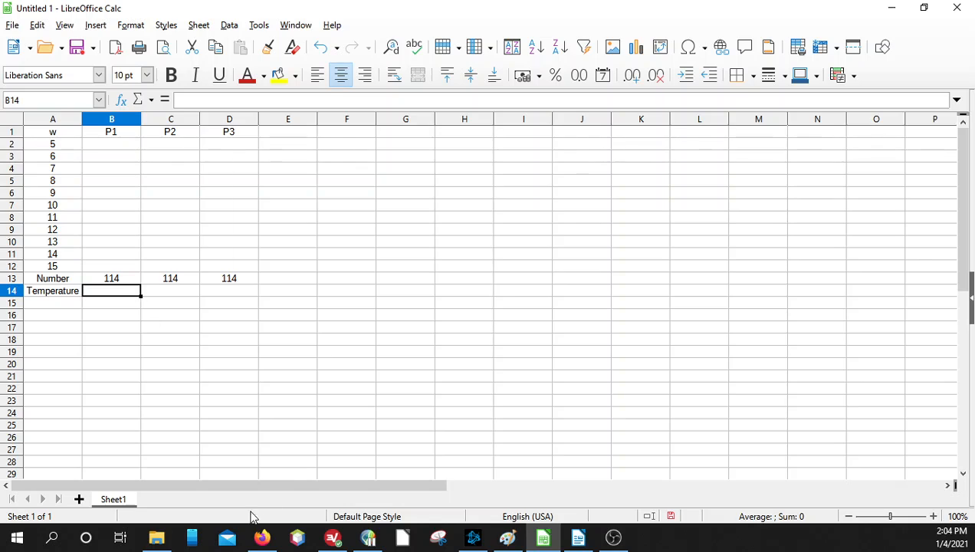
Check the temperature in the simulation and enter 185 in the Temperature row under P1.
{"action": "left_click", "coordinate": [262, 537]}
{"action": "left_click", "coordinate": [261, 537]}
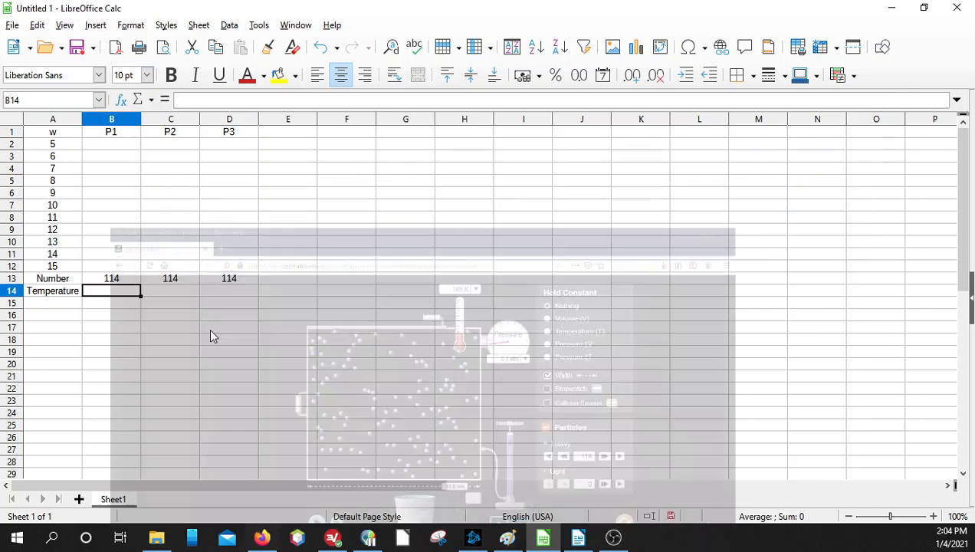
{"action": "type", "text": "15"}
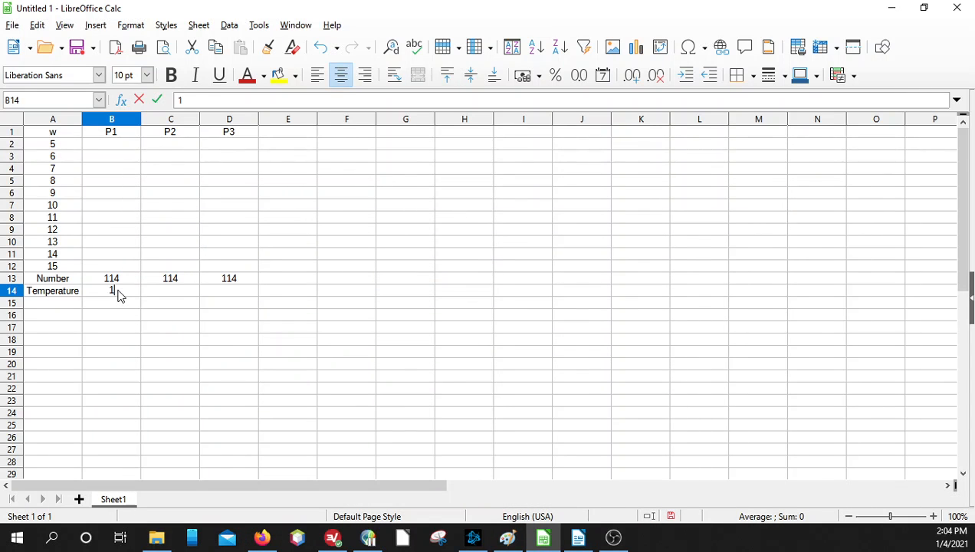
{"action": "key", "text": "BackSpace"}
{"action": "type", "text": "85"}
{"action": "key", "text": "Tab"}
Return to cell B2, the first pressure entry under P1 beside width 5.
{"action": "key", "text": "Up"}
{"action": "key", "text": "Up"}
{"action": "key", "text": "Up"}
{"action": "key", "text": "Up"}
{"action": "key", "text": "Up"}
{"action": "key", "text": "Up"}
{"action": "key", "text": "Up"}
{"action": "key", "text": "Up"}
{"action": "key", "text": "Up"}
{"action": "key", "text": "Up"}
{"action": "key", "text": "Up"}
{"action": "key", "text": "Up"}
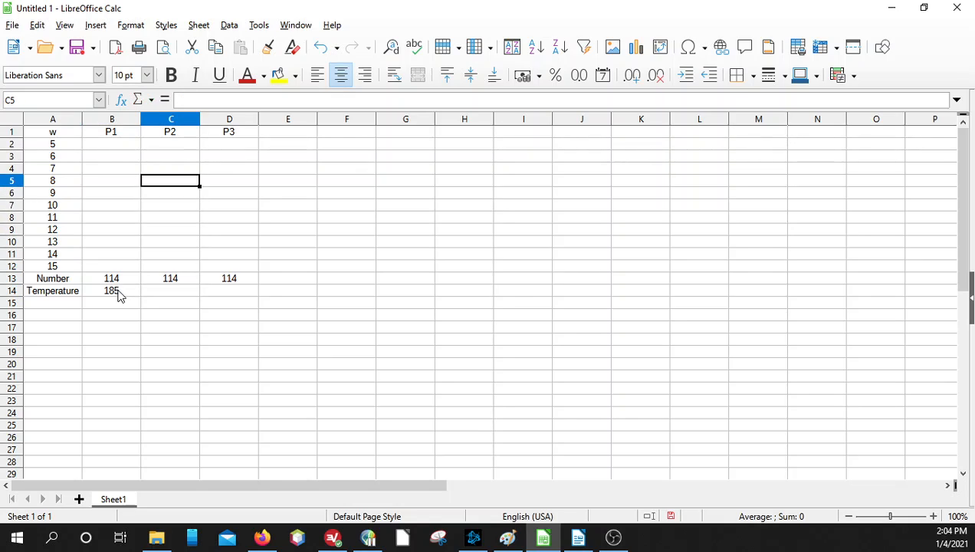
{"action": "key", "text": "Left"}
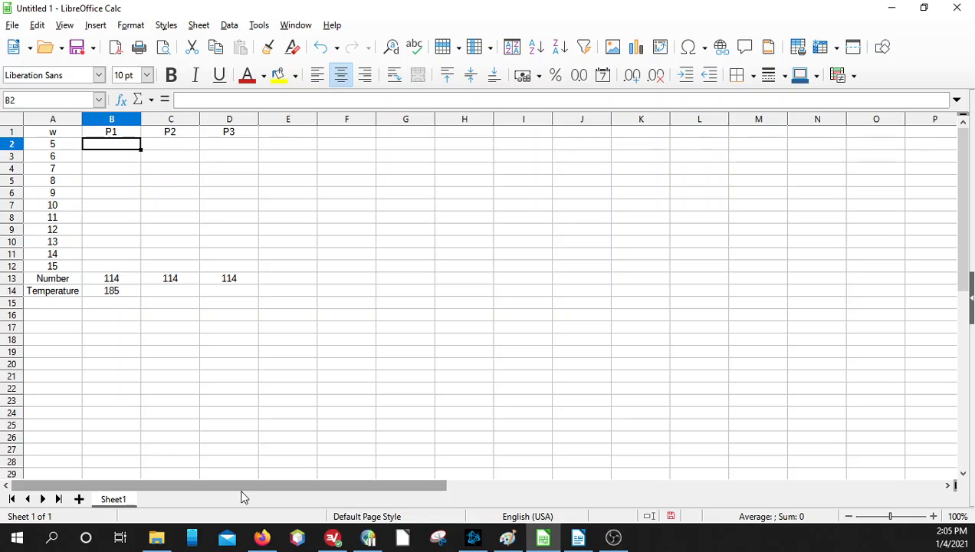
Switch to the Gas Properties simulation, set the container width to 5.0 nm, and run and pause it repeatedly to sample the pressure.
{"action": "left_click", "coordinate": [262, 536]}
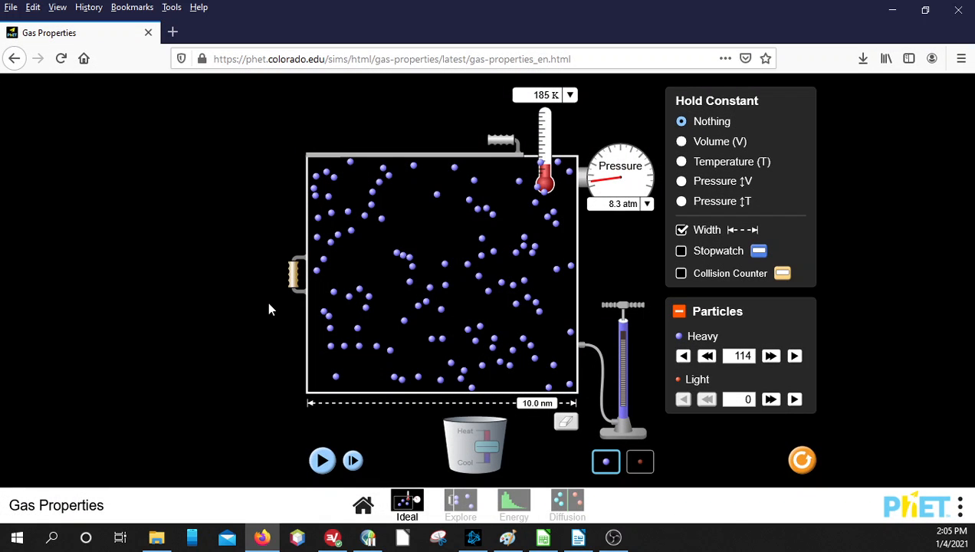
{"action": "left_click_drag", "start_coordinate": [294, 275], "coordinate": [505, 288]}
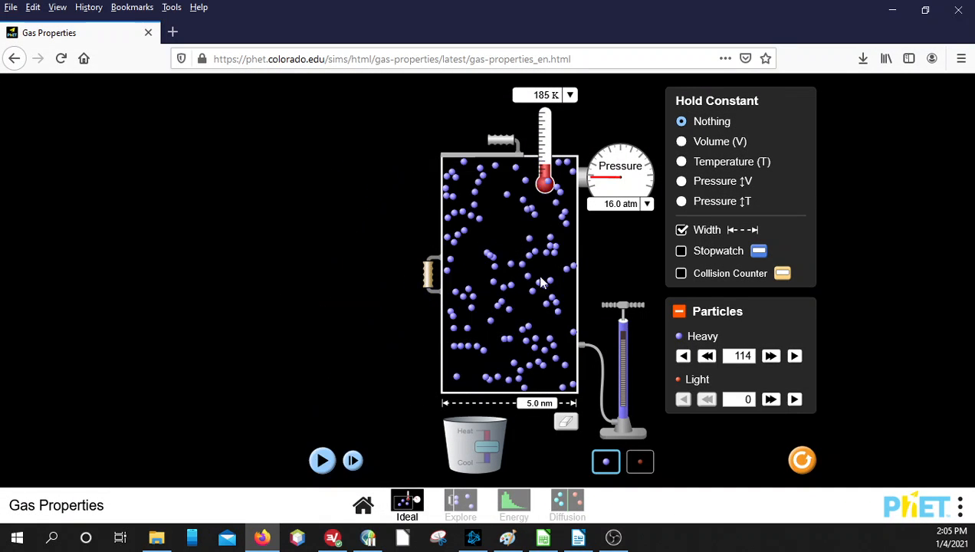
{"action": "left_click", "coordinate": [322, 460]}
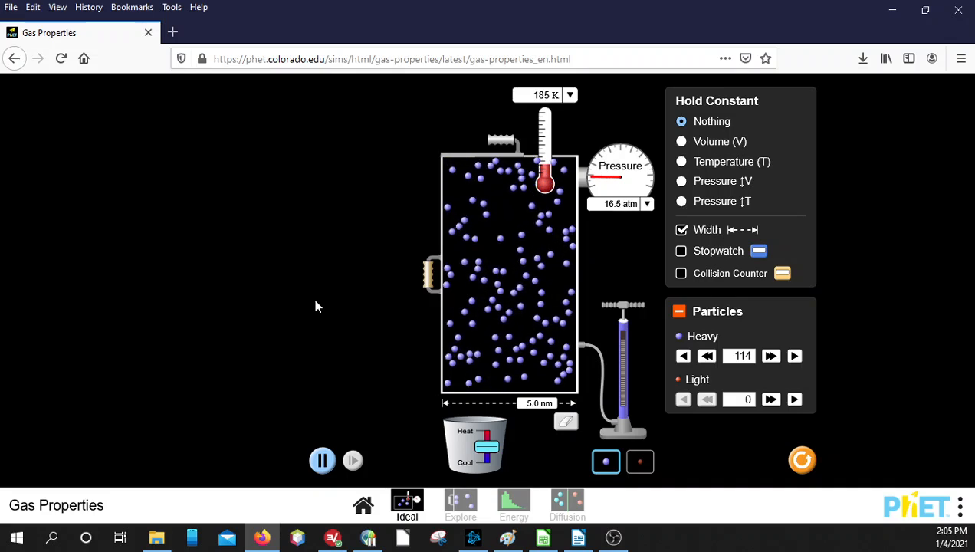
{"action": "left_click", "coordinate": [322, 462]}
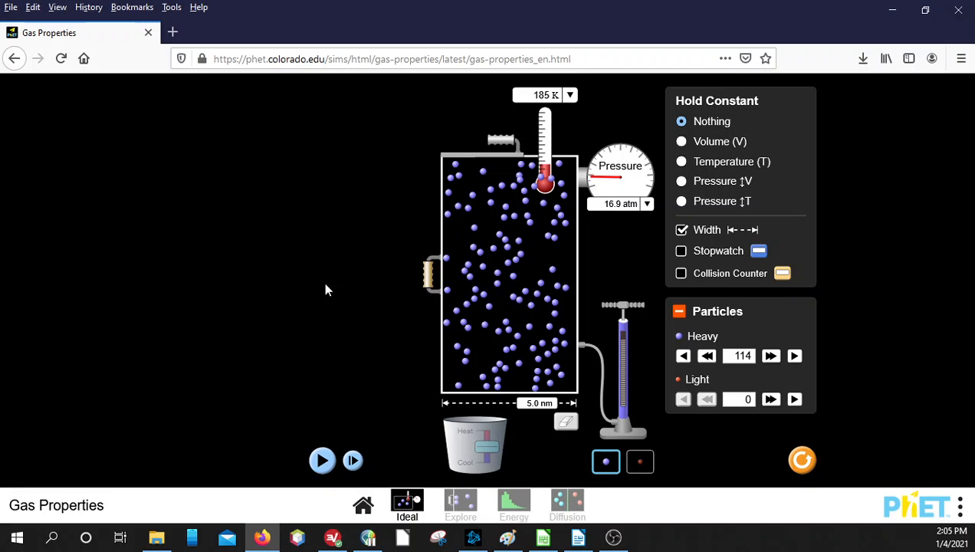
{"action": "left_click", "coordinate": [322, 461]}
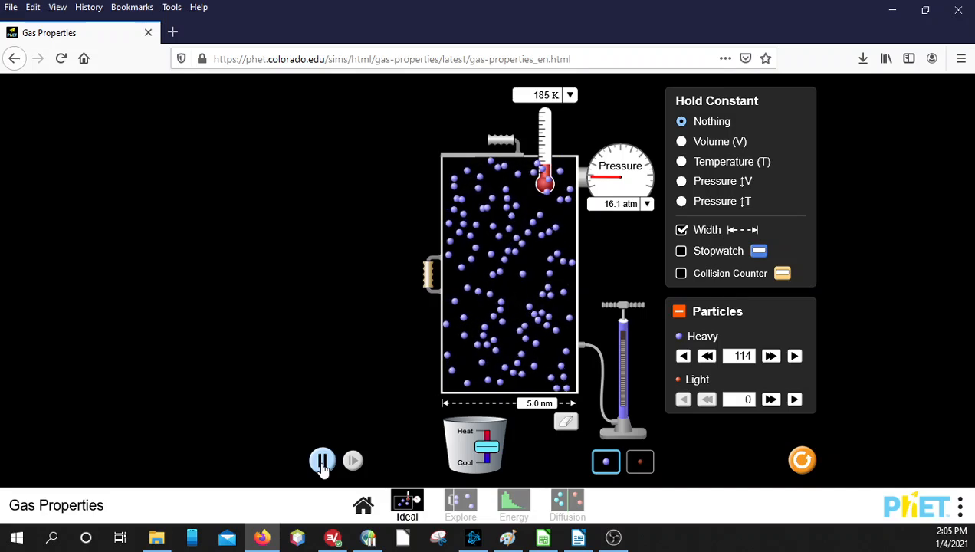
{"action": "left_click", "coordinate": [322, 461]}
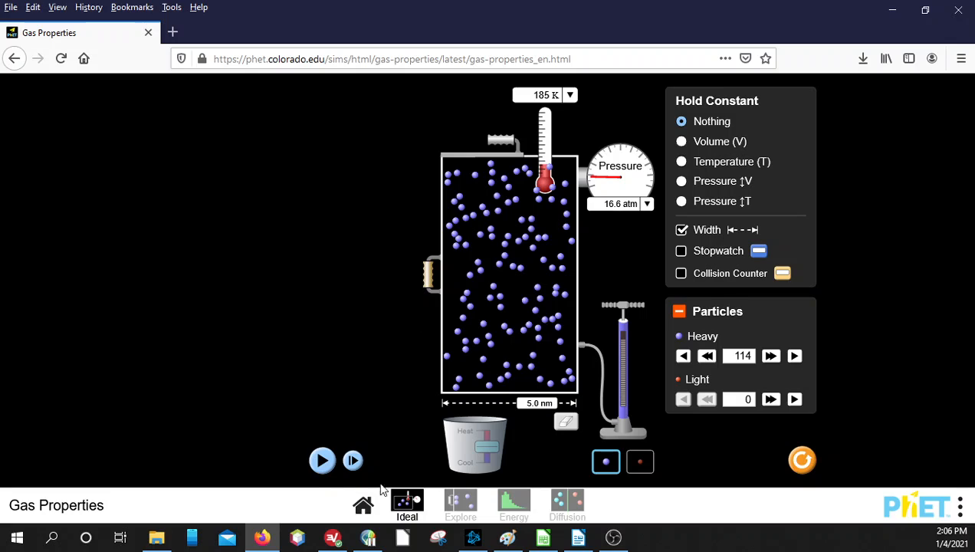
{"action": "left_click", "coordinate": [322, 461]}
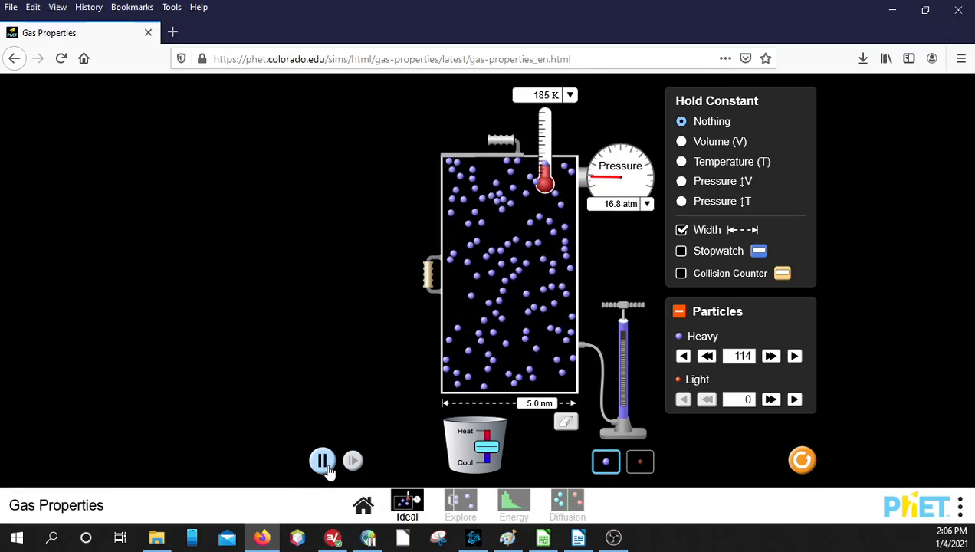
{"action": "left_click", "coordinate": [324, 470]}
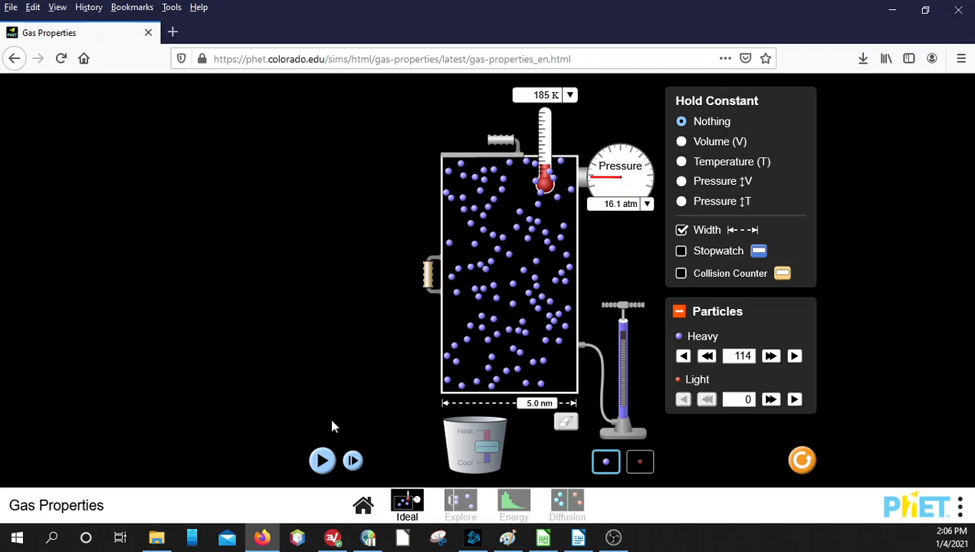
Widen the container to 6.0 nm for a pressure reading and review the Pw = NAT equation in Paint.
{"action": "left_click_drag", "start_coordinate": [428, 276], "coordinate": [399, 283]}
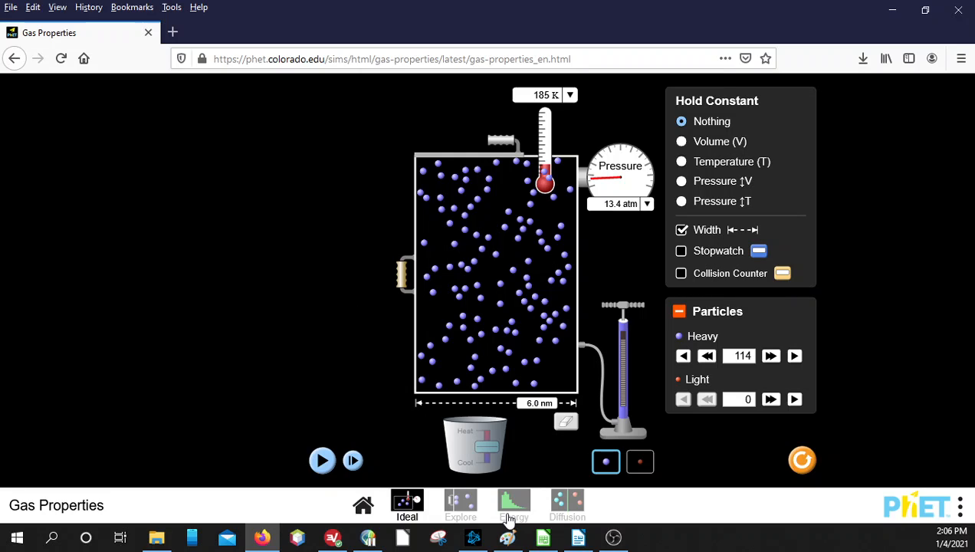
{"action": "left_click", "coordinate": [508, 537]}
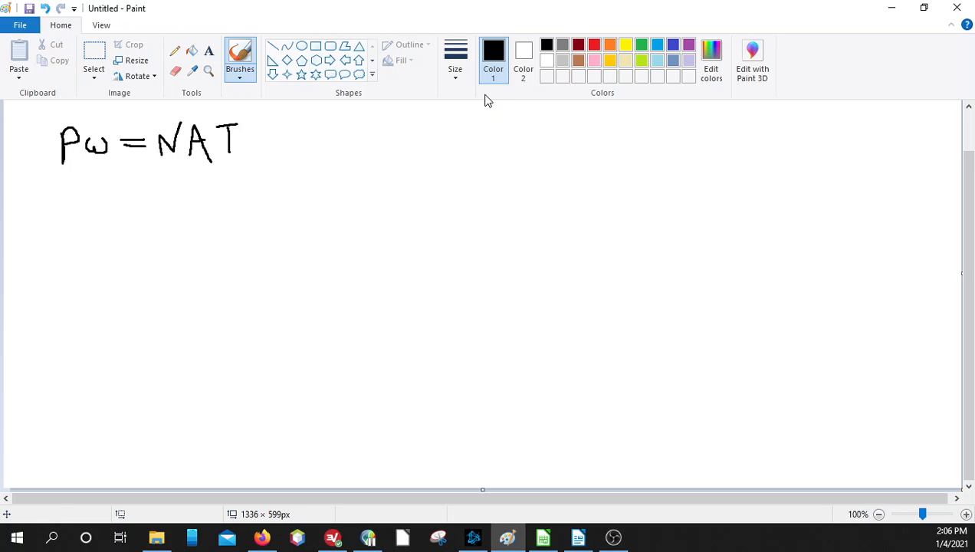
{"action": "left_click", "coordinate": [890, 7]}
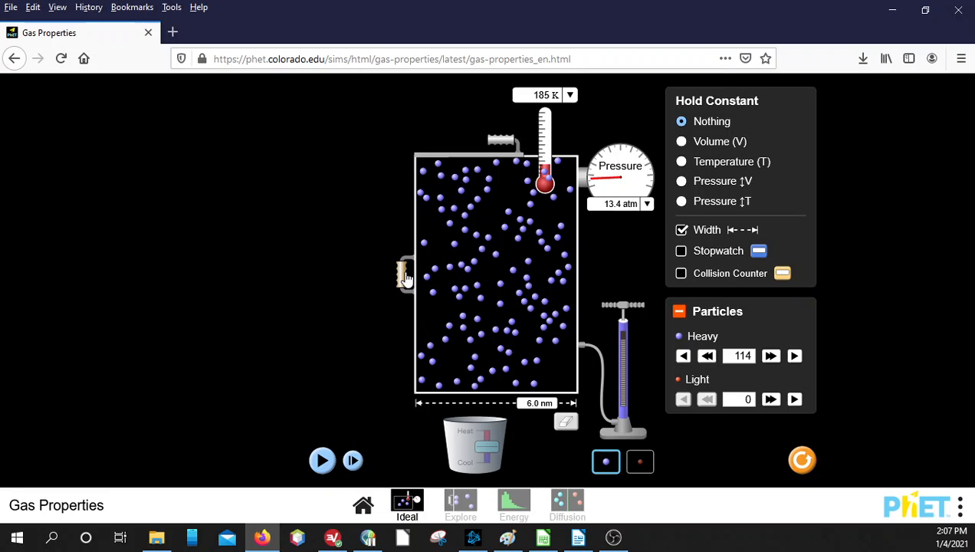
Widen the paused container in 1 nm increments from 7.0 to 13.0 nm, reading the pressure at each width.
{"action": "left_click_drag", "start_coordinate": [405, 280], "coordinate": [375, 280]}
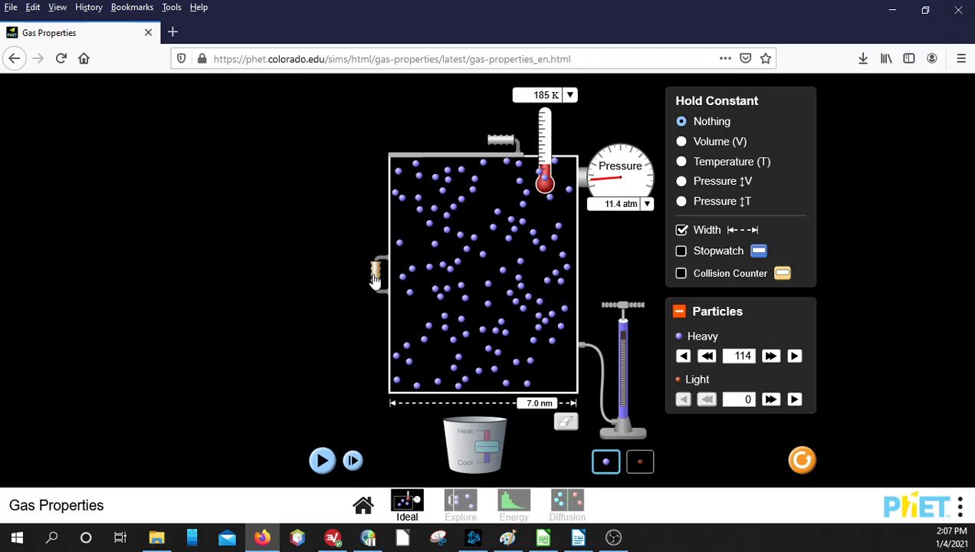
{"action": "left_click_drag", "start_coordinate": [375, 280], "coordinate": [347, 279]}
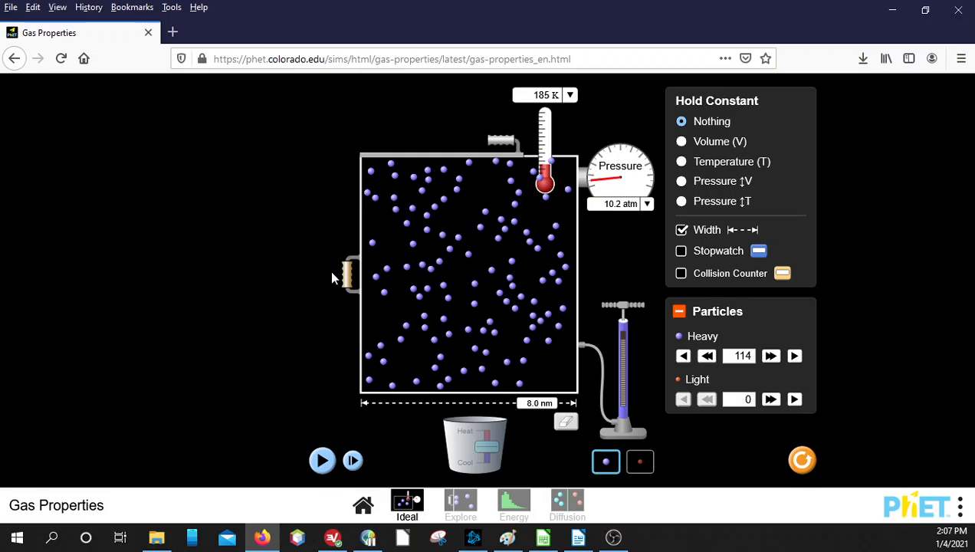
{"action": "left_click_drag", "start_coordinate": [347, 280], "coordinate": [325, 289]}
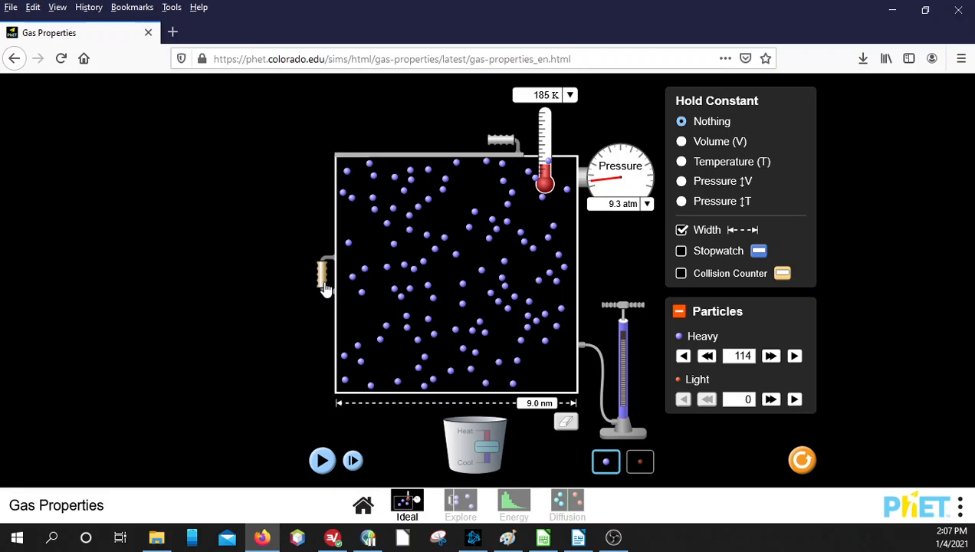
{"action": "left_click_drag", "start_coordinate": [322, 274], "coordinate": [292, 281]}
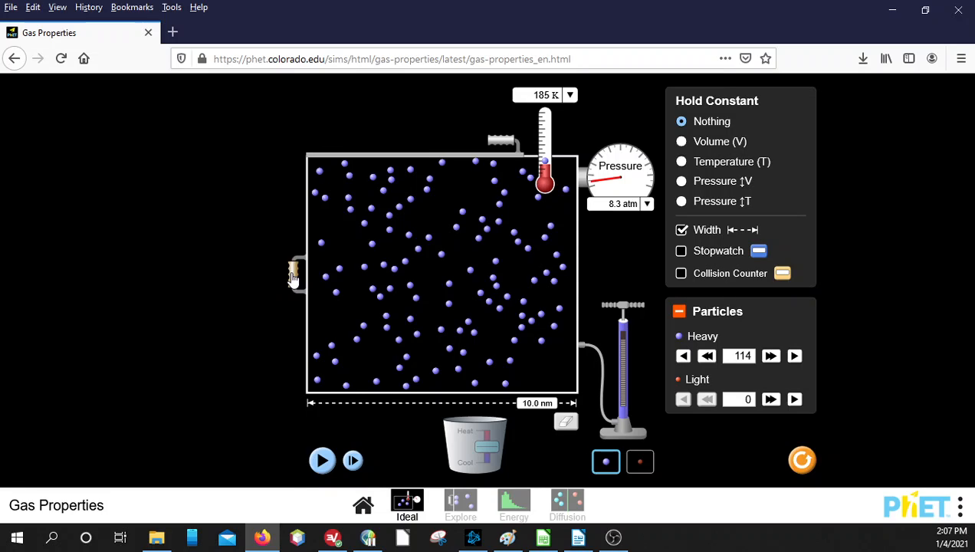
{"action": "left_click_drag", "start_coordinate": [289, 280], "coordinate": [269, 281]}
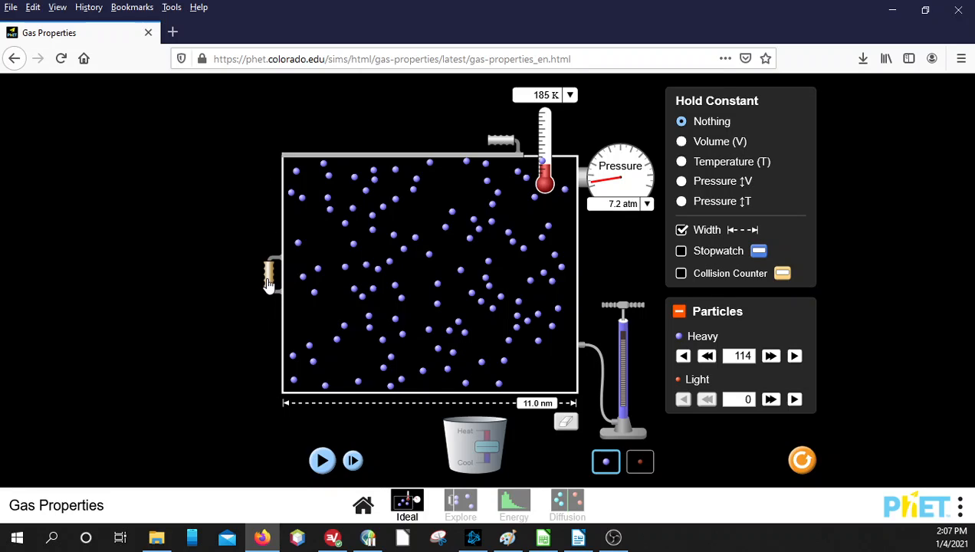
{"action": "left_click_drag", "start_coordinate": [268, 283], "coordinate": [240, 293]}
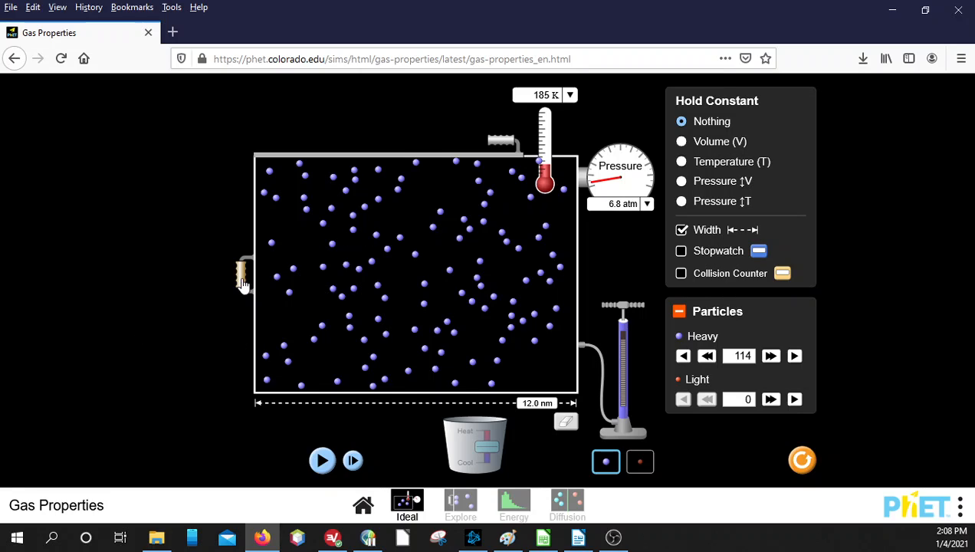
{"action": "left_click_drag", "start_coordinate": [241, 283], "coordinate": [216, 276]}
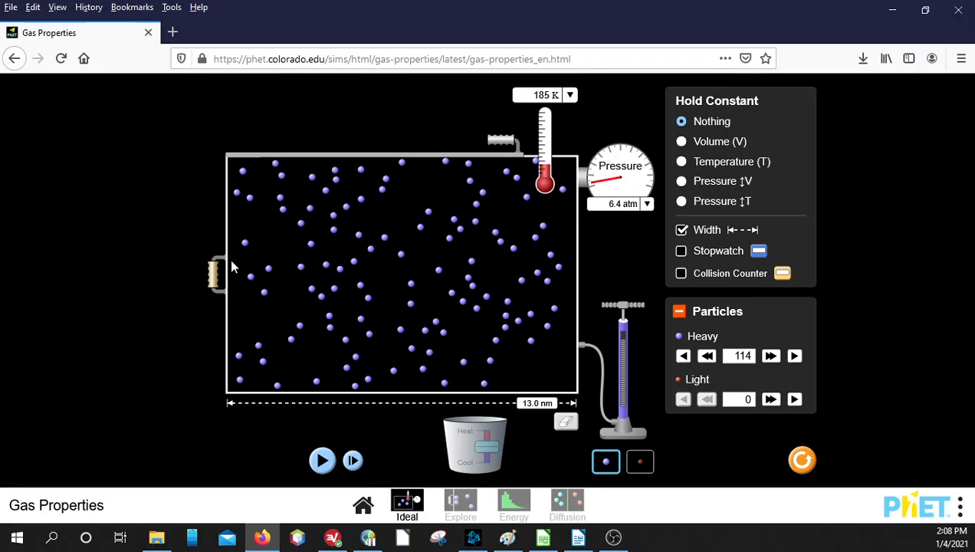
Recheck the equation in Paint, and widen the simulation container to 14.0 and 15.0 nm for the last pressure readings of this series.
{"action": "left_click", "coordinate": [507, 538]}
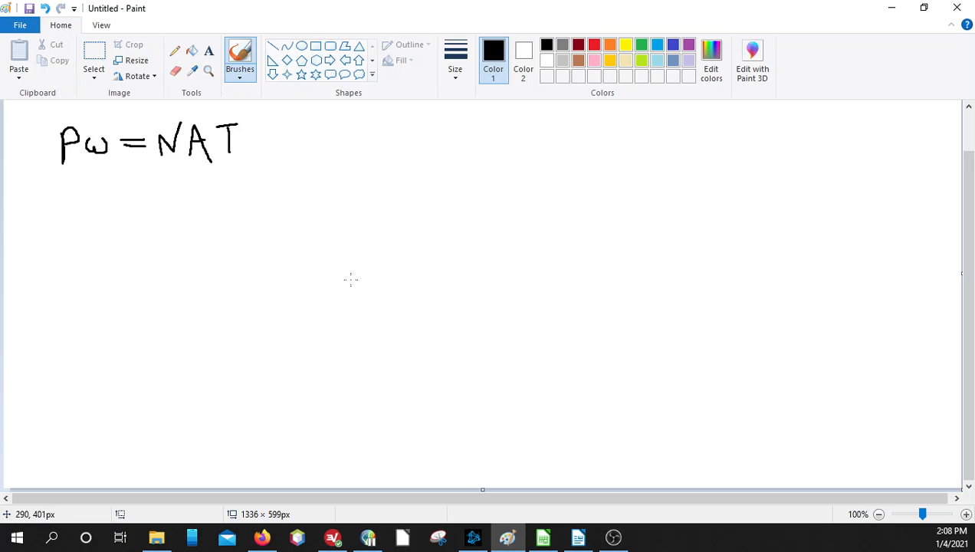
{"action": "left_click", "coordinate": [891, 8]}
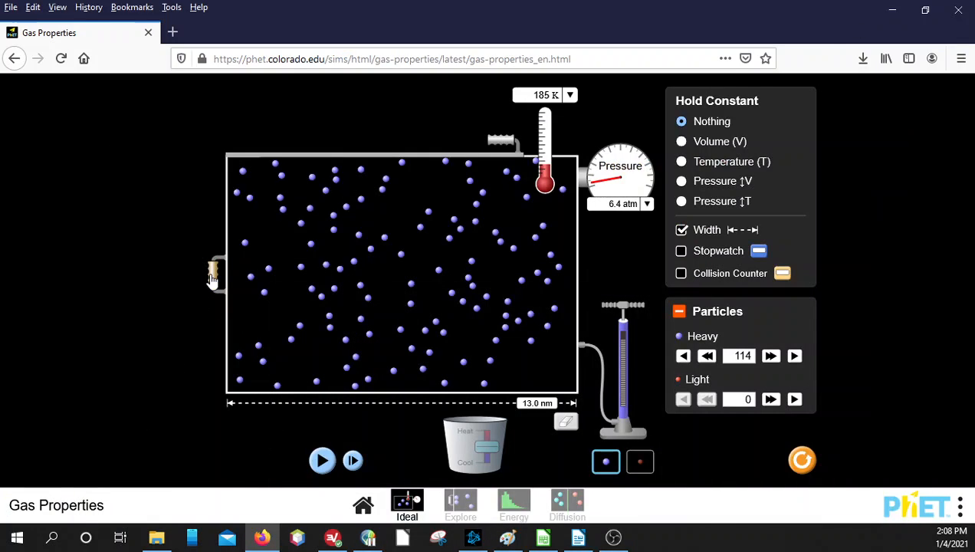
{"action": "left_click_drag", "start_coordinate": [212, 278], "coordinate": [187, 276]}
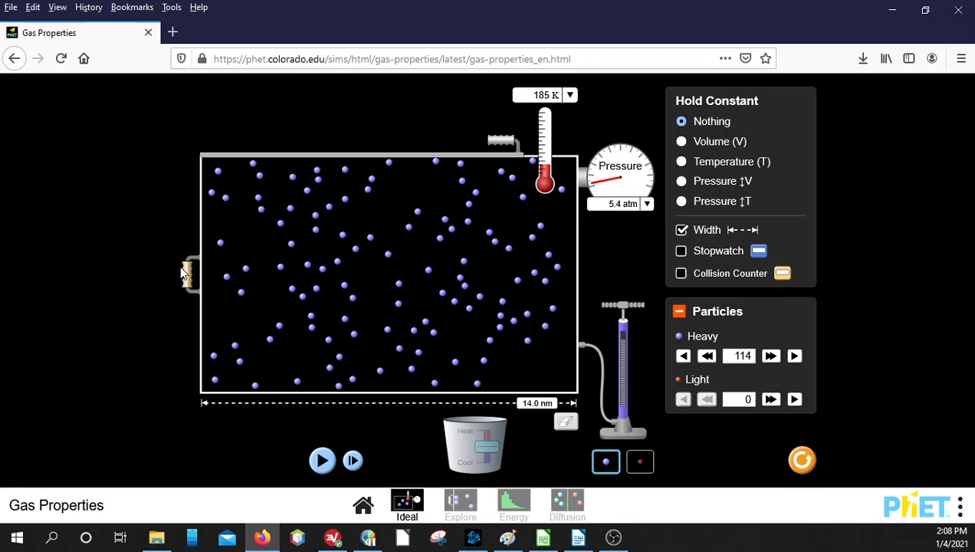
{"action": "left_click_drag", "start_coordinate": [186, 273], "coordinate": [140, 285]}
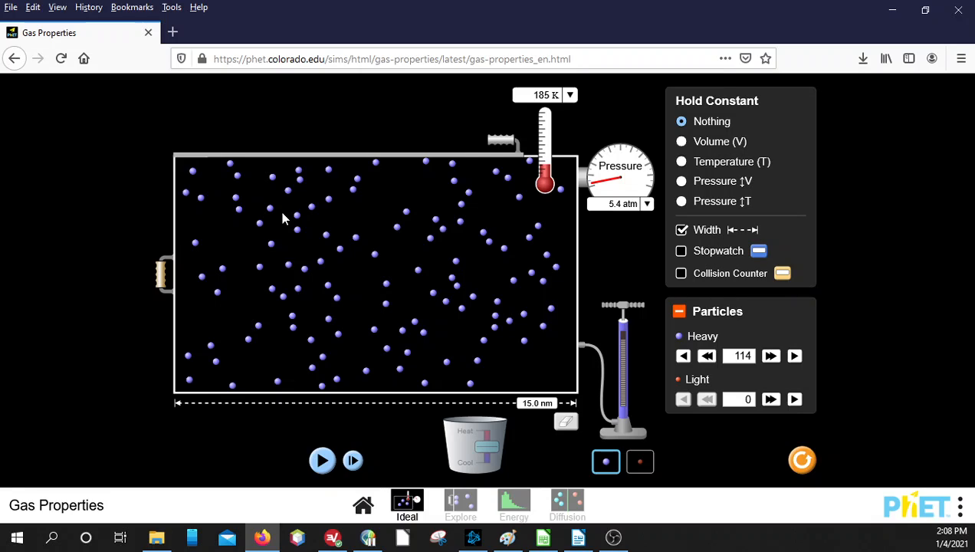
Reset the container width to 5.0 nm, heat the running gas to 377 K and pause the simulation.
{"action": "left_click_drag", "start_coordinate": [161, 274], "coordinate": [558, 298]}
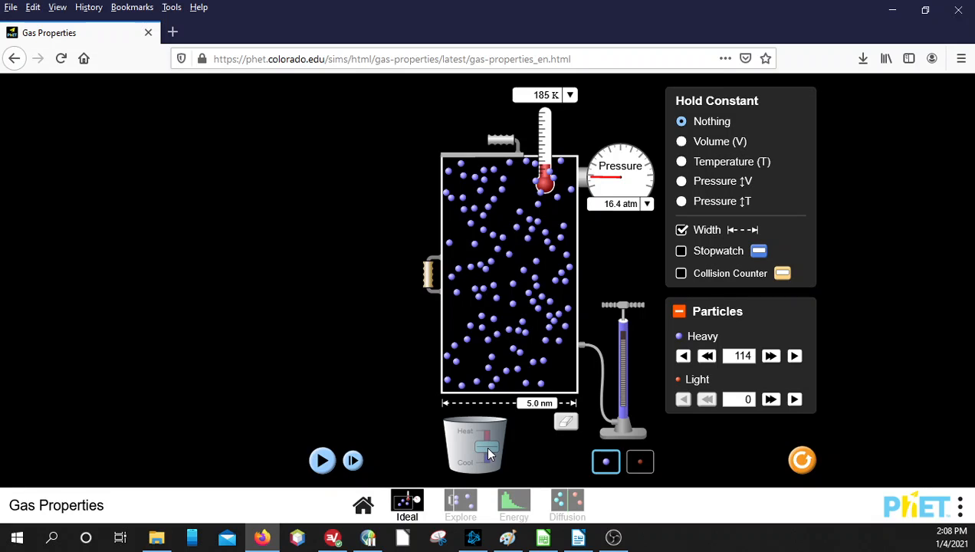
{"action": "left_click", "coordinate": [322, 464]}
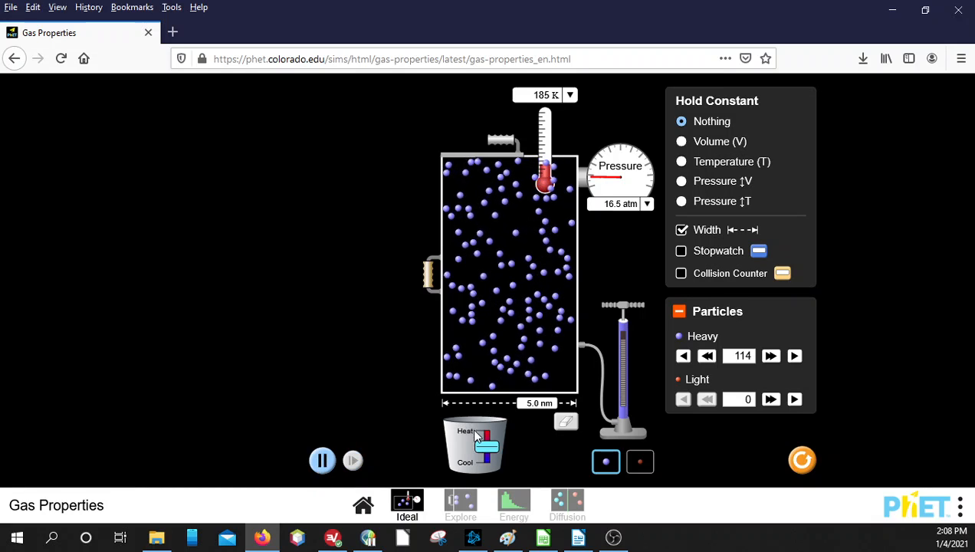
{"action": "left_click_drag", "start_coordinate": [486, 446], "coordinate": [490, 410]}
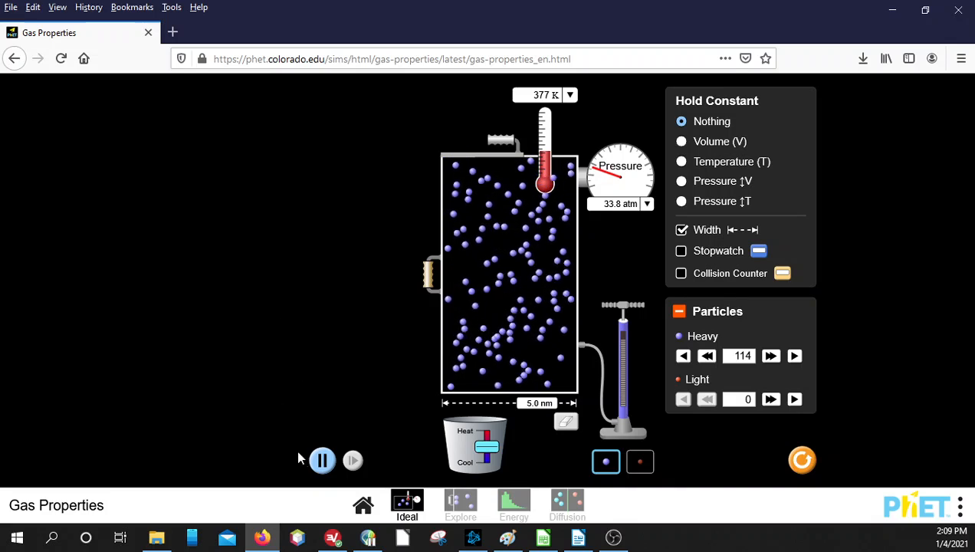
{"action": "left_click", "coordinate": [322, 463]}
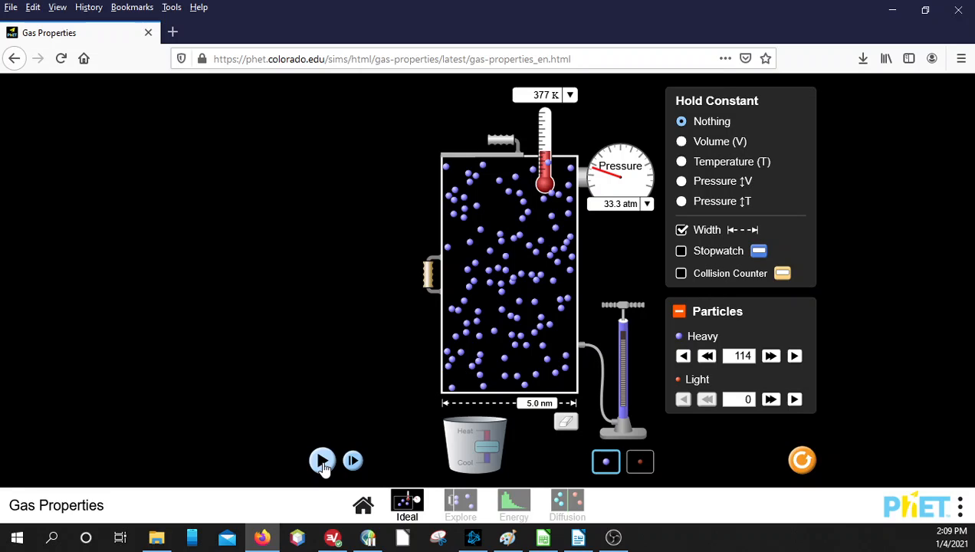
Widen the paused container in 1 nm increments from 6.0 to 15.0 nm, reading the pressure at each width.
{"action": "left_click_drag", "start_coordinate": [430, 275], "coordinate": [401, 282]}
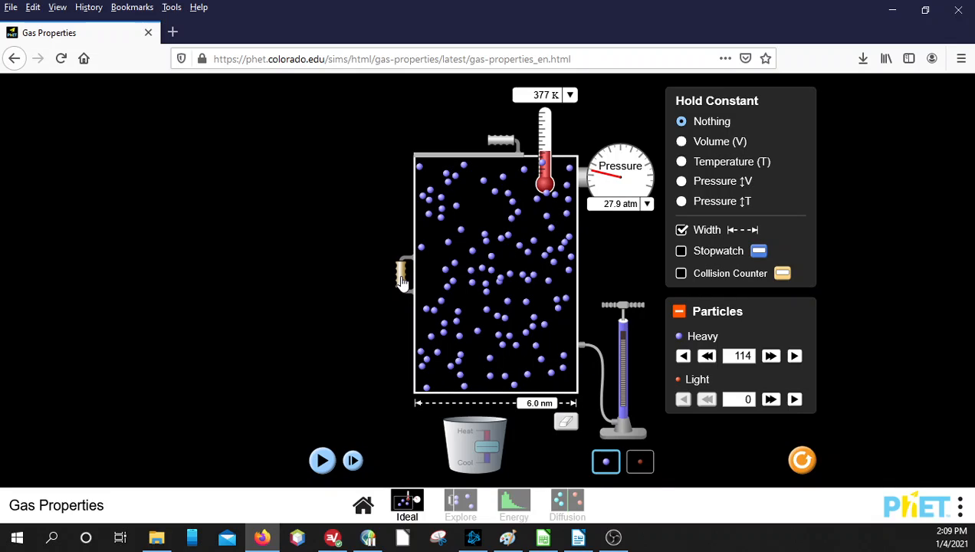
{"action": "left_click_drag", "start_coordinate": [402, 281], "coordinate": [376, 286]}
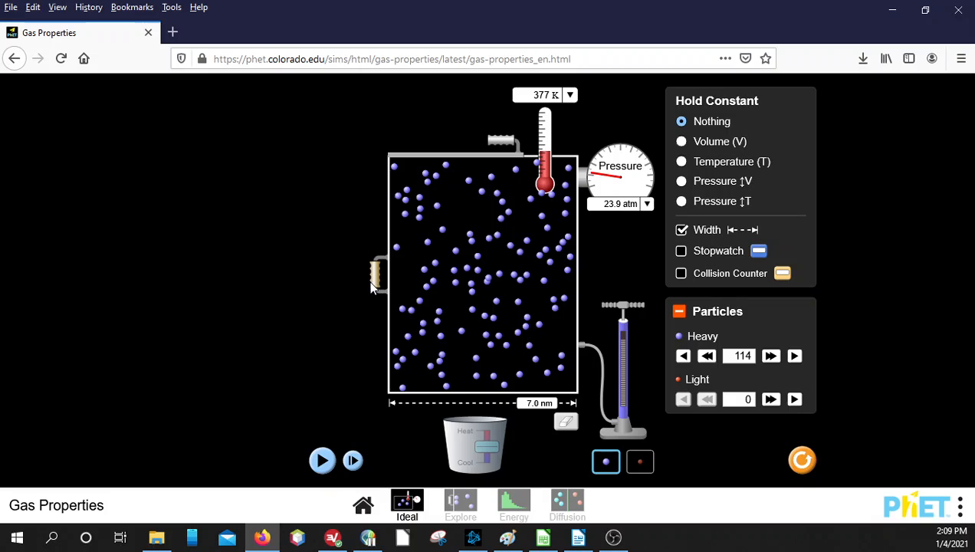
{"action": "left_click_drag", "start_coordinate": [376, 284], "coordinate": [348, 290]}
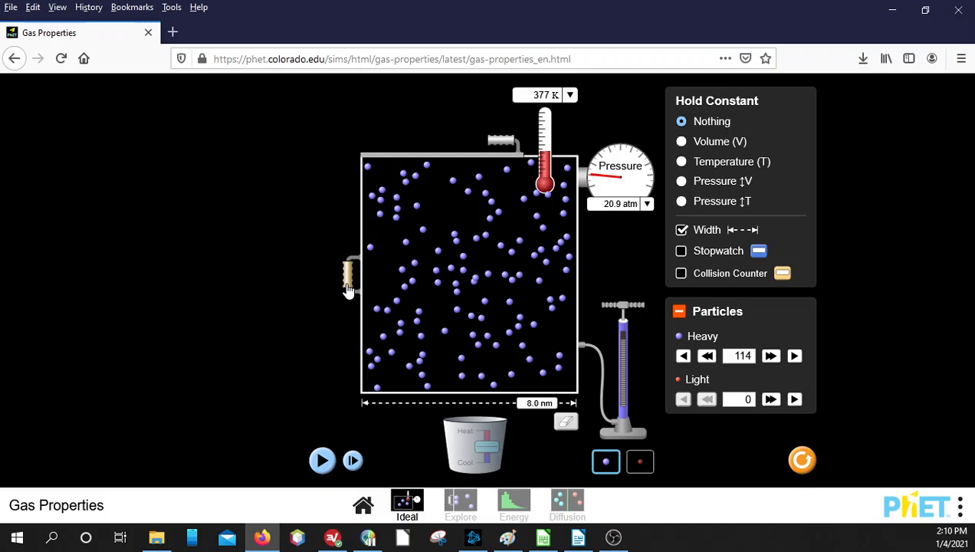
{"action": "left_click_drag", "start_coordinate": [350, 272], "coordinate": [328, 270]}
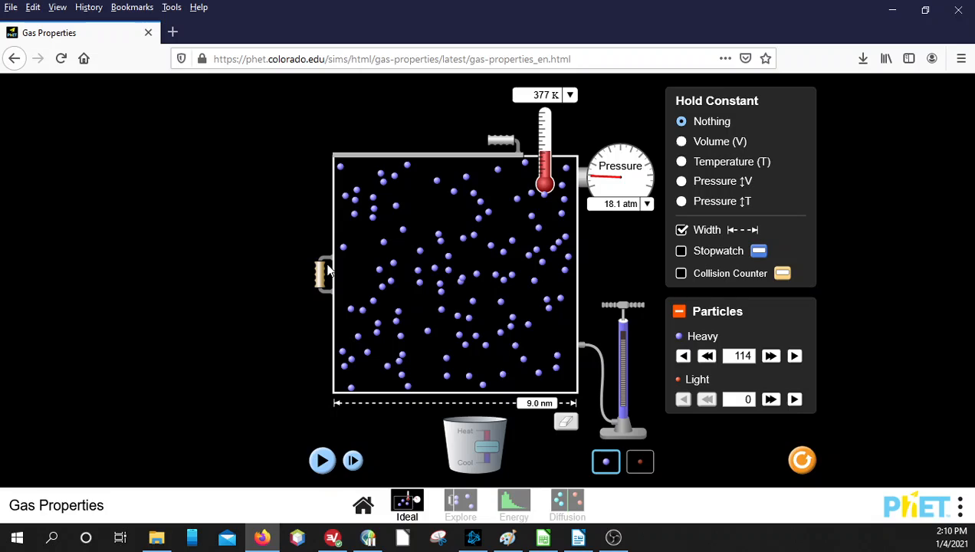
{"action": "left_click_drag", "start_coordinate": [325, 272], "coordinate": [299, 284]}
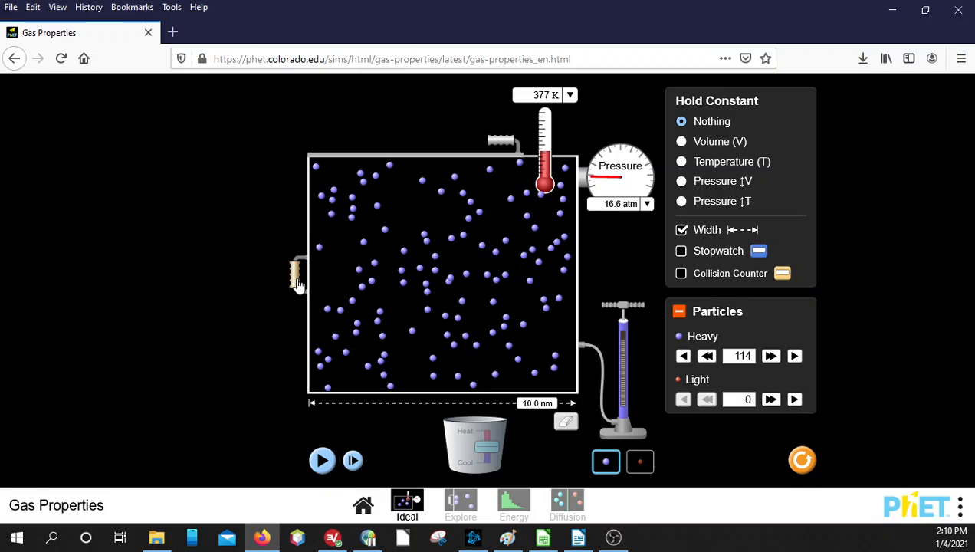
{"action": "left_click_drag", "start_coordinate": [298, 284], "coordinate": [269, 288]}
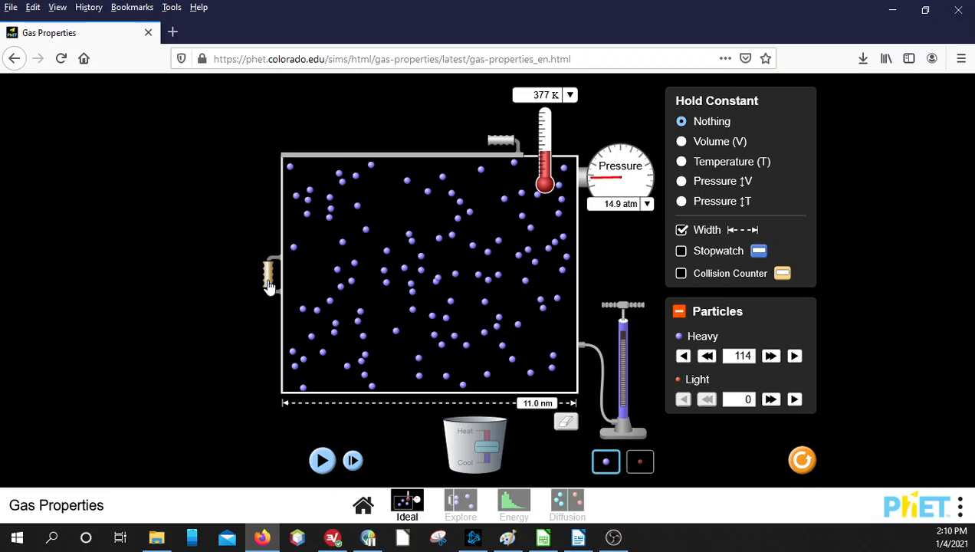
{"action": "left_click_drag", "start_coordinate": [269, 286], "coordinate": [241, 291]}
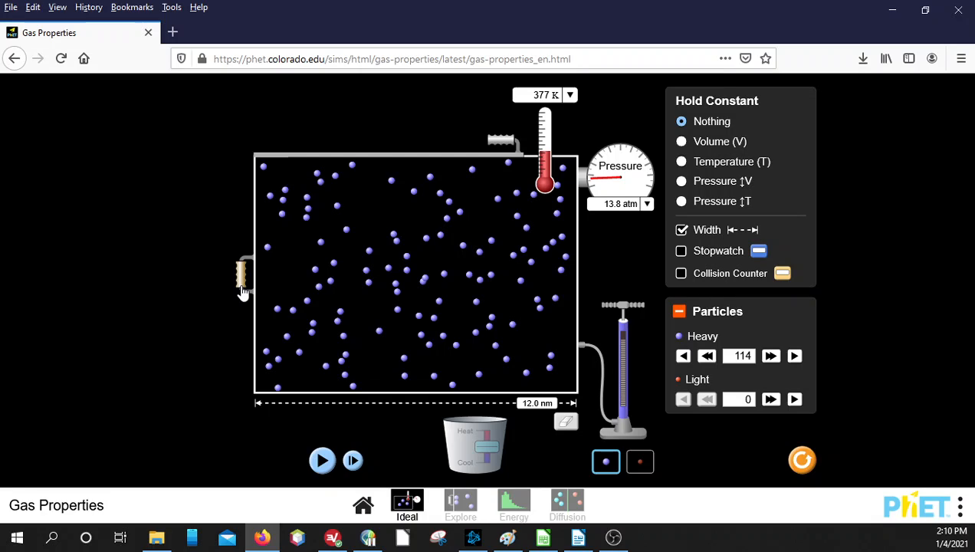
{"action": "left_click_drag", "start_coordinate": [241, 291], "coordinate": [216, 295]}
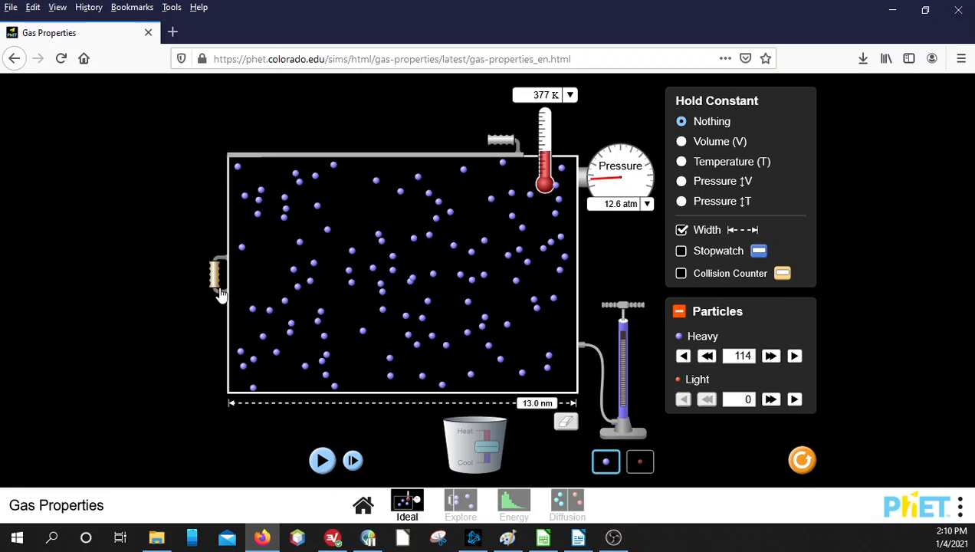
{"action": "left_click_drag", "start_coordinate": [214, 291], "coordinate": [191, 297]}
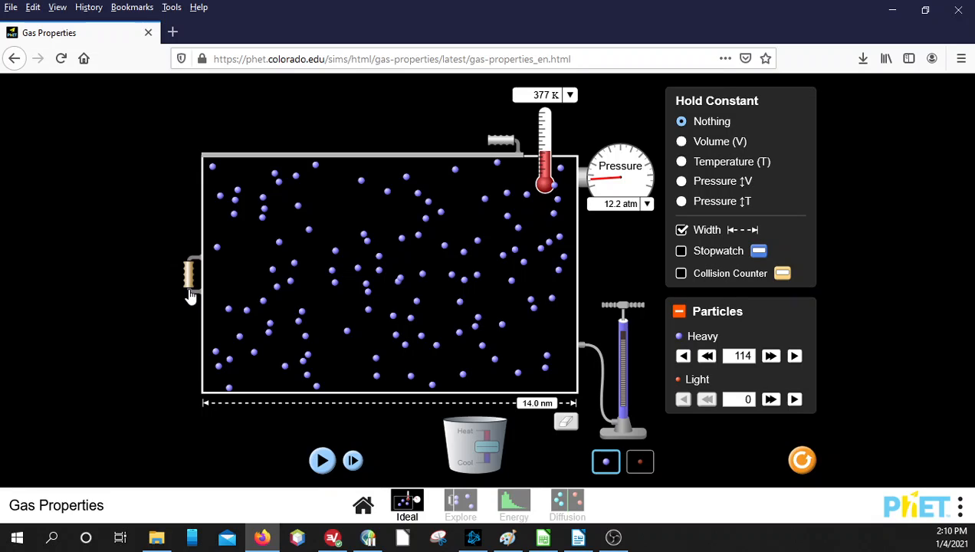
{"action": "left_click_drag", "start_coordinate": [191, 298], "coordinate": [104, 287]}
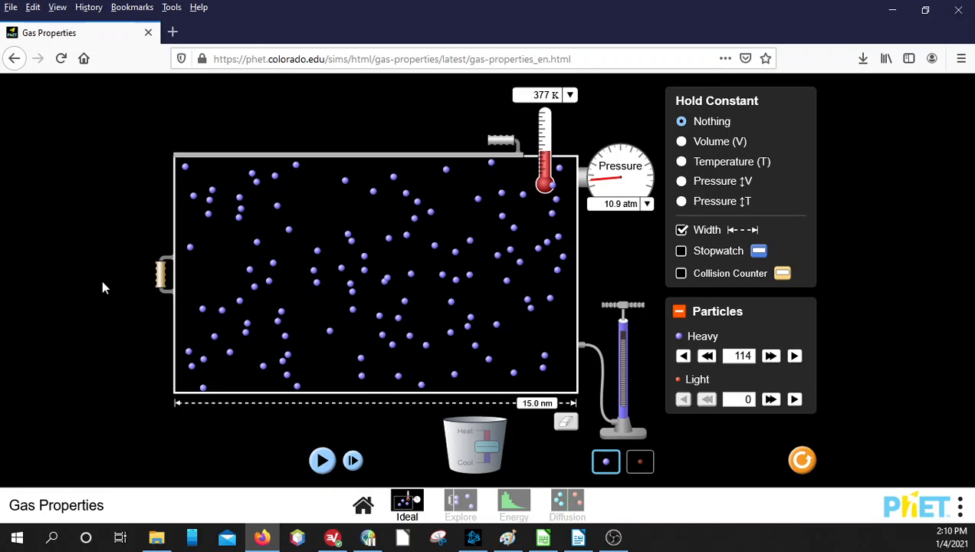
Switch to LibreOffice Calc and enter the P1 pressures 16.9, 13.4, 11.4 and 10.2 for widths 5 to 8.
{"action": "key", "text": "alt+Tab"}
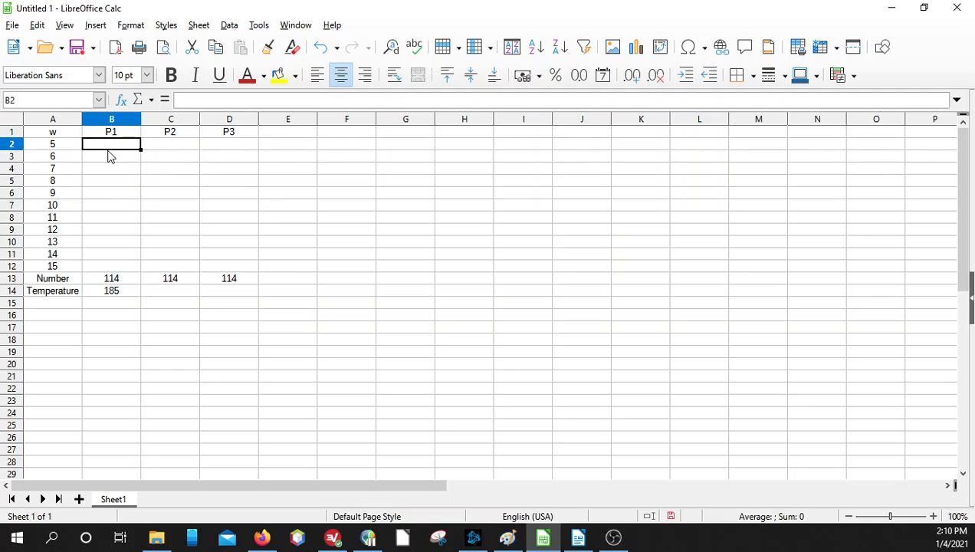
{"action": "type", "text": "16.9"}
{"action": "key", "text": "Return"}
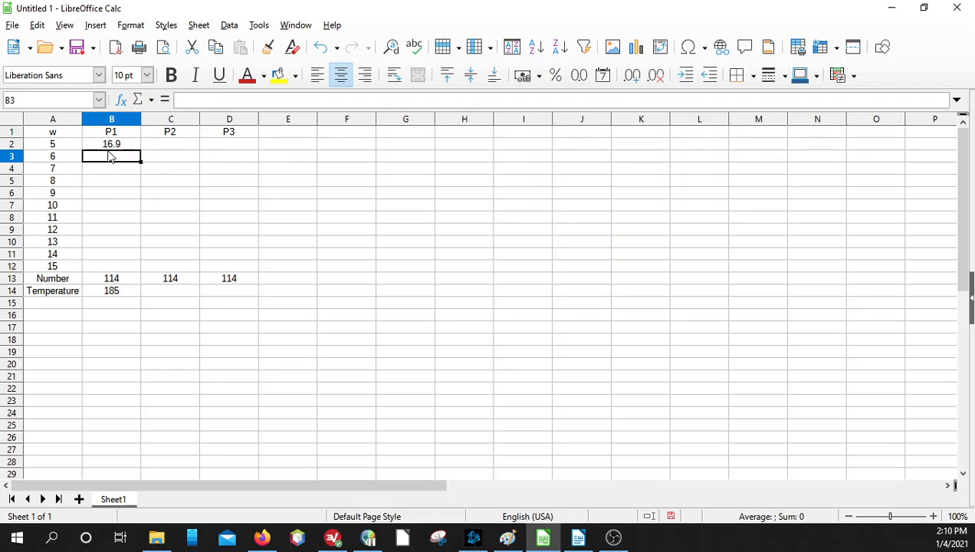
{"action": "type", "text": "15.4"}
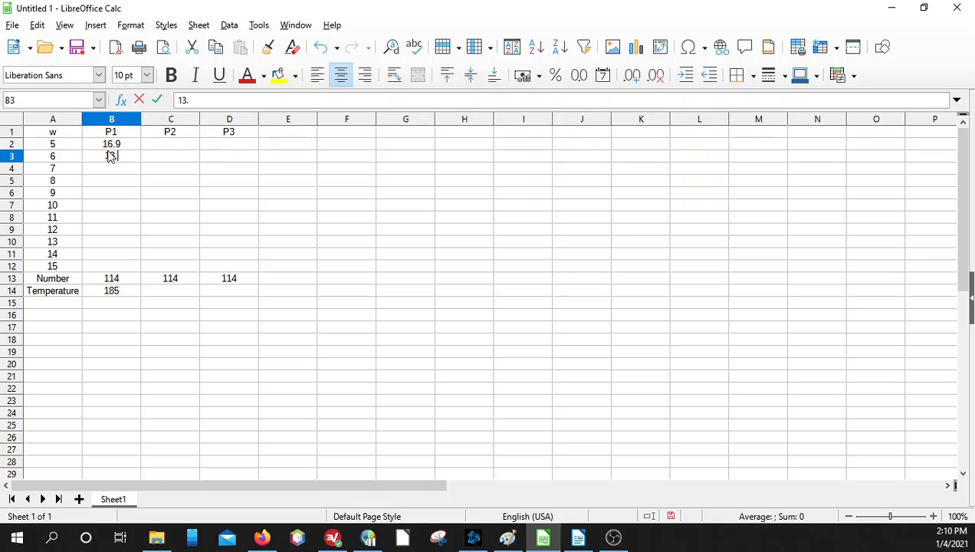
{"action": "key", "text": "Return"}
{"action": "type", "text": "11.4"}
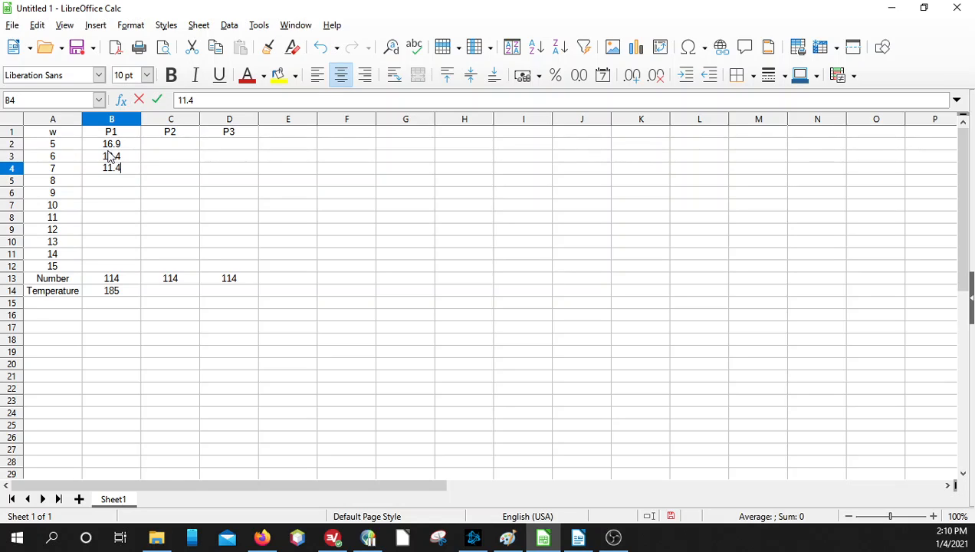
{"action": "key", "text": "Return"}
{"action": "type", "text": "10.2"}
{"action": "key", "text": "Return"}
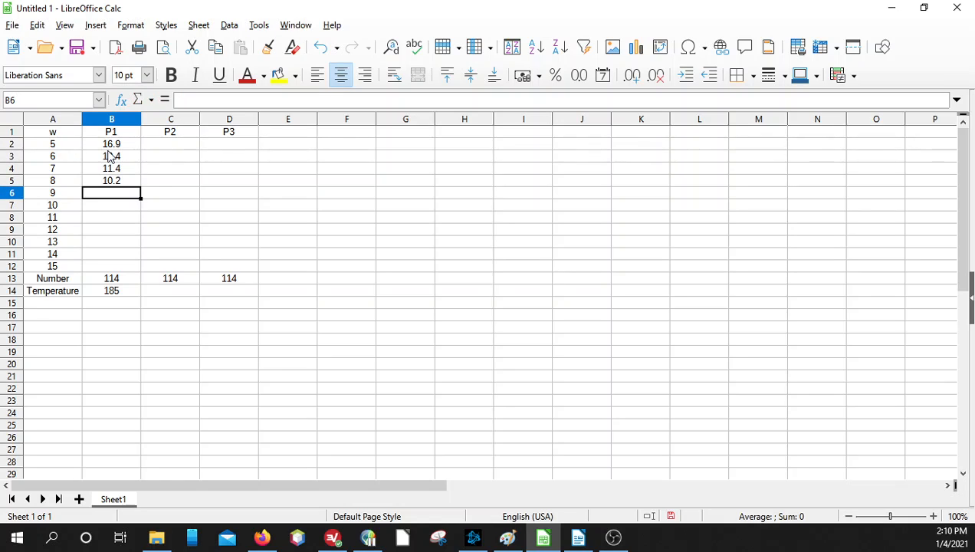
Enter the P1 pressures 9.3, 8.3, 7.2 and 6.8 for widths 9 to 12.
{"action": "type", "text": "9.3"}
{"action": "key", "text": "Return"}
{"action": "type", "text": "8.3"}
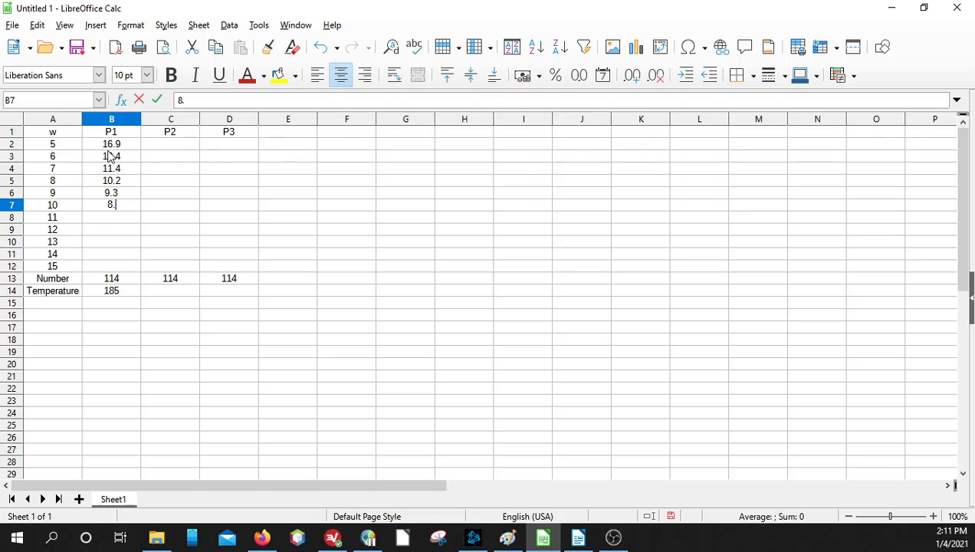
{"action": "key", "text": "Return"}
{"action": "type", "text": "7.2"}
{"action": "key", "text": "Return"}
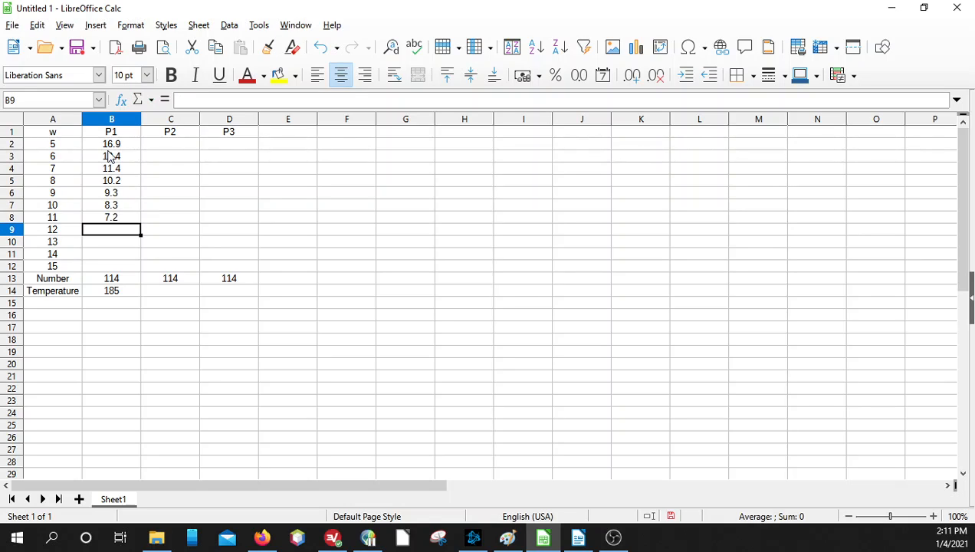
{"action": "type", "text": "6.8"}
{"action": "key", "text": "Return"}
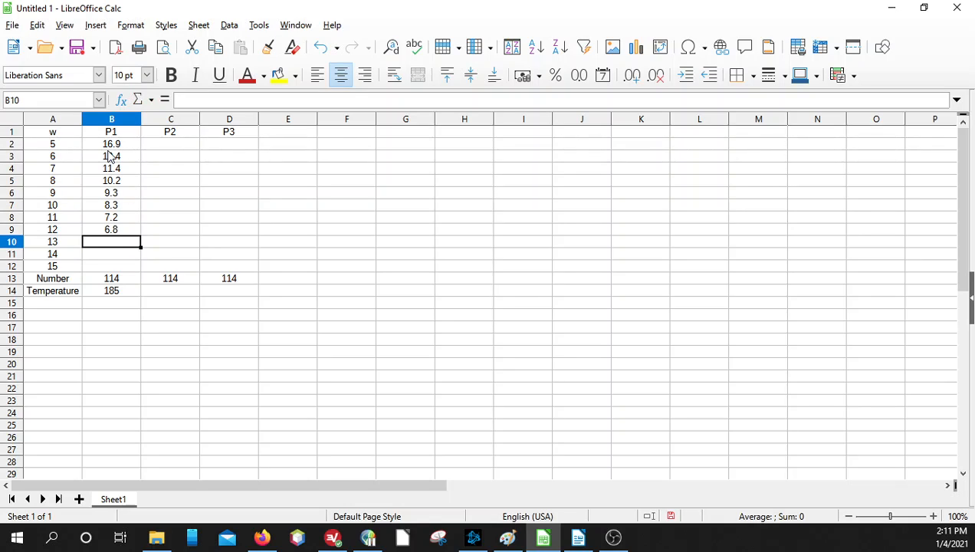
Complete the P1 column with pressures 6.4, 5.4 and 5.4 for widths 13 to 15.
{"action": "type", "text": "6.4"}
{"action": "key", "text": "Return"}
{"action": "type", "text": "5.4"}
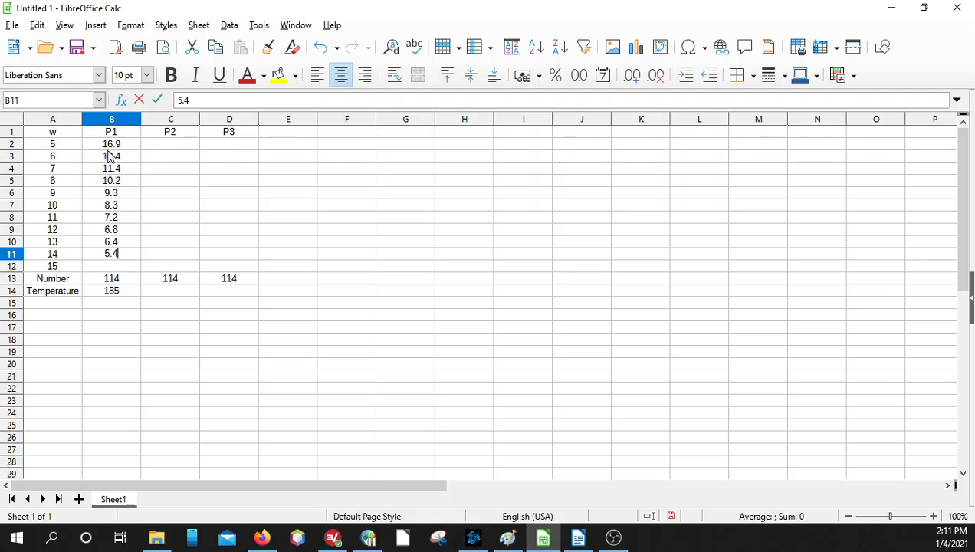
{"action": "key", "text": "Return"}
{"action": "type", "text": "5.4"}
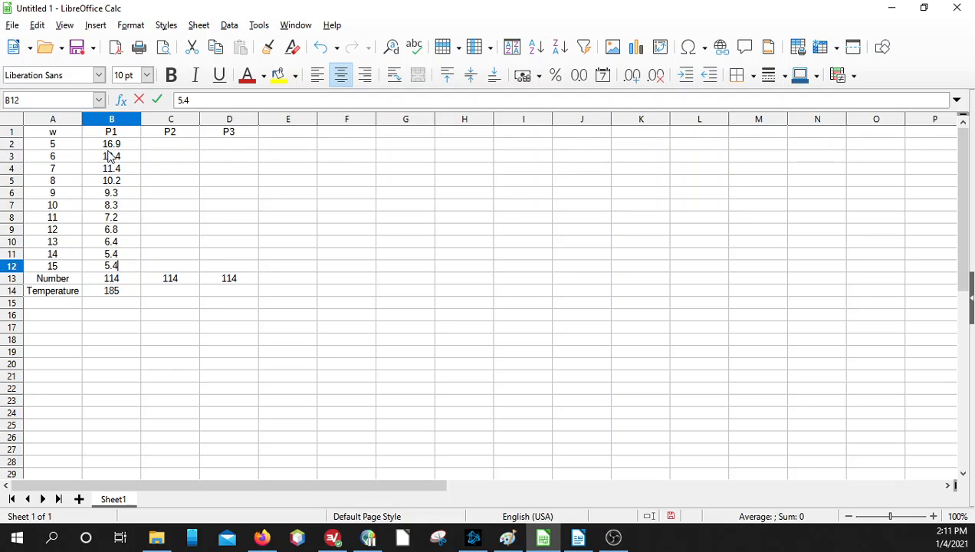
{"action": "key", "text": "Return"}
Enter 377 as the temperature for the P2 series in cell C14.
{"action": "key", "text": "Return"}
{"action": "key", "text": "Right"}
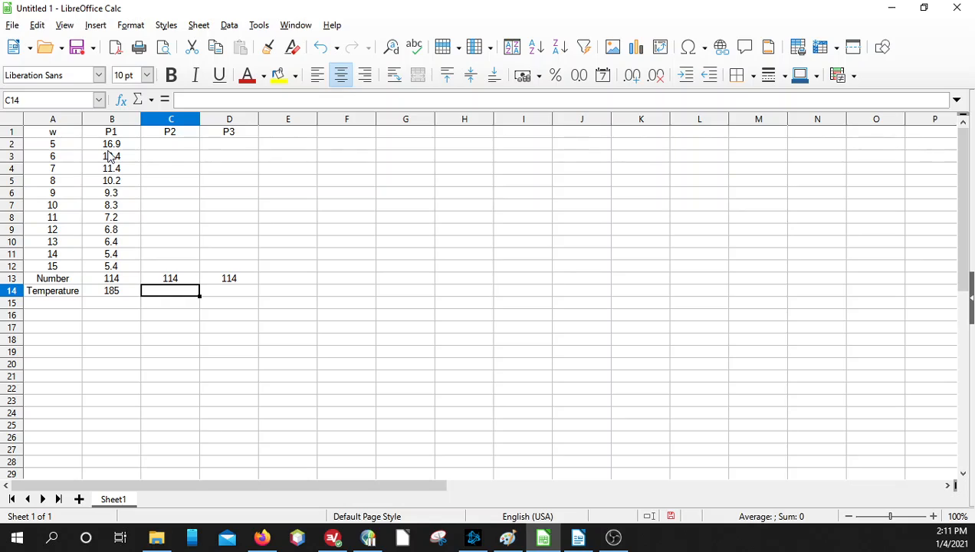
{"action": "type", "text": "377"}
{"action": "key", "text": "Up"}
Starting in cell C2, enter the P2 pressures 33.3, 27.9 and 23.9 for widths 5 to 7.
{"action": "key", "text": "Up"}
{"action": "key", "text": "Up"}
{"action": "key", "text": "Up"}
{"action": "key", "text": "Up"}
{"action": "key", "text": "Up"}
{"action": "key", "text": "Up"}
{"action": "key", "text": "Up"}
{"action": "key", "text": "Up"}
{"action": "key", "text": "Up"}
{"action": "key", "text": "Up"}
{"action": "key", "text": "Up"}
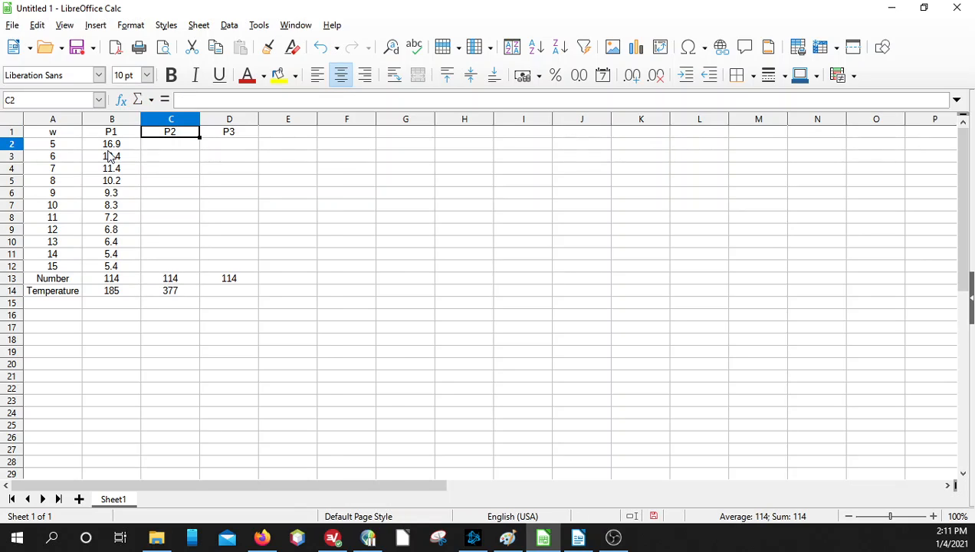
{"action": "type", "text": "33.3"}
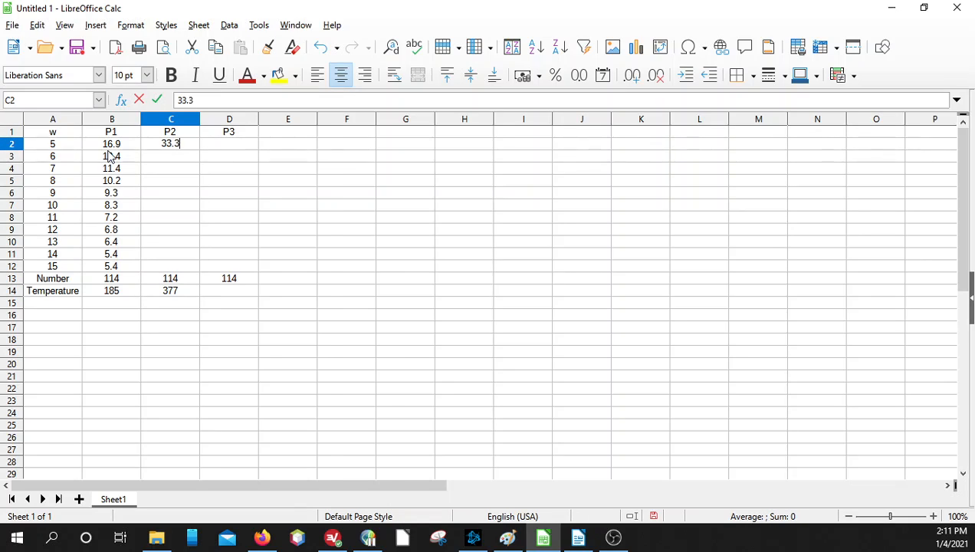
{"action": "key", "text": "Return"}
{"action": "type", "text": "27.9"}
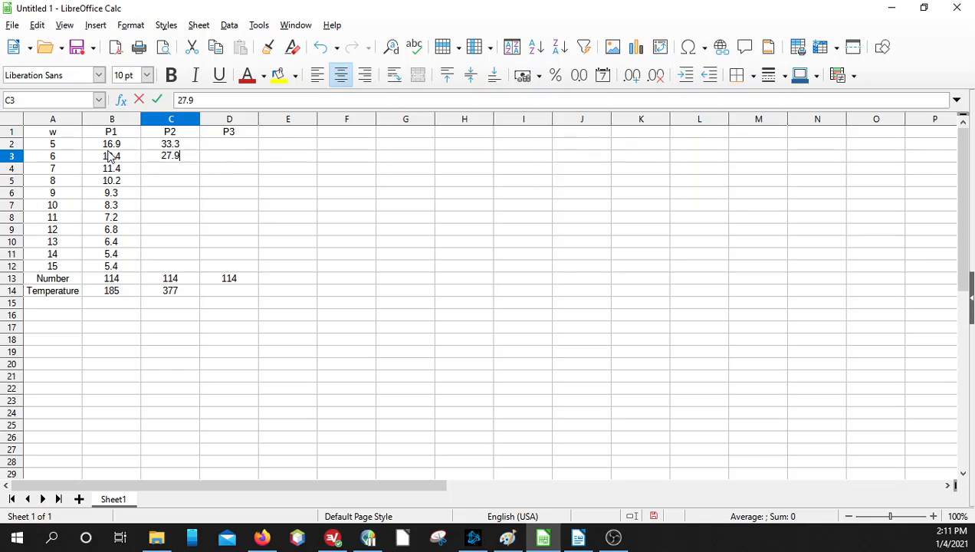
{"action": "key", "text": "Return"}
{"action": "type", "text": "23.9"}
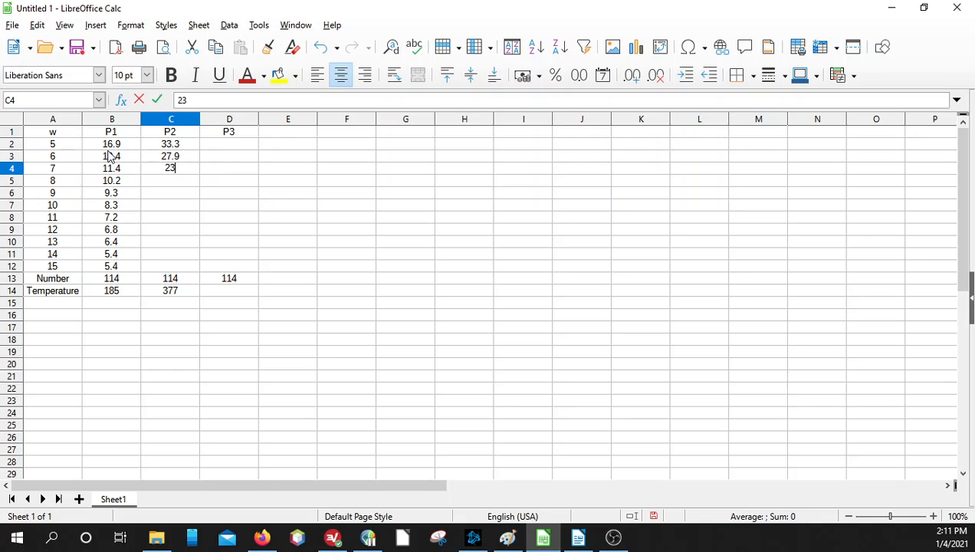
{"action": "key", "text": "Return"}
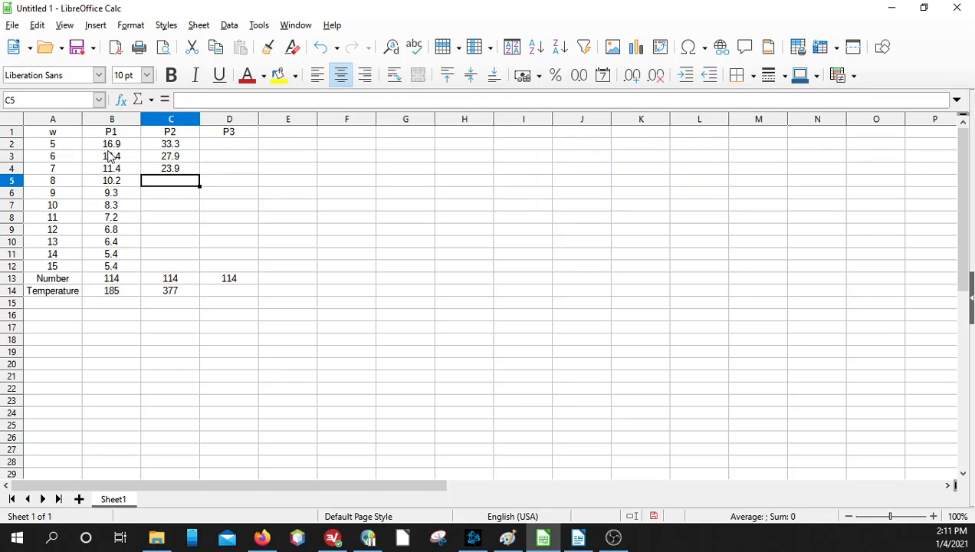
Enter the P2 pressures 20.9, 18.1, 16.6, 14.9 and 13.8 for widths 8 to 12.
{"action": "type", "text": "20."}
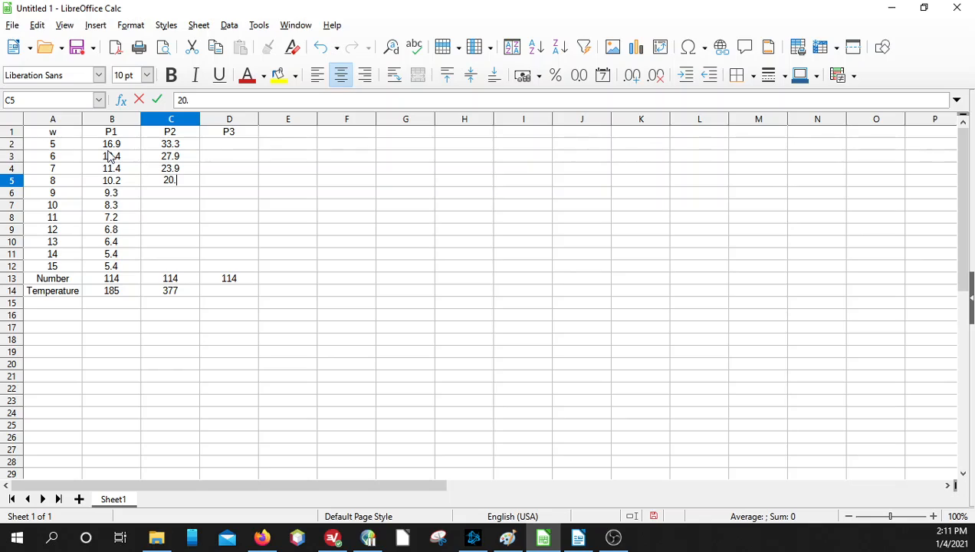
{"action": "type", "text": "9"}
{"action": "key", "text": "Return"}
{"action": "type", "text": "18.1"}
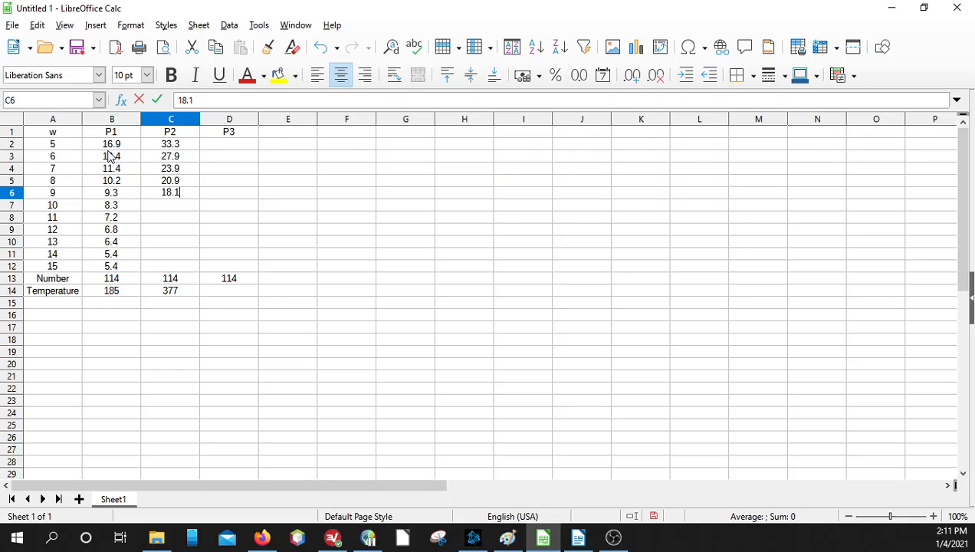
{"action": "key", "text": "Return"}
{"action": "type", "text": "16.6"}
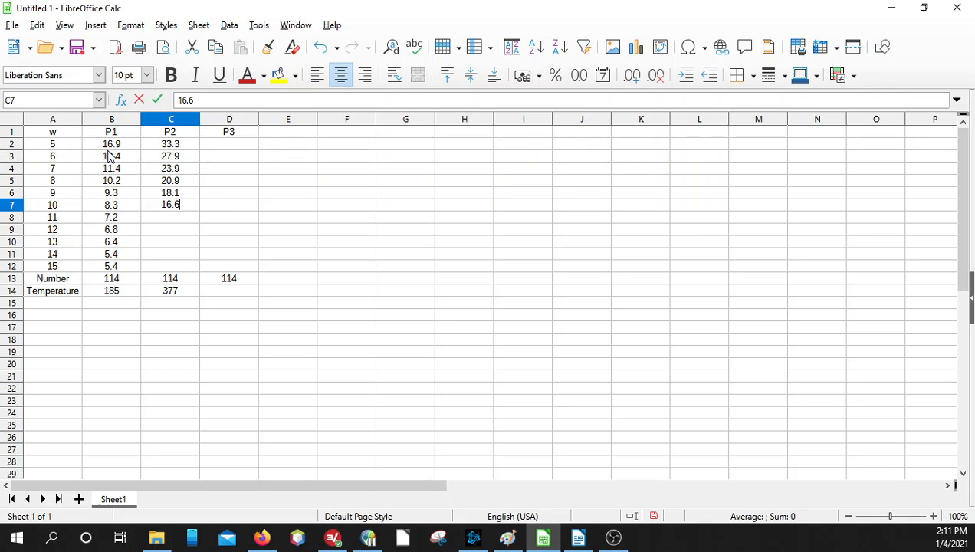
{"action": "key", "text": "Return"}
{"action": "type", "text": "14.9"}
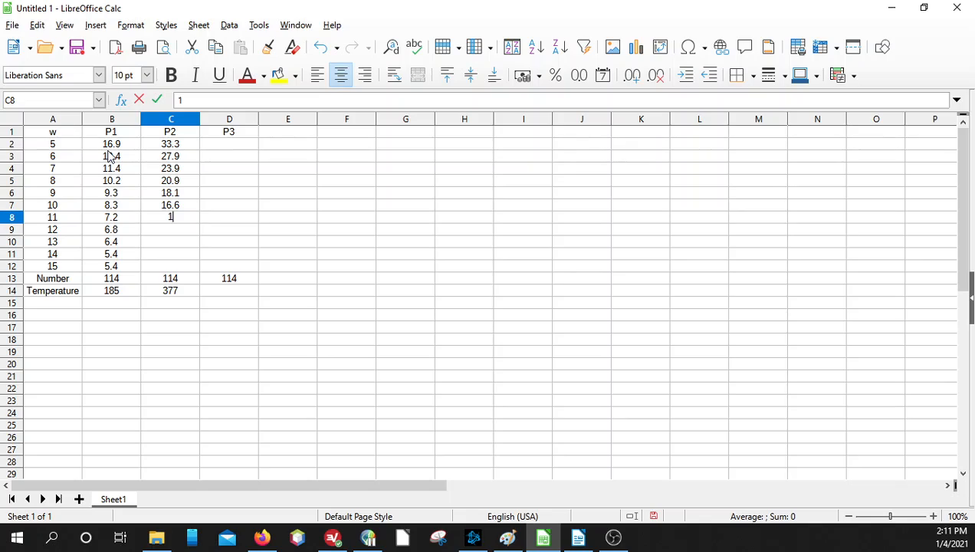
{"action": "key", "text": "Return"}
{"action": "type", "text": "13.8"}
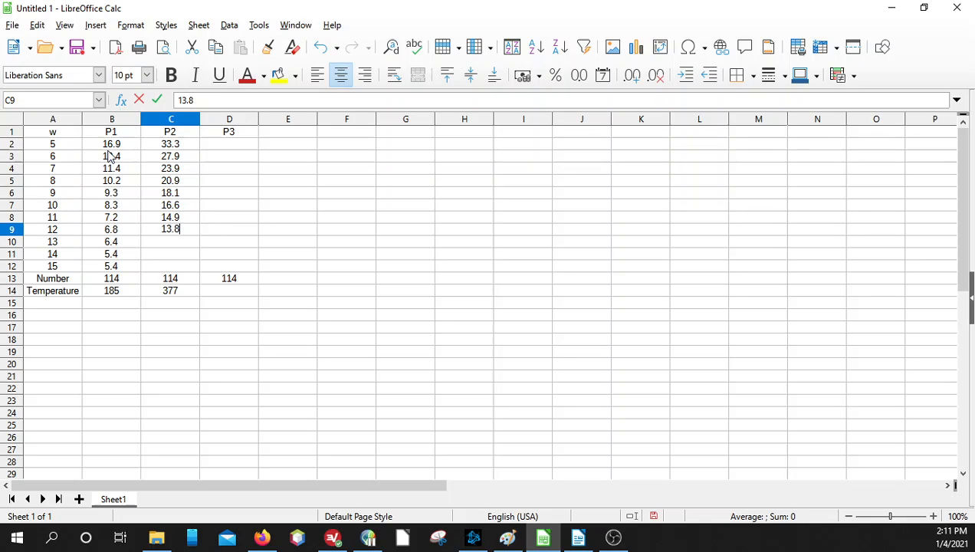
{"action": "key", "text": "Return"}
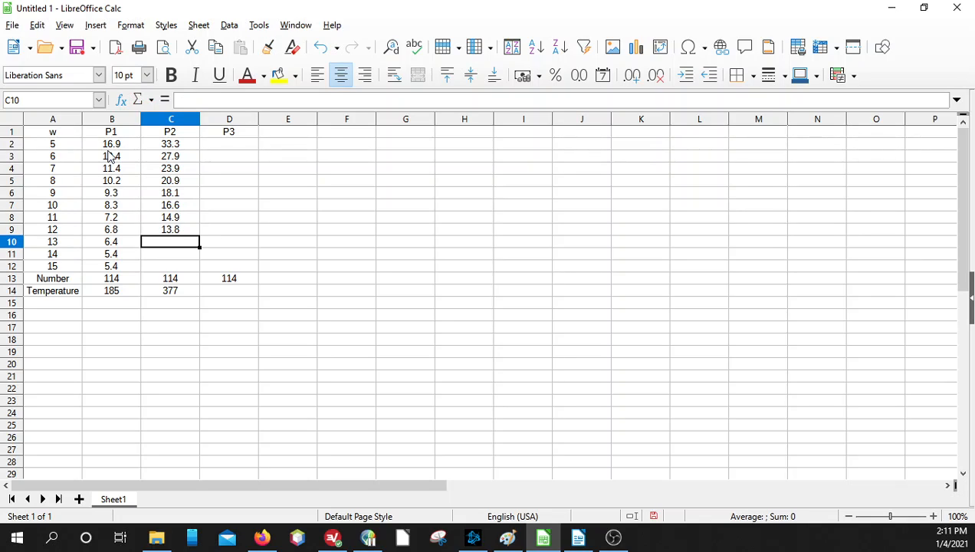
Complete the P2 column with pressures 12.6, 12.2 and 10.9 for widths 13 to 15.
{"action": "type", "text": "12.6"}
{"action": "key", "text": "Return"}
{"action": "type", "text": "12."}
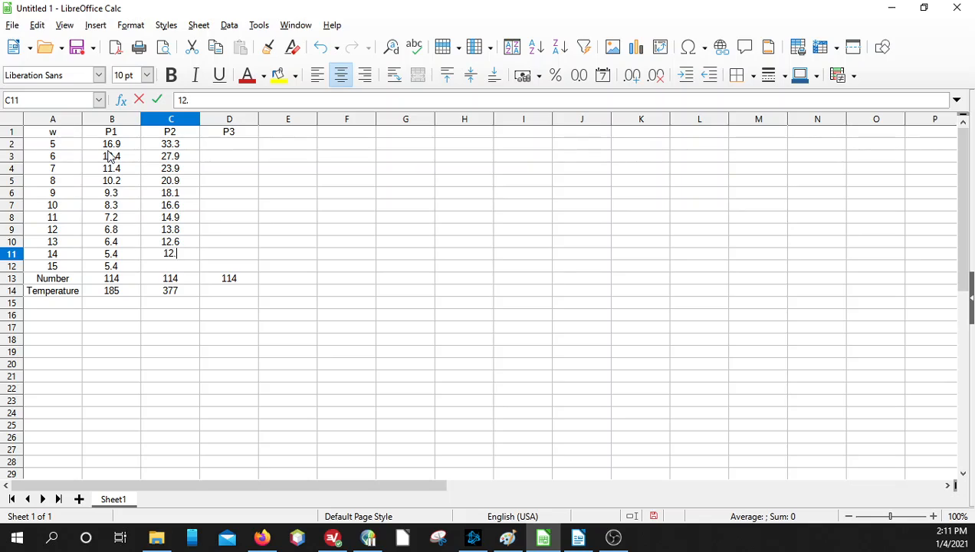
{"action": "type", "text": "2"}
{"action": "key", "text": "Return"}
{"action": "type", "text": "10.9"}
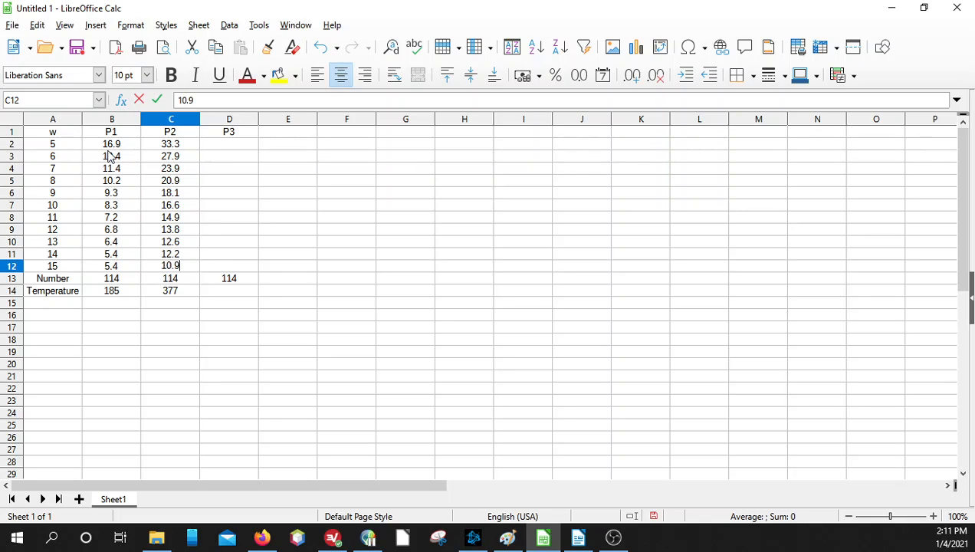
{"action": "key", "text": "Return"}
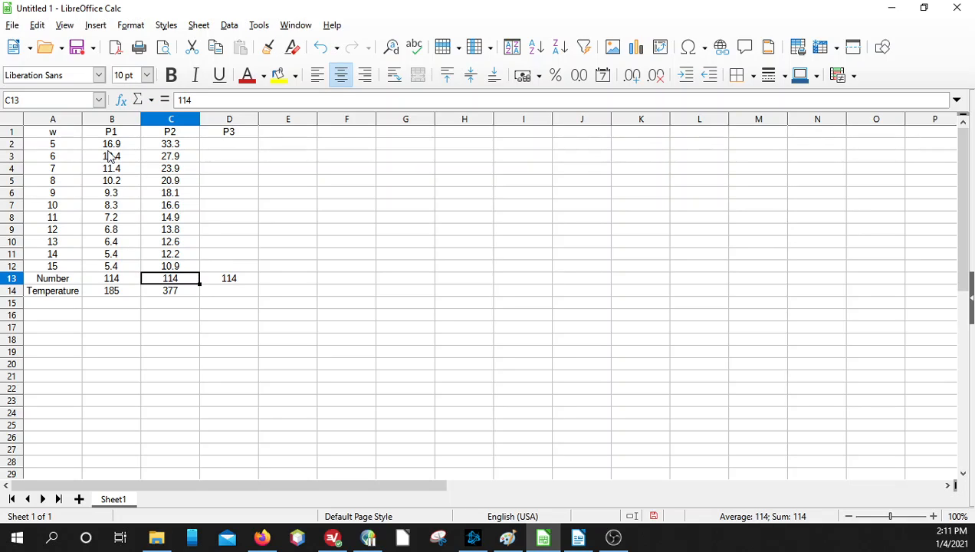
Clear all the contents of the P3 column in column D.
{"action": "left_click", "coordinate": [234, 120]}
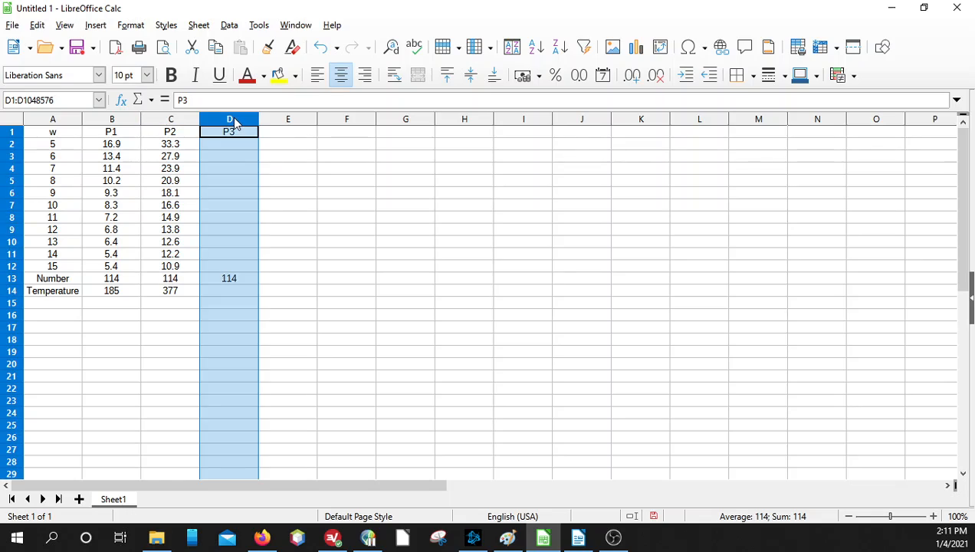
{"action": "key", "text": "Delete"}
{"action": "left_click", "coordinate": [365, 342]}
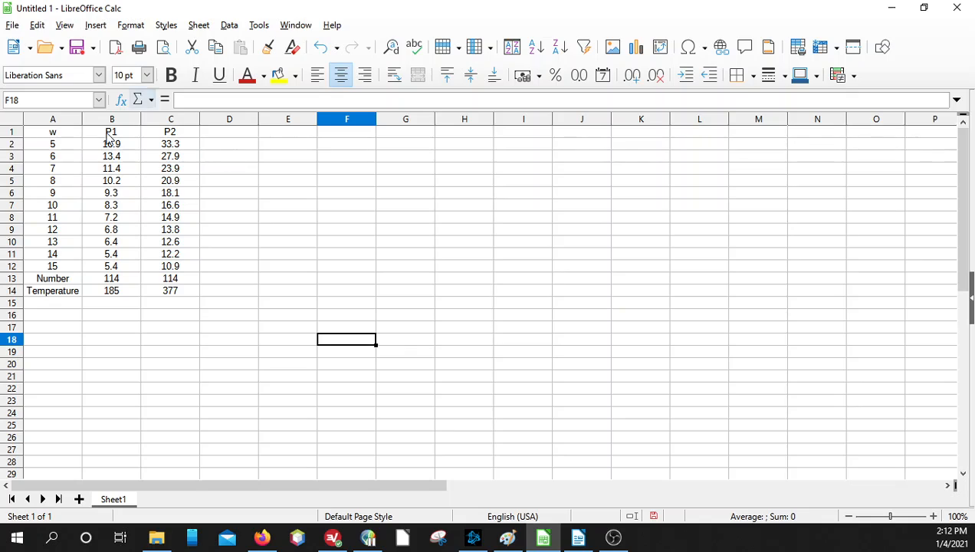
Insert a points-only XY (Scatter) chart from A2:C12 and move it away from the data table.
{"action": "left_click_drag", "start_coordinate": [40, 146], "coordinate": [170, 266]}
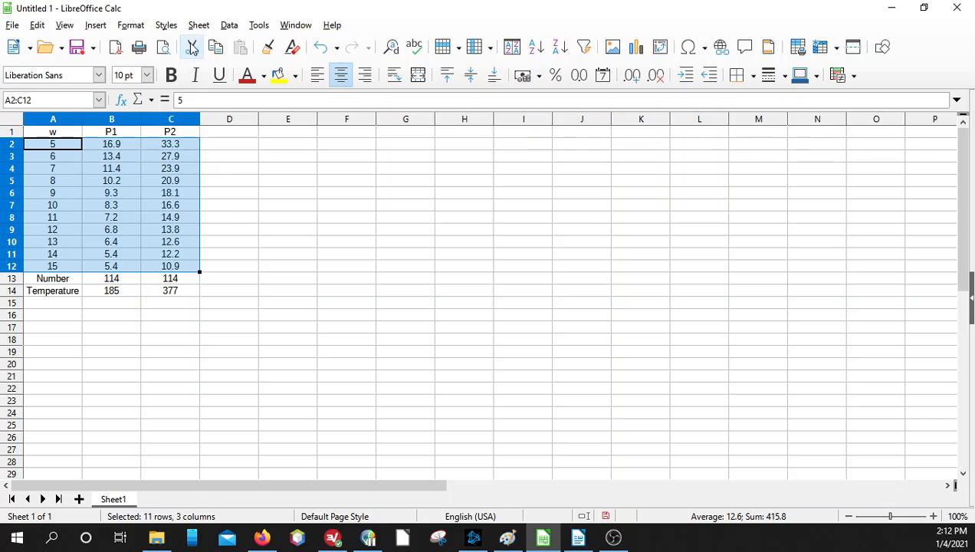
{"action": "left_click", "coordinate": [96, 28]}
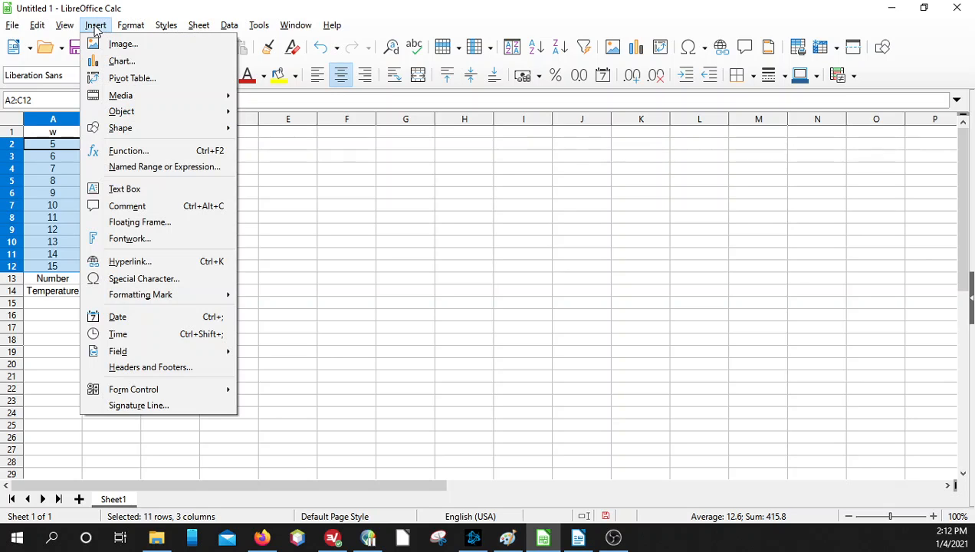
{"action": "left_click", "coordinate": [123, 60]}
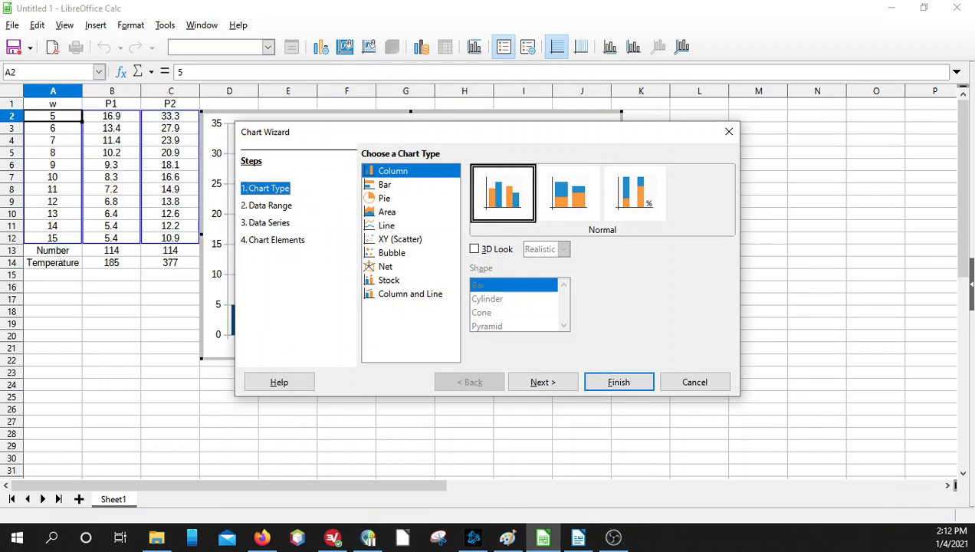
{"action": "left_click", "coordinate": [413, 241]}
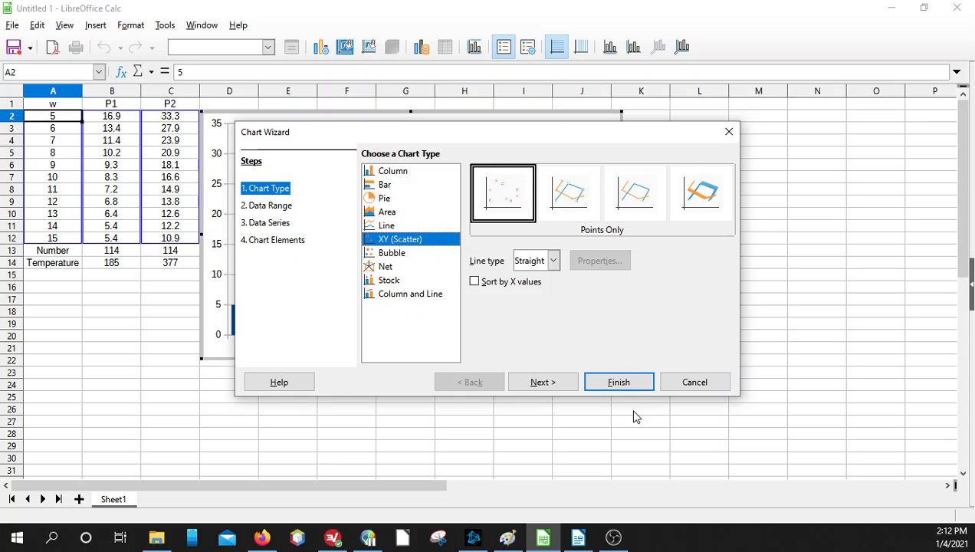
{"action": "left_click", "coordinate": [619, 382]}
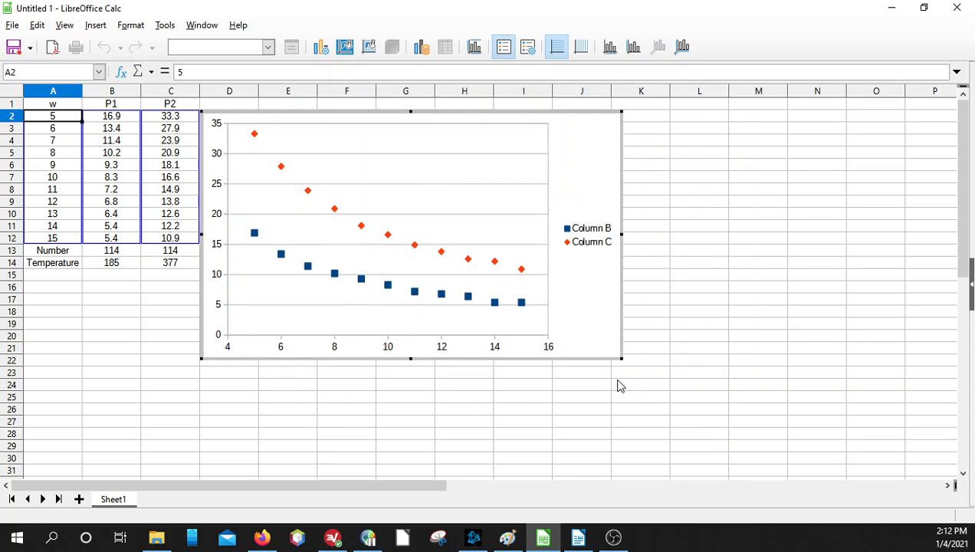
{"action": "left_click_drag", "start_coordinate": [560, 111], "coordinate": [679, 134]}
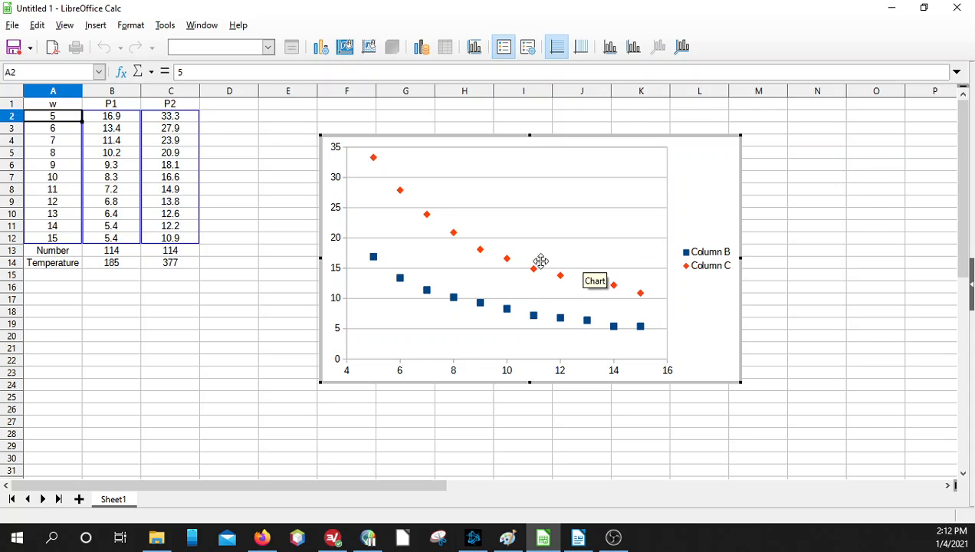
{"action": "mouse_move", "coordinate": [508, 262]}
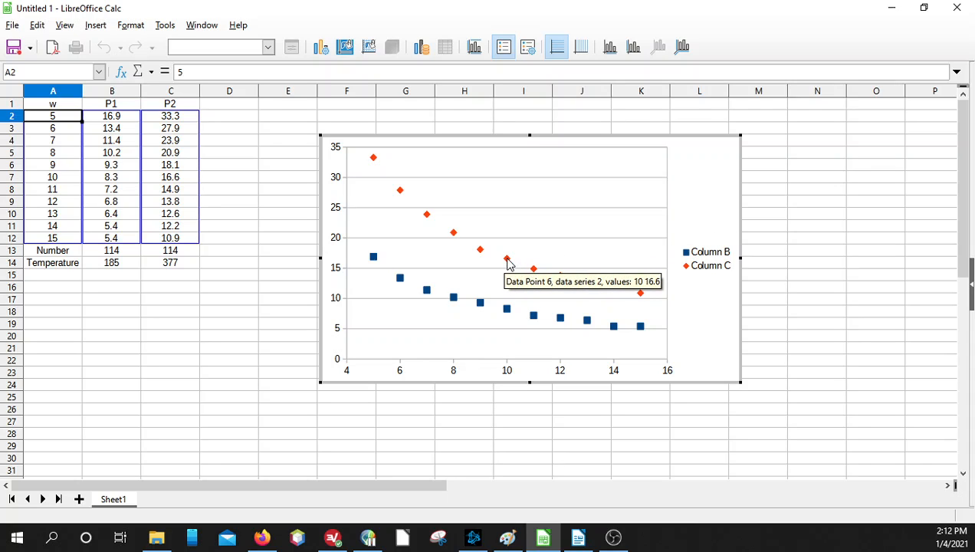
{"action": "double_click", "coordinate": [508, 262]}
{"action": "left_click", "coordinate": [688, 68]}
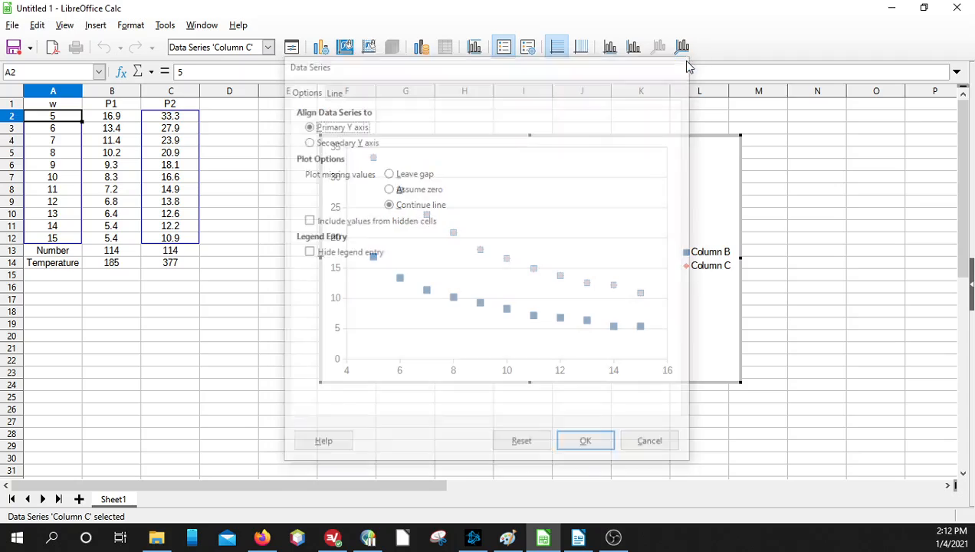
Set the marker width and height of the Column C data series to 0.10 cm.
{"action": "mouse_move", "coordinate": [535, 272]}
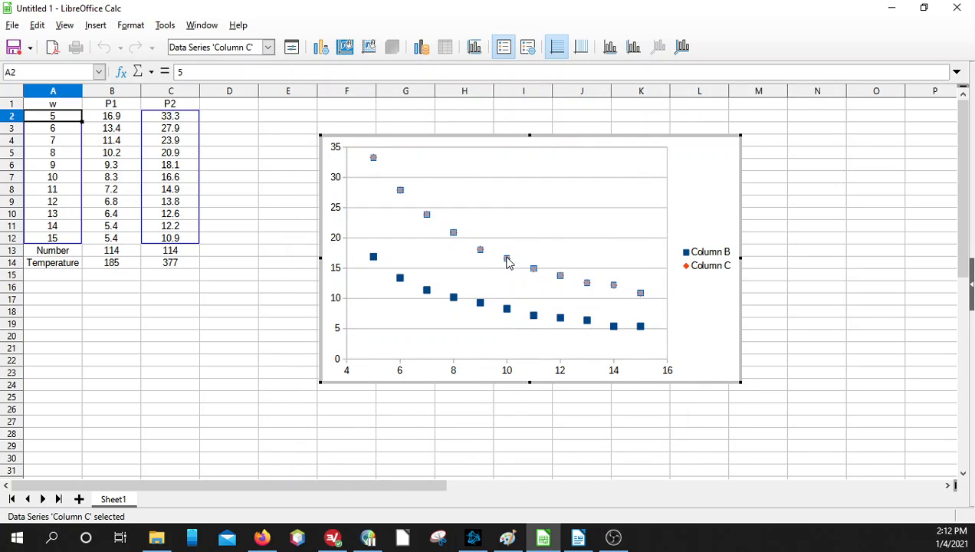
{"action": "right_click", "coordinate": [506, 261]}
{"action": "left_click", "coordinate": [573, 324]}
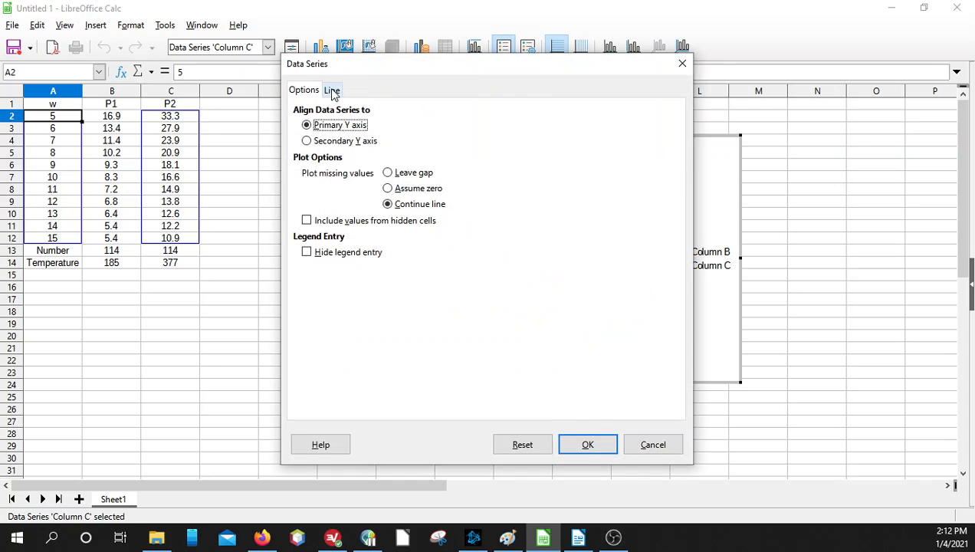
{"action": "left_click", "coordinate": [330, 91]}
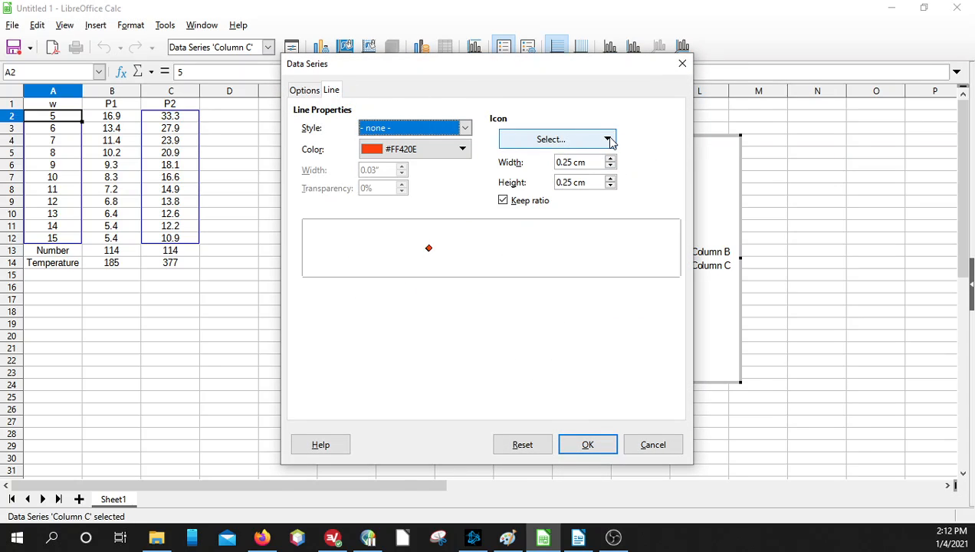
{"action": "left_click", "coordinate": [611, 166]}
{"action": "left_click", "coordinate": [611, 166]}
{"action": "left_click", "coordinate": [611, 166]}
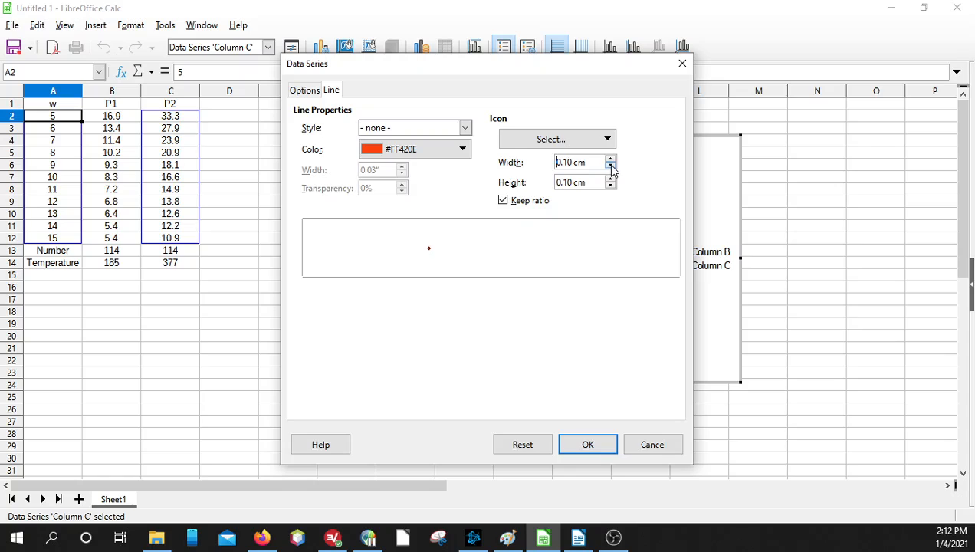
{"action": "left_click", "coordinate": [611, 166]}
{"action": "left_click", "coordinate": [610, 159]}
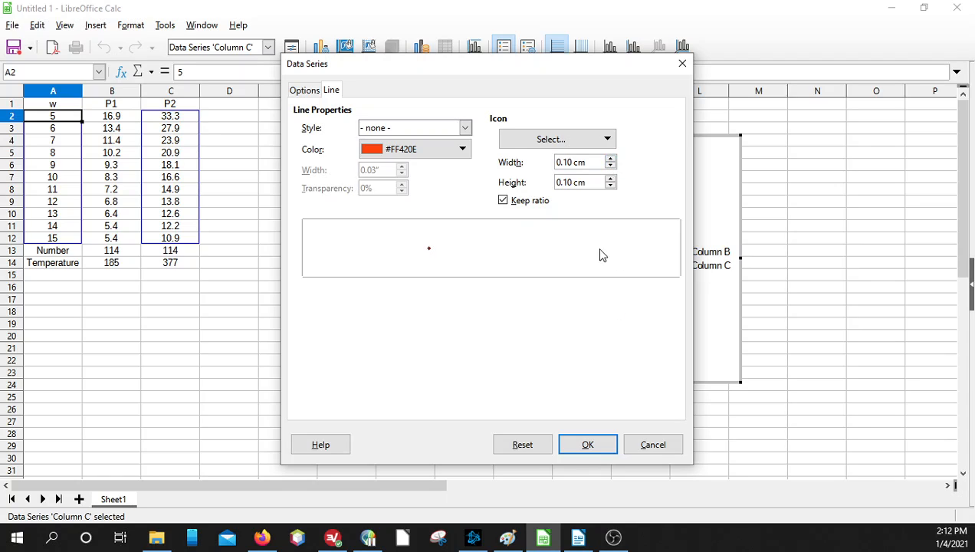
Change the Column C series markers to the circle symbol and apply the formatting.
{"action": "left_click", "coordinate": [609, 144]}
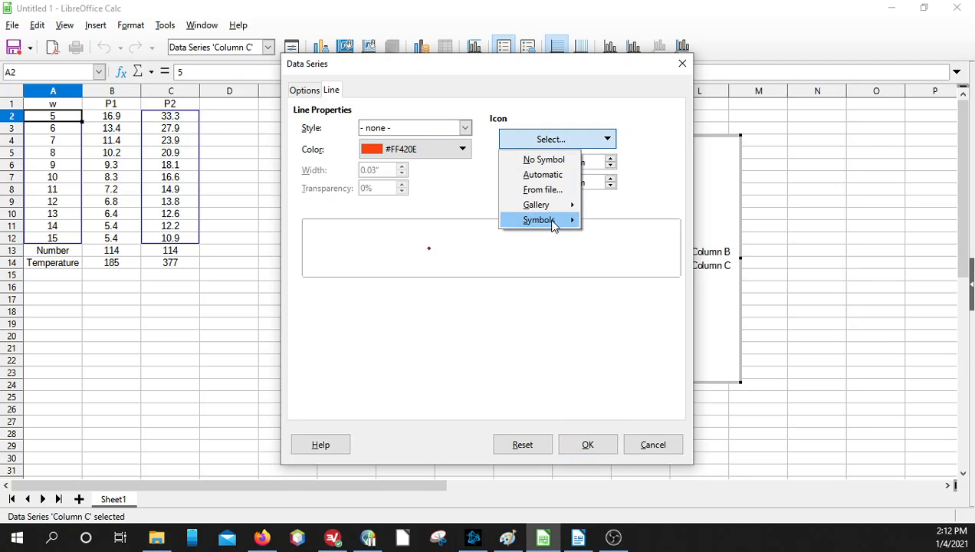
{"action": "mouse_move", "coordinate": [568, 229]}
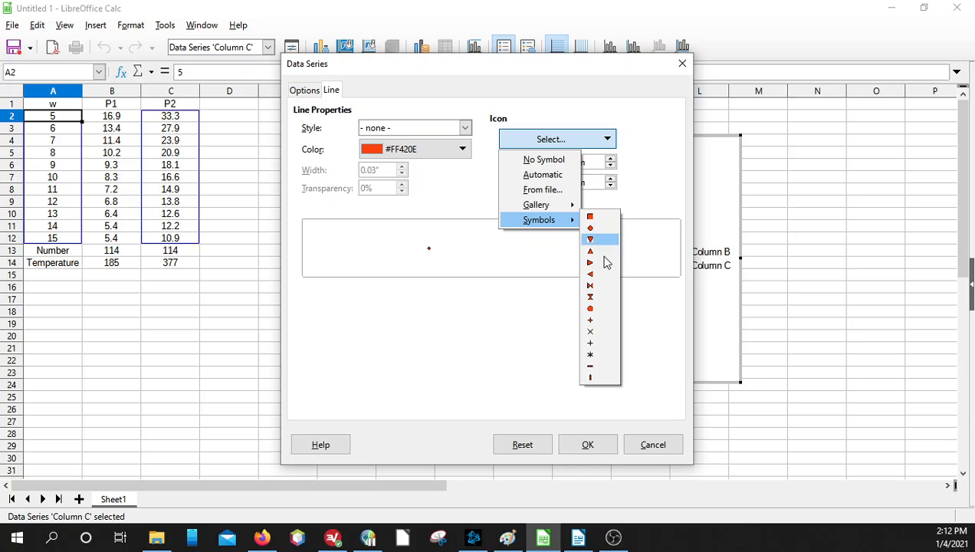
{"action": "left_click", "coordinate": [597, 310]}
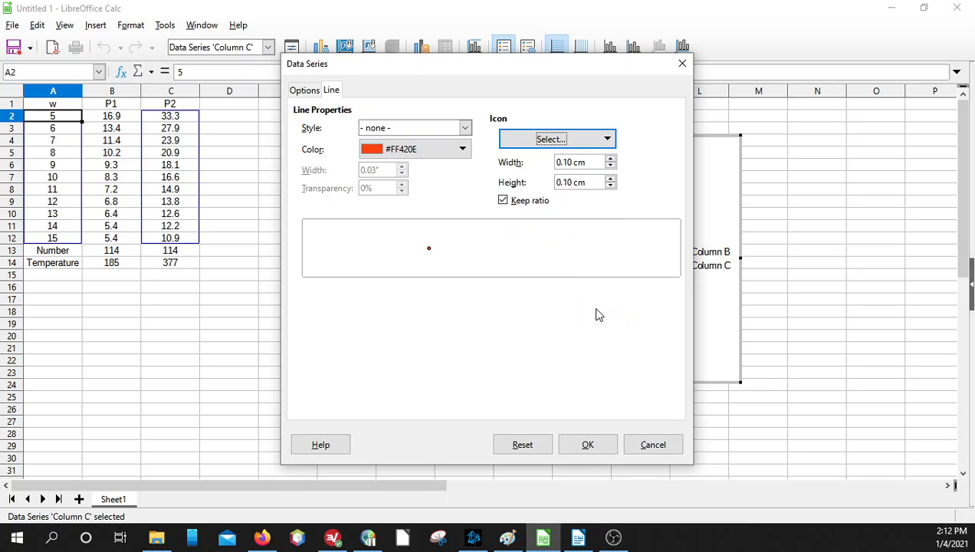
{"action": "left_click", "coordinate": [588, 444]}
{"action": "left_click", "coordinate": [846, 241]}
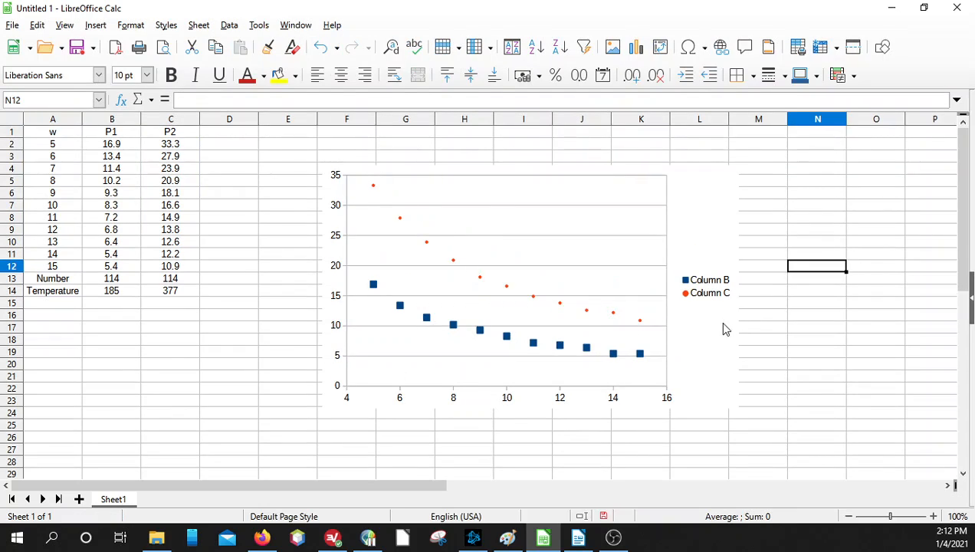
Format the Column B data series to use the circle symbol for its markers.
{"action": "left_click", "coordinate": [480, 330]}
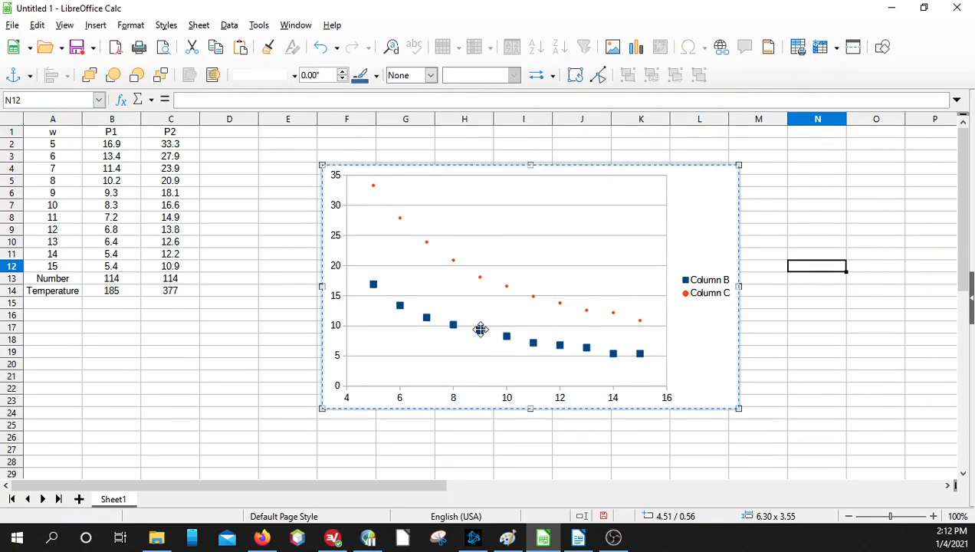
{"action": "double_click", "coordinate": [480, 330]}
{"action": "left_click", "coordinate": [481, 305]}
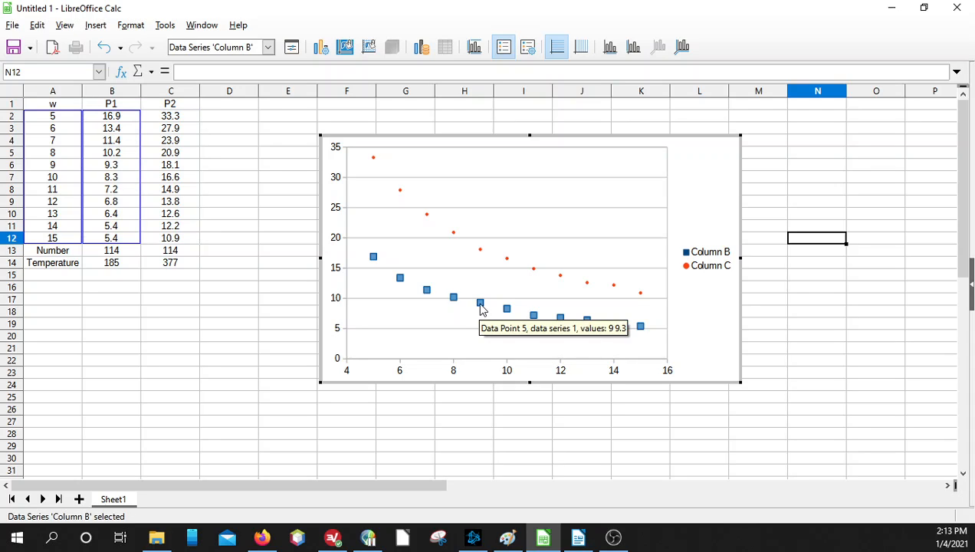
{"action": "right_click", "coordinate": [483, 311]}
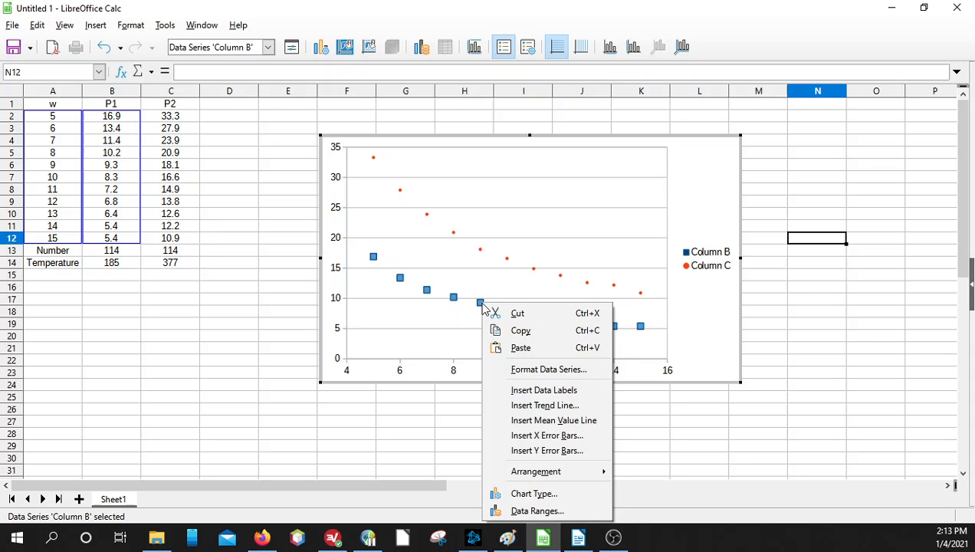
{"action": "left_click", "coordinate": [562, 370]}
{"action": "left_click", "coordinate": [637, 206]}
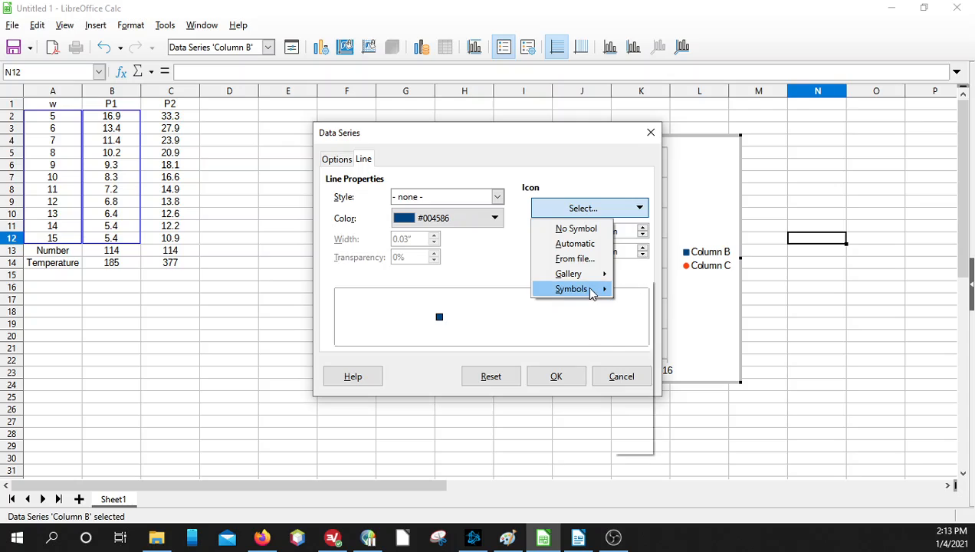
{"action": "mouse_move", "coordinate": [591, 289]}
{"action": "left_click", "coordinate": [624, 378]}
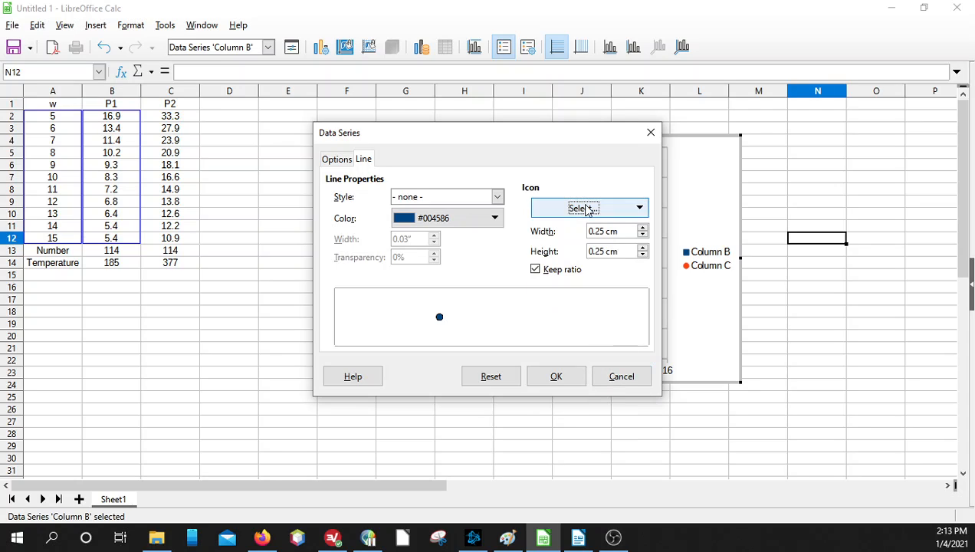
Set the Column B marker width and height to 0.10 cm and apply the formatting.
{"action": "left_click", "coordinate": [643, 236]}
{"action": "left_click", "coordinate": [643, 235]}
{"action": "left_click", "coordinate": [642, 236]}
{"action": "left_click", "coordinate": [642, 228]}
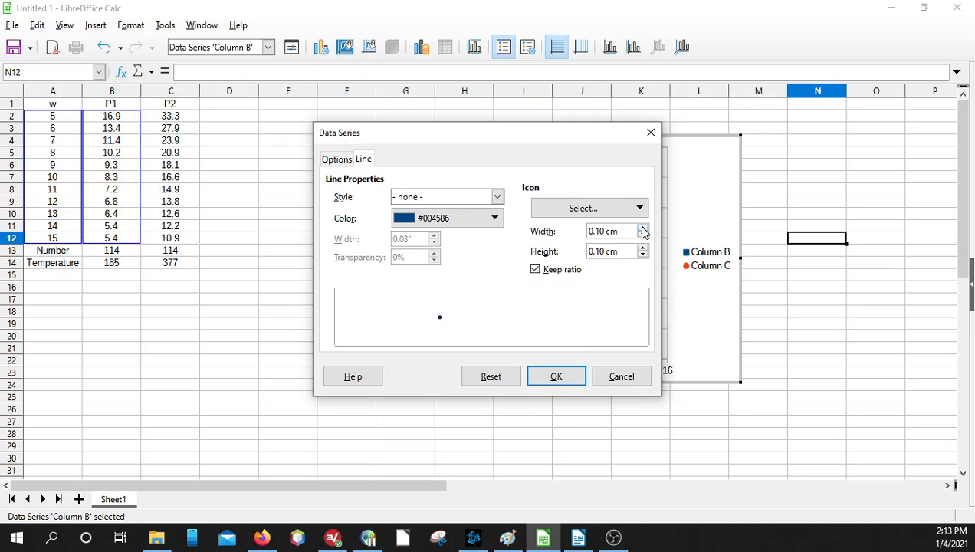
{"action": "left_click", "coordinate": [556, 375]}
{"action": "left_click", "coordinate": [763, 337]}
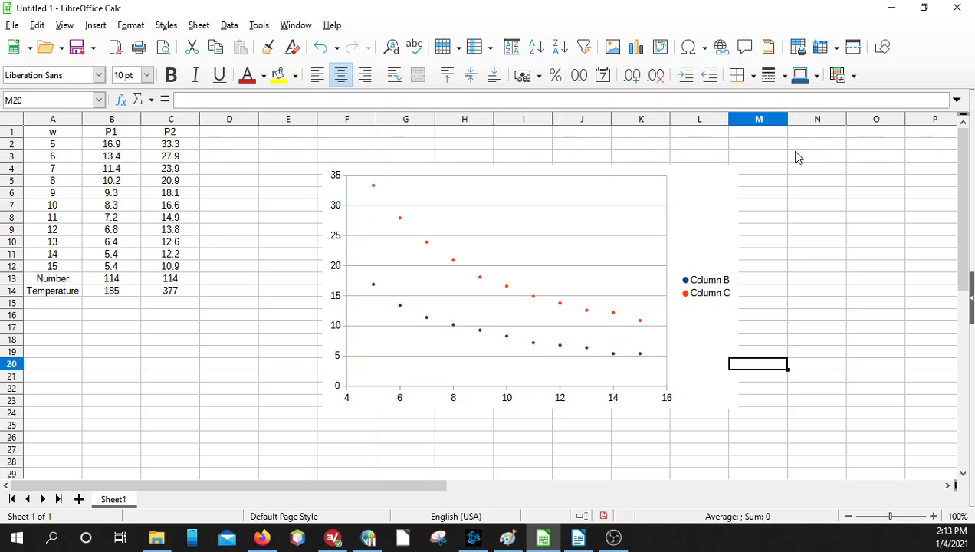
{"action": "left_click", "coordinate": [705, 216]}
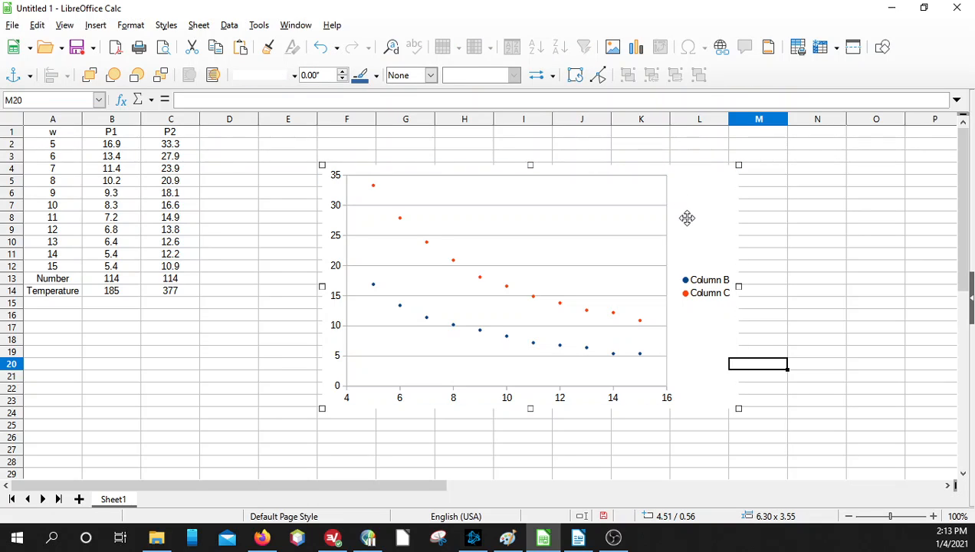
{"action": "right_click", "coordinate": [691, 216]}
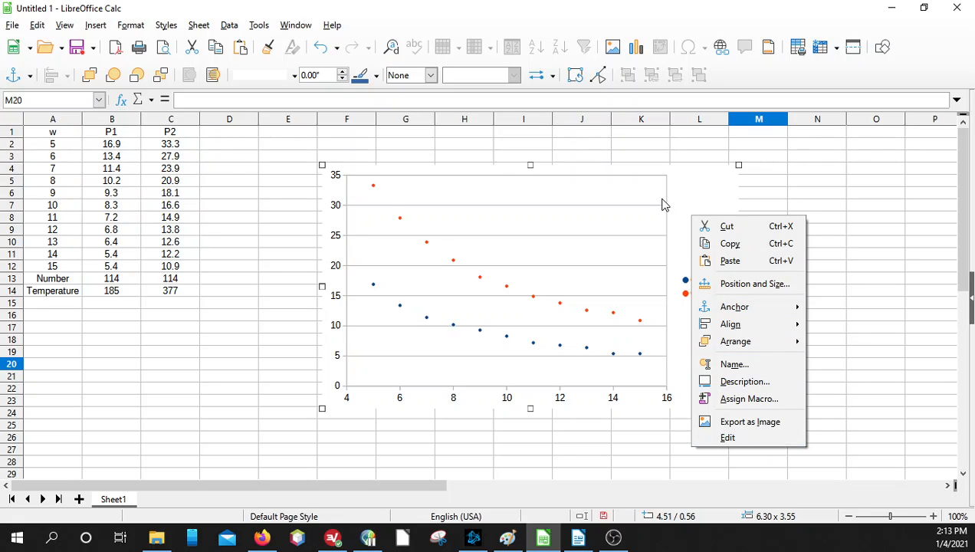
{"action": "left_click", "coordinate": [688, 197]}
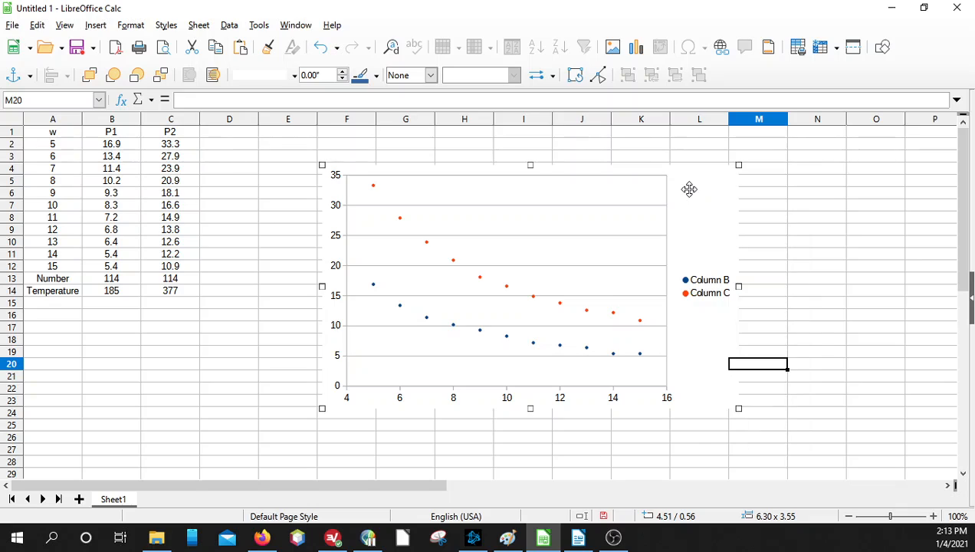
Open the chart's titles for editing and enter Width (nm) for the X axis and Pressure (atm) for the Y axis.
{"action": "double_click", "coordinate": [688, 196]}
{"action": "right_click", "coordinate": [689, 195]}
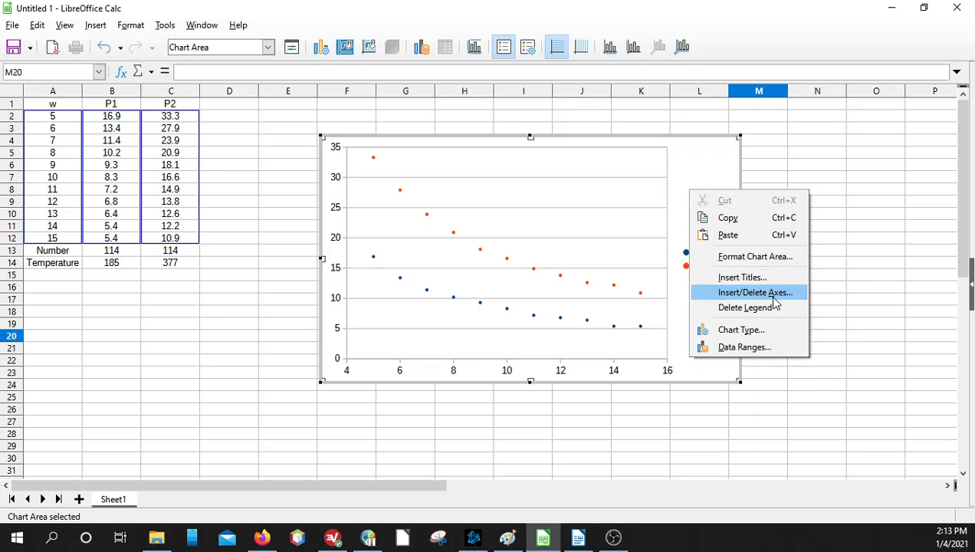
{"action": "left_click", "coordinate": [742, 280]}
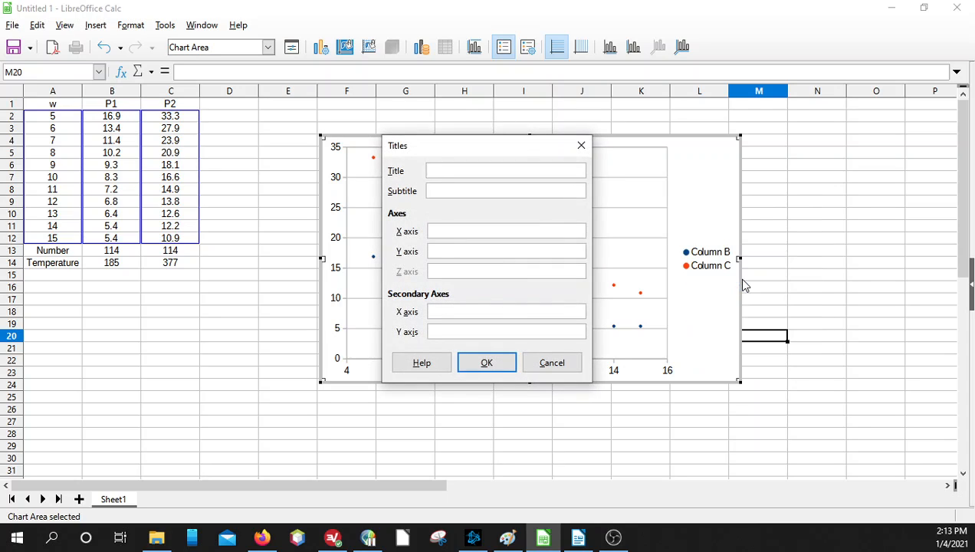
{"action": "left_click", "coordinate": [464, 228]}
{"action": "type", "text": "Width "}
{"action": "type", "text": "(mm"}
{"action": "type", "text": ")"}
{"action": "left_click", "coordinate": [491, 250]}
{"action": "type", "text": "Pressure (atm)"}
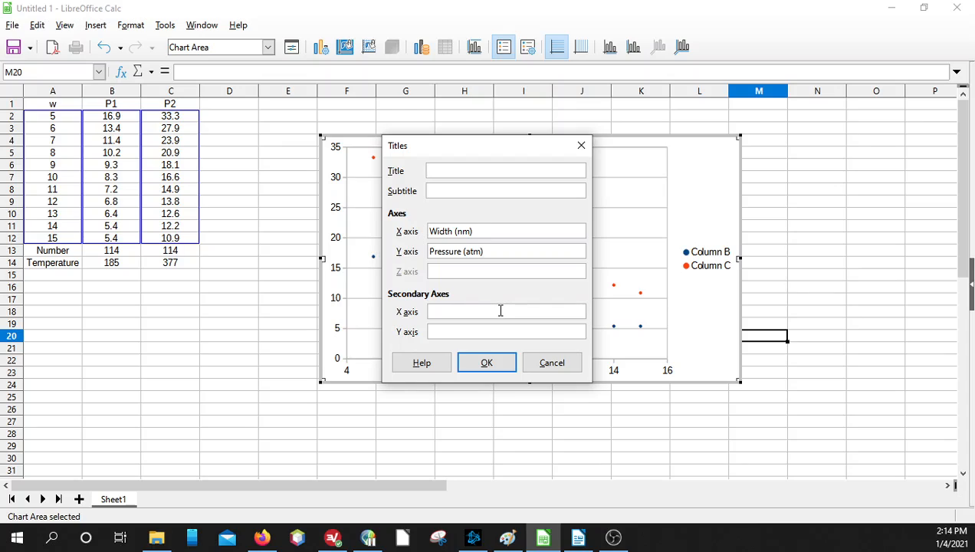
Remove and re-enter the (nm) unit of the X axis title, clearing the nm tried as a secondary X axis title.
{"action": "left_click_drag", "start_coordinate": [451, 231], "coordinate": [549, 236]}
{"action": "key", "text": "BackSpace"}
{"action": "left_click", "coordinate": [470, 312]}
{"action": "type", "text": "nm"}
{"action": "left_click_drag", "start_coordinate": [453, 311], "coordinate": [415, 324]}
{"action": "key", "text": "BackSpace"}
{"action": "left_click", "coordinate": [492, 231]}
{"action": "type", "text": "(nm)"}
Title the chart Figure 1 with the subtitle Isothermal Expansion of a Gas (N=114) and apply the titles.
{"action": "left_click", "coordinate": [484, 169]}
{"action": "type", "text": "Figure 1"}
{"action": "type", "text": "Isothermal "}
{"action": "type", "text": "Expansion "}
{"action": "type", "text": "of a Gas"}
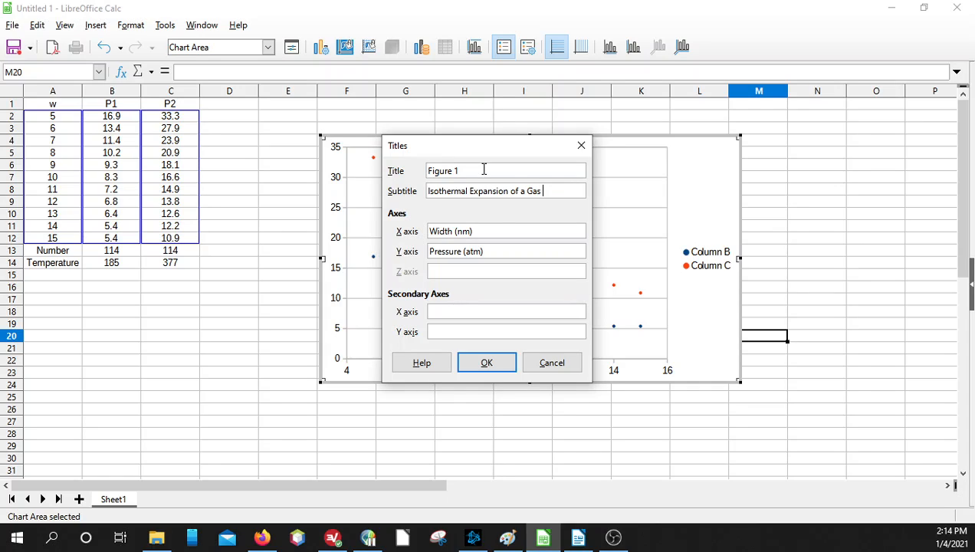
{"action": "type", "text": " (N=114)"}
{"action": "left_click", "coordinate": [497, 363]}
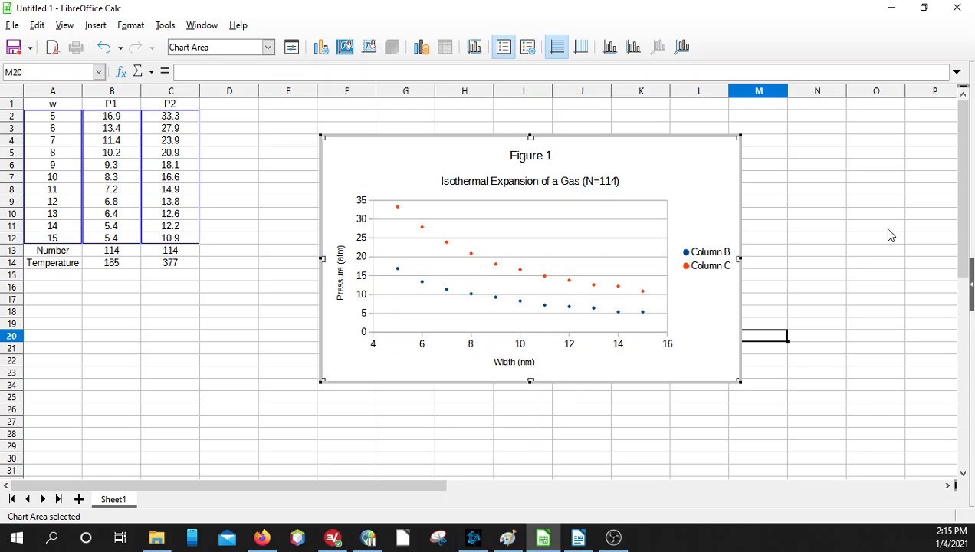
Switch to the Paint sketch, underline Pw in the equation Pw = NAT and handwrite y = c/x = Cx⁻¹ beside it.
{"action": "left_click", "coordinate": [507, 542]}
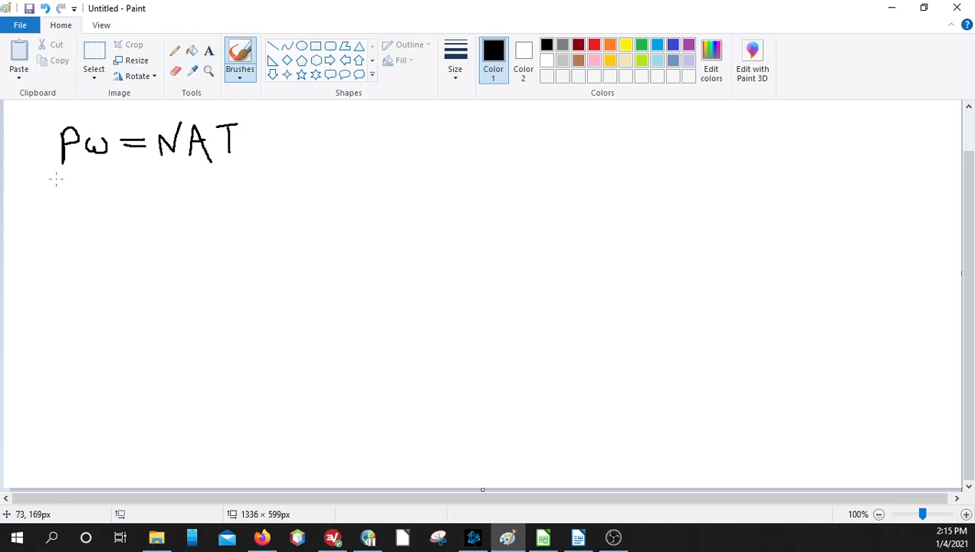
{"action": "left_click_drag", "start_coordinate": [54, 182], "coordinate": [121, 173]}
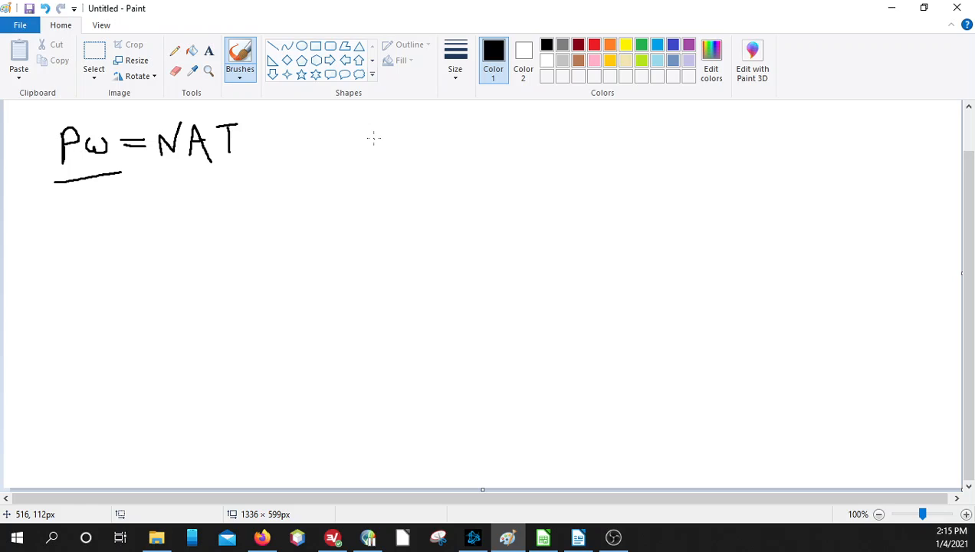
{"action": "mouse_move", "coordinate": [373, 138]}
{"action": "left_mouse_down"}
{"action": "mouse_move", "coordinate": [392, 167]}
{"action": "mouse_move", "coordinate": [380, 170]}
{"action": "mouse_move", "coordinate": [424, 142]}
{"action": "mouse_move", "coordinate": [421, 150]}
{"action": "left_mouse_up"}
{"action": "mouse_move", "coordinate": [471, 132]}
{"action": "left_mouse_down"}
{"action": "mouse_move", "coordinate": [480, 153]}
{"action": "mouse_move", "coordinate": [466, 170]}
{"action": "mouse_move", "coordinate": [486, 179]}
{"action": "mouse_move", "coordinate": [458, 183]}
{"action": "left_mouse_up"}
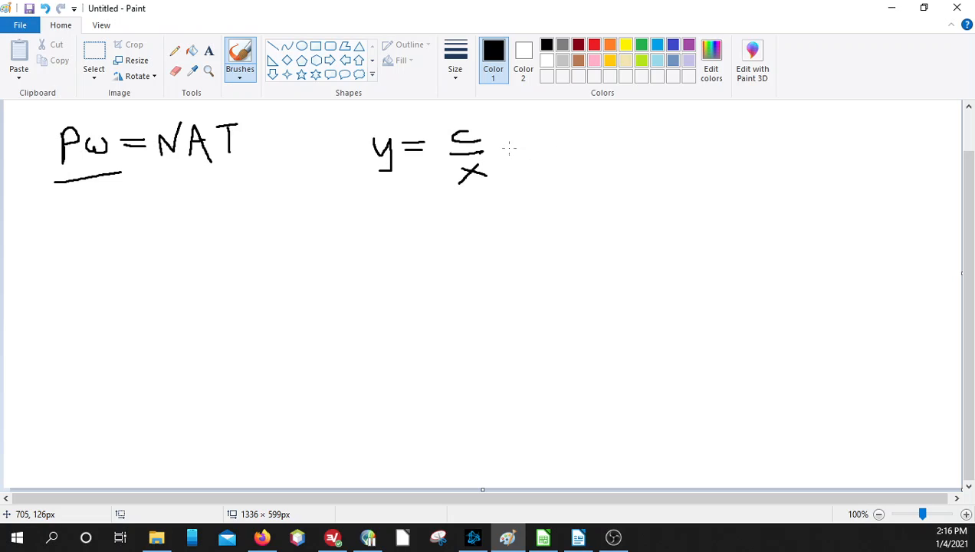
{"action": "mouse_move", "coordinate": [509, 148]}
{"action": "left_mouse_down"}
{"action": "mouse_move", "coordinate": [530, 157]}
{"action": "mouse_move", "coordinate": [554, 141]}
{"action": "mouse_move", "coordinate": [573, 164]}
{"action": "mouse_move", "coordinate": [603, 161]}
{"action": "mouse_move", "coordinate": [594, 152]}
{"action": "mouse_move", "coordinate": [585, 161]}
{"action": "mouse_move", "coordinate": [617, 132]}
{"action": "left_mouse_up"}
{"action": "left_click_drag", "start_coordinate": [629, 122], "coordinate": [628, 147]}
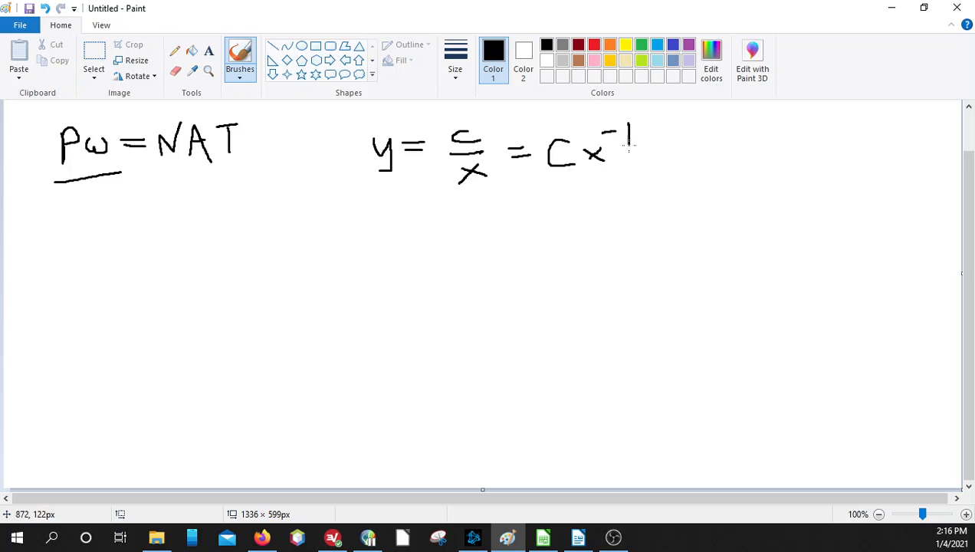
Return to the LibreOffice Calc chart and add a Power trend line to the Column C data series.
{"action": "left_click", "coordinate": [542, 537]}
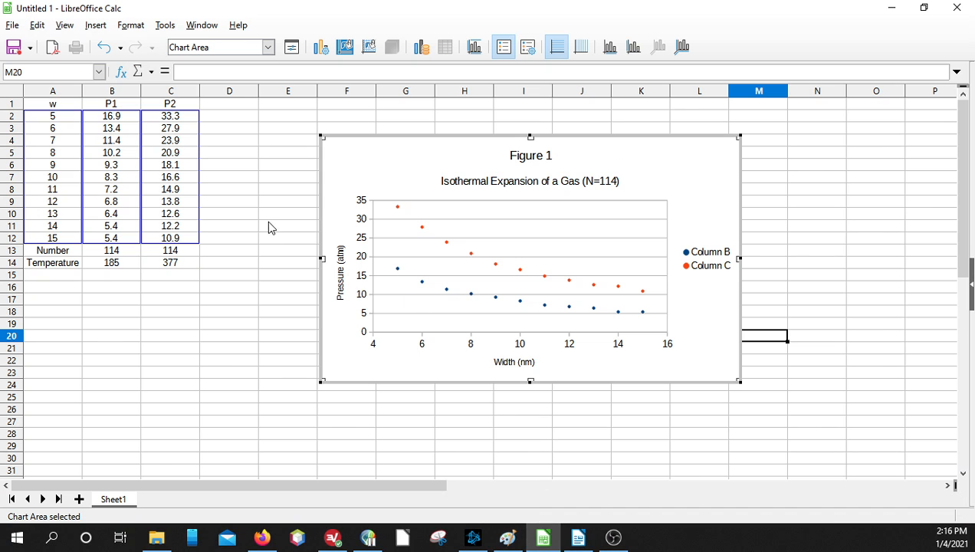
{"action": "left_click", "coordinate": [447, 243]}
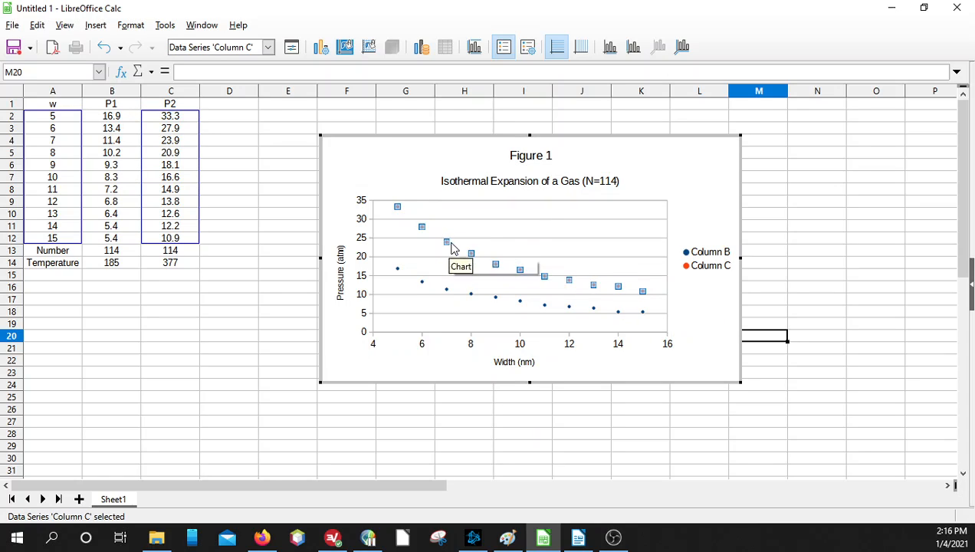
{"action": "mouse_move", "coordinate": [449, 246]}
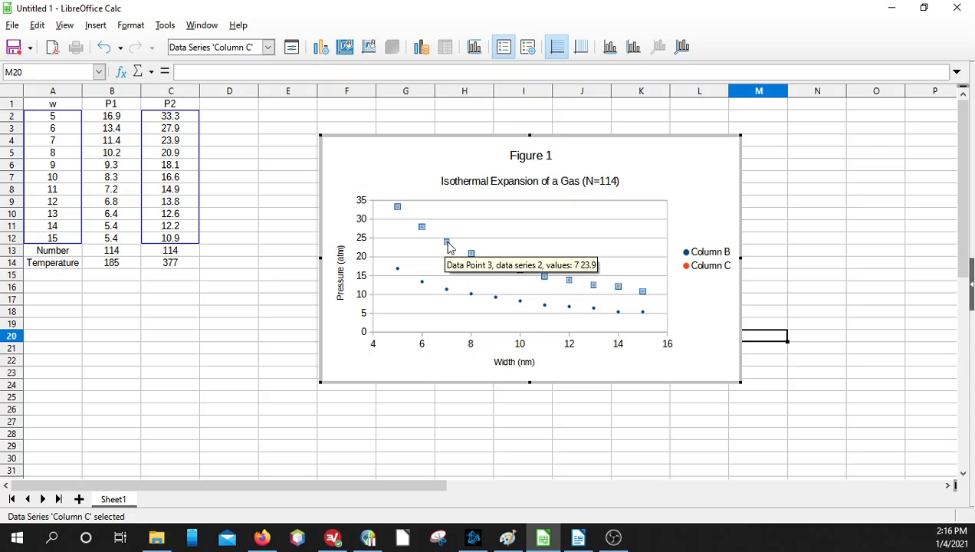
{"action": "right_click", "coordinate": [449, 247]}
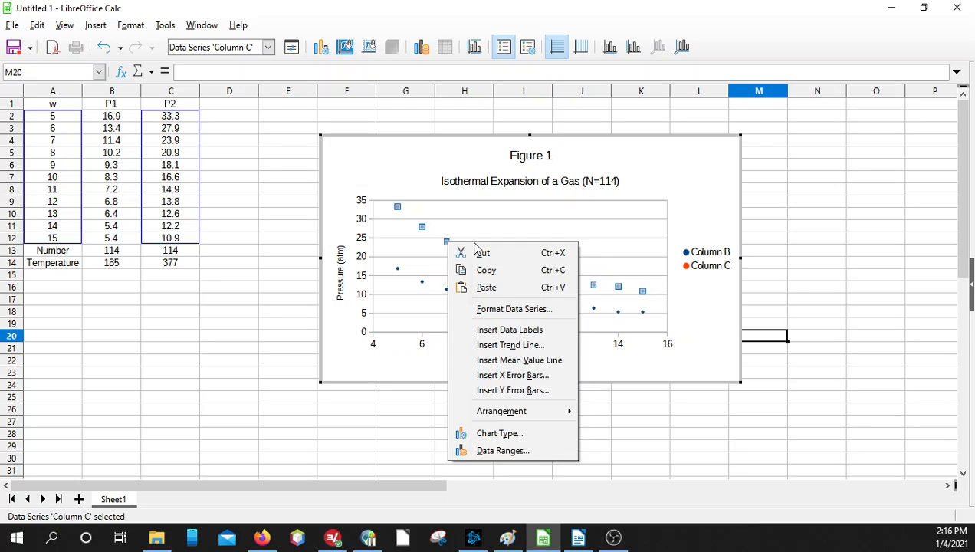
{"action": "left_click", "coordinate": [529, 346]}
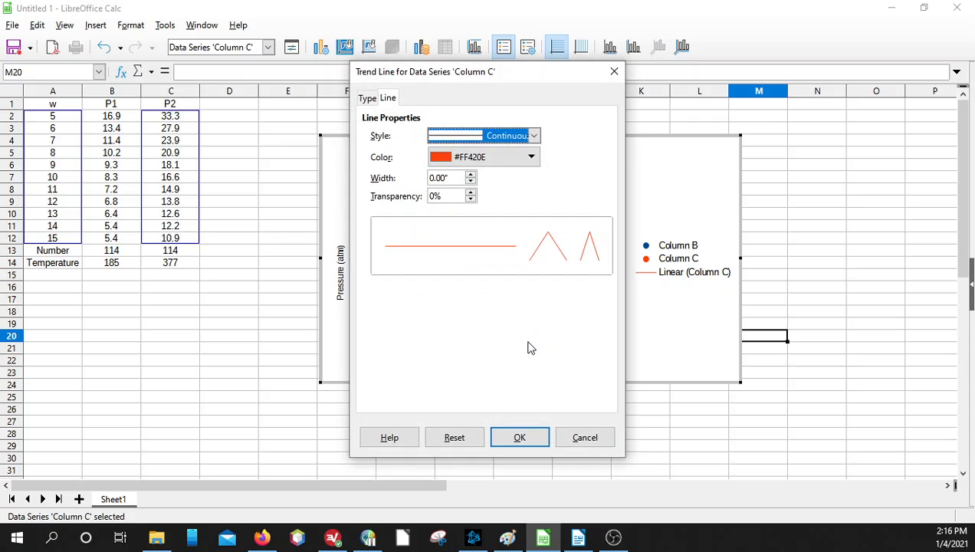
{"action": "left_click", "coordinate": [368, 100]}
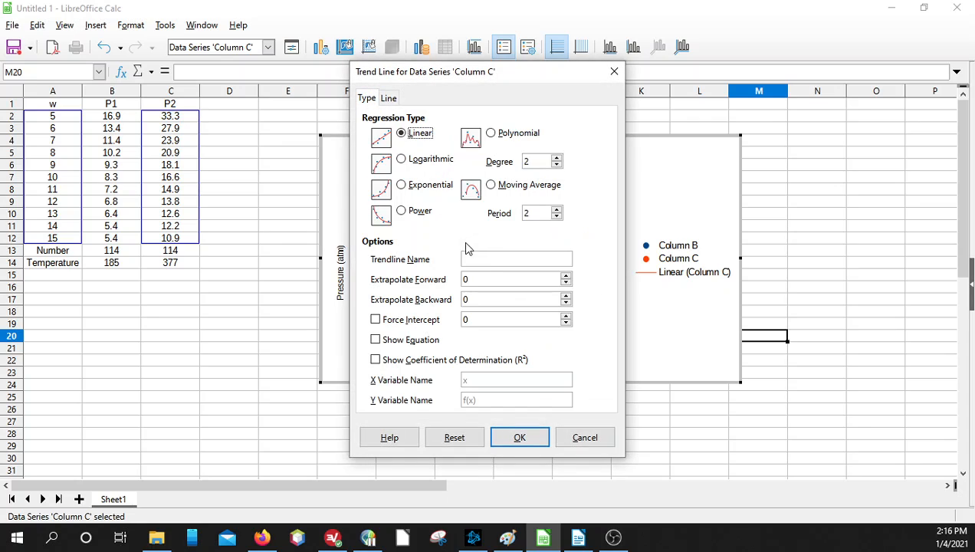
{"action": "left_click", "coordinate": [407, 214]}
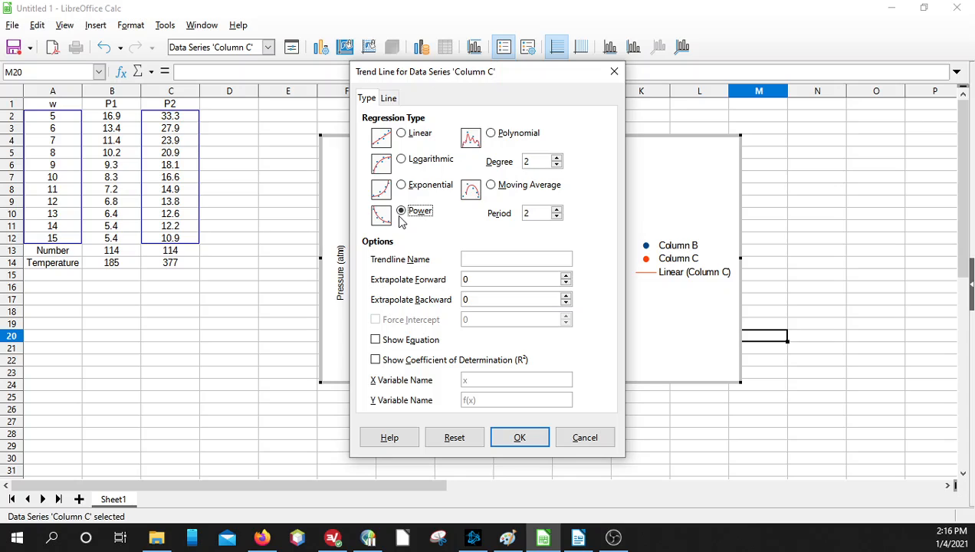
{"action": "left_click", "coordinate": [519, 443]}
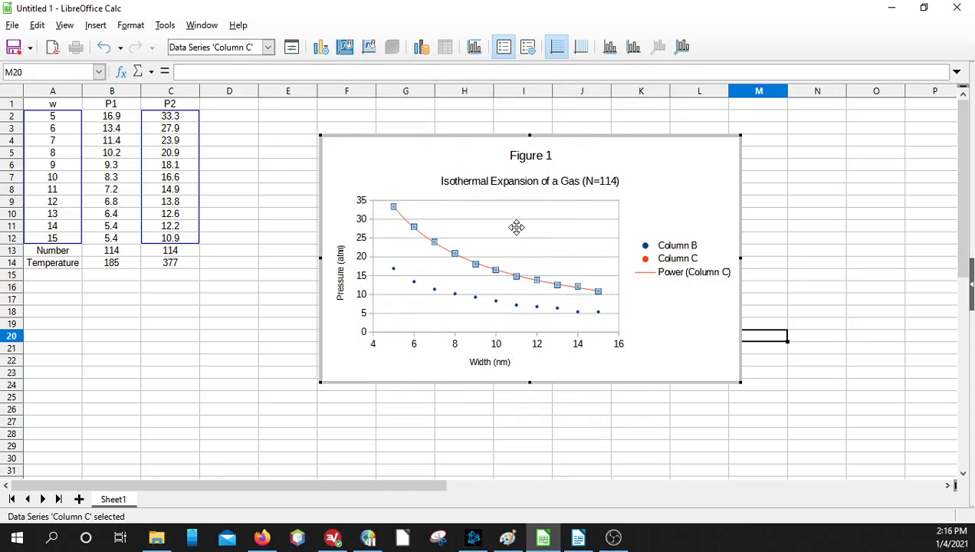
{"action": "left_click", "coordinate": [820, 225]}
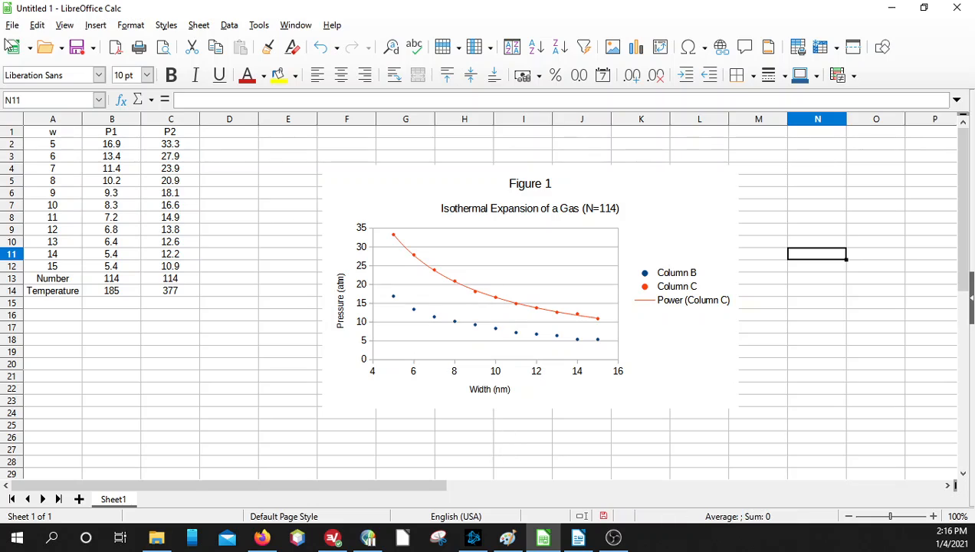
Undo the chart's insertion and redo it to restore the chart.
{"action": "left_click", "coordinate": [37, 24]}
{"action": "left_click", "coordinate": [54, 43]}
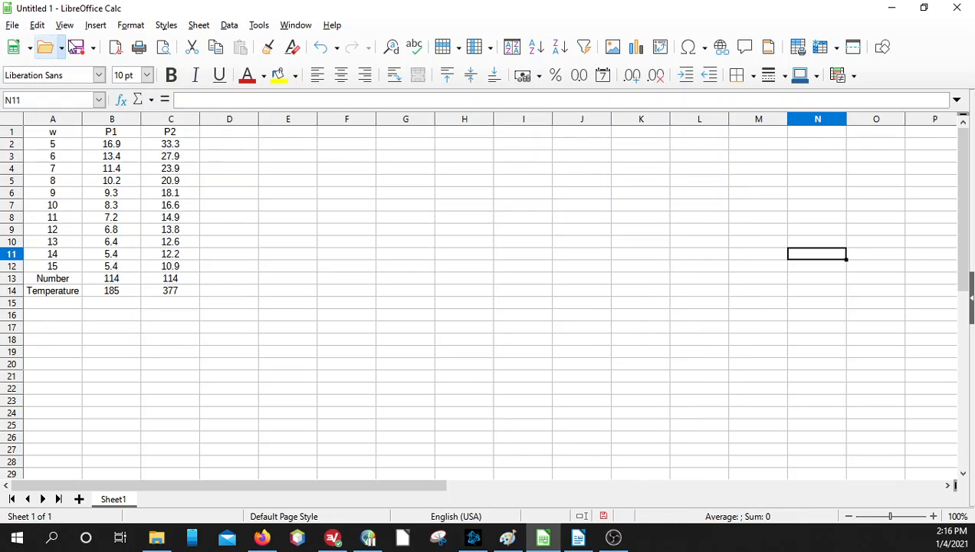
{"action": "left_click", "coordinate": [37, 24]}
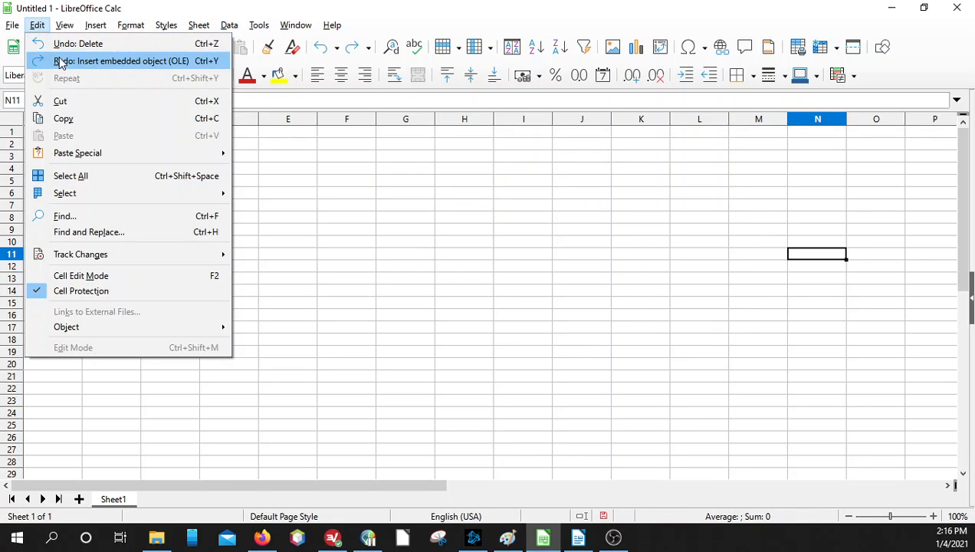
{"action": "left_click", "coordinate": [57, 61]}
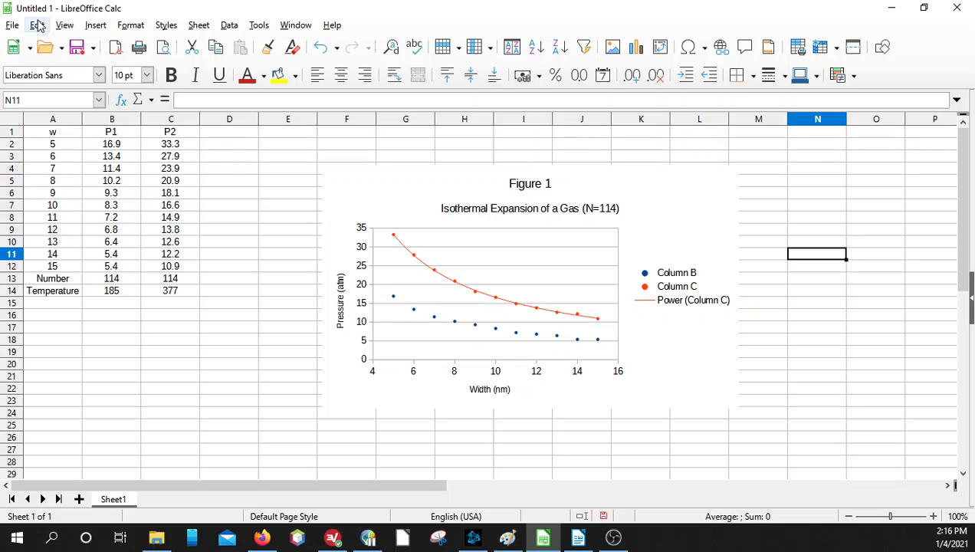
Open the chart for editing and name the Column C trend line 377 K.
{"action": "left_click", "coordinate": [433, 272]}
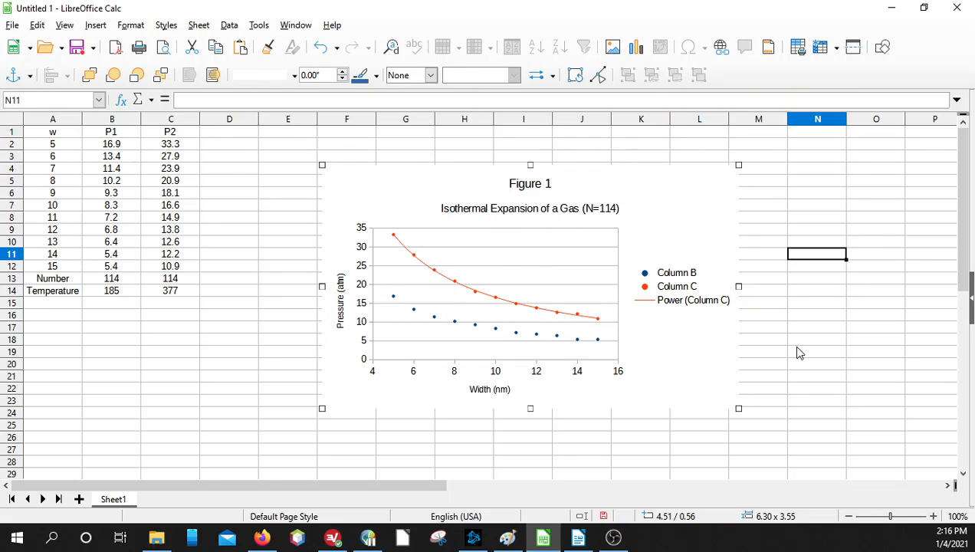
{"action": "left_click_drag", "start_coordinate": [795, 352], "coordinate": [789, 339]}
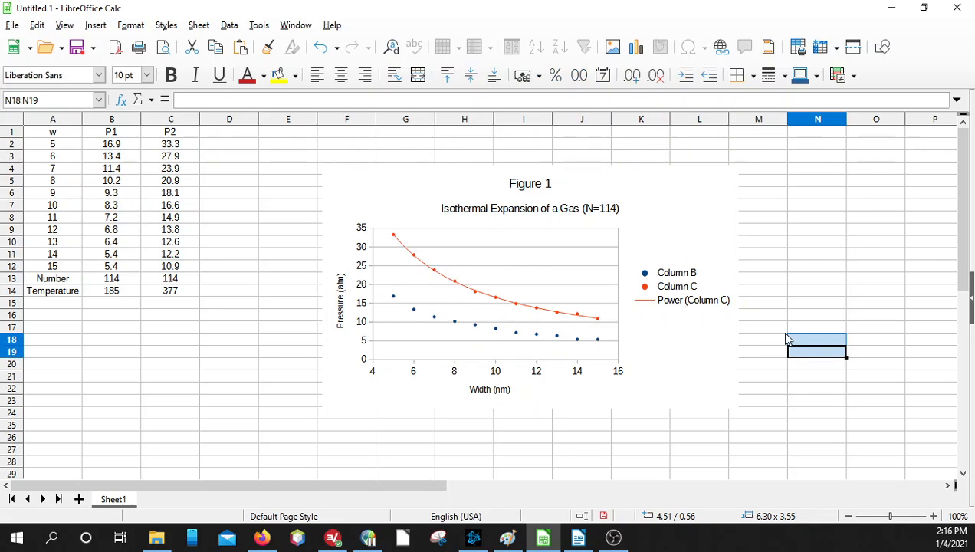
{"action": "left_click", "coordinate": [455, 286]}
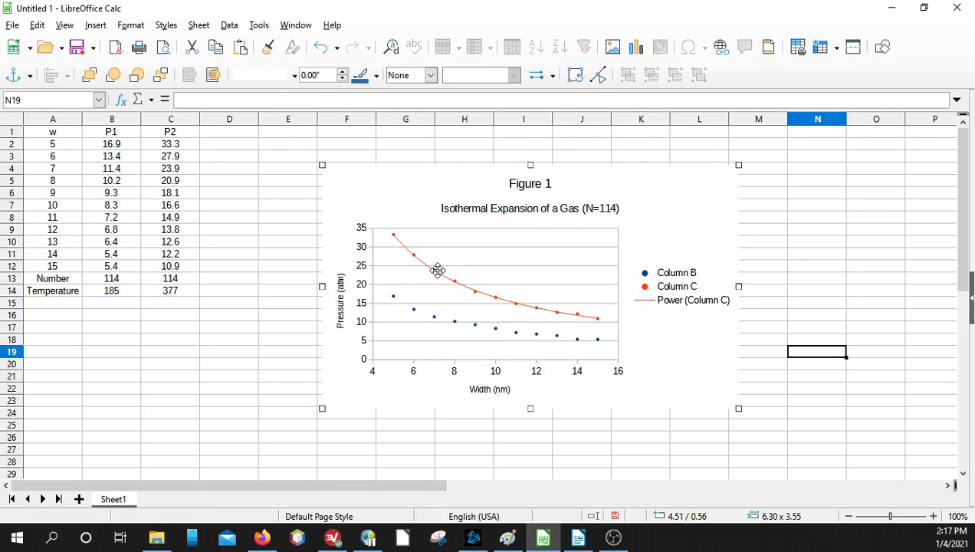
{"action": "double_click", "coordinate": [437, 267]}
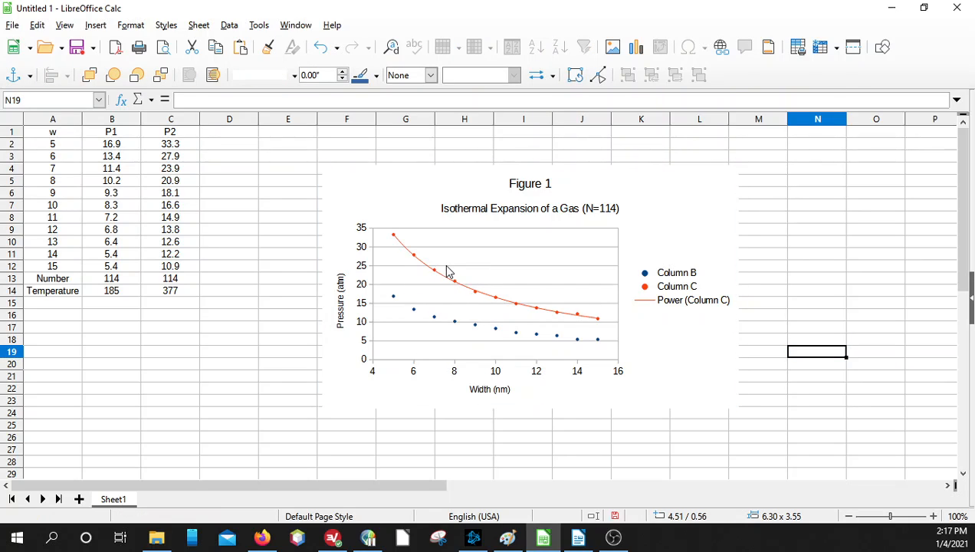
{"action": "double_click", "coordinate": [435, 275]}
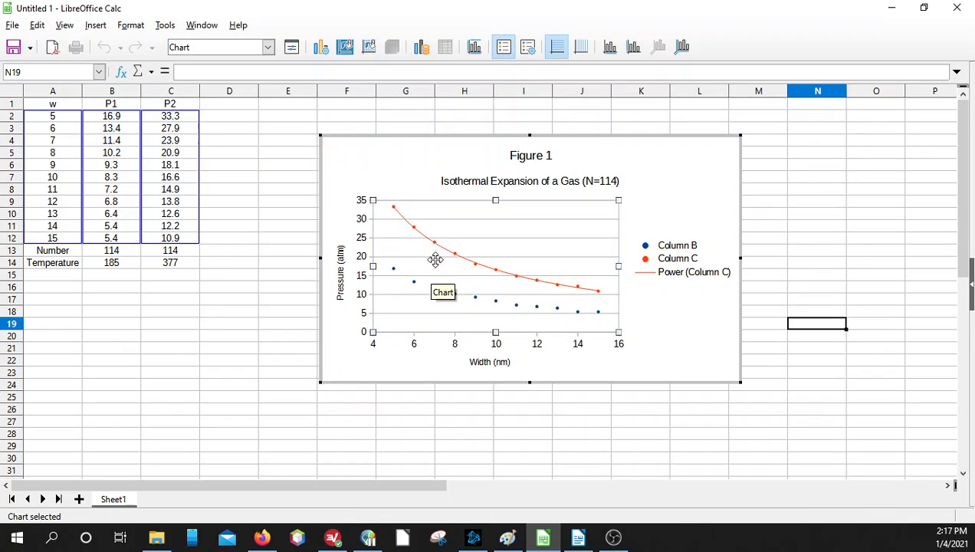
{"action": "left_click", "coordinate": [437, 249]}
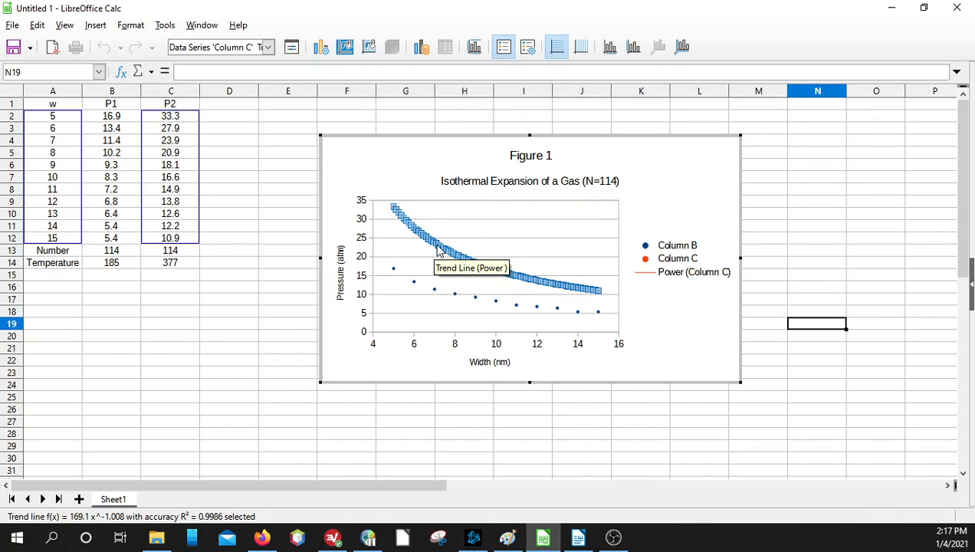
{"action": "right_click", "coordinate": [437, 248]}
{"action": "left_click", "coordinate": [527, 309]}
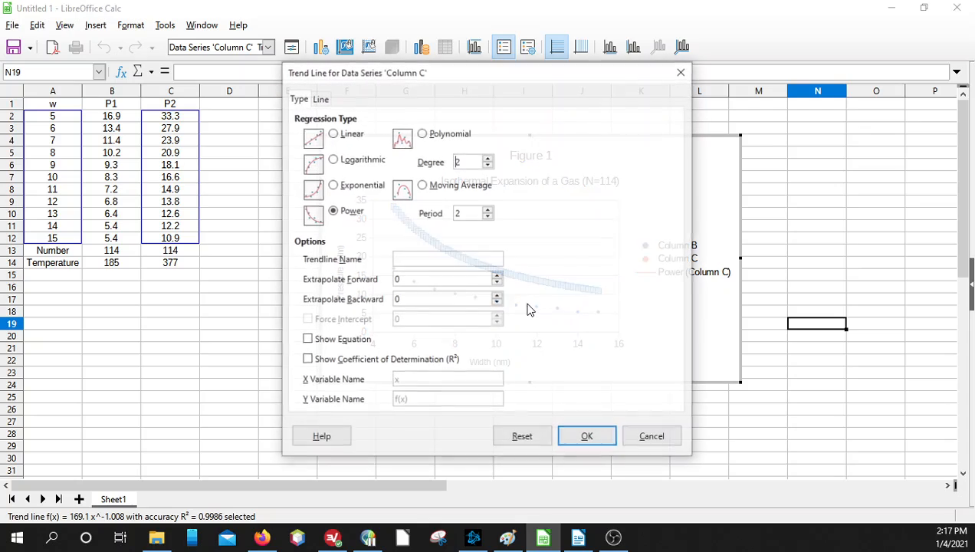
{"action": "left_click", "coordinate": [434, 261]}
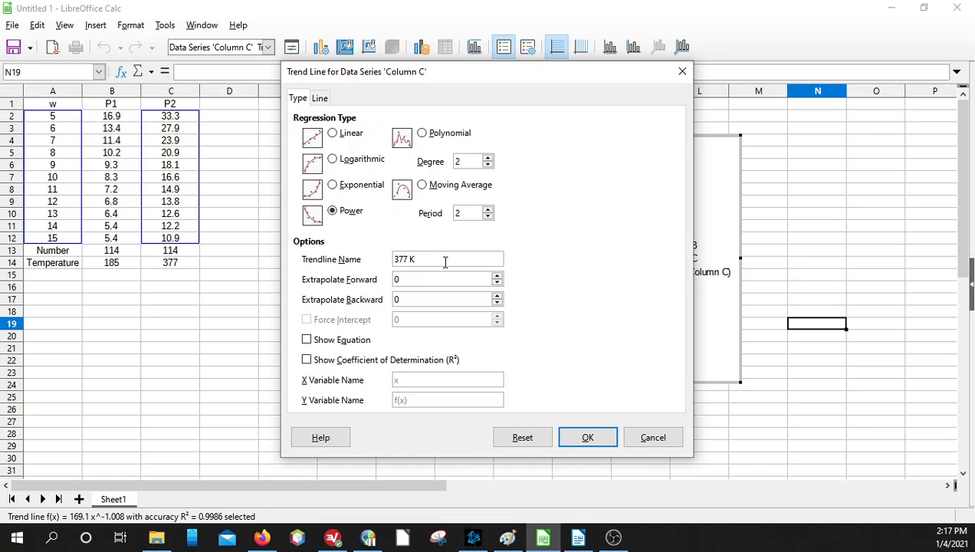
{"action": "left_click", "coordinate": [588, 438]}
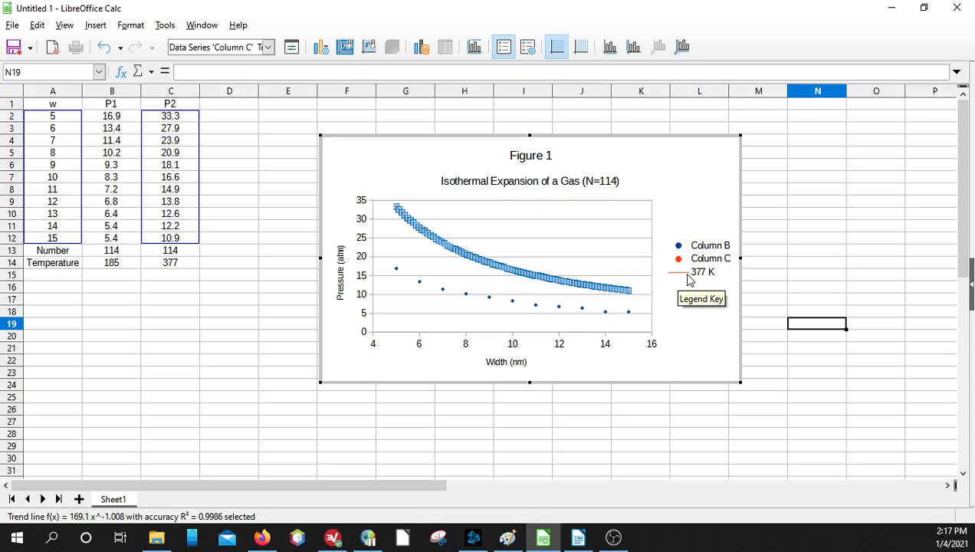
{"action": "left_click", "coordinate": [301, 297]}
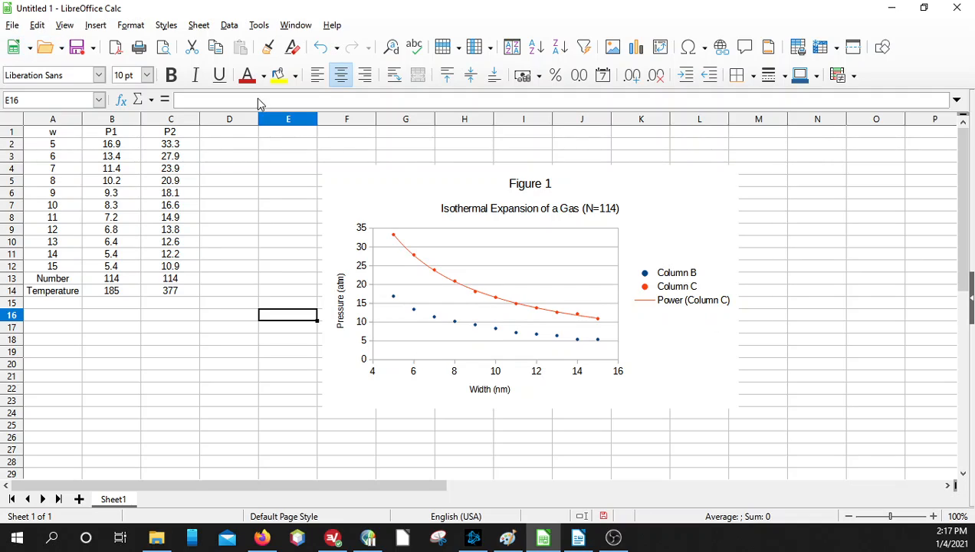
Reopen the Column C trend line's format settings and reapply them without changes.
{"action": "double_click", "coordinate": [474, 297]}
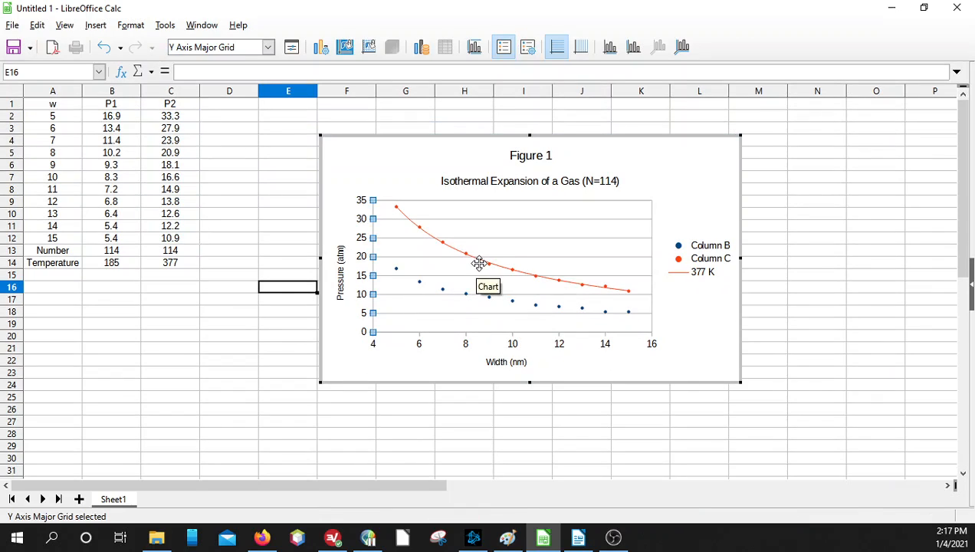
{"action": "left_click", "coordinate": [487, 267]}
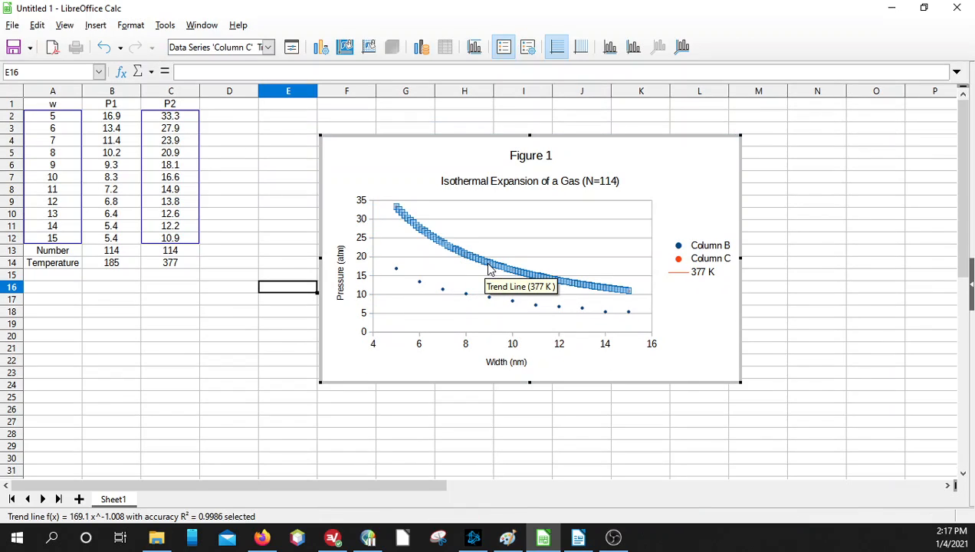
{"action": "right_click", "coordinate": [488, 267]}
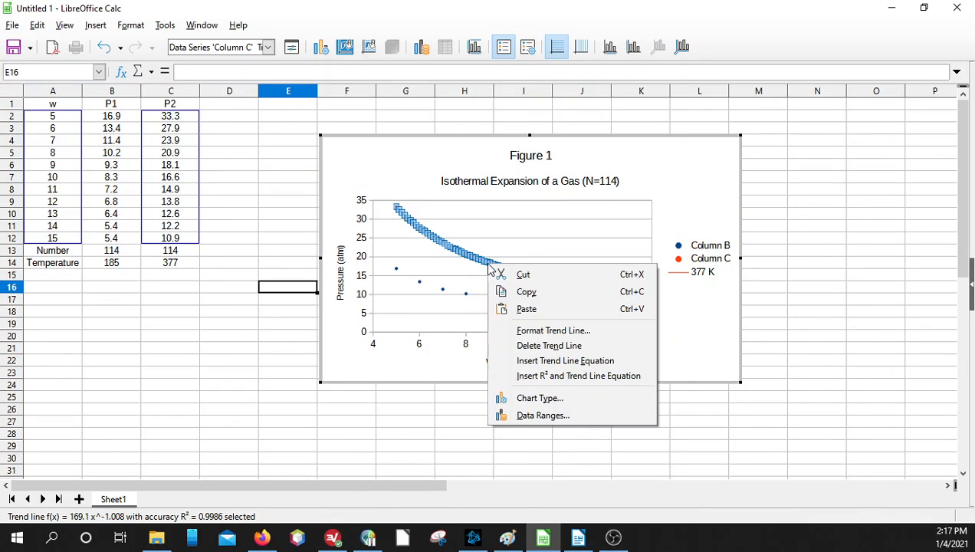
{"action": "left_click", "coordinate": [553, 331]}
{"action": "left_click", "coordinate": [587, 438]}
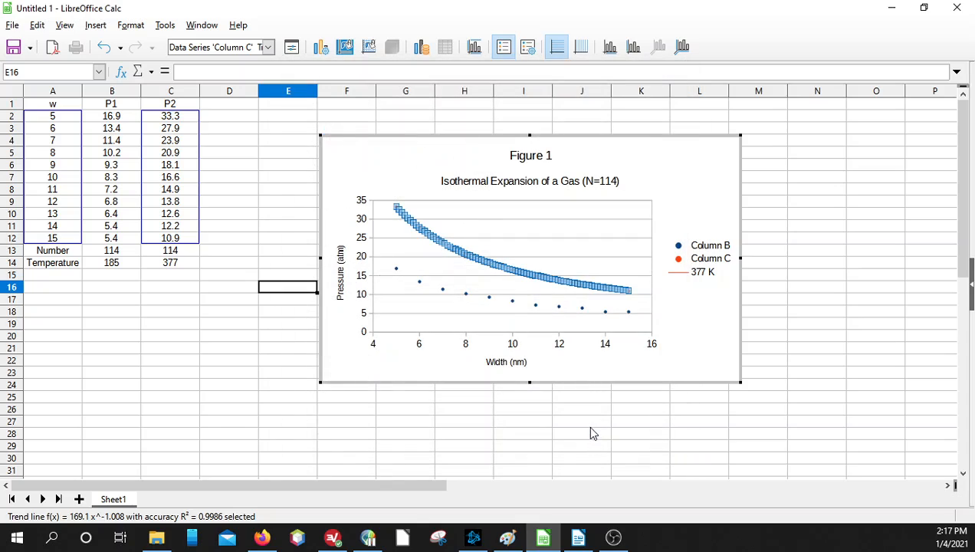
{"action": "left_click", "coordinate": [791, 332]}
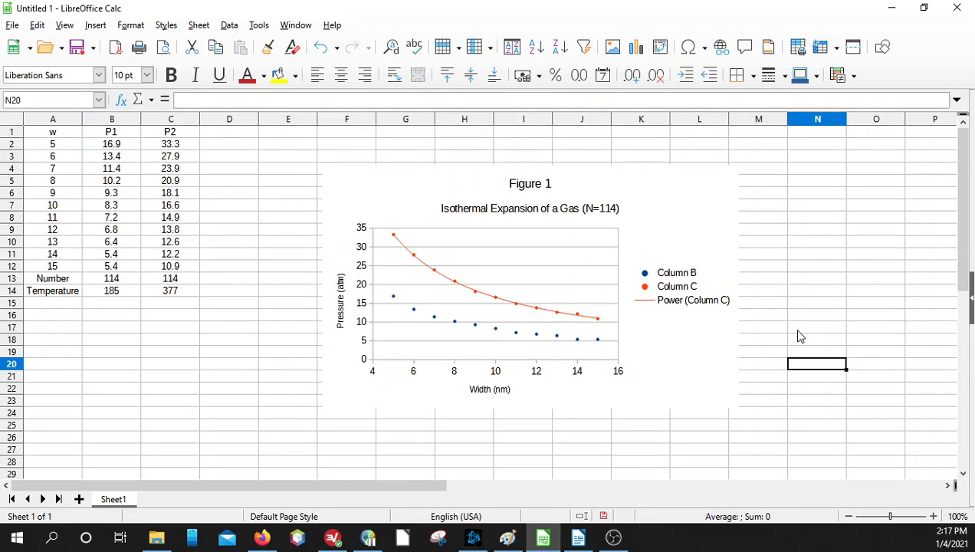
Open the chart for editing and check the 377 K name in the Column C trend line's format settings.
{"action": "left_click", "coordinate": [666, 299]}
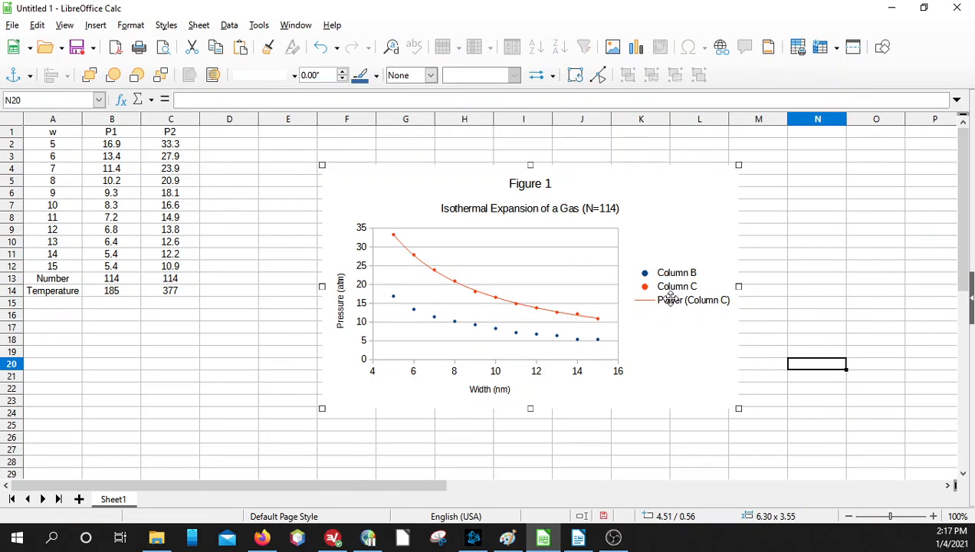
{"action": "double_click", "coordinate": [472, 290]}
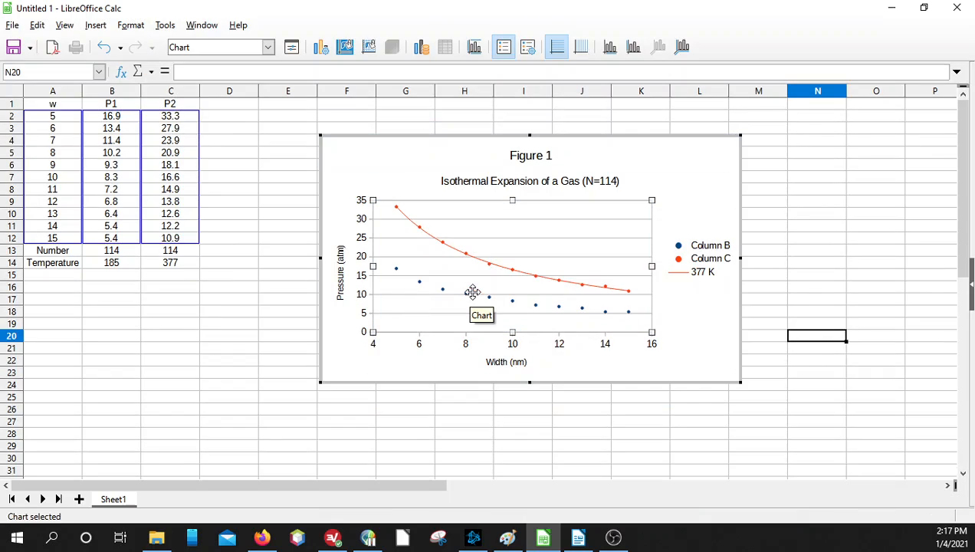
{"action": "left_click", "coordinate": [488, 266]}
{"action": "left_click", "coordinate": [488, 266]}
{"action": "right_click", "coordinate": [490, 262]}
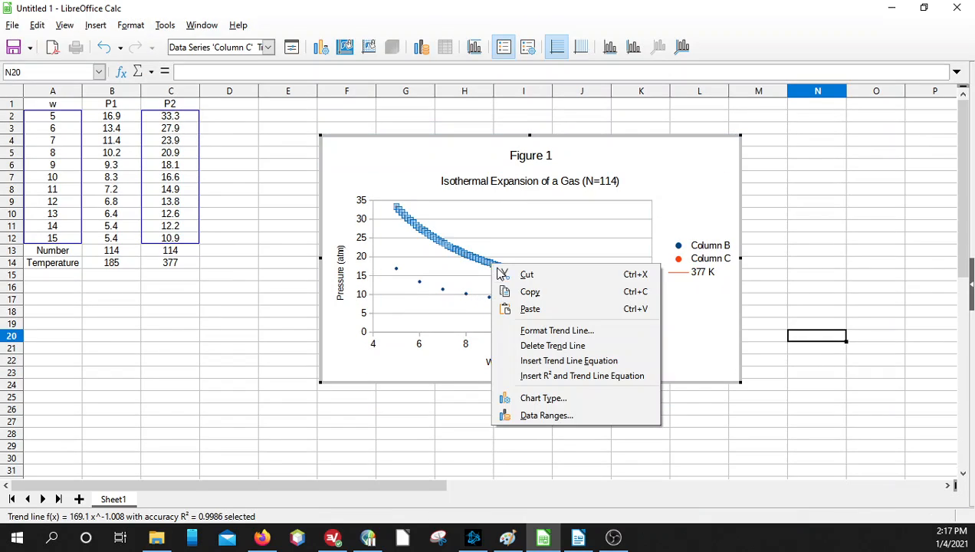
{"action": "left_click", "coordinate": [555, 332]}
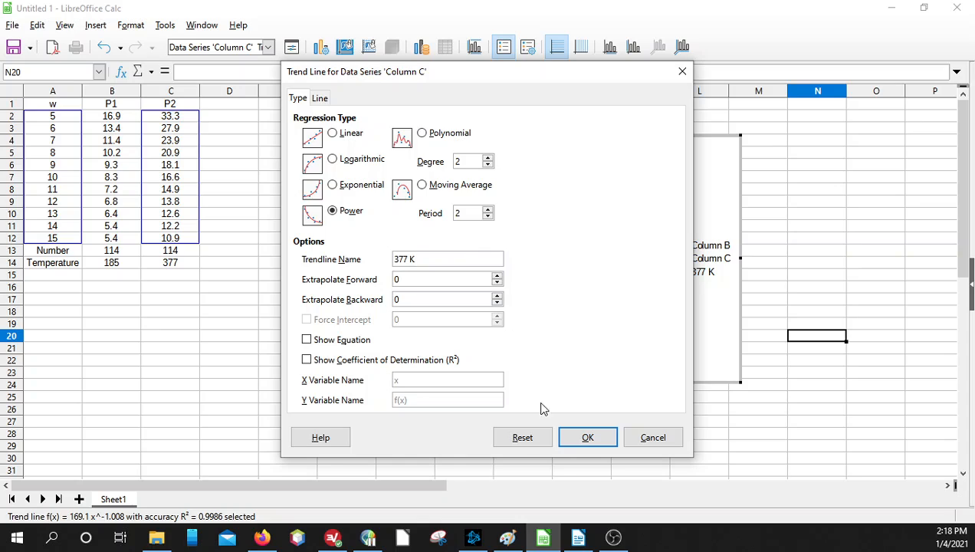
{"action": "left_click", "coordinate": [518, 434]}
{"action": "left_click", "coordinate": [588, 441]}
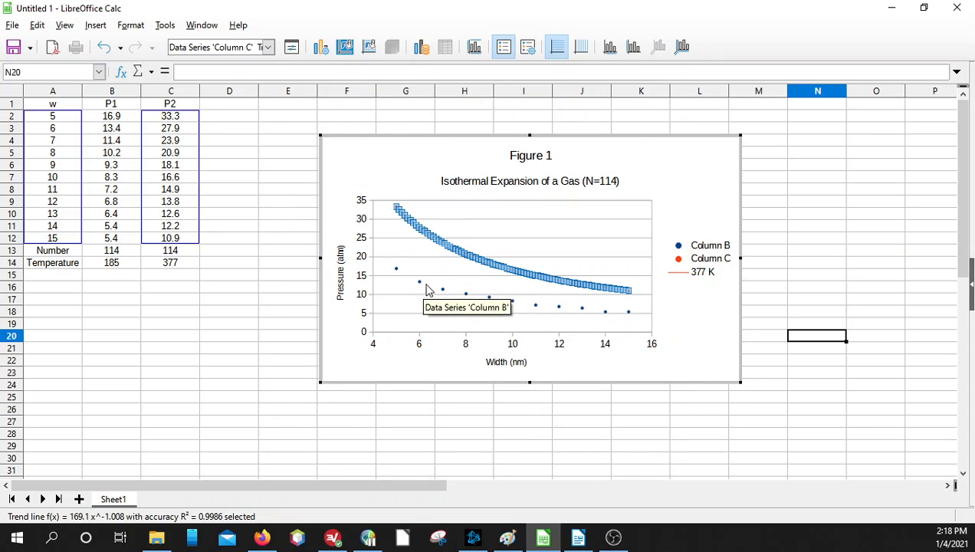
{"action": "left_click", "coordinate": [421, 285]}
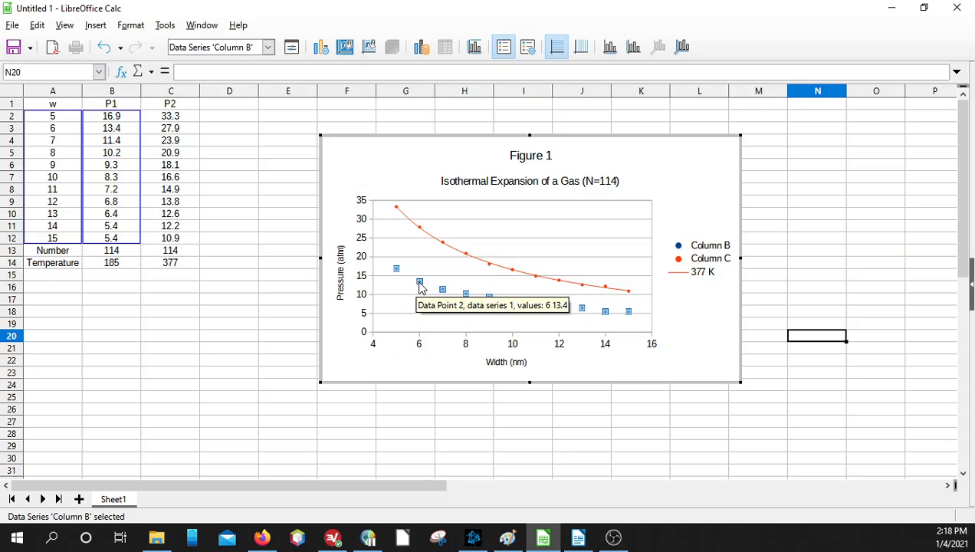
{"action": "right_click", "coordinate": [421, 285]}
{"action": "left_click", "coordinate": [470, 369]}
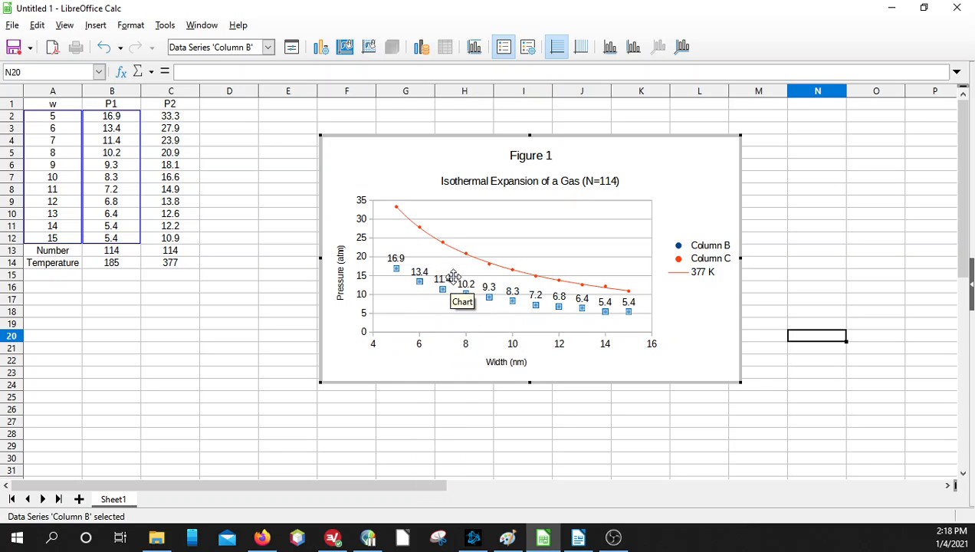
{"action": "left_click", "coordinate": [36, 26]}
{"action": "left_click", "coordinate": [73, 43]}
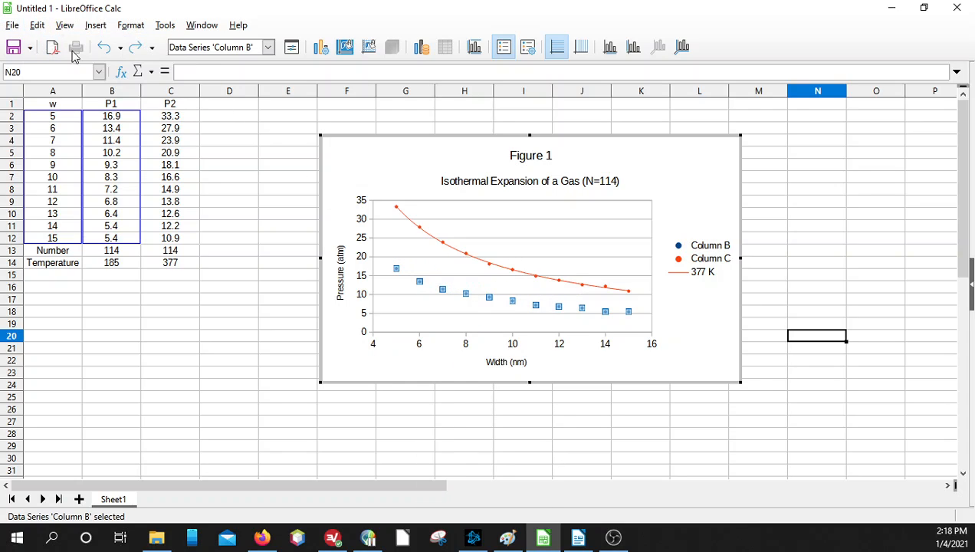
Add a Power trend line named 185 K to the Column B data series and leave chart editing.
{"action": "right_click", "coordinate": [443, 290]}
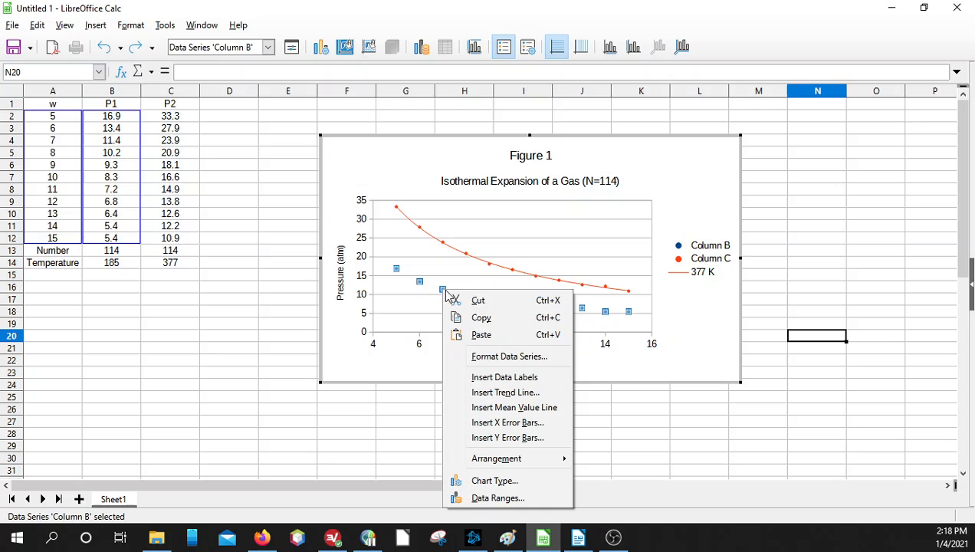
{"action": "left_click", "coordinate": [528, 392]}
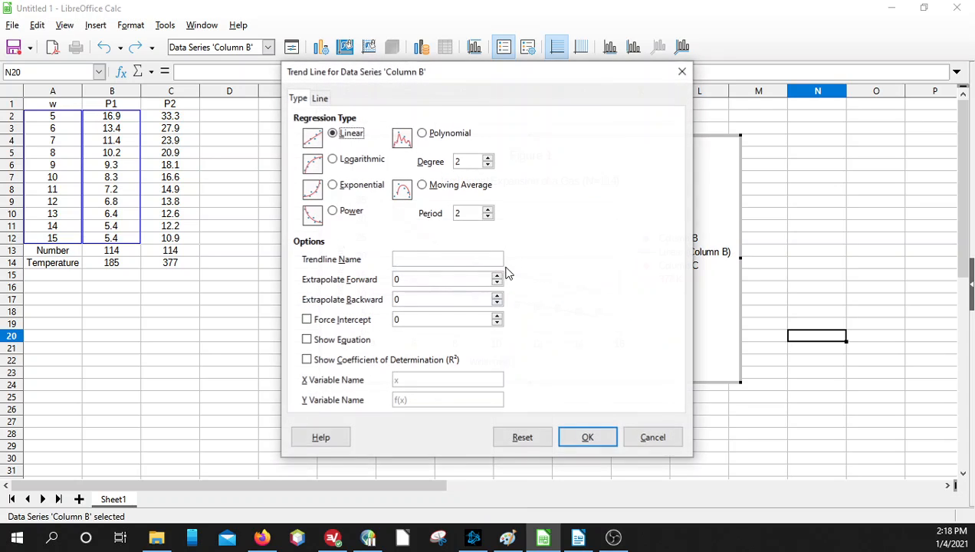
{"action": "left_click", "coordinate": [437, 258]}
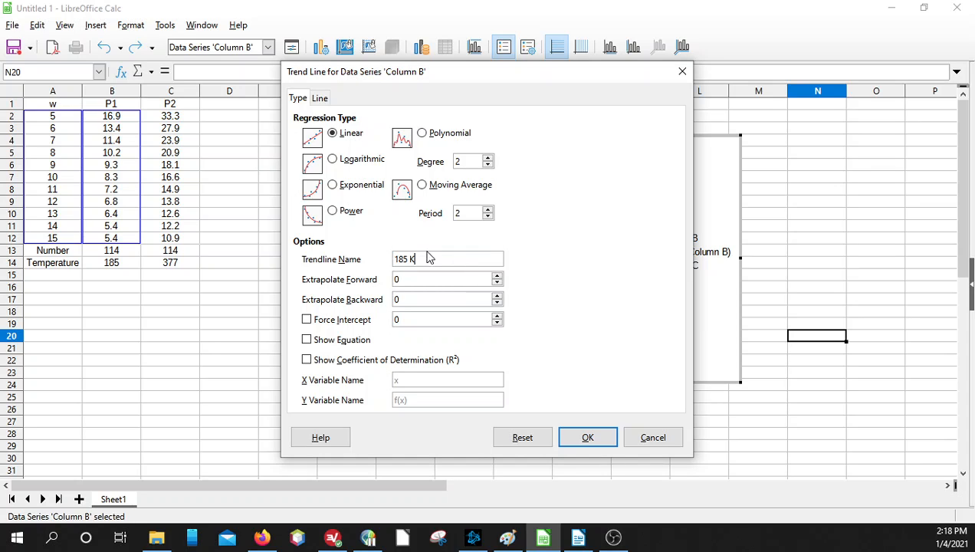
{"action": "left_click", "coordinate": [349, 214]}
{"action": "left_click", "coordinate": [592, 440]}
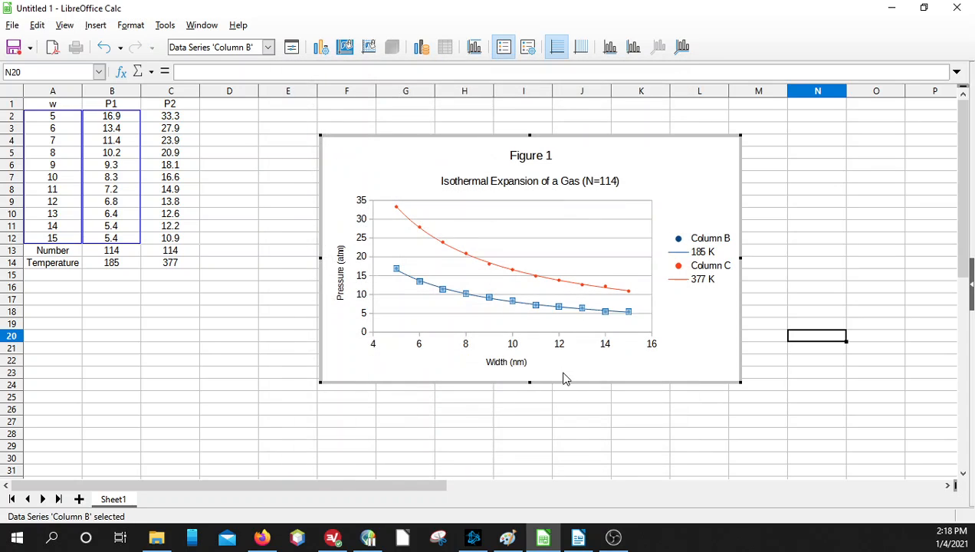
{"action": "left_click", "coordinate": [680, 447]}
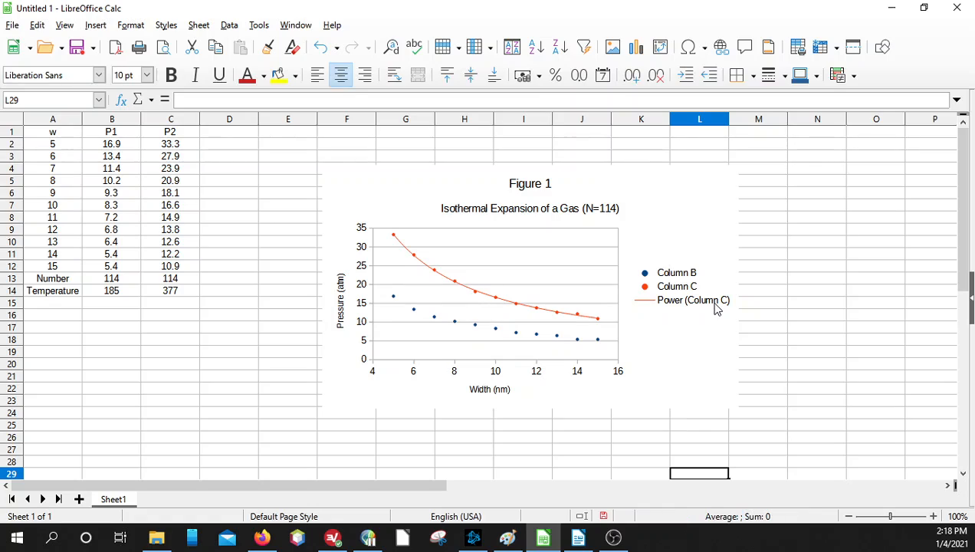
Reopen the chart for editing and check the type and name in the Column B trend line's settings.
{"action": "double_click", "coordinate": [414, 318]}
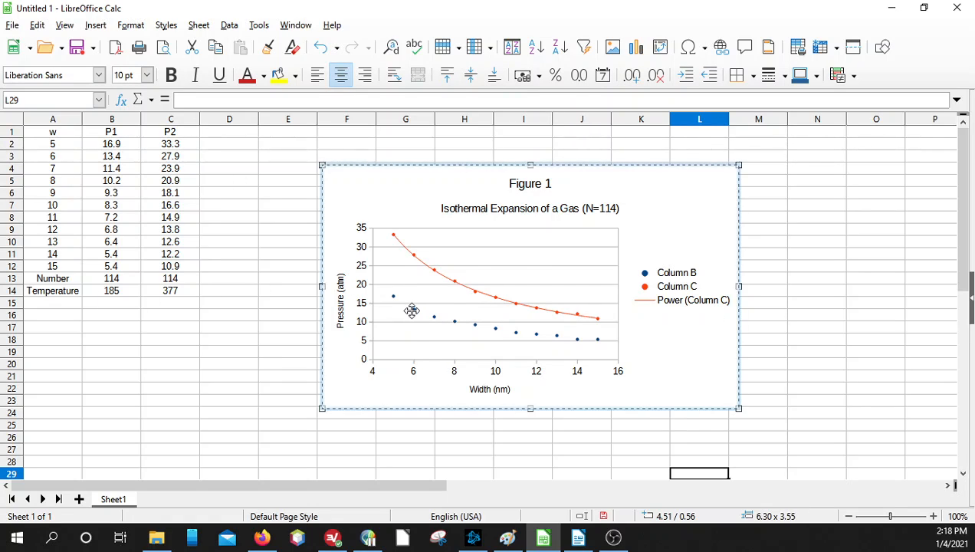
{"action": "left_click", "coordinate": [420, 286]}
{"action": "double_click", "coordinate": [419, 281]}
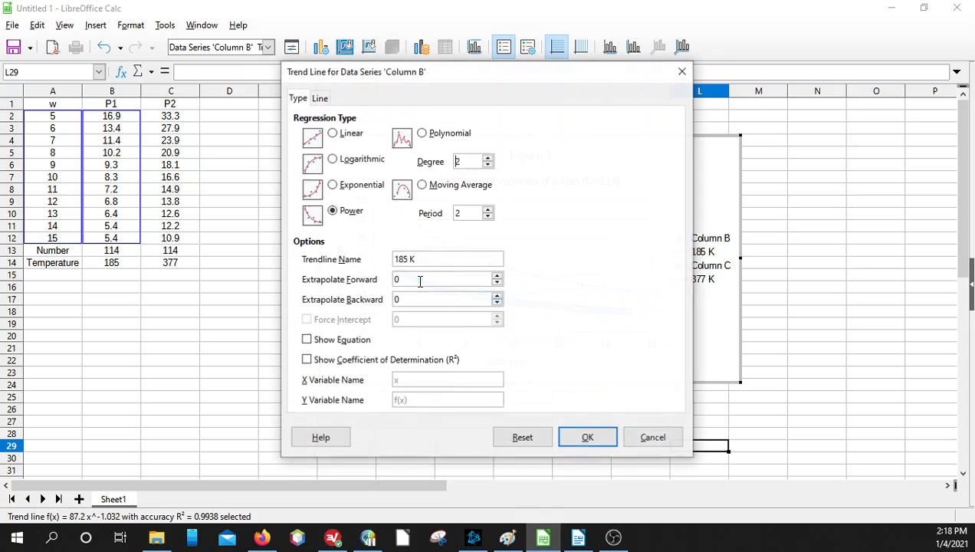
{"action": "right_click", "coordinate": [420, 281]}
{"action": "left_click", "coordinate": [441, 260]}
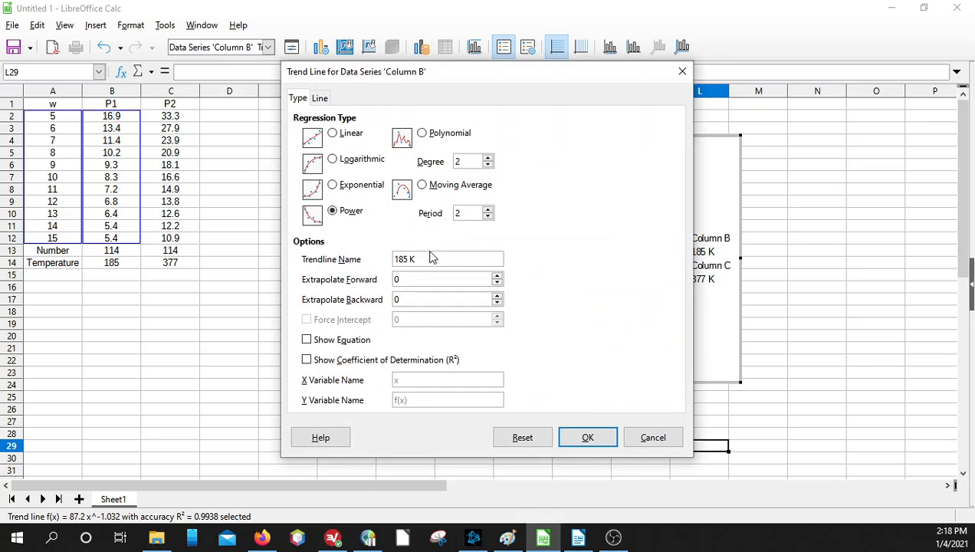
{"action": "left_click", "coordinate": [574, 436]}
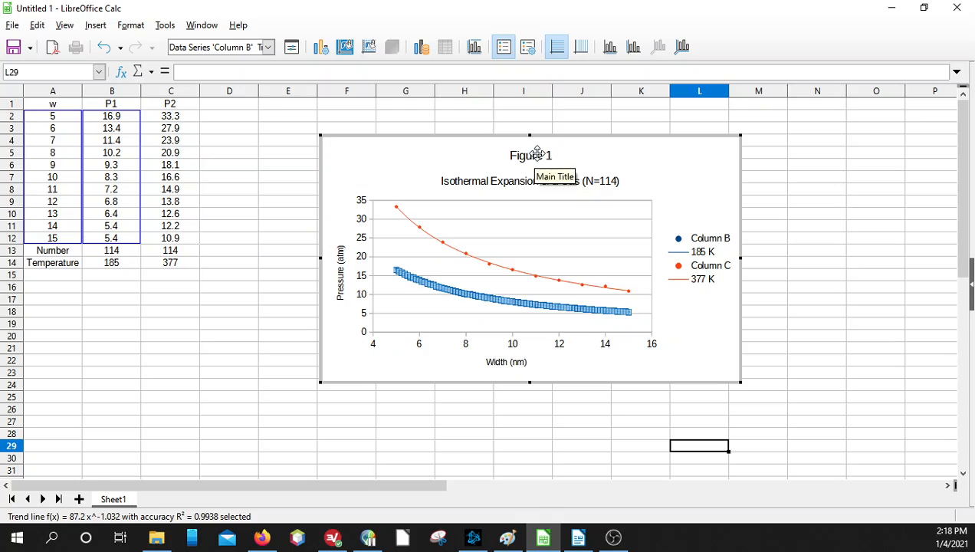
Save the spreadsheet to the Desktop as Untitled 1 in ODF Spreadsheet format and leave chart editing.
{"action": "left_click", "coordinate": [12, 24]}
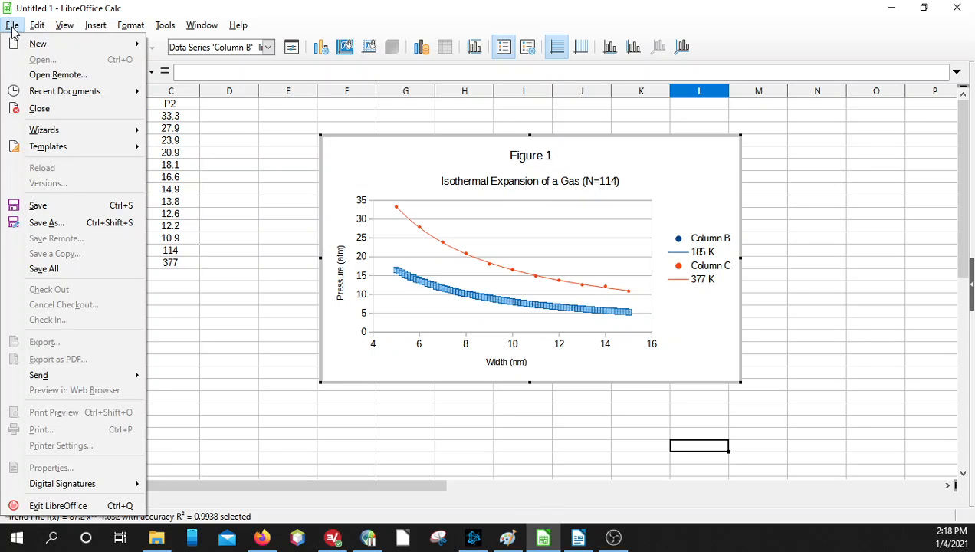
{"action": "left_click", "coordinate": [71, 204]}
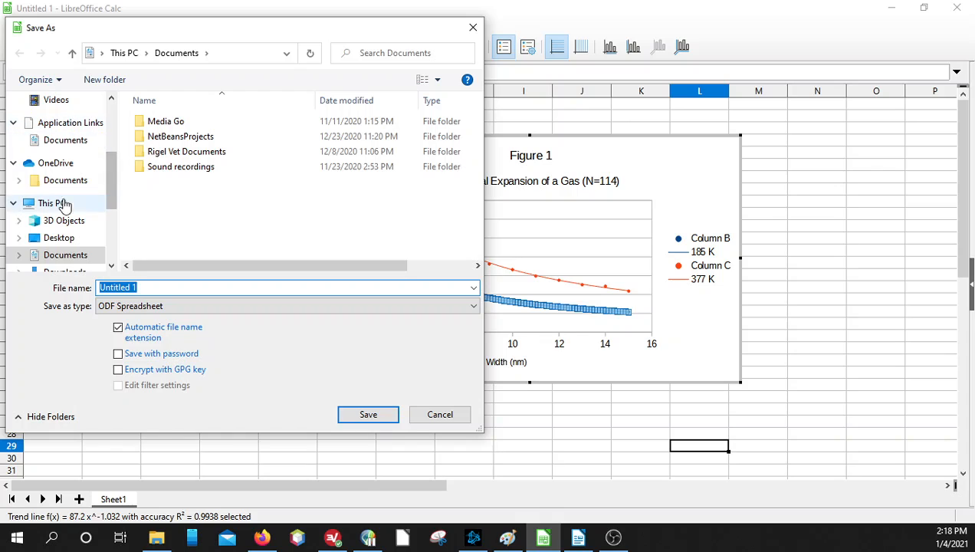
{"action": "left_click", "coordinate": [59, 237]}
{"action": "left_click", "coordinate": [368, 414]}
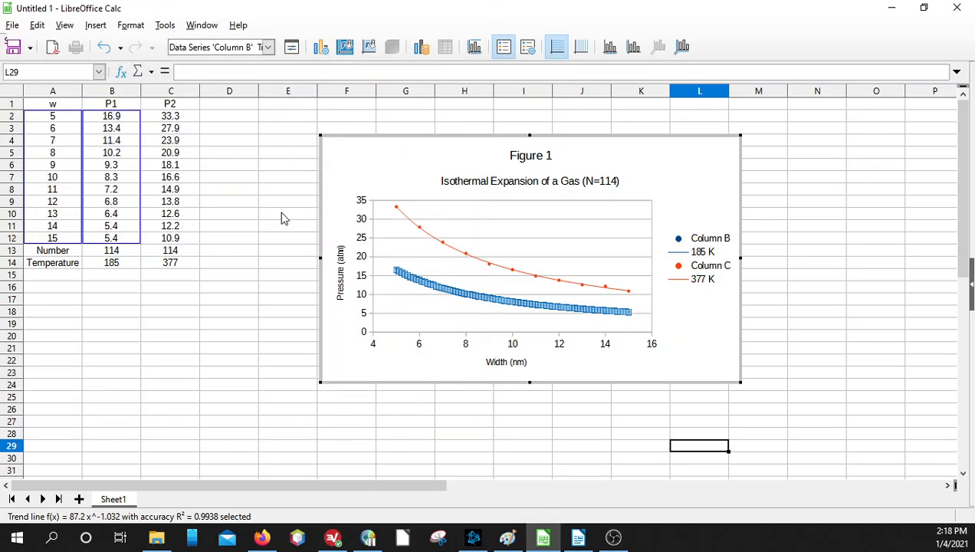
{"action": "left_click", "coordinate": [161, 335]}
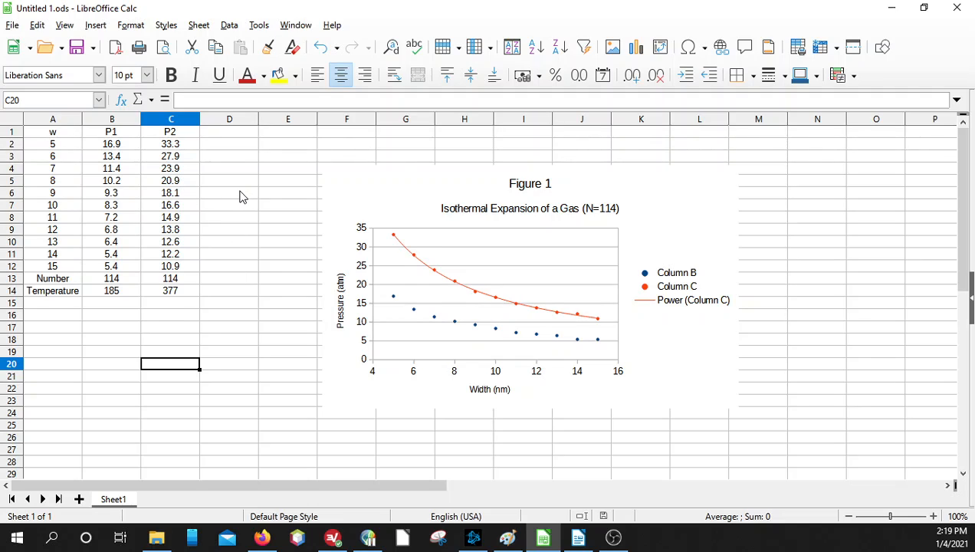
Recheck the Column B trend line's settings in the saved spreadsheet and compare the chart inside and outside editing.
{"action": "double_click", "coordinate": [393, 303]}
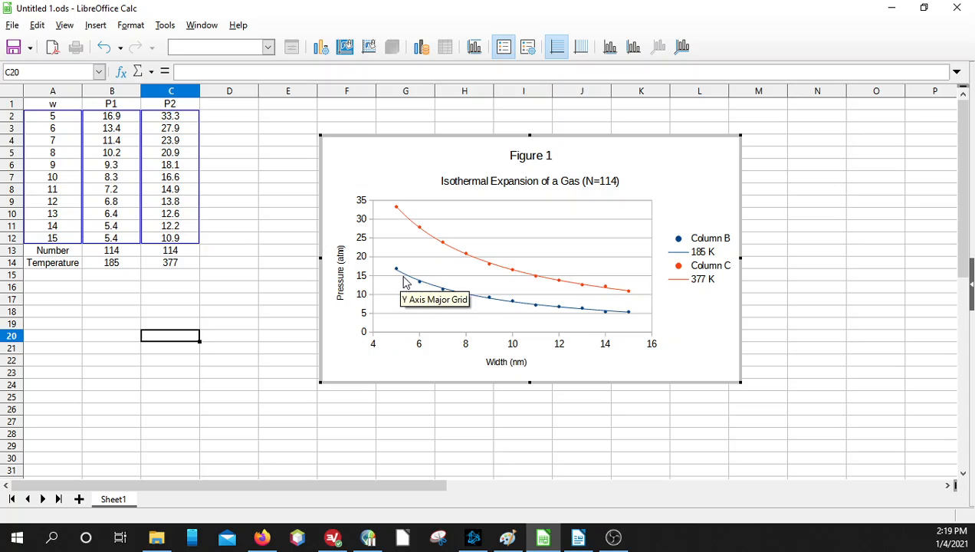
{"action": "left_click", "coordinate": [397, 275]}
{"action": "double_click", "coordinate": [398, 276]}
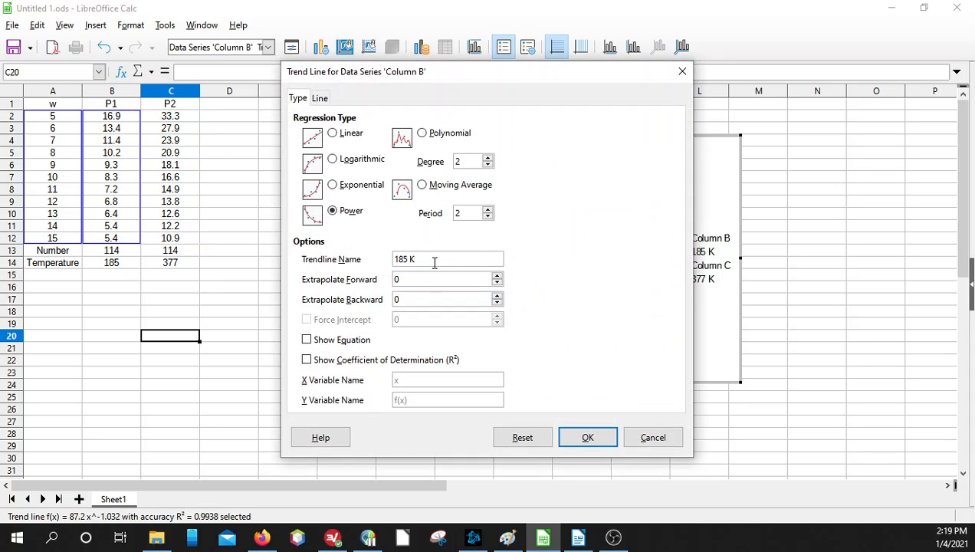
{"action": "left_click", "coordinate": [577, 437]}
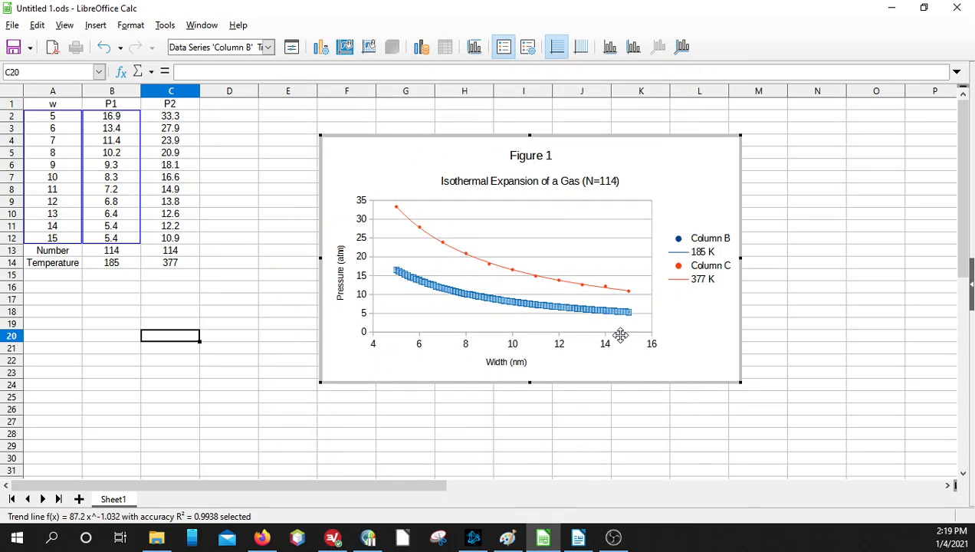
{"action": "left_click", "coordinate": [796, 245]}
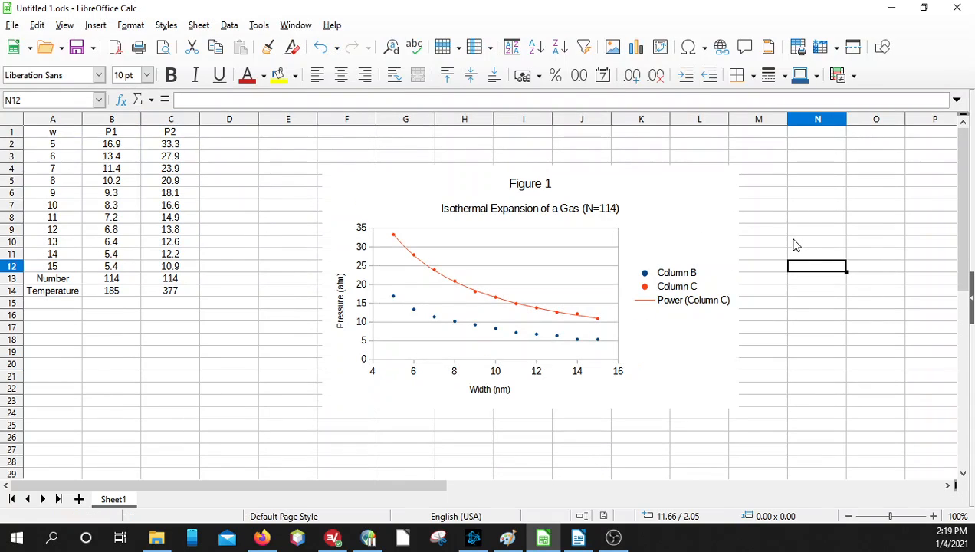
{"action": "double_click", "coordinate": [393, 301]}
{"action": "left_click", "coordinate": [396, 271]}
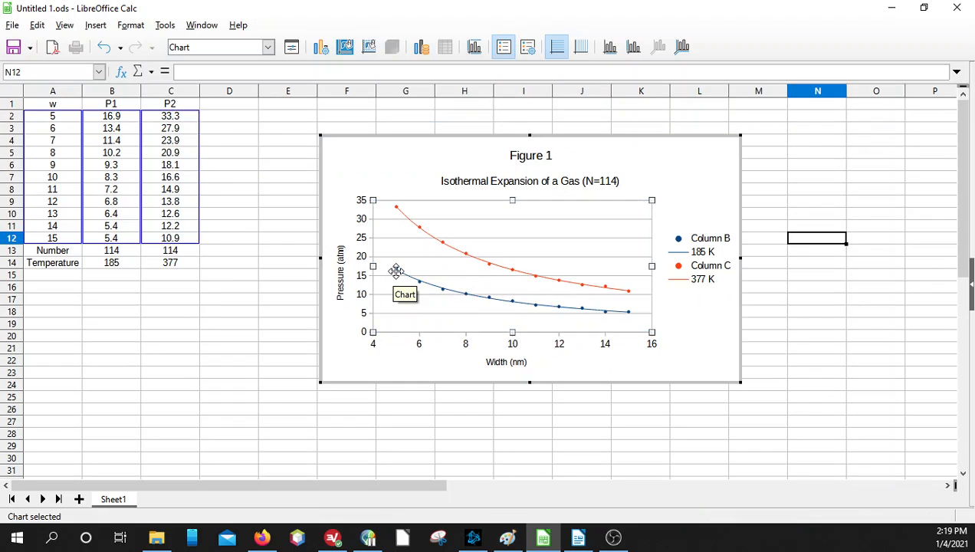
{"action": "left_click", "coordinate": [272, 217]}
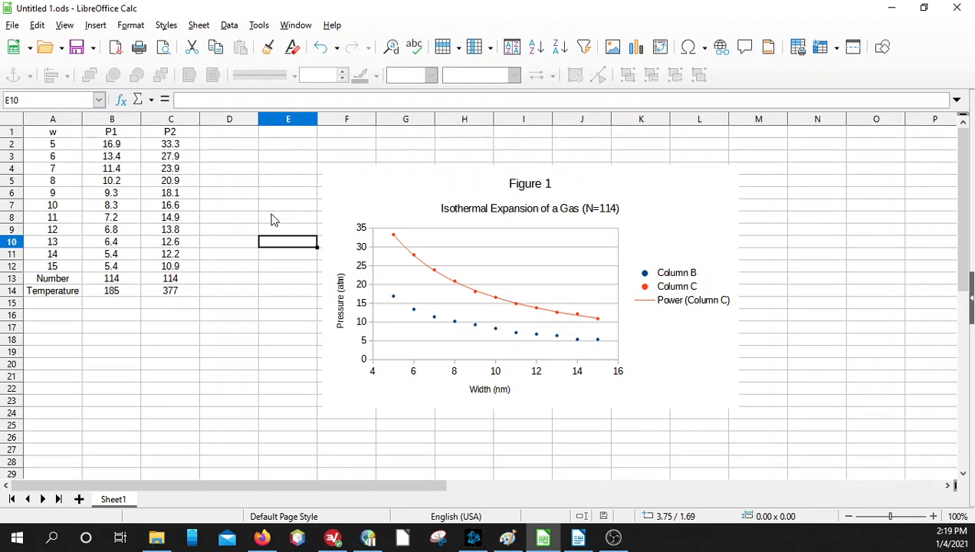
Open the chart for editing so both trend lines show, and capture the whole chart area with the Snipping Tool.
{"action": "left_click", "coordinate": [393, 298]}
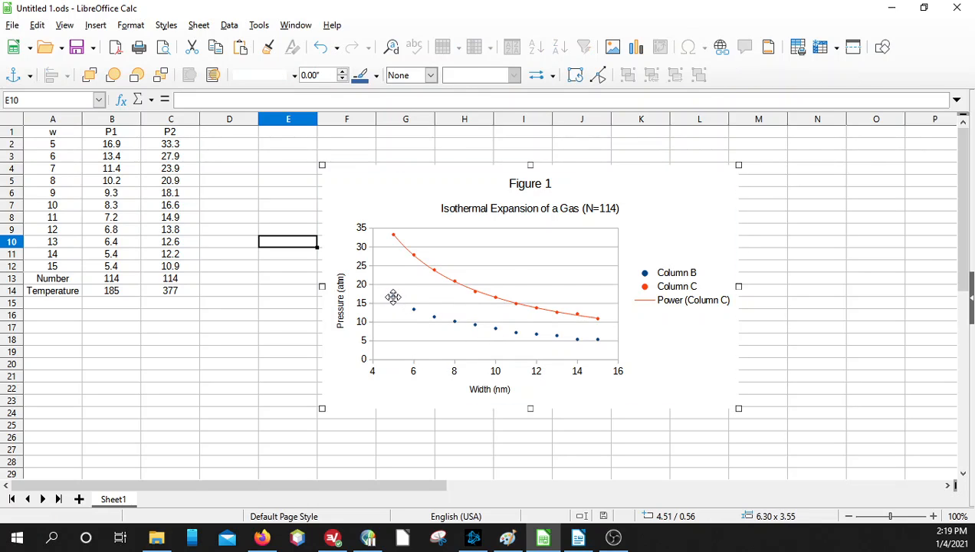
{"action": "double_click", "coordinate": [415, 309]}
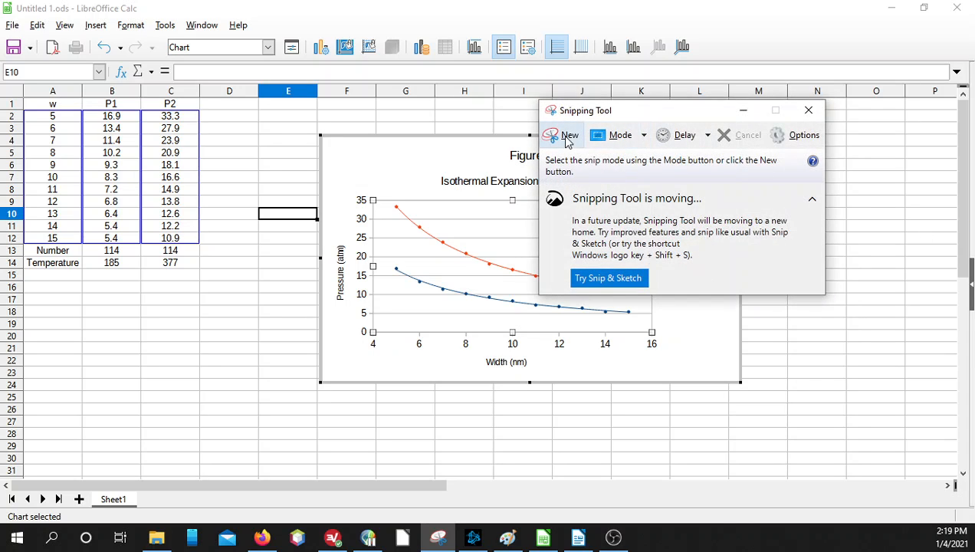
{"action": "left_click", "coordinate": [567, 138]}
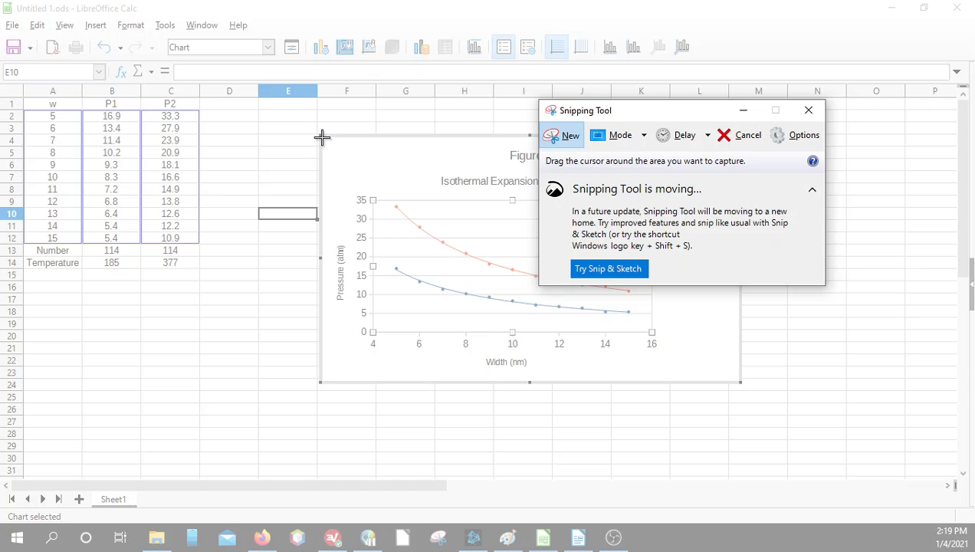
{"action": "left_click_drag", "start_coordinate": [322, 138], "coordinate": [738, 377]}
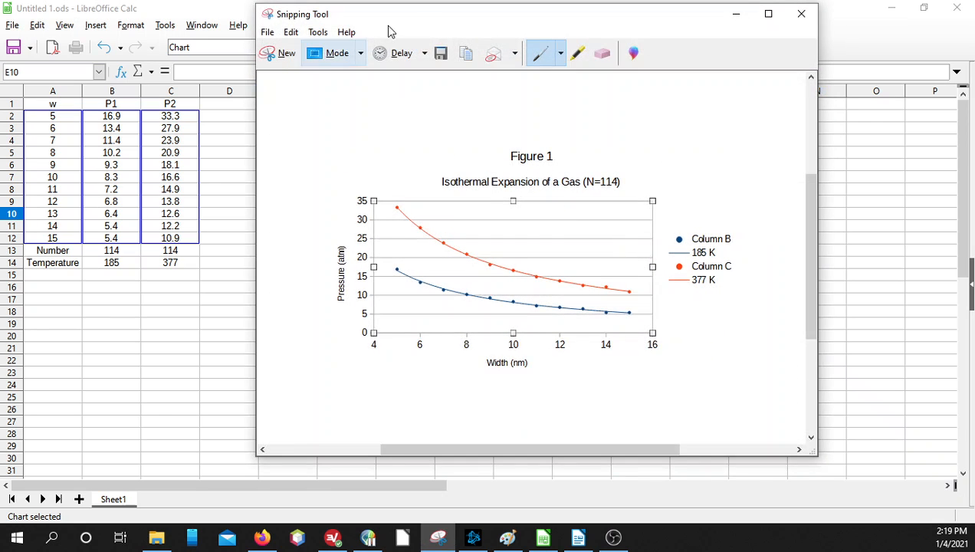
Save the chart snip to the Desktop as a PNG named Figure 1 and close the Snipping Tool.
{"action": "left_click", "coordinate": [440, 53]}
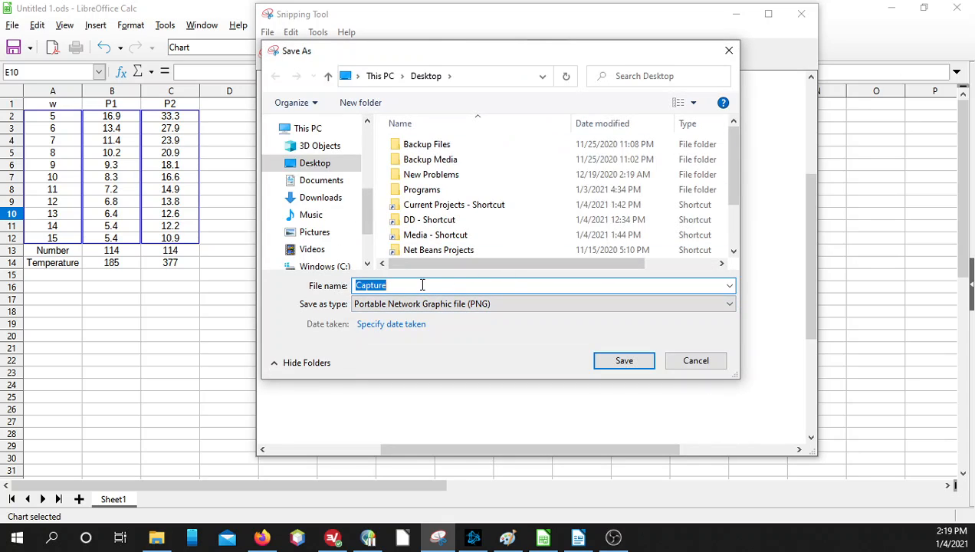
{"action": "type", "text": "Figure 1"}
{"action": "key", "text": "Return"}
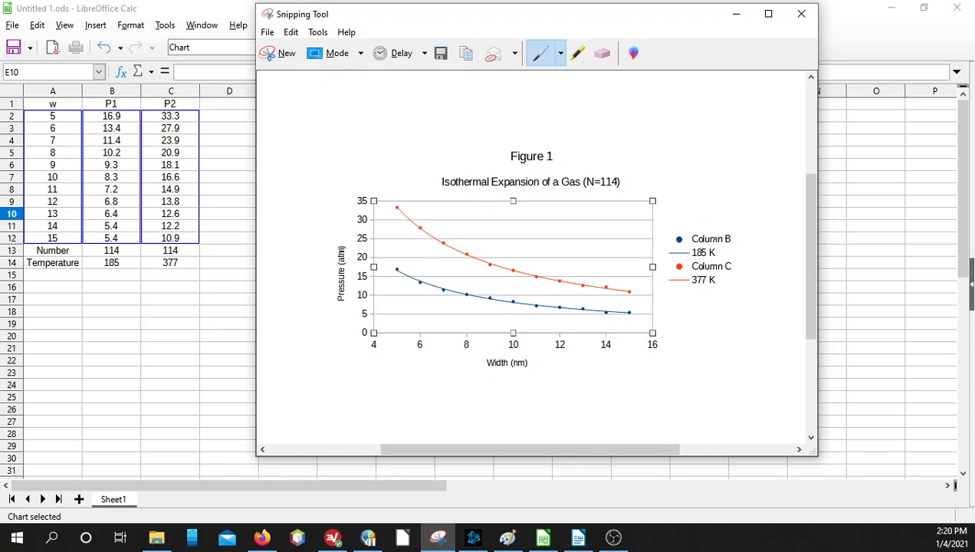
{"action": "left_click", "coordinate": [802, 14]}
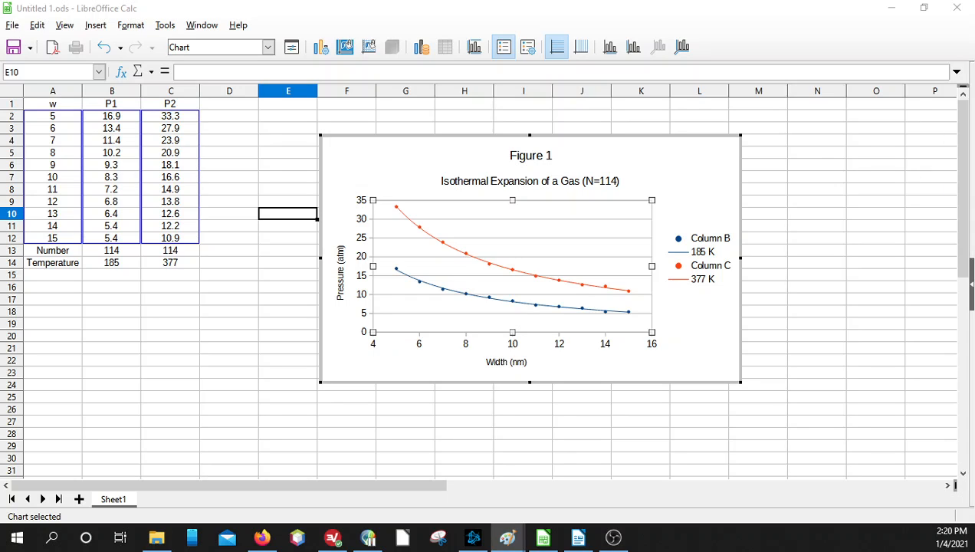
Switch to the Figure 1 image in Paint and delete the Column B and Column C entries from its legend.
{"action": "left_click", "coordinate": [508, 537]}
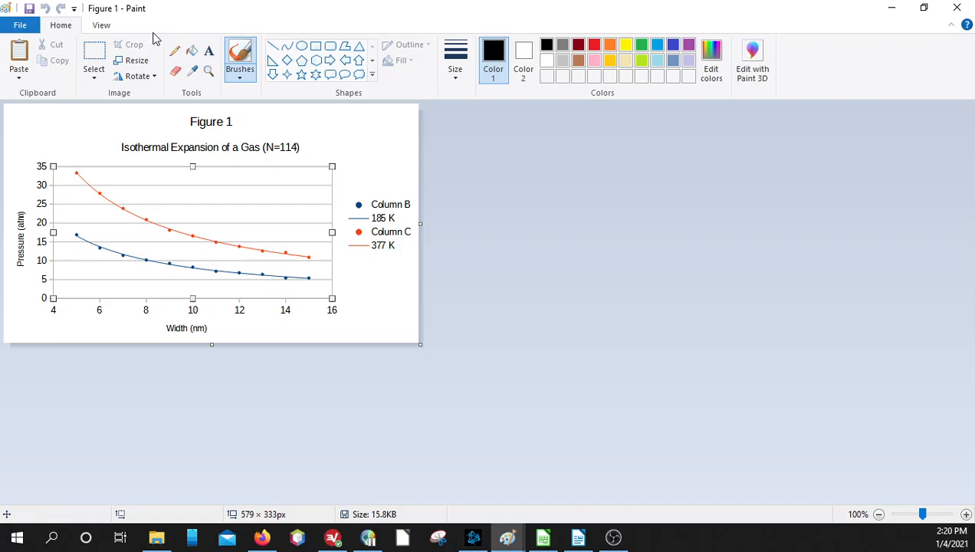
{"action": "left_click", "coordinate": [99, 49]}
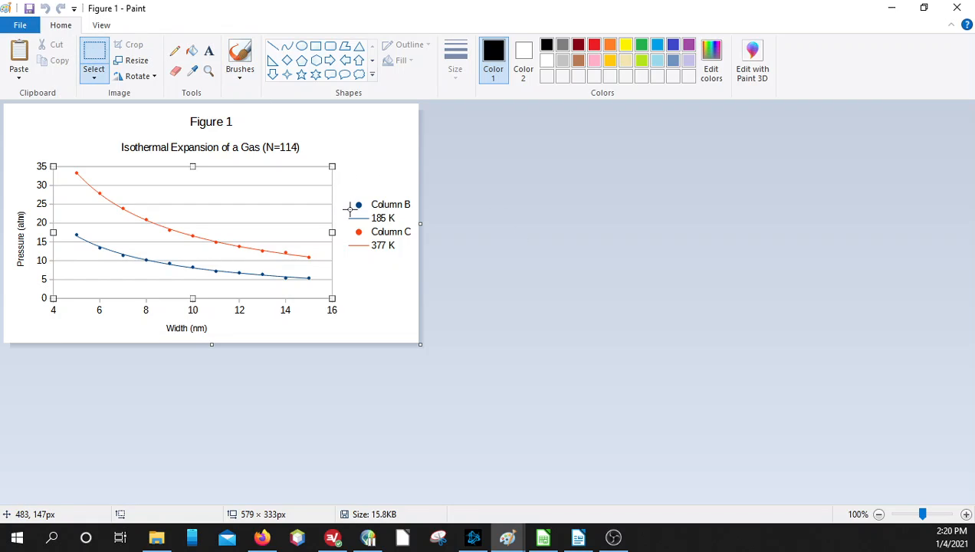
{"action": "left_click_drag", "start_coordinate": [349, 209], "coordinate": [418, 188]}
{"action": "key", "text": "Delete"}
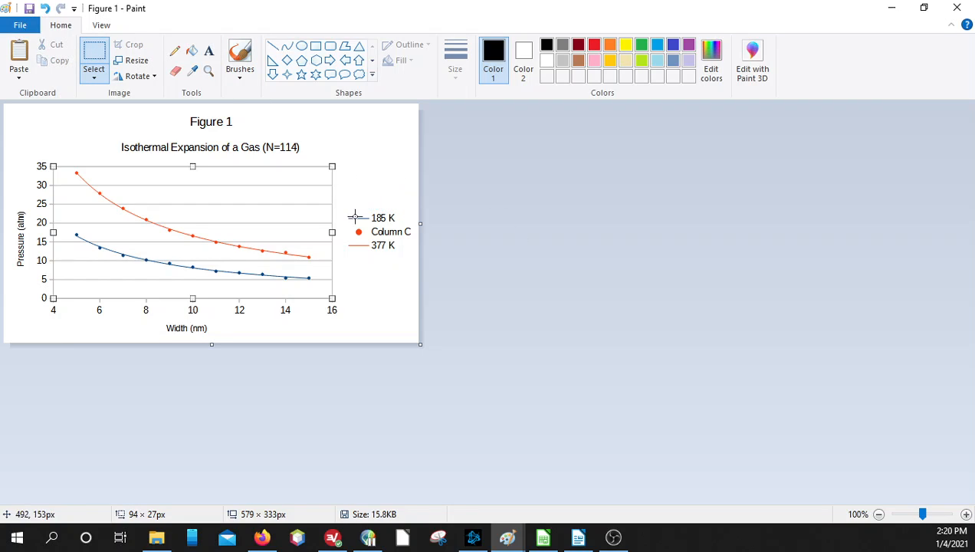
{"action": "mouse_move", "coordinate": [349, 226]}
{"action": "left_mouse_down"}
{"action": "mouse_move", "coordinate": [425, 237]}
{"action": "mouse_move", "coordinate": [417, 240]}
{"action": "left_mouse_up"}
{"action": "key", "text": "Delete"}
Move the 185 K legend entry down to sit directly above 377 K, and save and close the Figure 1 image.
{"action": "left_click_drag", "start_coordinate": [342, 210], "coordinate": [377, 187]}
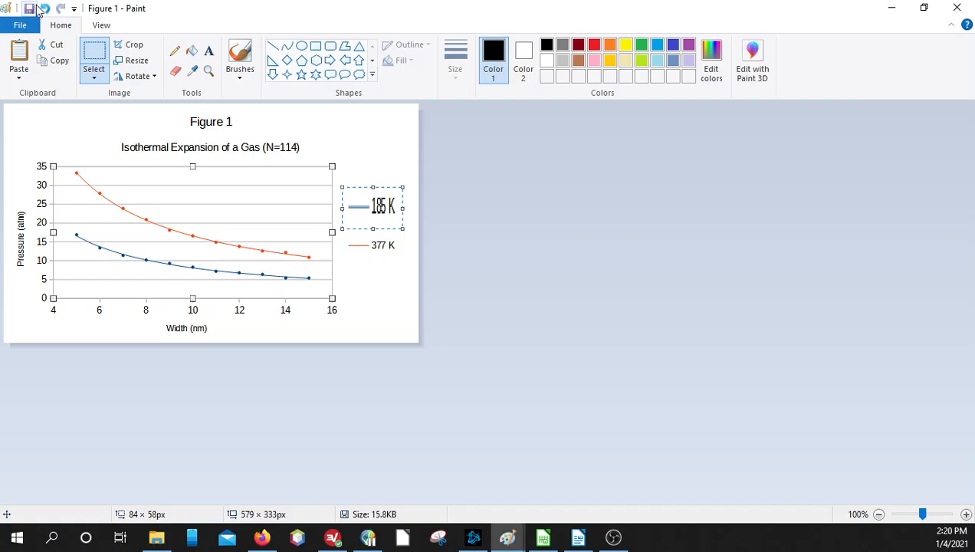
{"action": "left_click", "coordinate": [45, 9]}
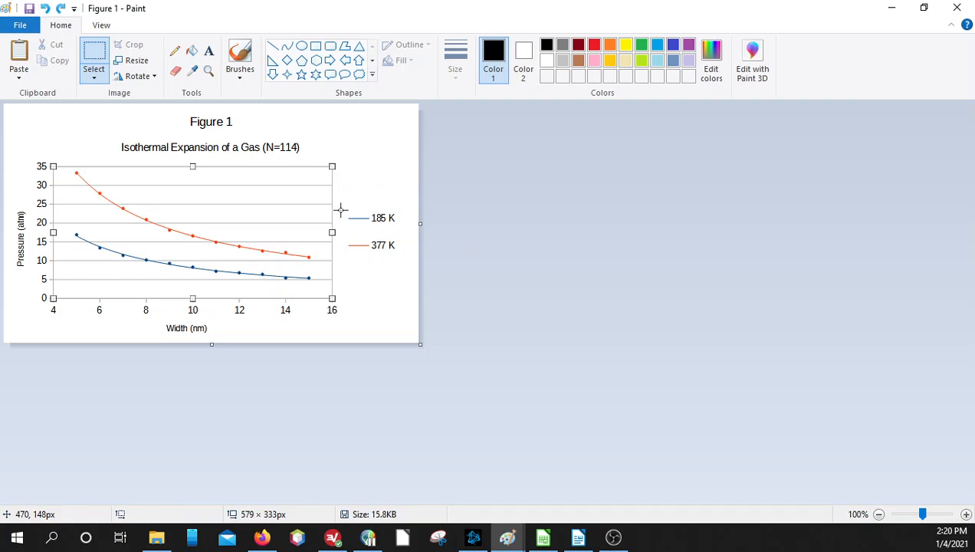
{"action": "left_click_drag", "start_coordinate": [342, 209], "coordinate": [404, 229]}
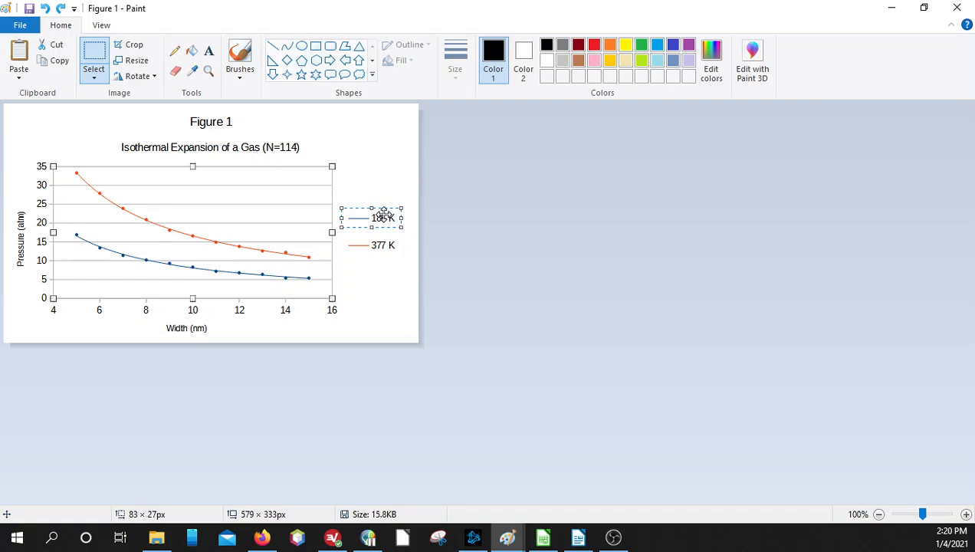
{"action": "left_click_drag", "start_coordinate": [381, 212], "coordinate": [381, 230]}
{"action": "left_click", "coordinate": [374, 184]}
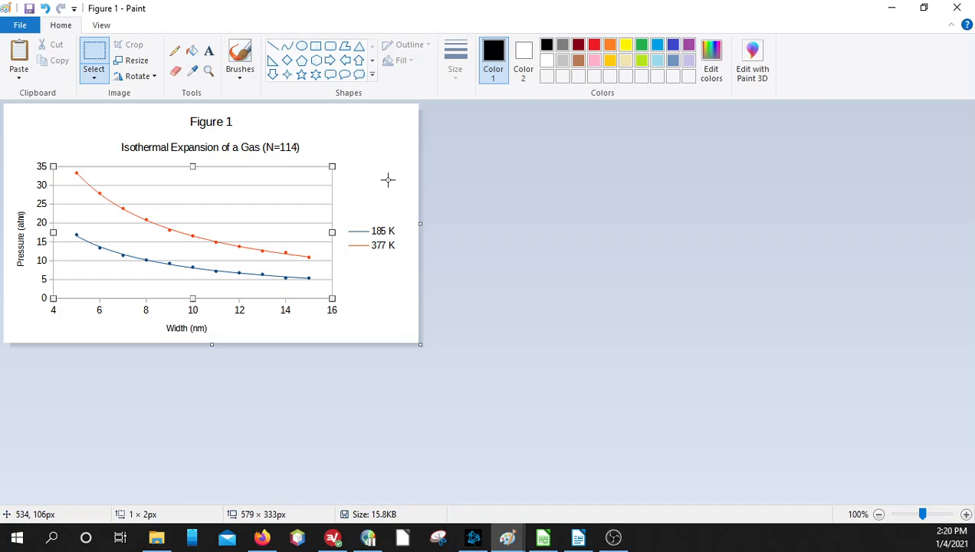
{"action": "left_click", "coordinate": [29, 8]}
{"action": "left_click", "coordinate": [956, 8]}
In the untitled Paint drawing, erase the underline beneath Pw and delete the y = c/x = Cx^-1 equation, leaving Pw = NAT.
{"action": "left_click", "coordinate": [578, 459]}
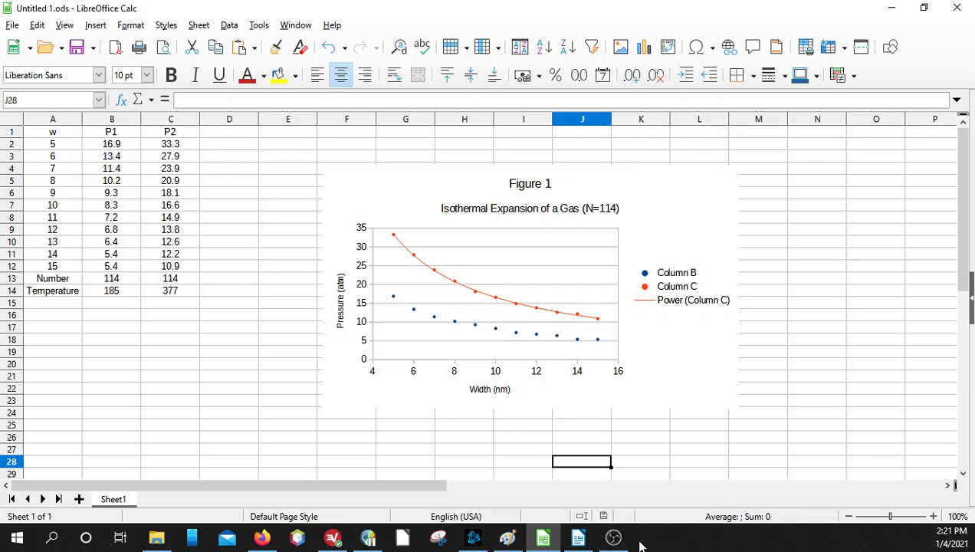
{"action": "left_click", "coordinate": [617, 536]}
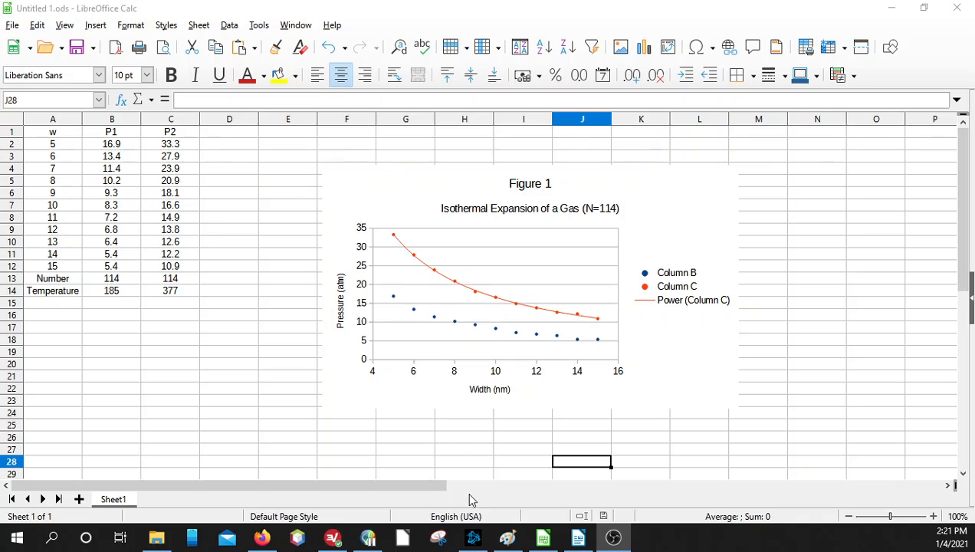
{"action": "left_click", "coordinate": [509, 540]}
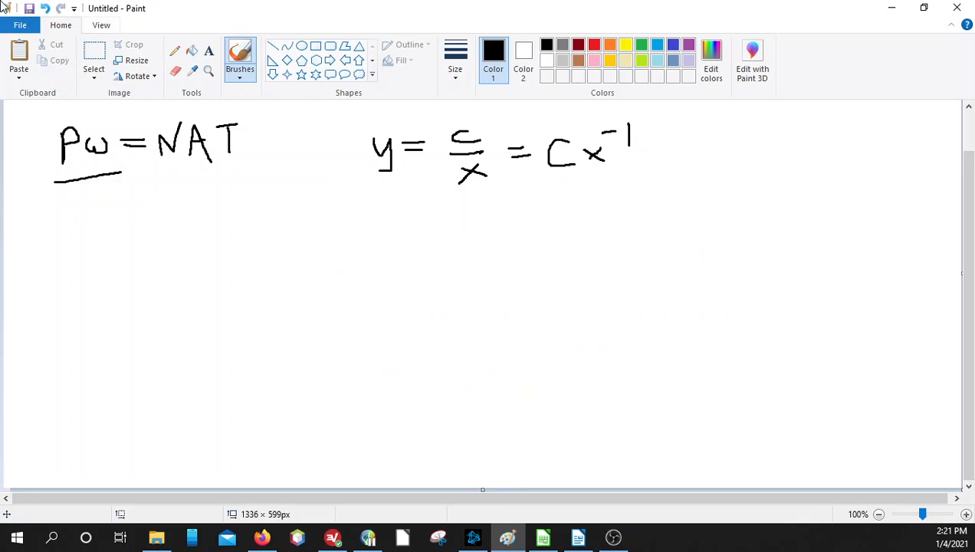
{"action": "left_click", "coordinate": [176, 71]}
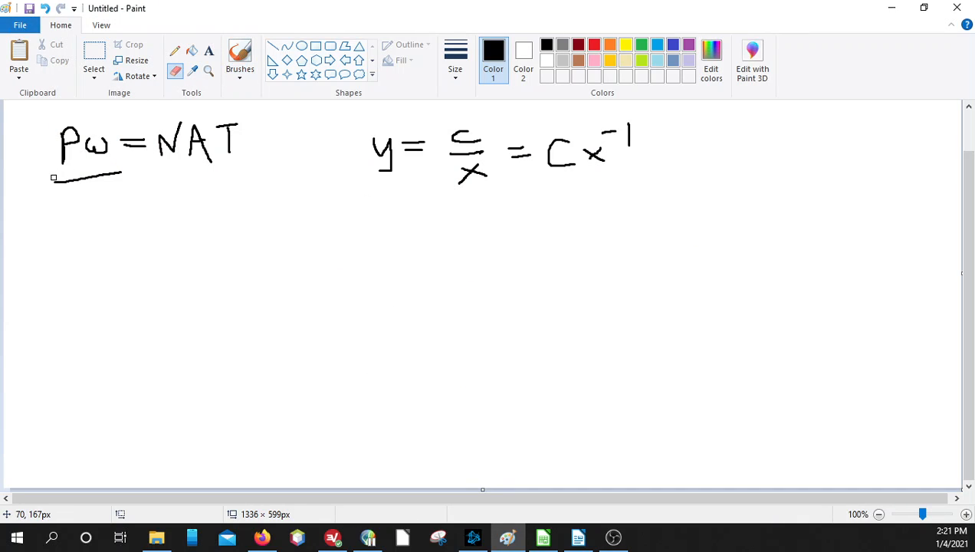
{"action": "left_click_drag", "start_coordinate": [123, 173], "coordinate": [49, 185]}
{"action": "left_click", "coordinate": [93, 58]}
{"action": "left_click_drag", "start_coordinate": [309, 112], "coordinate": [687, 214]}
{"action": "key", "text": "Delete"}
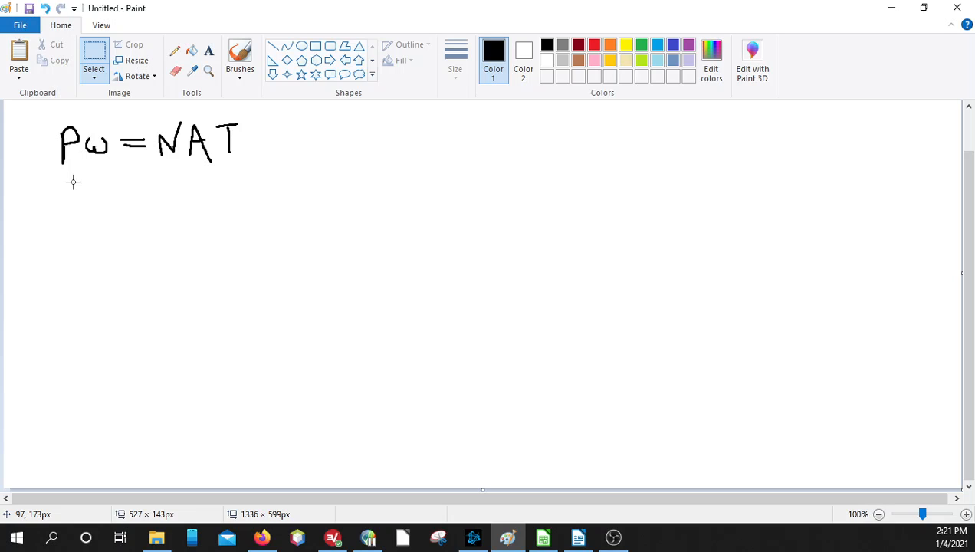
{"action": "left_click", "coordinate": [889, 8]}
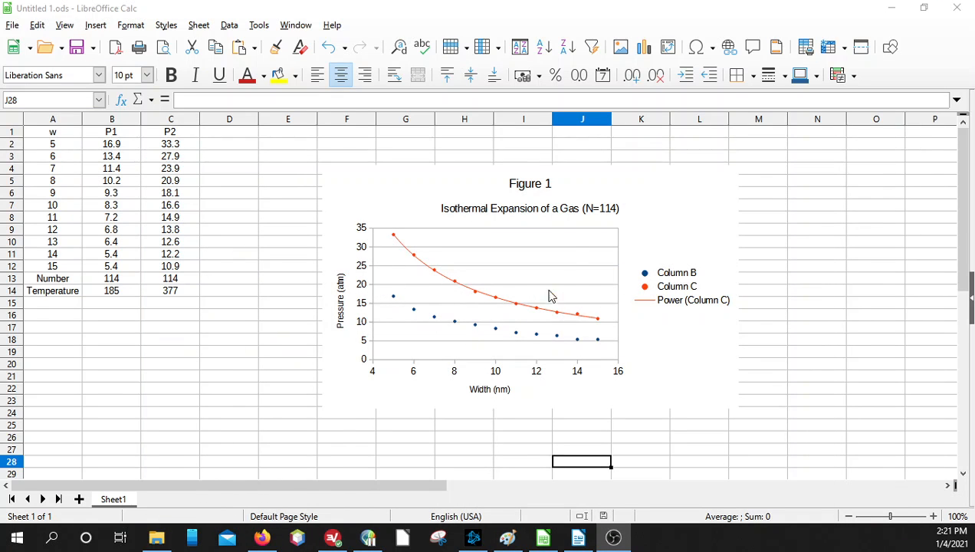
Delete the Figure 1 chart from the Untitled 1 spreadsheet.
{"action": "left_click", "coordinate": [639, 250]}
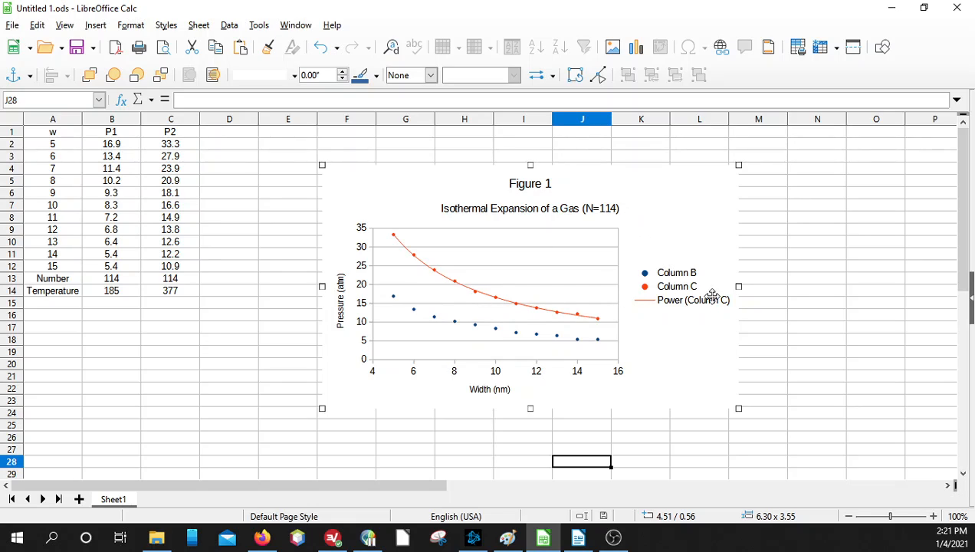
{"action": "key", "text": "Delete"}
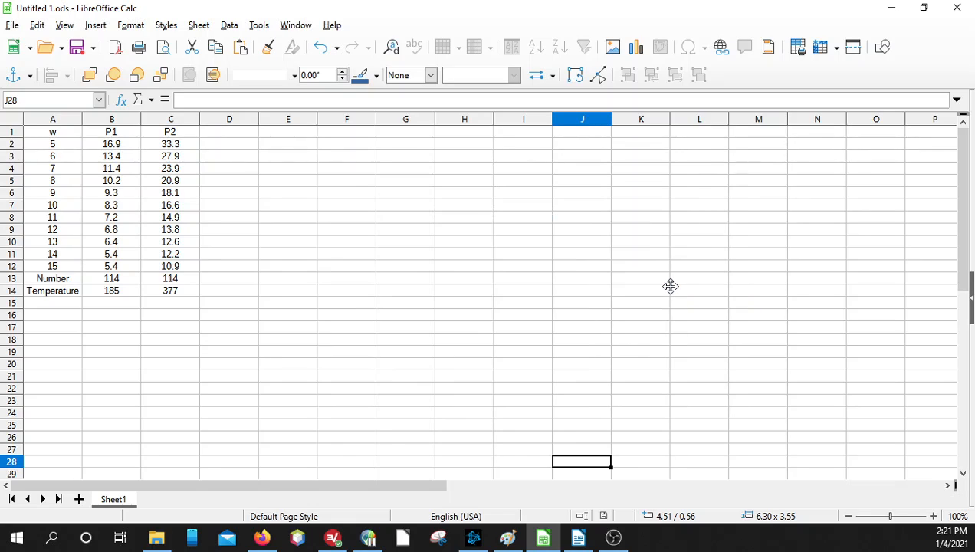
{"action": "left_click", "coordinate": [349, 166]}
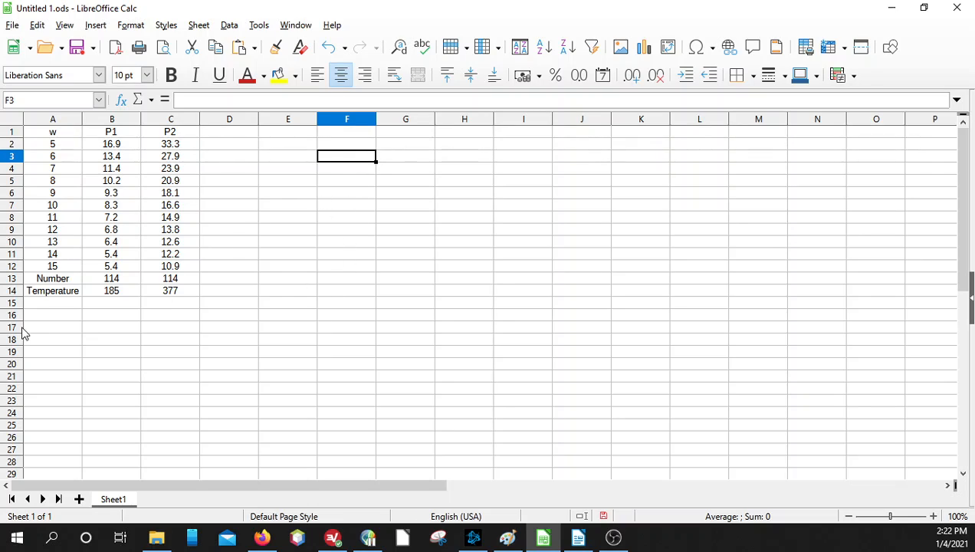
Add the row label "Slope" in cell A15, below Temperature.
{"action": "left_click", "coordinate": [56, 306]}
{"action": "type", "text": "Slope"}
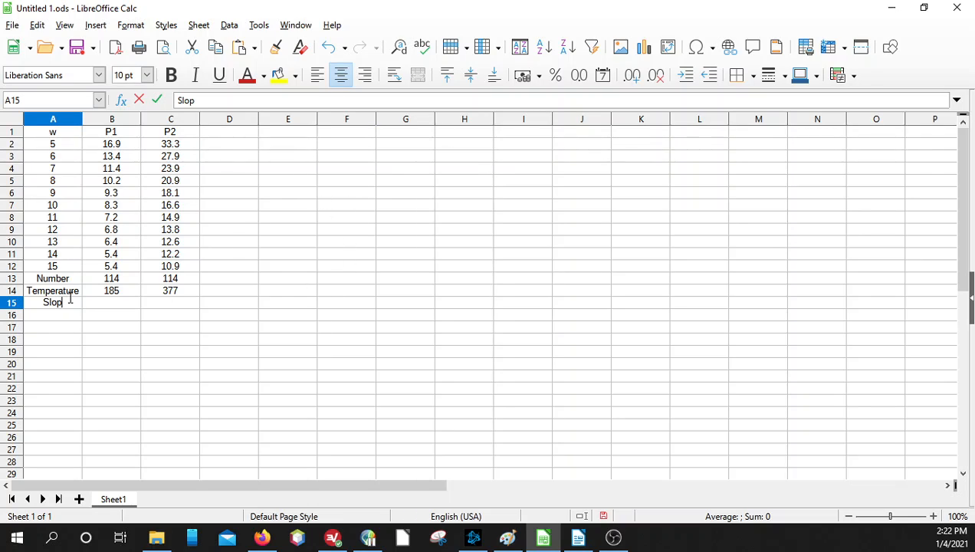
{"action": "key", "text": "Return"}
{"action": "key", "text": "Right"}
{"action": "key", "text": "Right"}
{"action": "key", "text": "Right"}
{"action": "key", "text": "Right"}
{"action": "key", "text": "Right"}
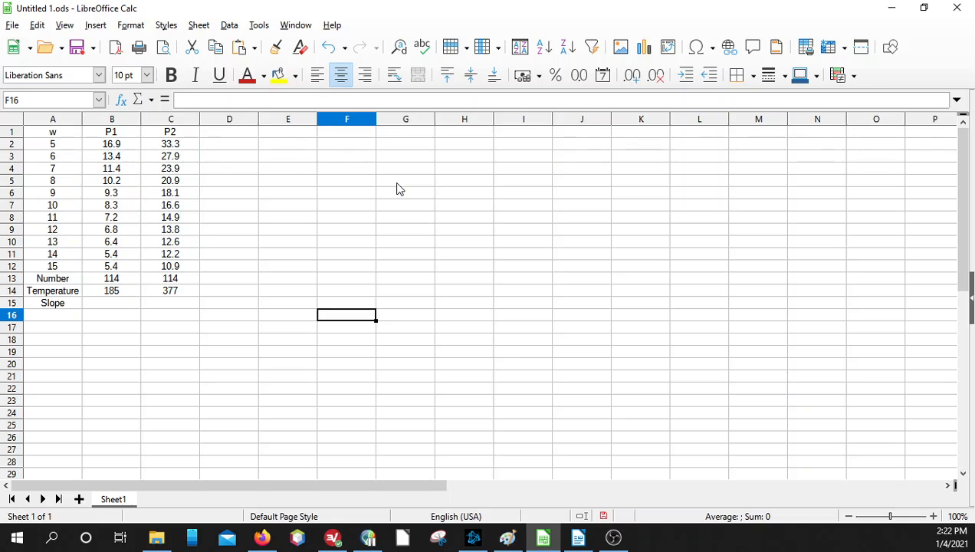
Switch to the Paint drawing and brush a pair of graph axes, labelled P vertically and w horizontally, away from the gas law.
{"action": "left_click", "coordinate": [518, 541]}
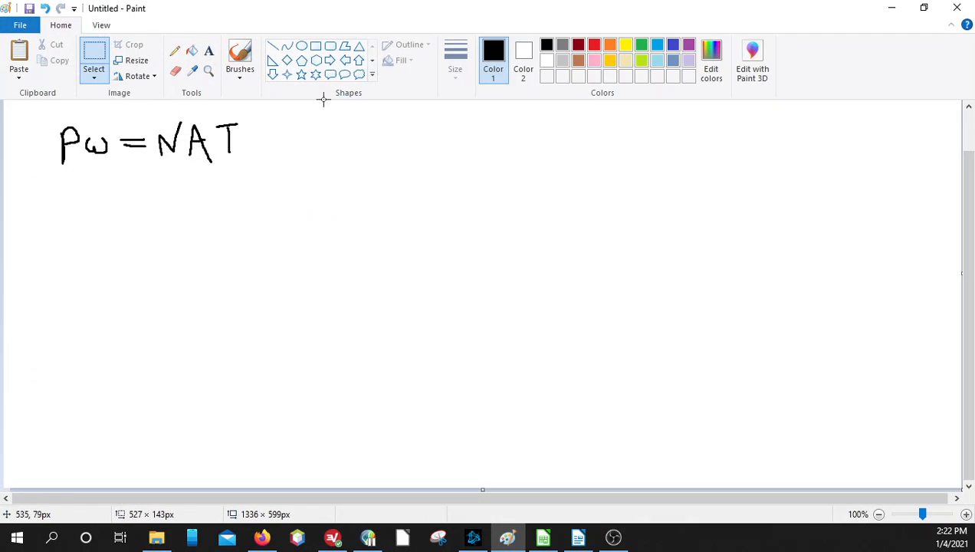
{"action": "left_click", "coordinate": [240, 60]}
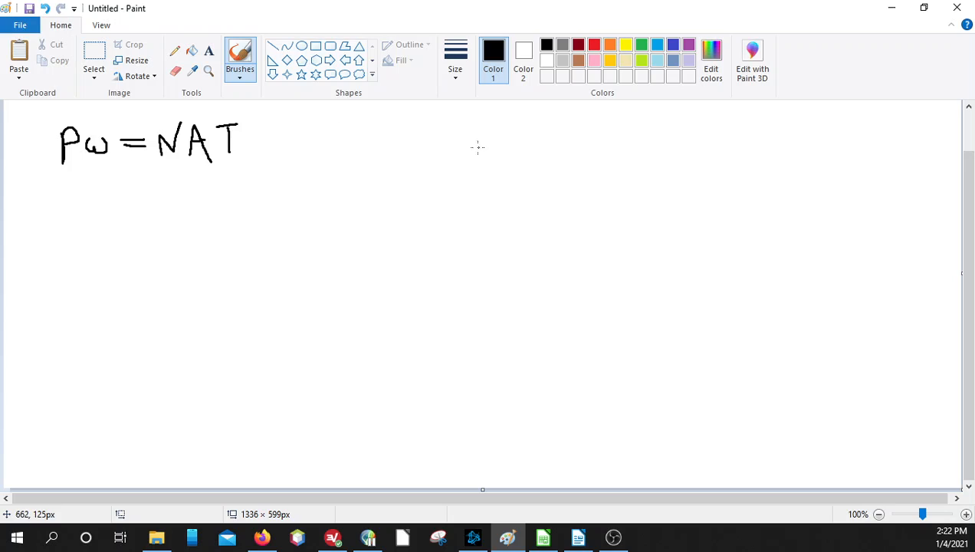
{"action": "mouse_move", "coordinate": [709, 159]}
{"action": "left_mouse_down"}
{"action": "mouse_move", "coordinate": [709, 239]}
{"action": "mouse_move", "coordinate": [882, 250]}
{"action": "left_mouse_up"}
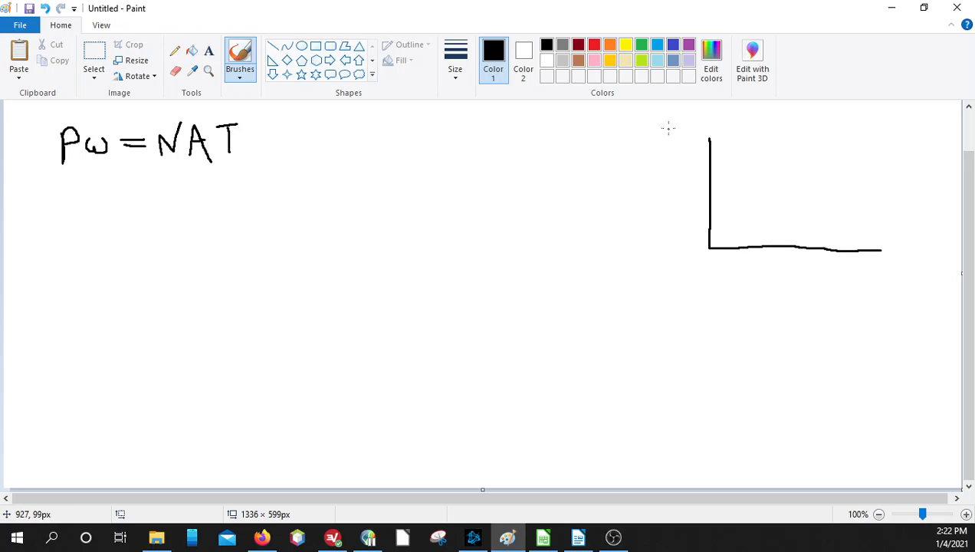
{"action": "mouse_move", "coordinate": [668, 129]}
{"action": "left_mouse_down"}
{"action": "mouse_move", "coordinate": [674, 152]}
{"action": "mouse_move", "coordinate": [681, 113]}
{"action": "mouse_move", "coordinate": [671, 132]}
{"action": "left_mouse_up"}
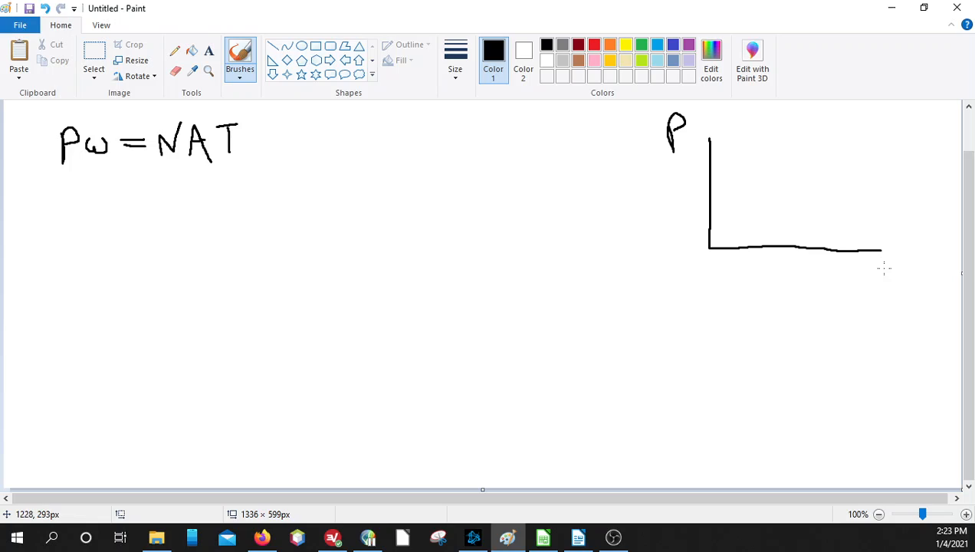
{"action": "left_click_drag", "start_coordinate": [862, 273], "coordinate": [888, 264]}
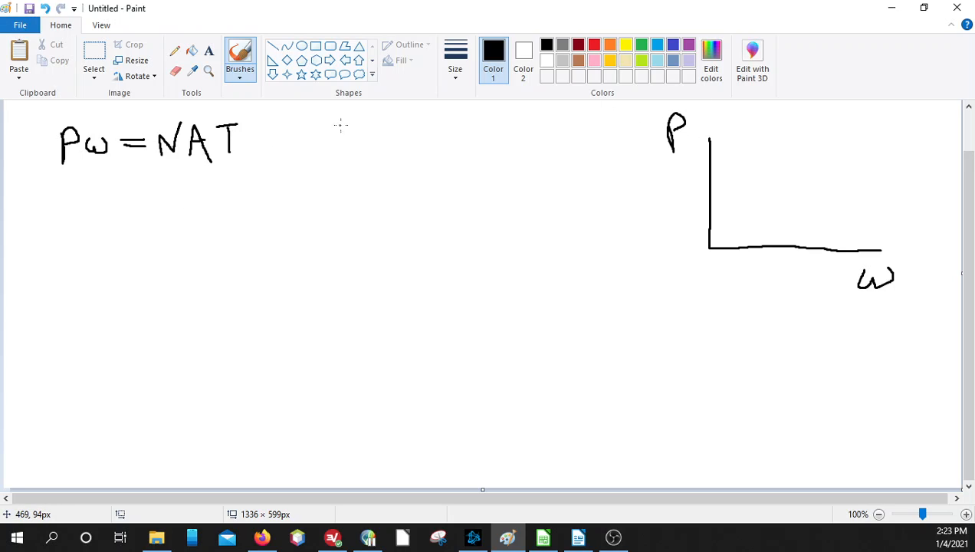
Write "x =" and "y = P" beside the gas law, and sketch a falling curve on the axes and undo it.
{"action": "mouse_move", "coordinate": [329, 123]}
{"action": "left_mouse_down"}
{"action": "mouse_move", "coordinate": [360, 139]}
{"action": "mouse_move", "coordinate": [326, 141]}
{"action": "mouse_move", "coordinate": [382, 130]}
{"action": "left_mouse_up"}
{"action": "mouse_move", "coordinate": [329, 166]}
{"action": "left_mouse_down"}
{"action": "mouse_move", "coordinate": [346, 192]}
{"action": "mouse_move", "coordinate": [327, 197]}
{"action": "left_mouse_up"}
{"action": "left_click_drag", "start_coordinate": [361, 171], "coordinate": [377, 176]}
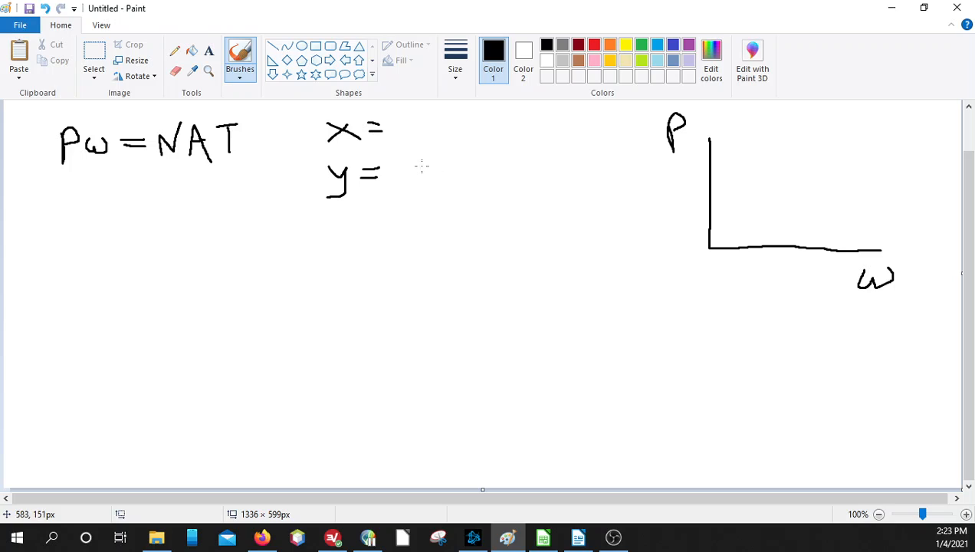
{"action": "left_click_drag", "start_coordinate": [403, 158], "coordinate": [402, 193]}
{"action": "mouse_move", "coordinate": [399, 157]}
{"action": "left_mouse_down"}
{"action": "mouse_move", "coordinate": [411, 152]}
{"action": "mouse_move", "coordinate": [403, 178]}
{"action": "left_mouse_up"}
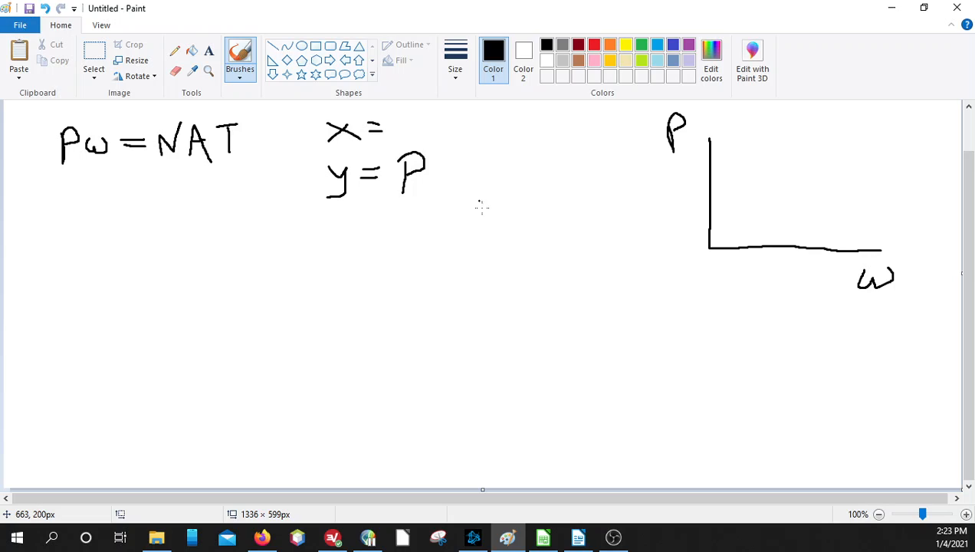
{"action": "mouse_move", "coordinate": [733, 108]}
{"action": "left_mouse_down"}
{"action": "mouse_move", "coordinate": [796, 186]}
{"action": "mouse_move", "coordinate": [899, 215]}
{"action": "left_mouse_up"}
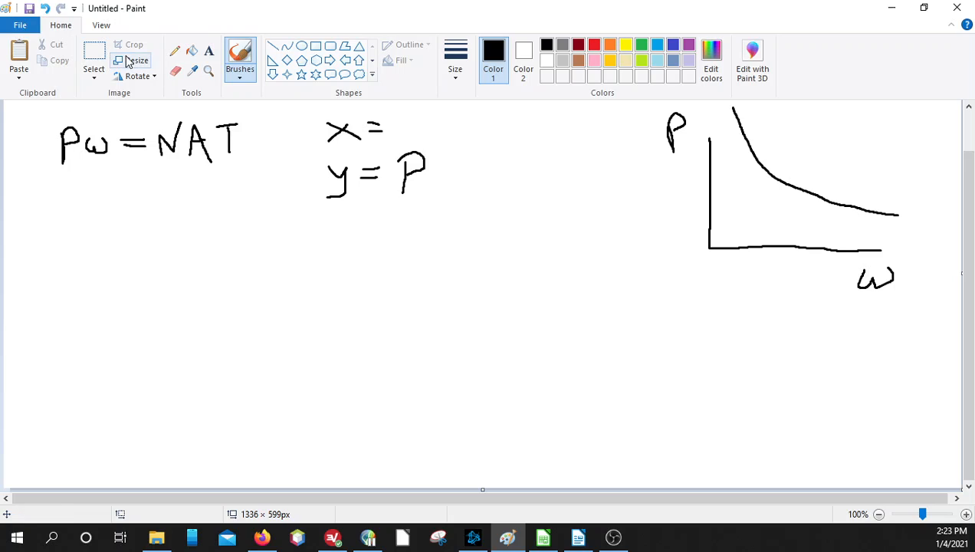
{"action": "left_click", "coordinate": [46, 10]}
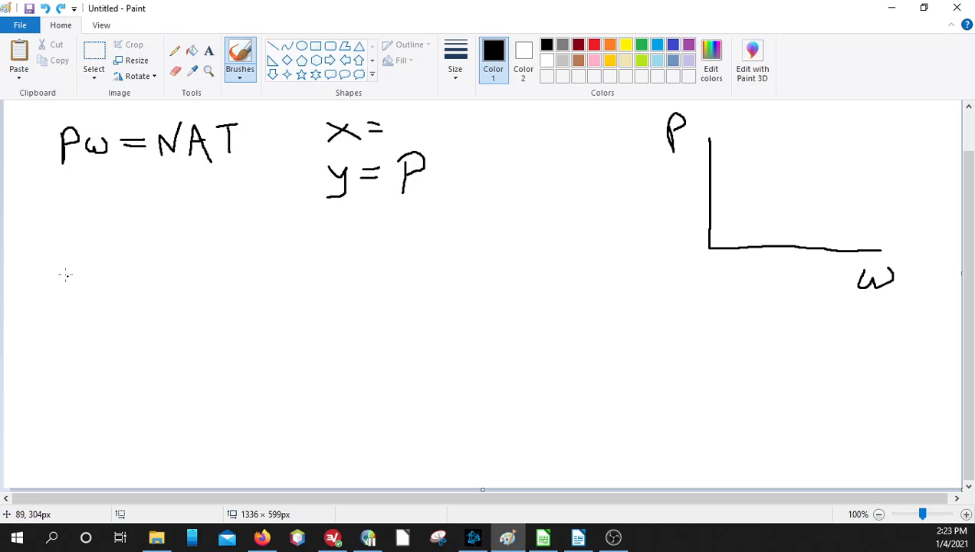
Write the rearranged gas law P = NAT/w = (NAT)(1/w) below Pw = NAT.
{"action": "mouse_move", "coordinate": [62, 265]}
{"action": "left_mouse_down"}
{"action": "mouse_move", "coordinate": [60, 299]}
{"action": "mouse_move", "coordinate": [82, 265]}
{"action": "mouse_move", "coordinate": [63, 277]}
{"action": "mouse_move", "coordinate": [121, 276]}
{"action": "mouse_move", "coordinate": [159, 257]}
{"action": "mouse_move", "coordinate": [175, 280]}
{"action": "mouse_move", "coordinate": [185, 265]}
{"action": "mouse_move", "coordinate": [204, 277]}
{"action": "mouse_move", "coordinate": [221, 252]}
{"action": "left_mouse_up"}
{"action": "left_click_drag", "start_coordinate": [142, 290], "coordinate": [222, 285]}
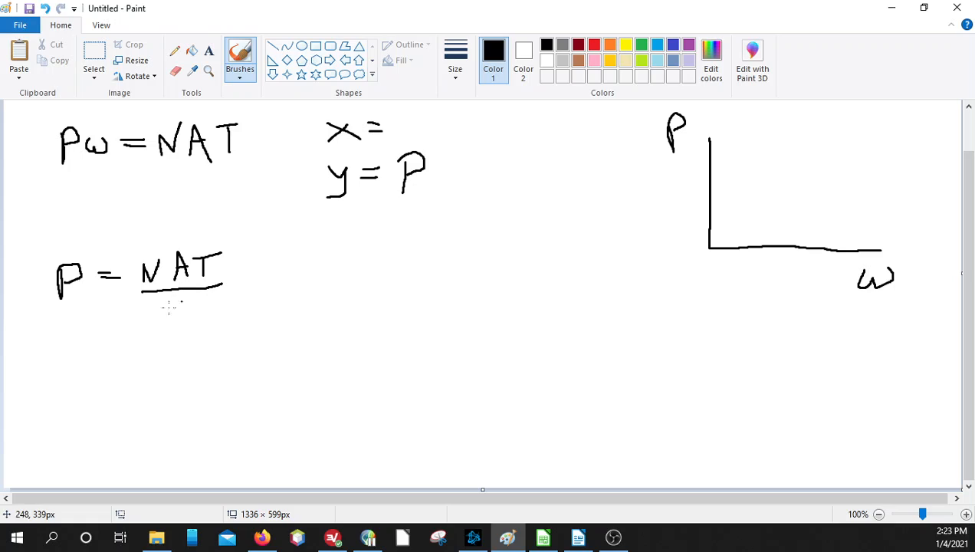
{"action": "mouse_move", "coordinate": [159, 303]}
{"action": "left_mouse_down"}
{"action": "mouse_move", "coordinate": [165, 319]}
{"action": "mouse_move", "coordinate": [184, 321]}
{"action": "mouse_move", "coordinate": [190, 298]}
{"action": "left_mouse_up"}
{"action": "mouse_move", "coordinate": [236, 275]}
{"action": "left_mouse_down"}
{"action": "mouse_move", "coordinate": [278, 282]}
{"action": "mouse_move", "coordinate": [296, 270]}
{"action": "mouse_move", "coordinate": [320, 289]}
{"action": "mouse_move", "coordinate": [320, 265]}
{"action": "mouse_move", "coordinate": [333, 263]}
{"action": "mouse_move", "coordinate": [338, 290]}
{"action": "left_mouse_up"}
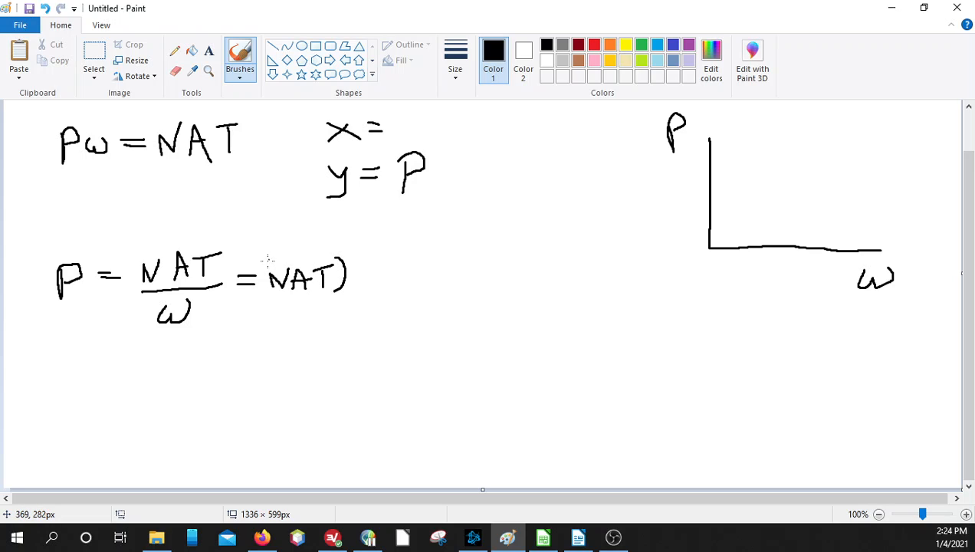
{"action": "left_click_drag", "start_coordinate": [267, 255], "coordinate": [265, 292]}
{"action": "mouse_move", "coordinate": [375, 255]}
{"action": "left_mouse_down"}
{"action": "mouse_move", "coordinate": [384, 283]}
{"action": "mouse_move", "coordinate": [374, 308]}
{"action": "mouse_move", "coordinate": [383, 297]}
{"action": "left_mouse_up"}
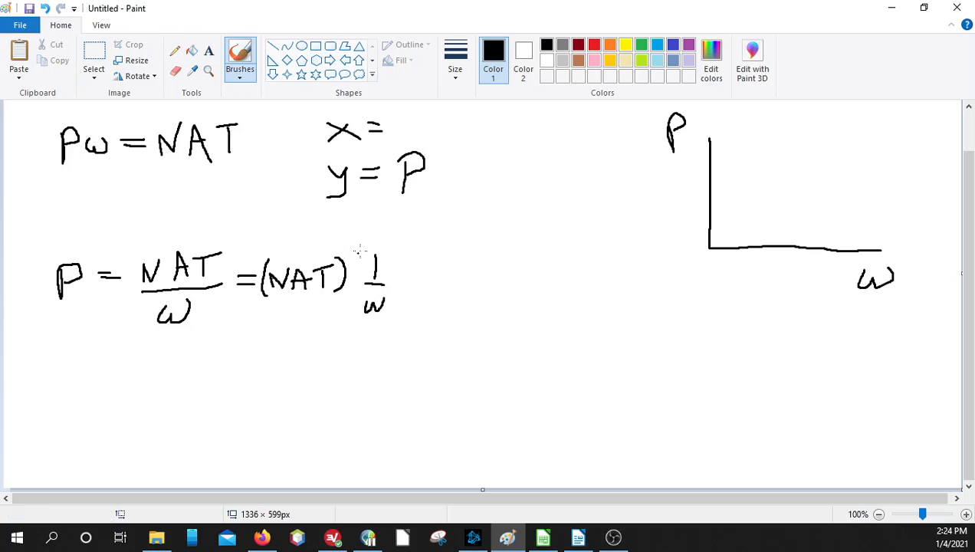
{"action": "left_click_drag", "start_coordinate": [359, 250], "coordinate": [357, 317]}
{"action": "left_click_drag", "start_coordinate": [392, 250], "coordinate": [397, 309]}
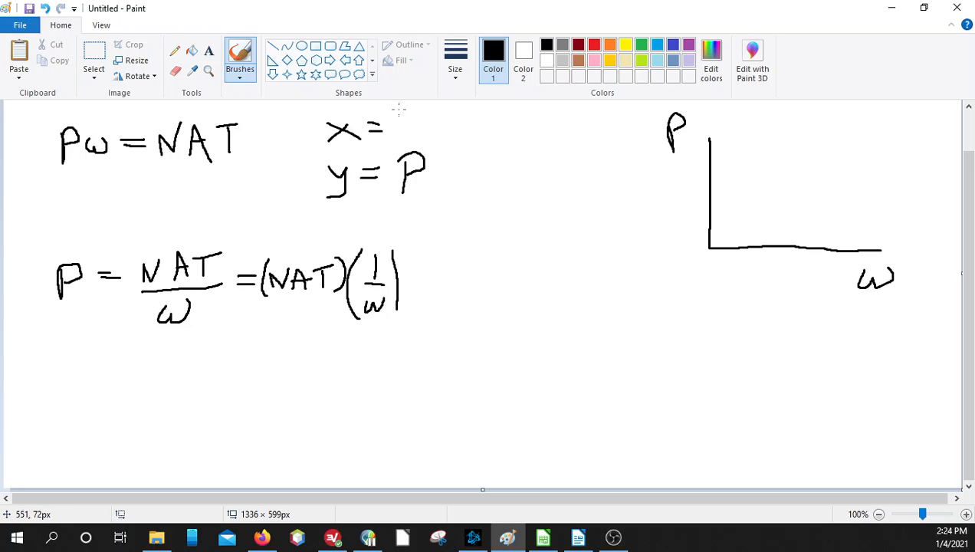
Write 1/w for x in the notes and on the horizontal axis, and rewrite the equation as y = (NAT) x.
{"action": "mouse_move", "coordinate": [398, 109]}
{"action": "left_mouse_down"}
{"action": "mouse_move", "coordinate": [396, 132]}
{"action": "mouse_move", "coordinate": [439, 121]}
{"action": "left_mouse_up"}
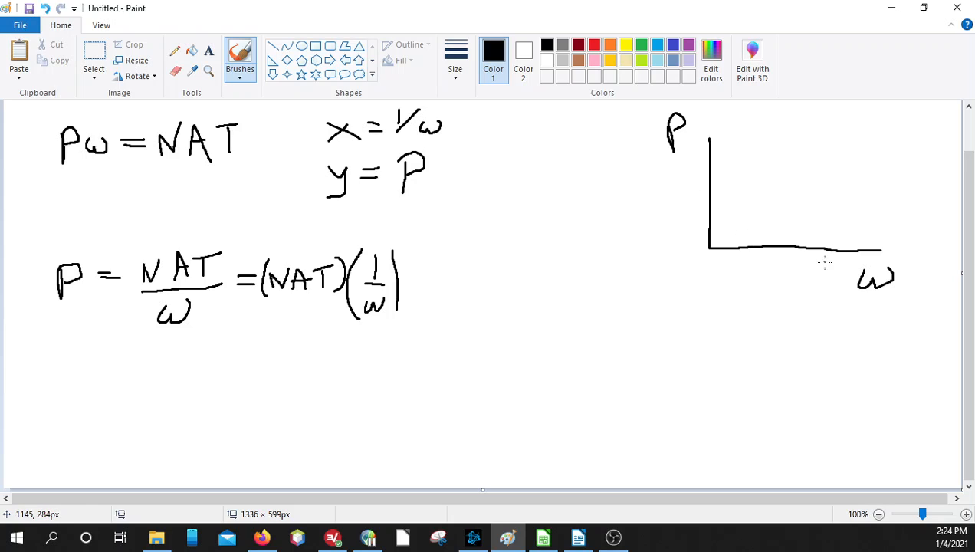
{"action": "mouse_move", "coordinate": [825, 260]}
{"action": "left_mouse_down"}
{"action": "mouse_move", "coordinate": [823, 280]}
{"action": "mouse_move", "coordinate": [836, 276]}
{"action": "mouse_move", "coordinate": [828, 292]}
{"action": "left_mouse_up"}
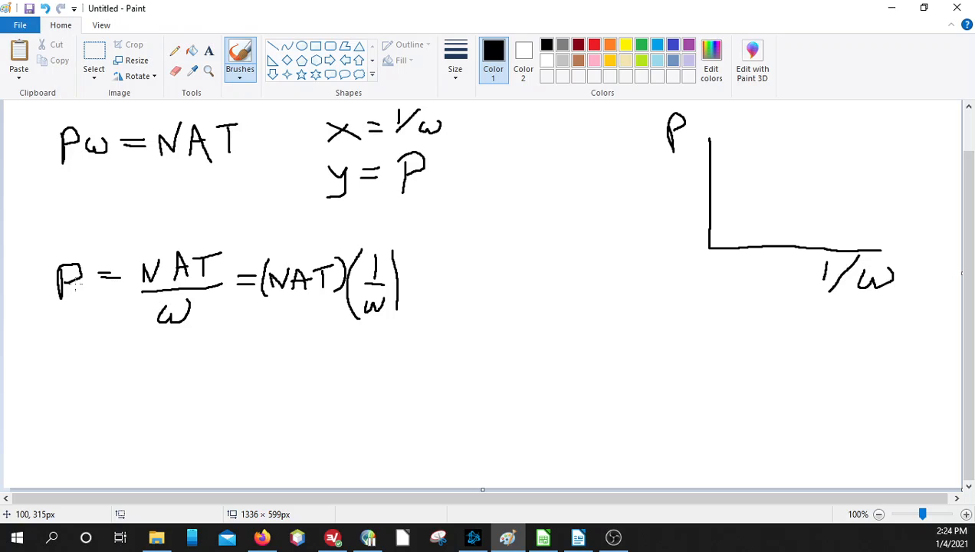
{"action": "mouse_move", "coordinate": [56, 394]}
{"action": "left_mouse_down"}
{"action": "mouse_move", "coordinate": [65, 396]}
{"action": "mouse_move", "coordinate": [42, 423]}
{"action": "left_mouse_up"}
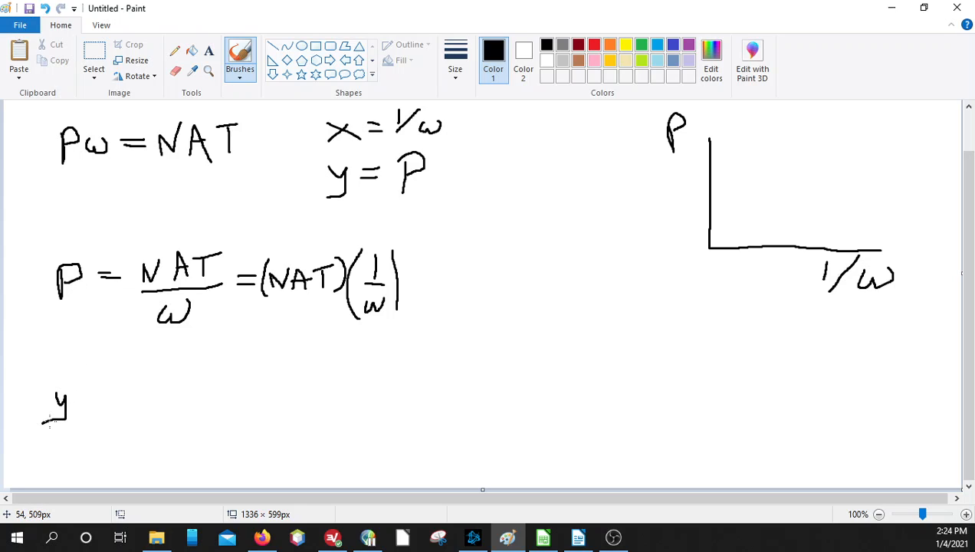
{"action": "mouse_move", "coordinate": [80, 393]}
{"action": "left_mouse_down"}
{"action": "mouse_move", "coordinate": [141, 404]}
{"action": "mouse_move", "coordinate": [165, 400]}
{"action": "mouse_move", "coordinate": [172, 384]}
{"action": "mouse_move", "coordinate": [188, 400]}
{"action": "mouse_move", "coordinate": [190, 391]}
{"action": "mouse_move", "coordinate": [203, 398]}
{"action": "mouse_move", "coordinate": [219, 373]}
{"action": "mouse_move", "coordinate": [217, 401]}
{"action": "mouse_move", "coordinate": [257, 397]}
{"action": "mouse_move", "coordinate": [239, 398]}
{"action": "left_mouse_up"}
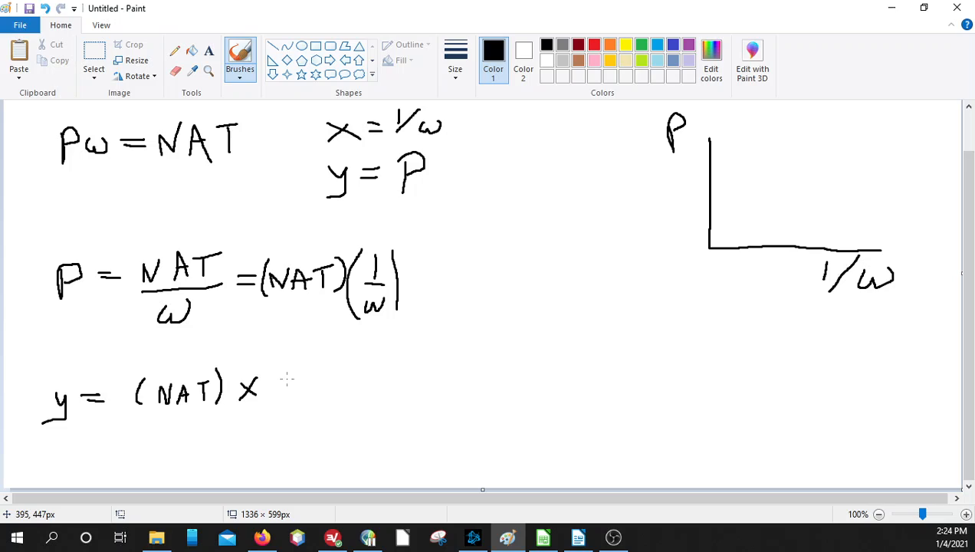
Add + 0 to the equation y = (NAT) x and write y = mx + b beneath it.
{"action": "mouse_move", "coordinate": [273, 375]}
{"action": "left_mouse_down"}
{"action": "mouse_move", "coordinate": [271, 397]}
{"action": "mouse_move", "coordinate": [282, 384]}
{"action": "mouse_move", "coordinate": [299, 389]}
{"action": "mouse_move", "coordinate": [305, 375]}
{"action": "left_mouse_up"}
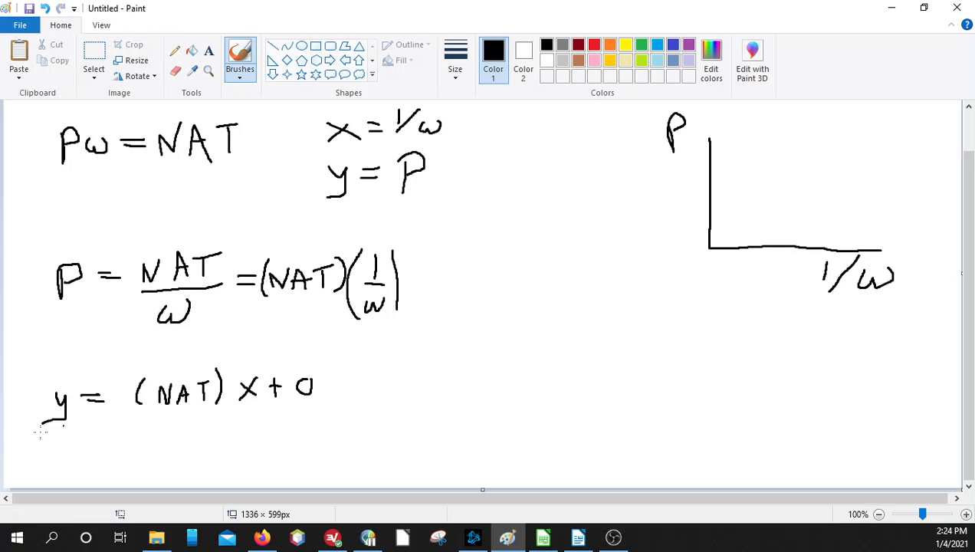
{"action": "mouse_move", "coordinate": [52, 443]}
{"action": "left_mouse_down"}
{"action": "mouse_move", "coordinate": [64, 444]}
{"action": "mouse_move", "coordinate": [45, 470]}
{"action": "mouse_move", "coordinate": [83, 447]}
{"action": "mouse_move", "coordinate": [84, 456]}
{"action": "left_mouse_up"}
{"action": "mouse_move", "coordinate": [103, 445]}
{"action": "left_mouse_down"}
{"action": "mouse_move", "coordinate": [104, 461]}
{"action": "mouse_move", "coordinate": [154, 461]}
{"action": "mouse_move", "coordinate": [142, 466]}
{"action": "mouse_move", "coordinate": [178, 452]}
{"action": "left_mouse_up"}
{"action": "left_click_drag", "start_coordinate": [181, 437], "coordinate": [185, 460]}
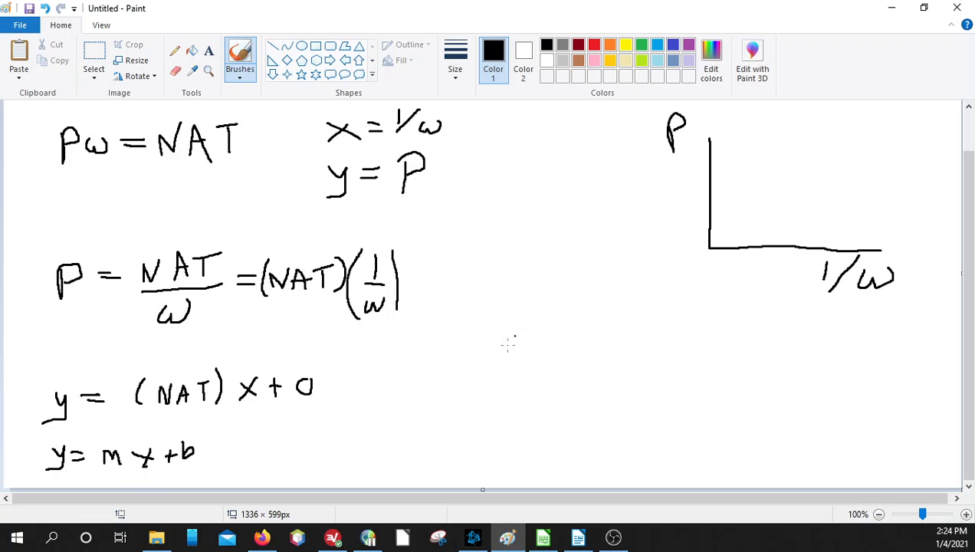
Box the x = 1/w and y = P definitions, and write "slope = NAT" and "Intercept = 0" below the graph axes' left side.
{"action": "mouse_move", "coordinate": [313, 106]}
{"action": "left_mouse_down"}
{"action": "mouse_move", "coordinate": [322, 210]}
{"action": "mouse_move", "coordinate": [459, 136]}
{"action": "mouse_move", "coordinate": [429, 100]}
{"action": "mouse_move", "coordinate": [326, 107]}
{"action": "left_mouse_up"}
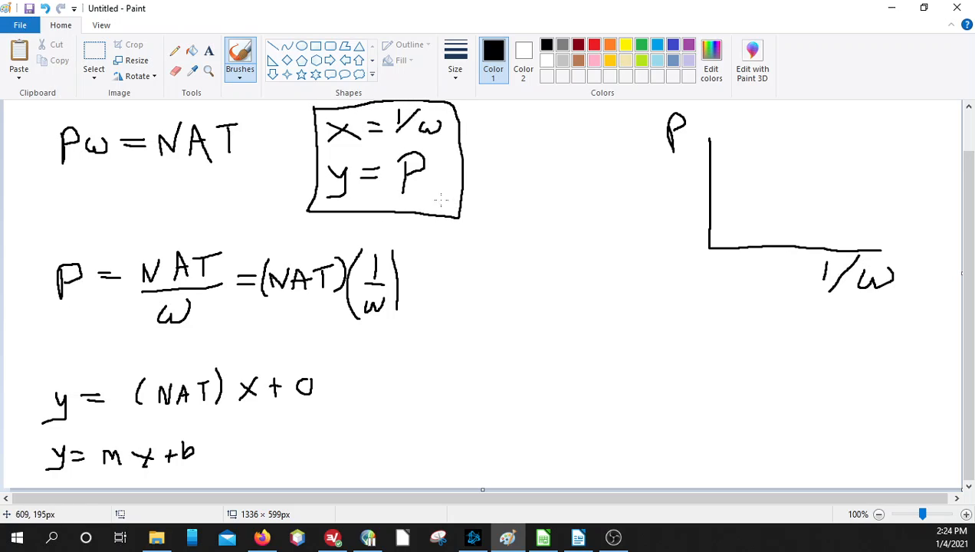
{"action": "mouse_move", "coordinate": [489, 300]}
{"action": "left_mouse_down"}
{"action": "mouse_move", "coordinate": [475, 302]}
{"action": "mouse_move", "coordinate": [483, 318]}
{"action": "mouse_move", "coordinate": [469, 322]}
{"action": "mouse_move", "coordinate": [512, 305]}
{"action": "mouse_move", "coordinate": [517, 335]}
{"action": "mouse_move", "coordinate": [521, 314]}
{"action": "mouse_move", "coordinate": [573, 298]}
{"action": "left_mouse_up"}
{"action": "left_click_drag", "start_coordinate": [563, 304], "coordinate": [627, 290]}
{"action": "mouse_move", "coordinate": [629, 316]}
{"action": "left_mouse_down"}
{"action": "mouse_move", "coordinate": [637, 291]}
{"action": "mouse_move", "coordinate": [644, 315]}
{"action": "mouse_move", "coordinate": [647, 297]}
{"action": "mouse_move", "coordinate": [660, 311]}
{"action": "mouse_move", "coordinate": [677, 277]}
{"action": "left_mouse_up"}
{"action": "mouse_move", "coordinate": [476, 353]}
{"action": "left_mouse_down"}
{"action": "mouse_move", "coordinate": [473, 389]}
{"action": "mouse_move", "coordinate": [487, 355]}
{"action": "left_mouse_up"}
{"action": "left_click_drag", "start_coordinate": [465, 388], "coordinate": [575, 371]}
{"action": "mouse_move", "coordinate": [572, 364]}
{"action": "left_mouse_down"}
{"action": "mouse_move", "coordinate": [584, 362]}
{"action": "mouse_move", "coordinate": [578, 372]}
{"action": "mouse_move", "coordinate": [594, 381]}
{"action": "mouse_move", "coordinate": [618, 360]}
{"action": "mouse_move", "coordinate": [639, 364]}
{"action": "mouse_move", "coordinate": [639, 373]}
{"action": "mouse_move", "coordinate": [665, 370]}
{"action": "mouse_move", "coordinate": [675, 350]}
{"action": "left_mouse_up"}
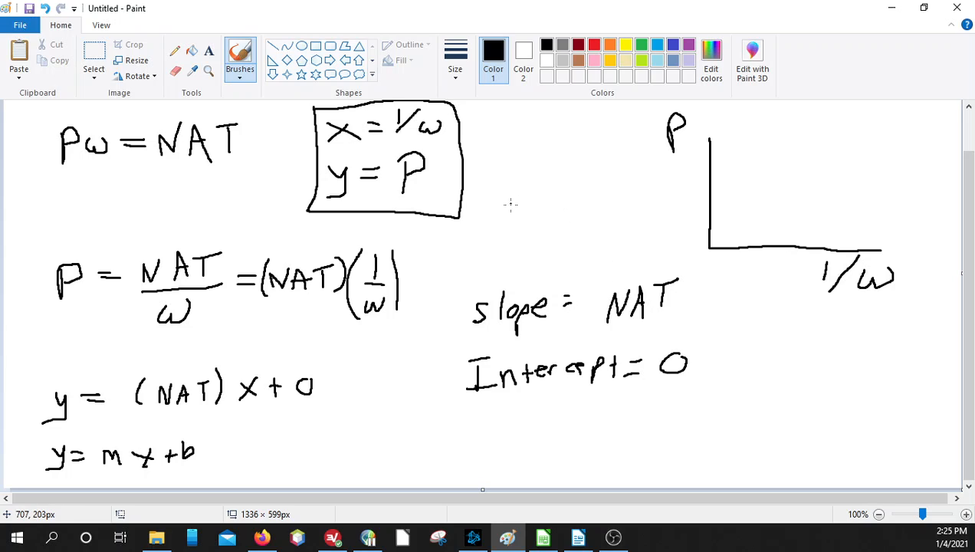
Write A = slope/NT above the slope equation and draw a box around it.
{"action": "mouse_move", "coordinate": [493, 214]}
{"action": "left_mouse_down"}
{"action": "mouse_move", "coordinate": [498, 184]}
{"action": "mouse_move", "coordinate": [511, 214]}
{"action": "mouse_move", "coordinate": [508, 199]}
{"action": "mouse_move", "coordinate": [572, 184]}
{"action": "mouse_move", "coordinate": [565, 193]}
{"action": "mouse_move", "coordinate": [601, 189]}
{"action": "mouse_move", "coordinate": [617, 175]}
{"action": "mouse_move", "coordinate": [613, 182]}
{"action": "left_mouse_up"}
{"action": "mouse_move", "coordinate": [621, 179]}
{"action": "left_mouse_down"}
{"action": "mouse_move", "coordinate": [623, 195]}
{"action": "mouse_move", "coordinate": [644, 174]}
{"action": "mouse_move", "coordinate": [650, 189]}
{"action": "left_mouse_up"}
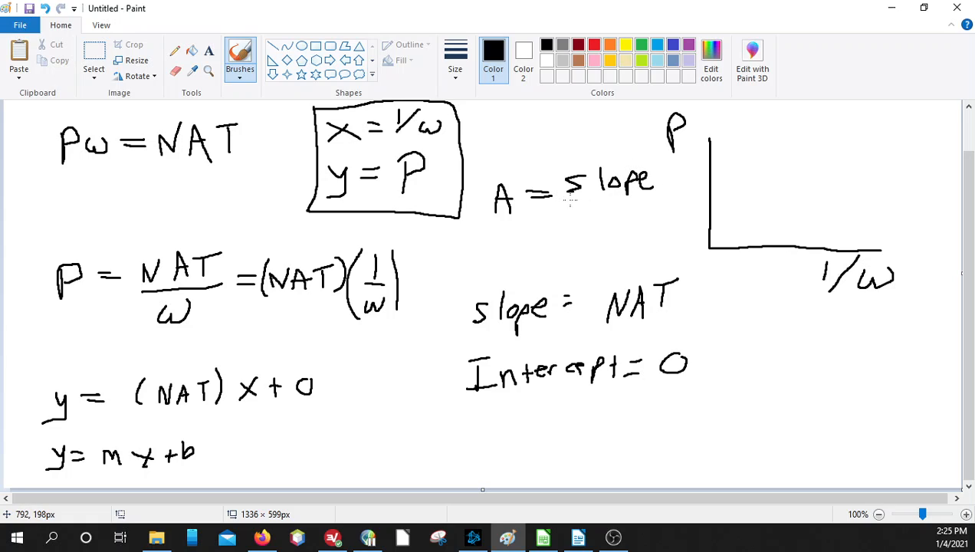
{"action": "left_click_drag", "start_coordinate": [565, 201], "coordinate": [660, 200]}
{"action": "mouse_move", "coordinate": [579, 234]}
{"action": "left_mouse_down"}
{"action": "mouse_move", "coordinate": [580, 211]}
{"action": "mouse_move", "coordinate": [596, 209]}
{"action": "mouse_move", "coordinate": [615, 233]}
{"action": "mouse_move", "coordinate": [630, 210]}
{"action": "left_mouse_up"}
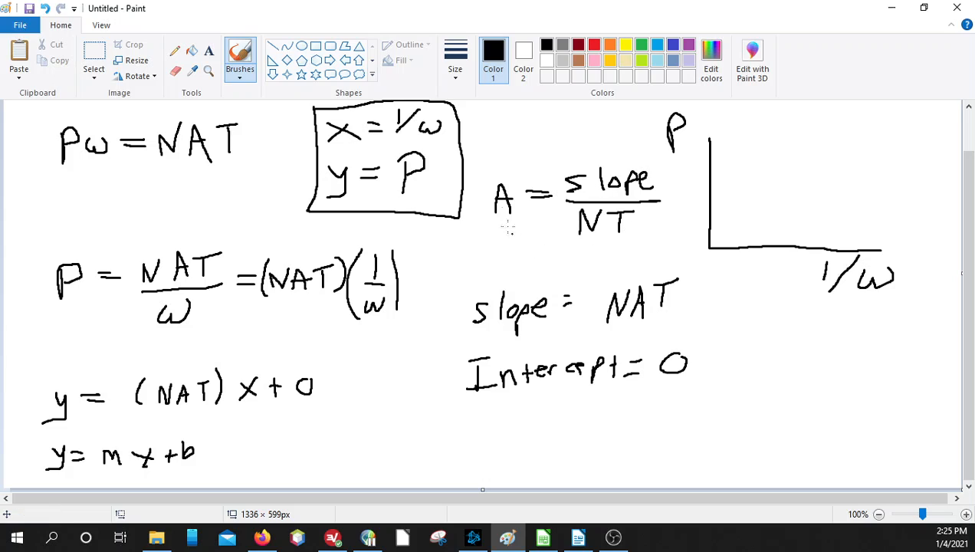
{"action": "mouse_move", "coordinate": [485, 173]}
{"action": "left_mouse_down"}
{"action": "mouse_move", "coordinate": [537, 243]}
{"action": "mouse_move", "coordinate": [661, 244]}
{"action": "mouse_move", "coordinate": [659, 157]}
{"action": "mouse_move", "coordinate": [491, 161]}
{"action": "mouse_move", "coordinate": [479, 181]}
{"action": "left_mouse_up"}
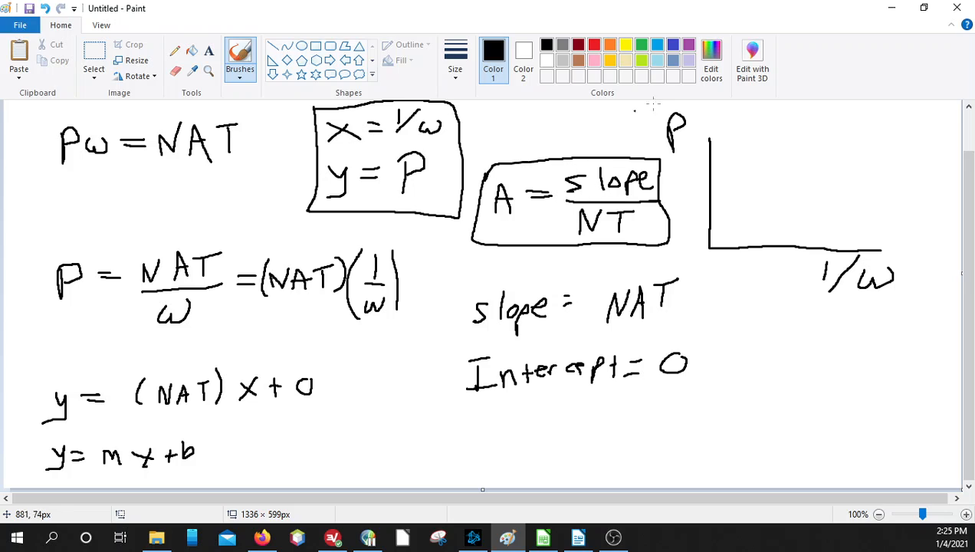
Switch to the LibreOffice Calc sheet and enter the headings 1/w, P1 and P2 in cells E1, F1 and G1.
{"action": "left_click", "coordinate": [892, 8]}
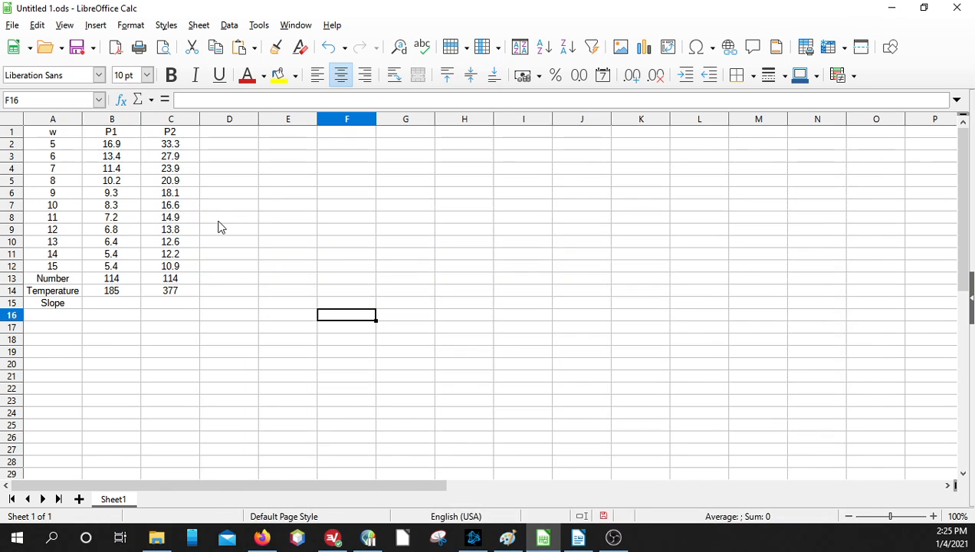
{"action": "left_click", "coordinate": [286, 135]}
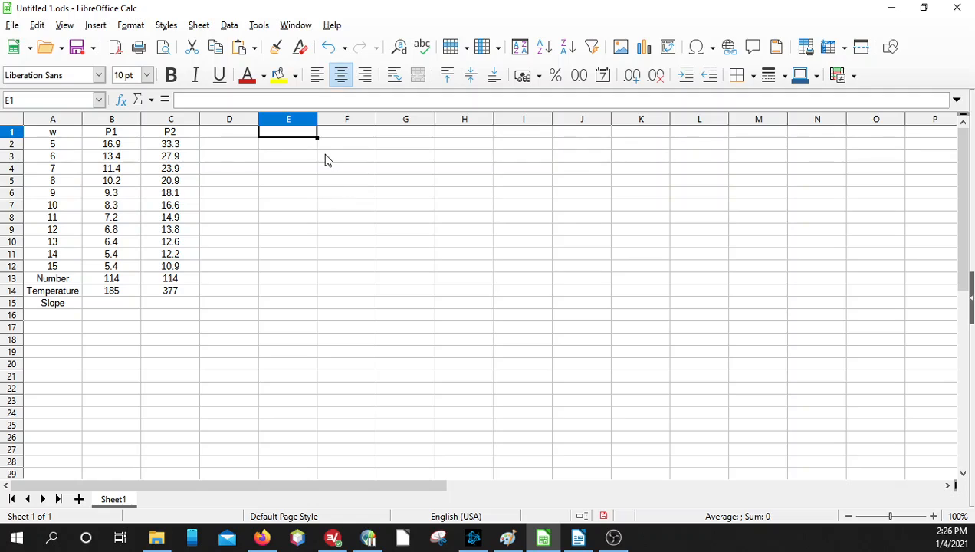
{"action": "left_click", "coordinate": [507, 538]}
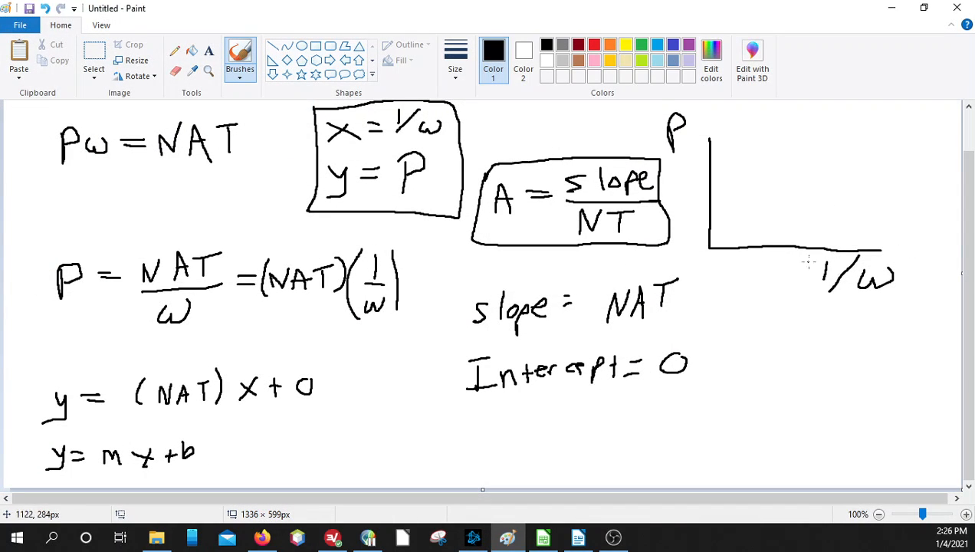
{"action": "left_click", "coordinate": [889, 9]}
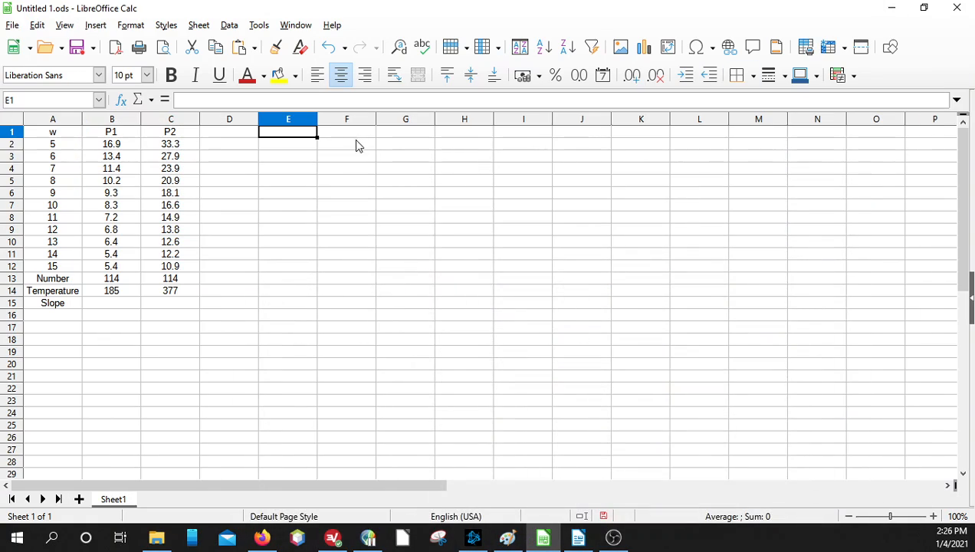
{"action": "type", "text": "1/w"}
{"action": "key", "text": "Return"}
{"action": "key", "text": "Right"}
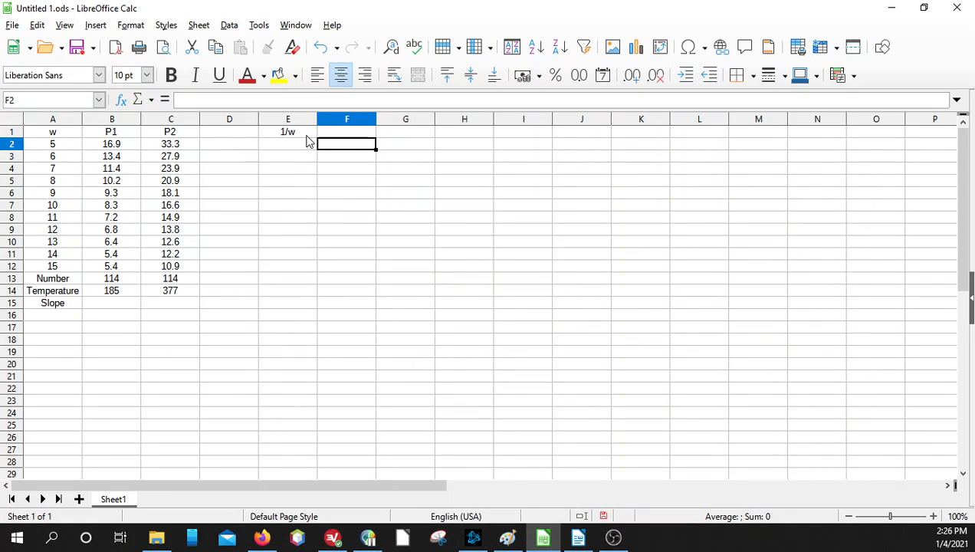
{"action": "key", "text": "Up"}
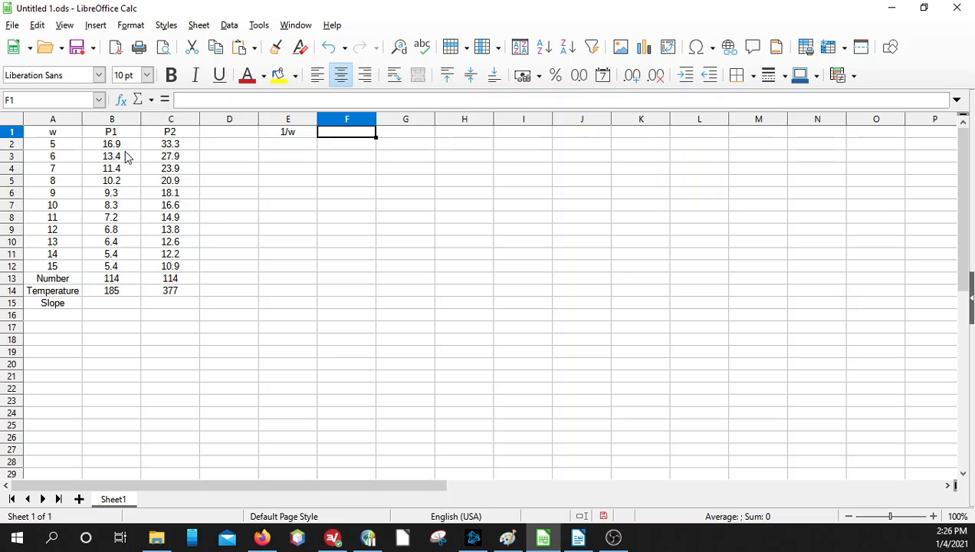
{"action": "type", "text": "=B1"}
{"action": "key", "text": "Tab"}
{"action": "type", "text": "2"}
{"action": "key", "text": "Return"}
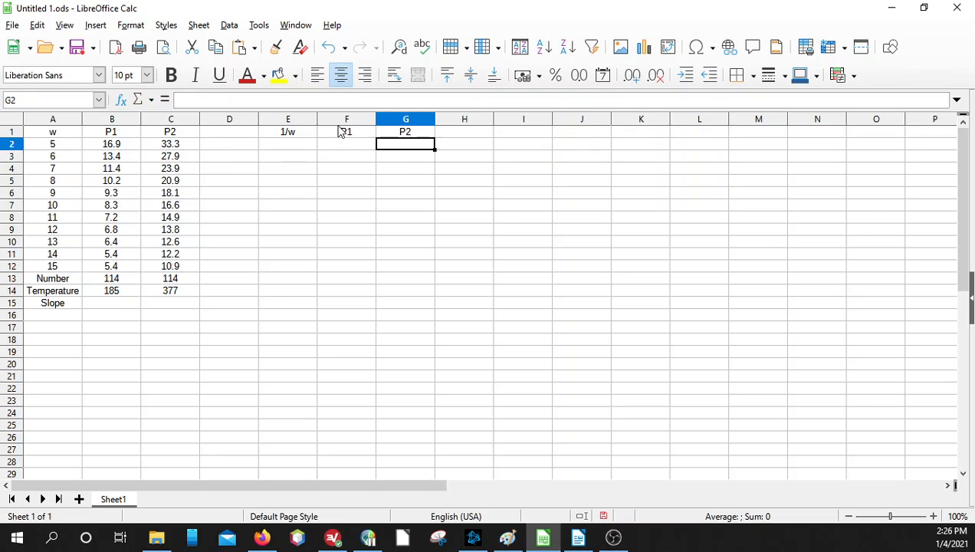
Copy the P1 and P2 pressure values from B2:C12 into F2:G12.
{"action": "key", "text": "Left"}
{"action": "key", "text": "Left"}
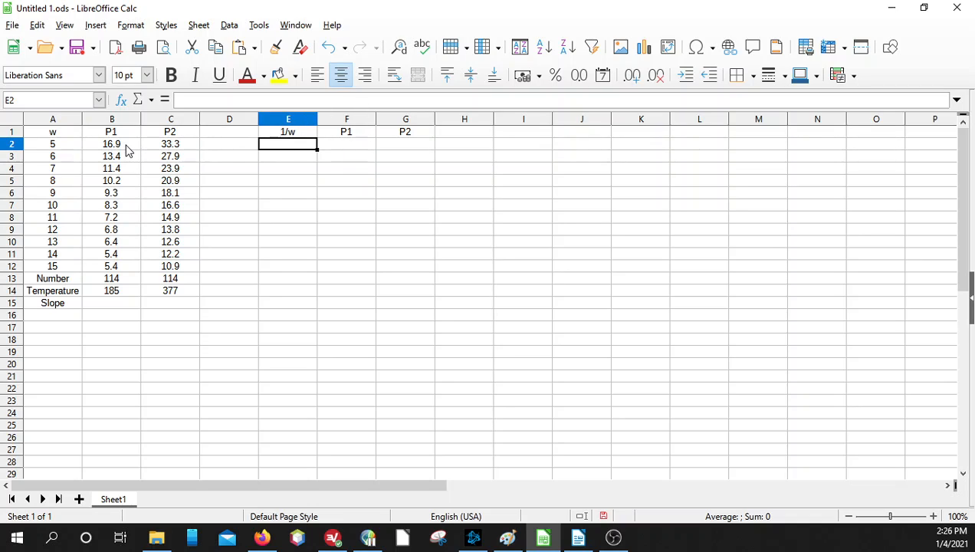
{"action": "left_click_drag", "start_coordinate": [119, 151], "coordinate": [182, 268]}
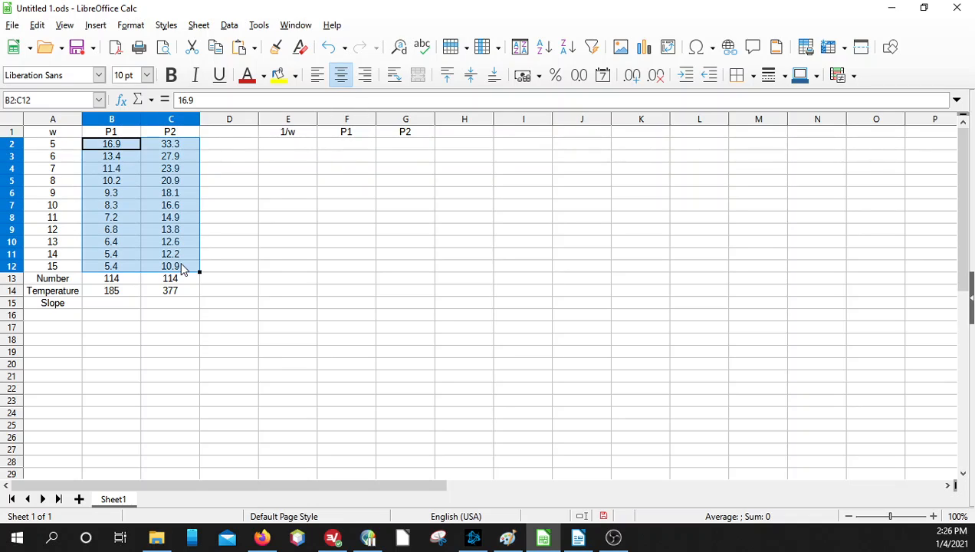
{"action": "right_click", "coordinate": [135, 182]}
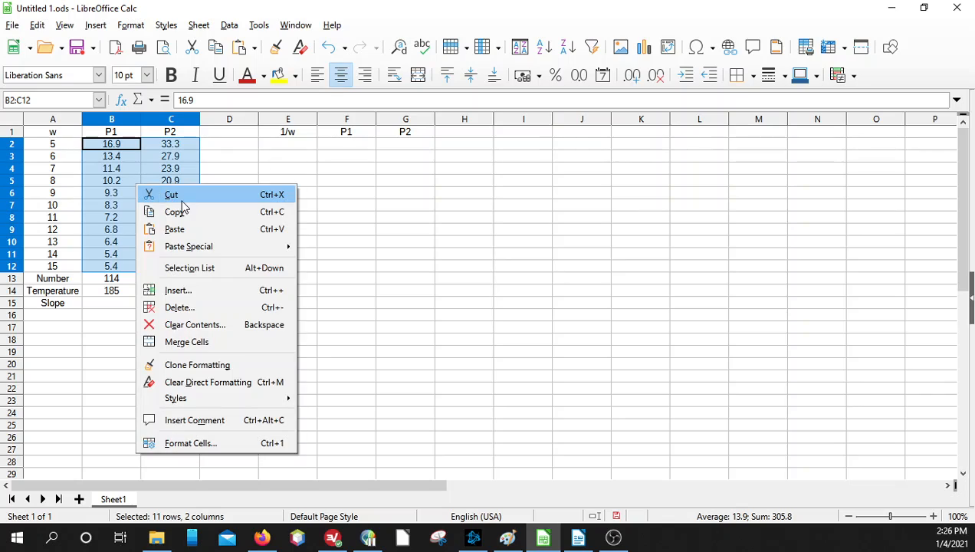
{"action": "left_click", "coordinate": [181, 208]}
{"action": "left_click", "coordinate": [344, 149]}
{"action": "right_click", "coordinate": [344, 148]}
{"action": "left_click", "coordinate": [420, 190]}
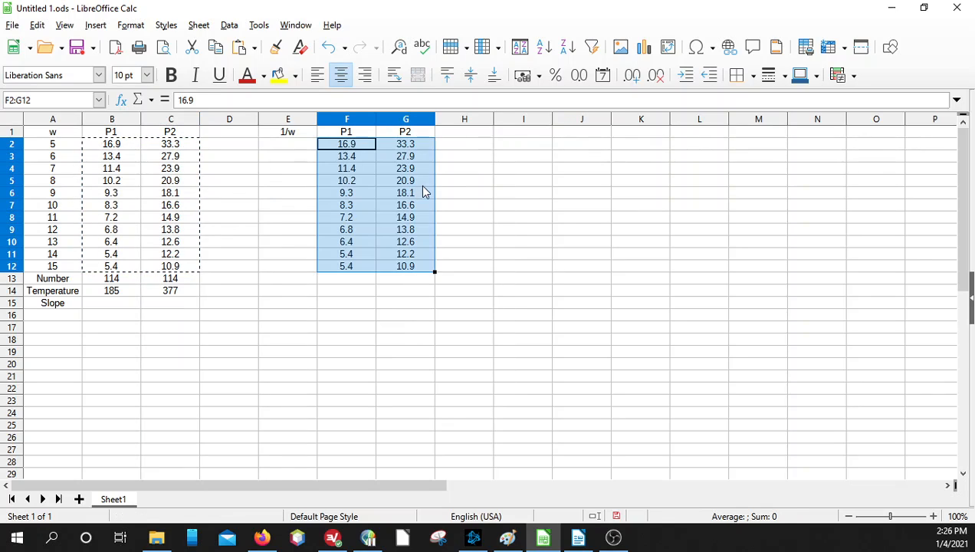
Enter =1/A2 in cell E2 and fill the formula down to E12.
{"action": "left_click", "coordinate": [292, 136]}
{"action": "left_click", "coordinate": [304, 146]}
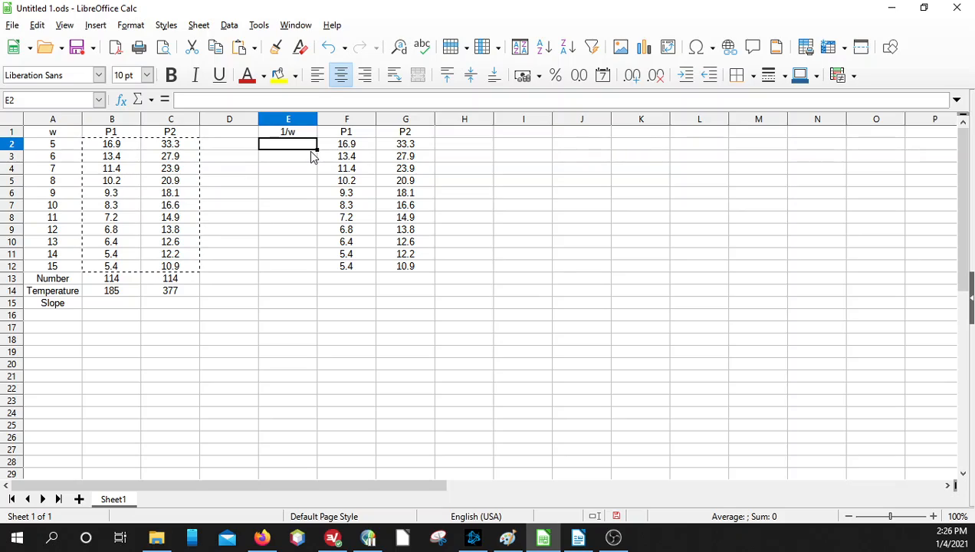
{"action": "type", "text": "=1/"}
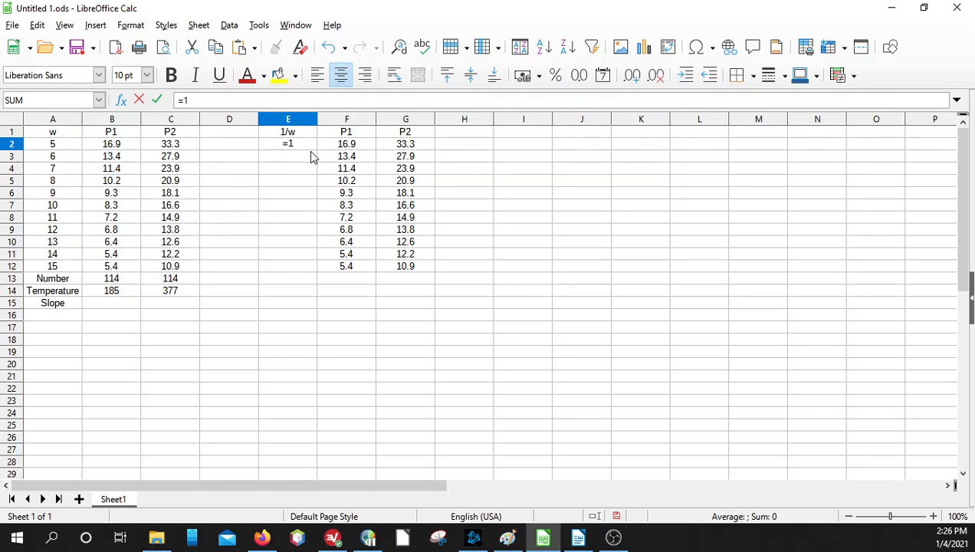
{"action": "left_click", "coordinate": [51, 148]}
{"action": "key", "text": "Return"}
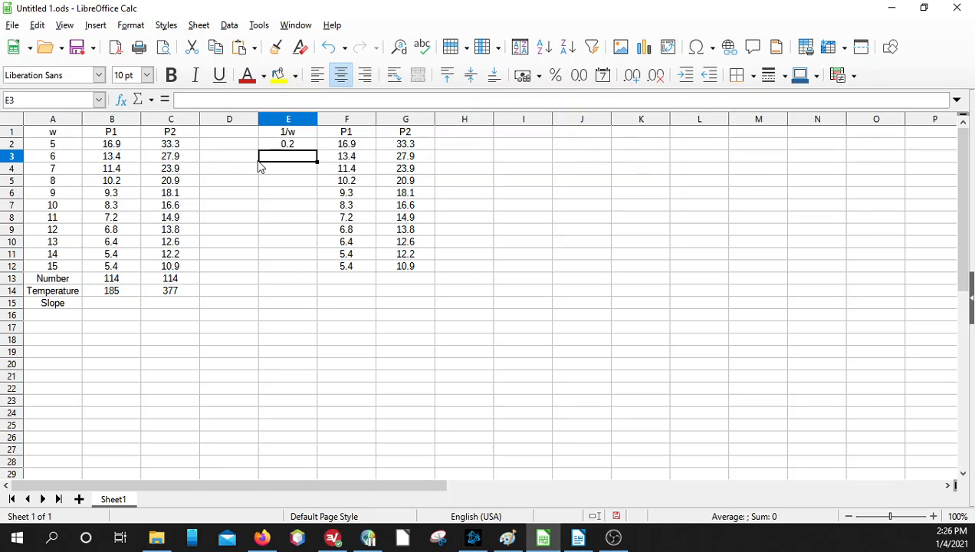
{"action": "left_click", "coordinate": [299, 147]}
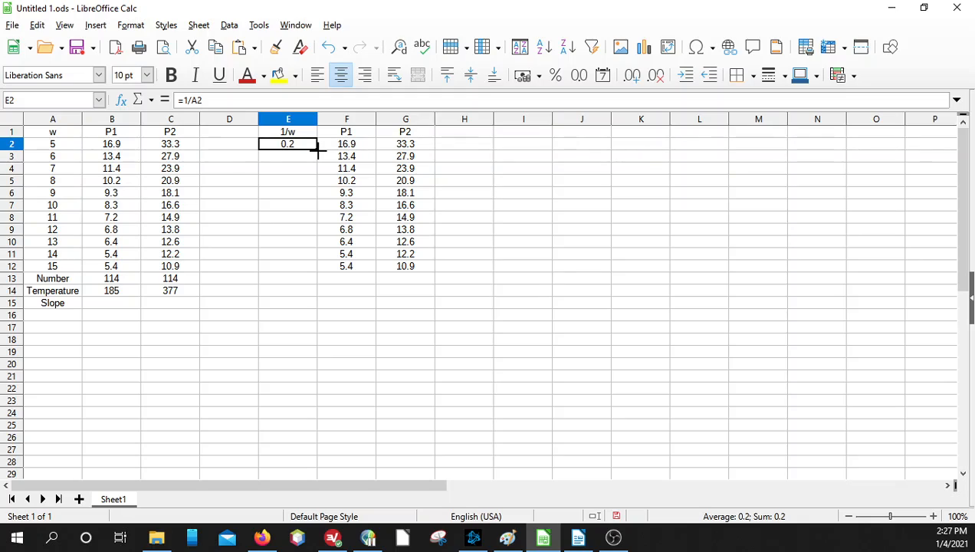
{"action": "left_click_drag", "start_coordinate": [316, 151], "coordinate": [300, 268]}
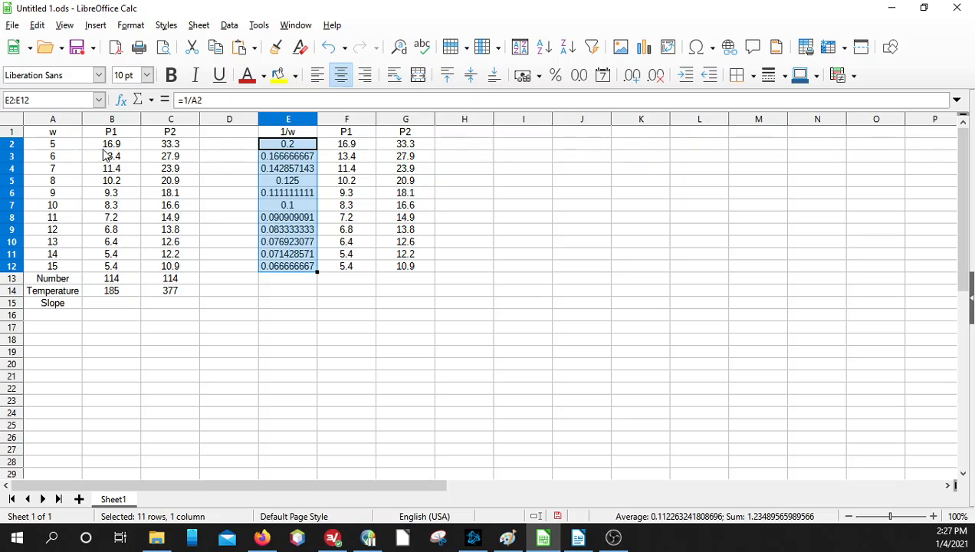
Examine the filled formulas in the 1/w column cell by cell, checking which width cell each one references.
{"action": "left_click", "coordinate": [306, 158]}
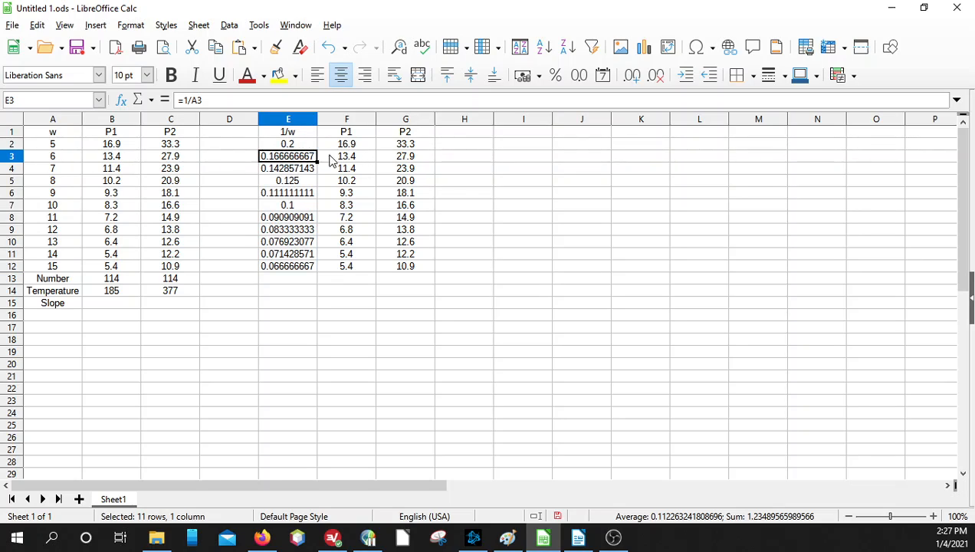
{"action": "key", "text": "Down"}
{"action": "key", "text": "Down"}
{"action": "key", "text": "Down"}
{"action": "key", "text": "Down"}
{"action": "key", "text": "Down"}
{"action": "key", "text": "Down"}
{"action": "key", "text": "Down"}
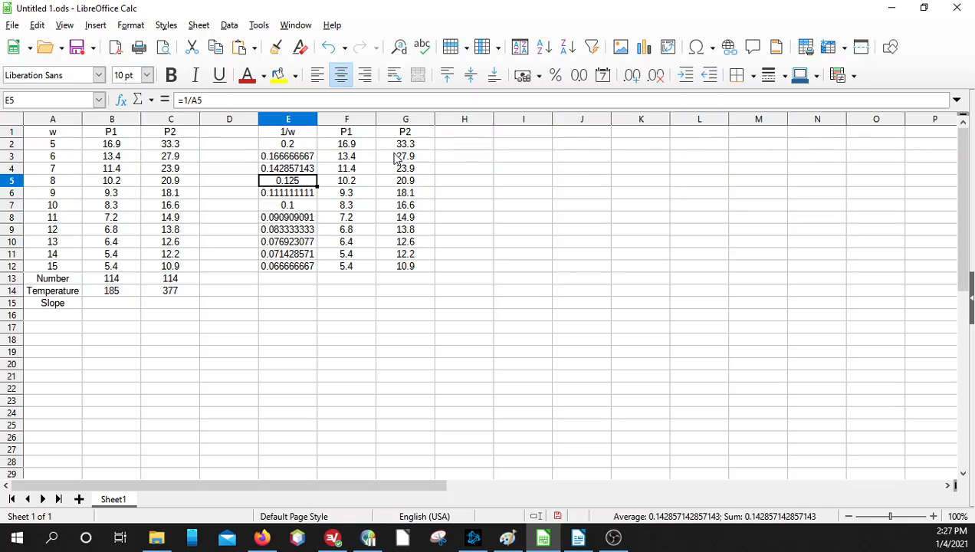
{"action": "key", "text": "Down"}
{"action": "key", "text": "Down"}
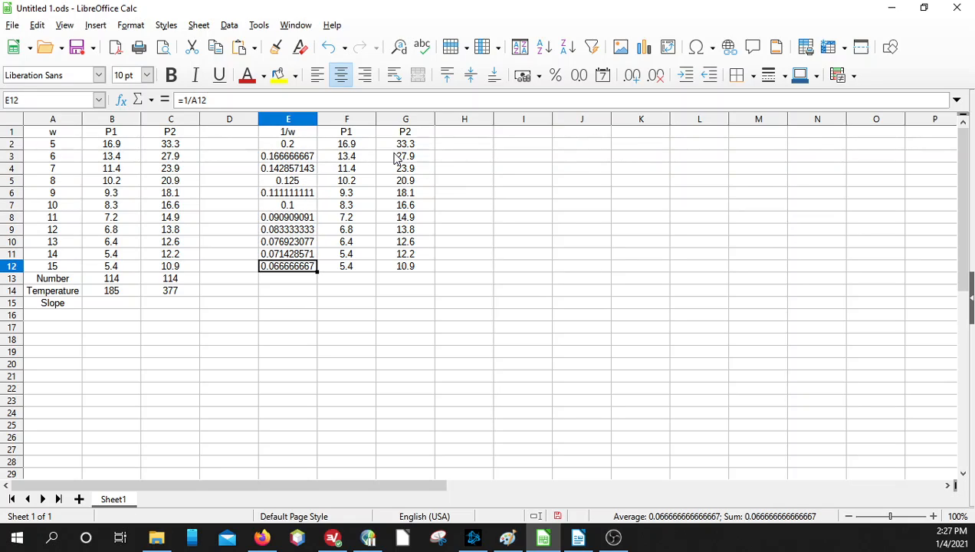
{"action": "key", "text": "Up"}
{"action": "key", "text": "Up"}
{"action": "key", "text": "Up"}
{"action": "key", "text": "Up"}
{"action": "key", "text": "Up"}
{"action": "key", "text": "Up"}
{"action": "key", "text": "Up"}
{"action": "key", "text": "Up"}
{"action": "key", "text": "Up"}
{"action": "key", "text": "Up"}
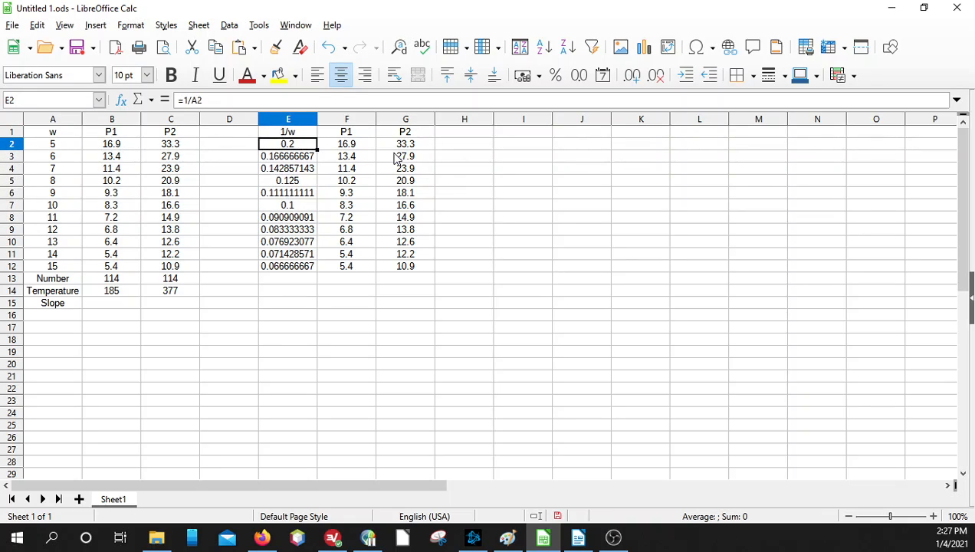
{"action": "key", "text": "Down"}
{"action": "key", "text": "Up"}
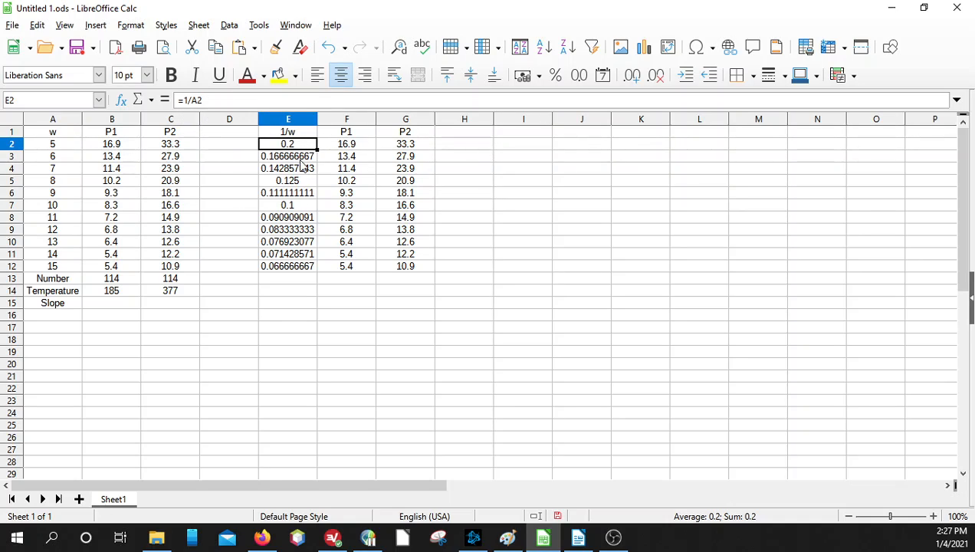
Make the reference in E2 absolute as =1/$A$2 and fill the formula down to E12.
{"action": "left_click", "coordinate": [191, 100]}
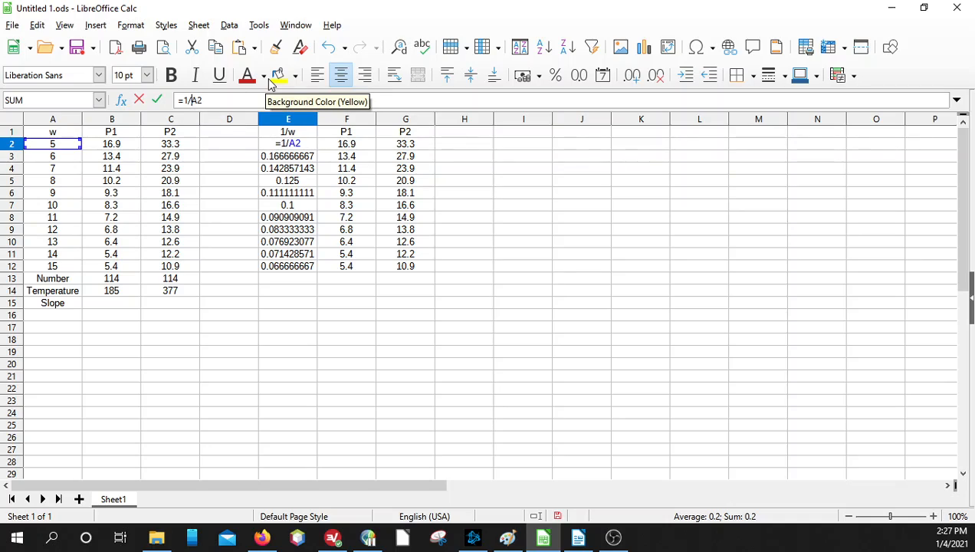
{"action": "key", "text": "Return"}
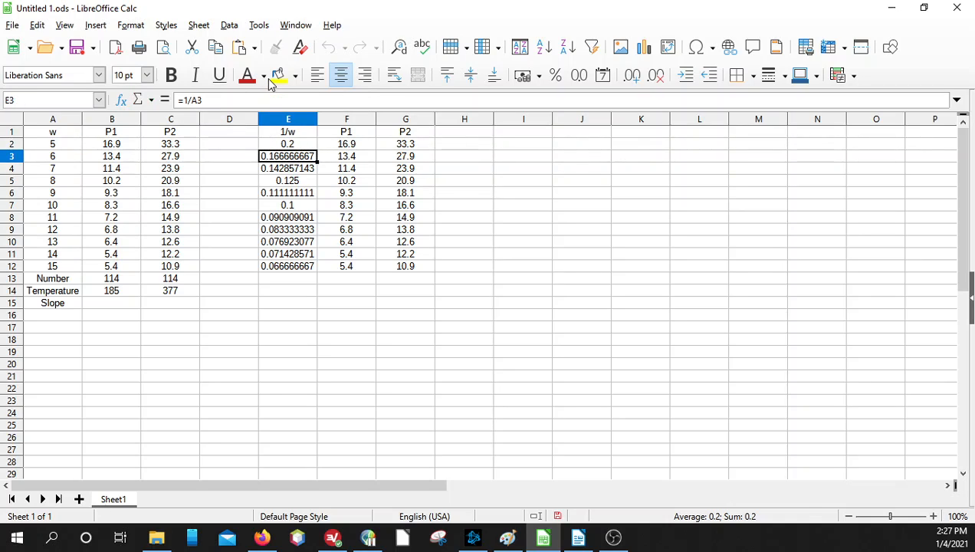
{"action": "left_click", "coordinate": [306, 145]}
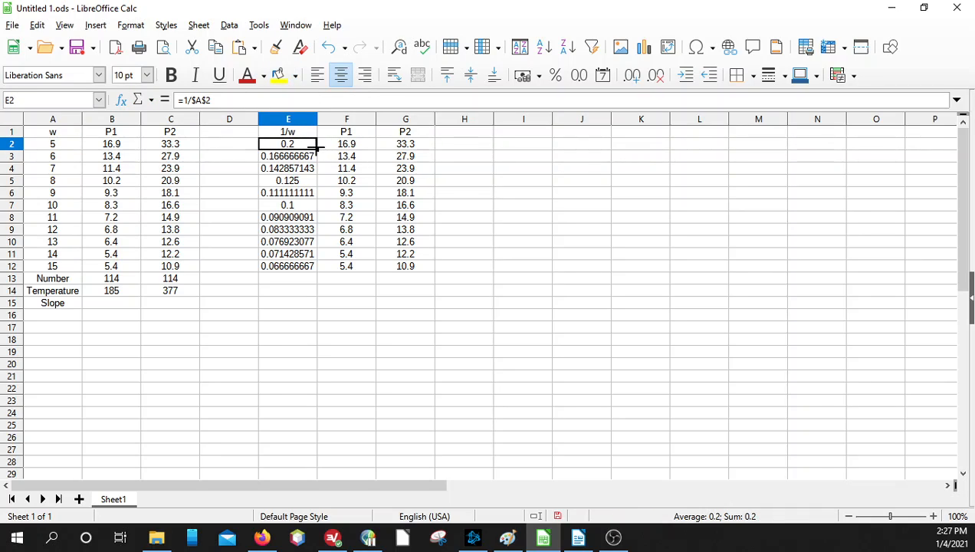
{"action": "left_click_drag", "start_coordinate": [316, 149], "coordinate": [313, 273]}
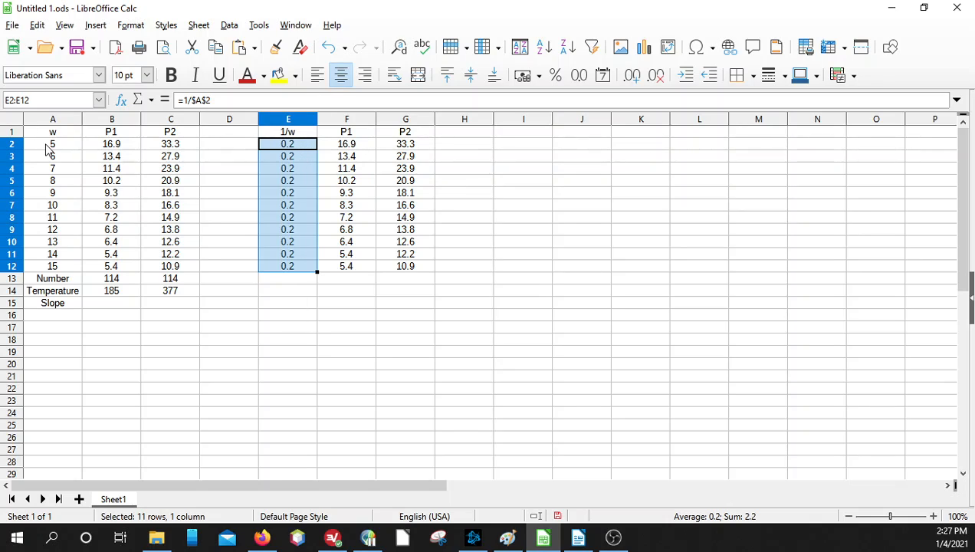
{"action": "left_click", "coordinate": [201, 100]}
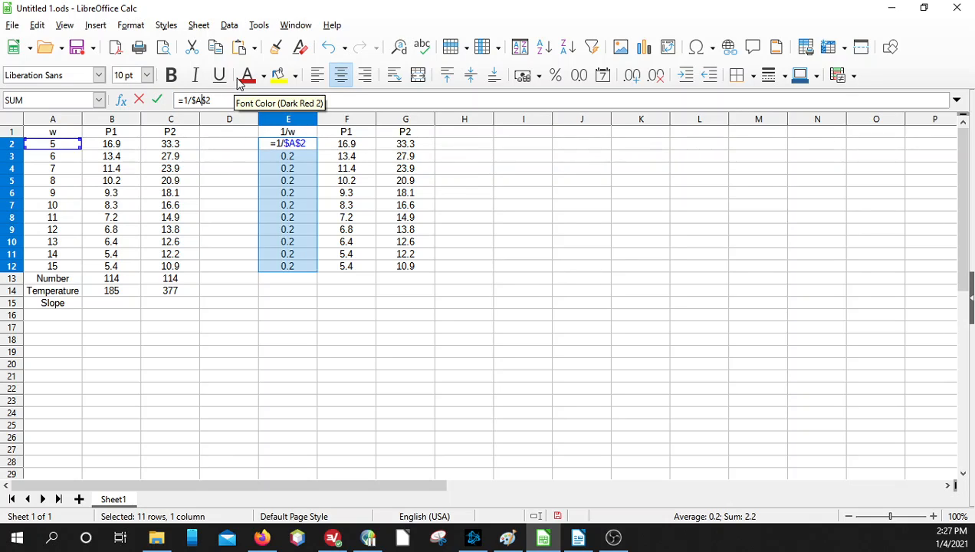
{"action": "key", "text": "BackSpace"}
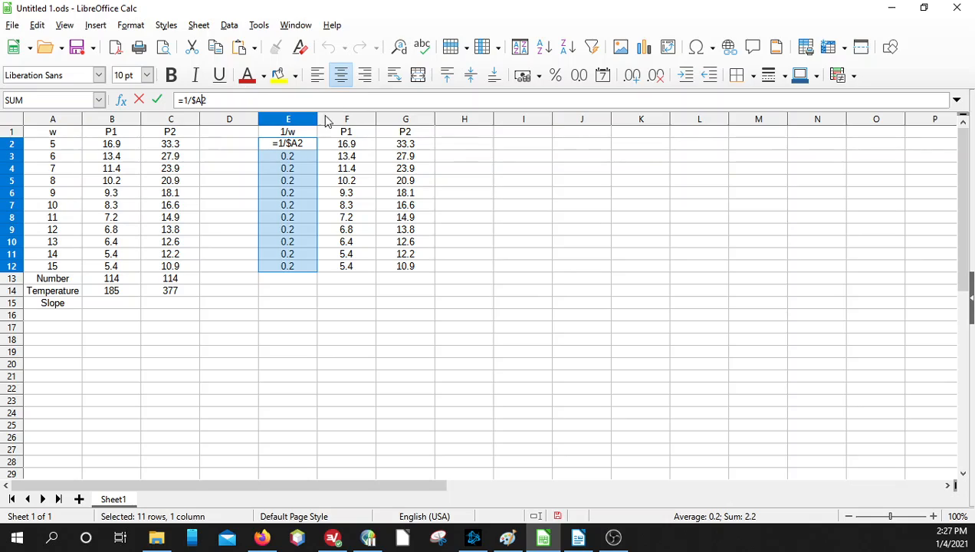
{"action": "left_click", "coordinate": [220, 217]}
{"action": "key", "text": "Escape"}
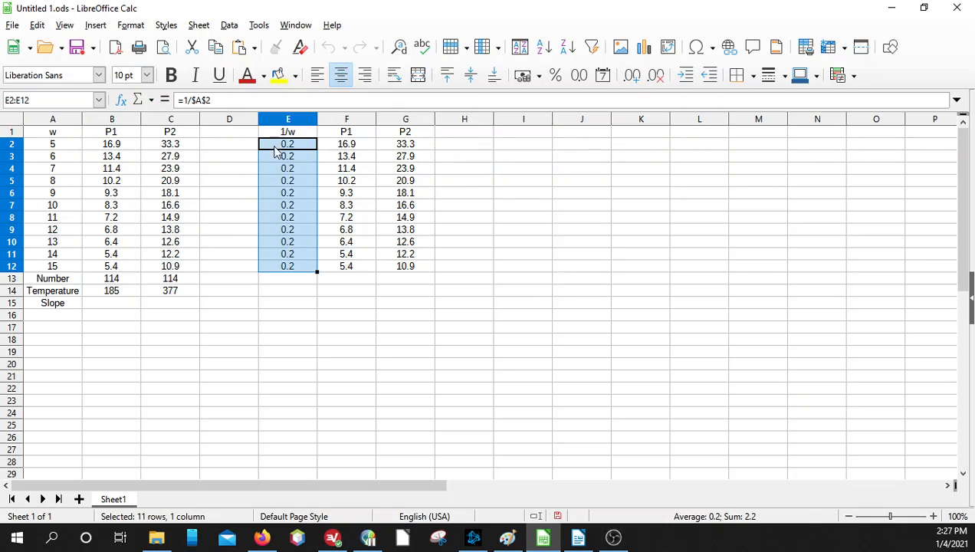
Change the formula in E2 to =1/$A2 so only the column is fixed, and fill it down to E12.
{"action": "left_click", "coordinate": [204, 101]}
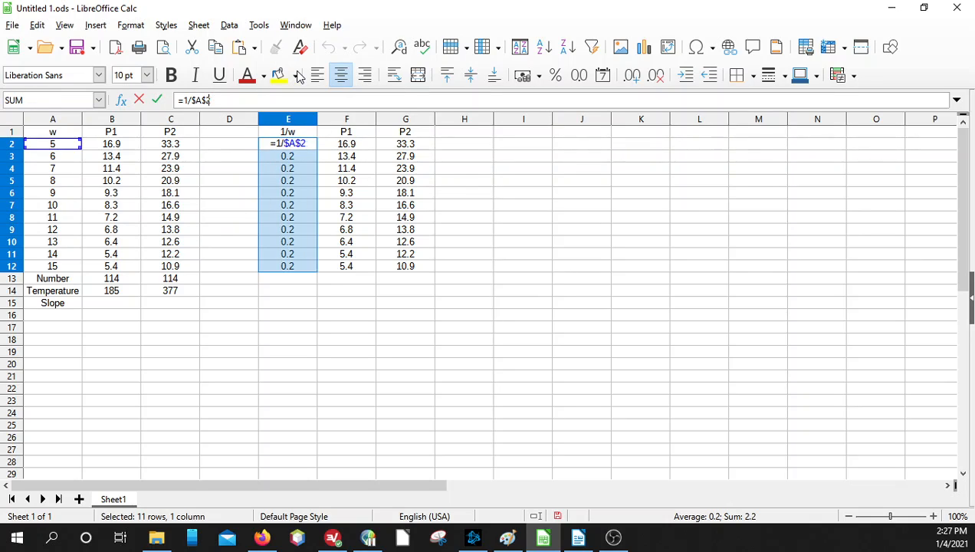
{"action": "key", "text": "Return"}
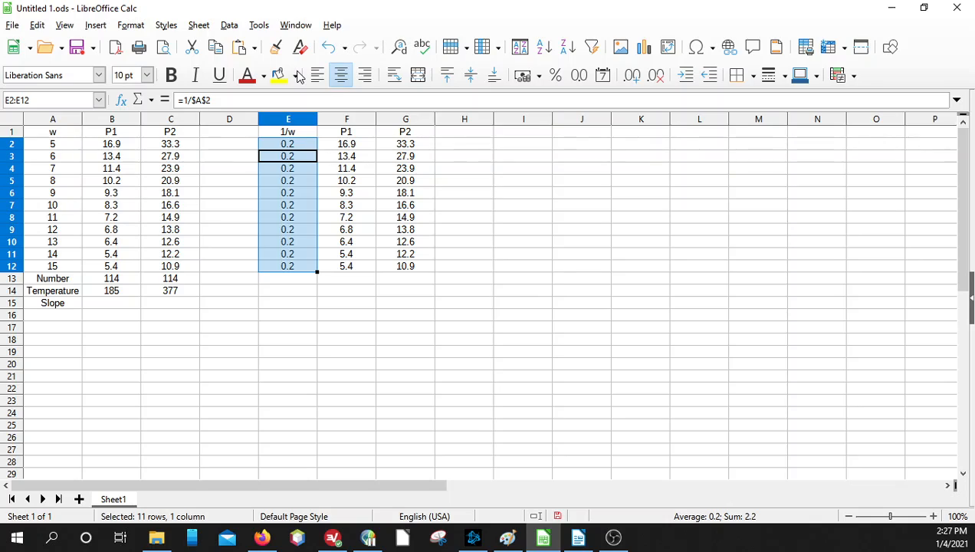
{"action": "left_click", "coordinate": [309, 144]}
{"action": "left_click_drag", "start_coordinate": [317, 149], "coordinate": [299, 270]}
{"action": "left_click", "coordinate": [270, 307]}
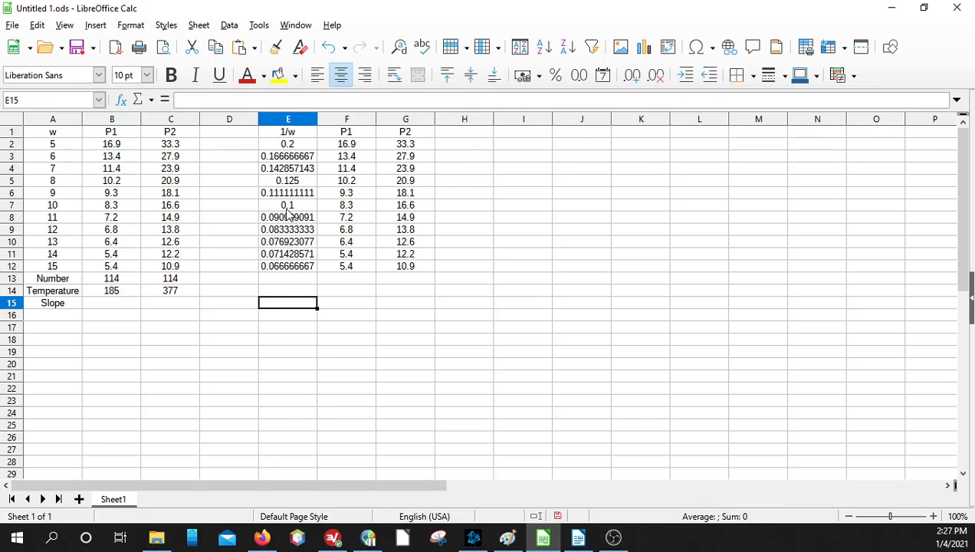
Check the filled formulas in several 1/w cells from E2 down to E12 to see which width cell each references.
{"action": "left_click", "coordinate": [299, 149]}
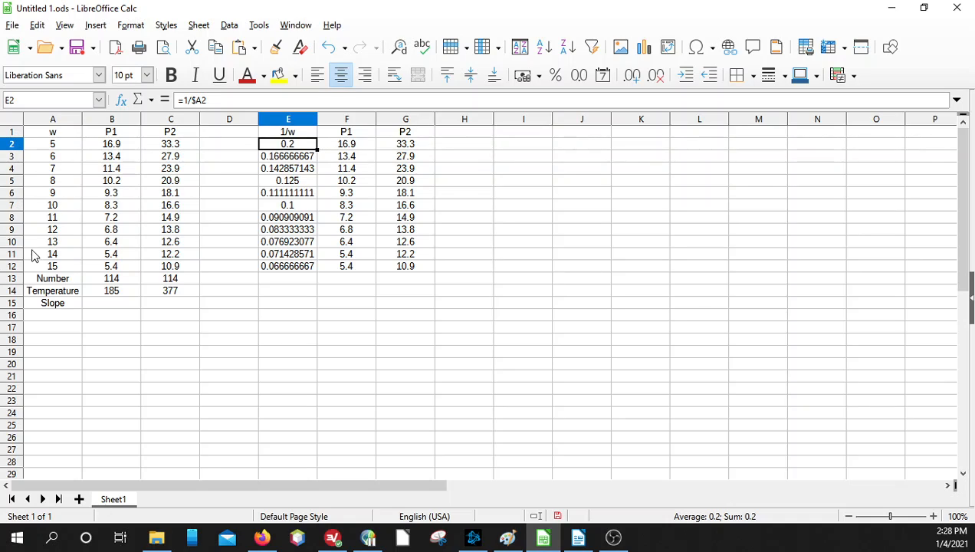
{"action": "left_click", "coordinate": [303, 158]}
{"action": "left_click", "coordinate": [309, 170]}
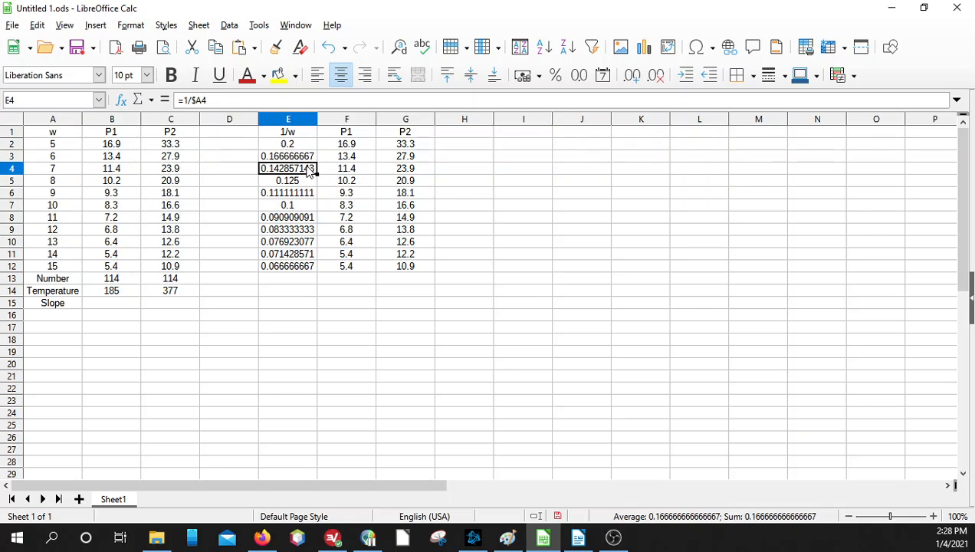
{"action": "left_click", "coordinate": [290, 193]}
{"action": "left_click", "coordinate": [288, 267]}
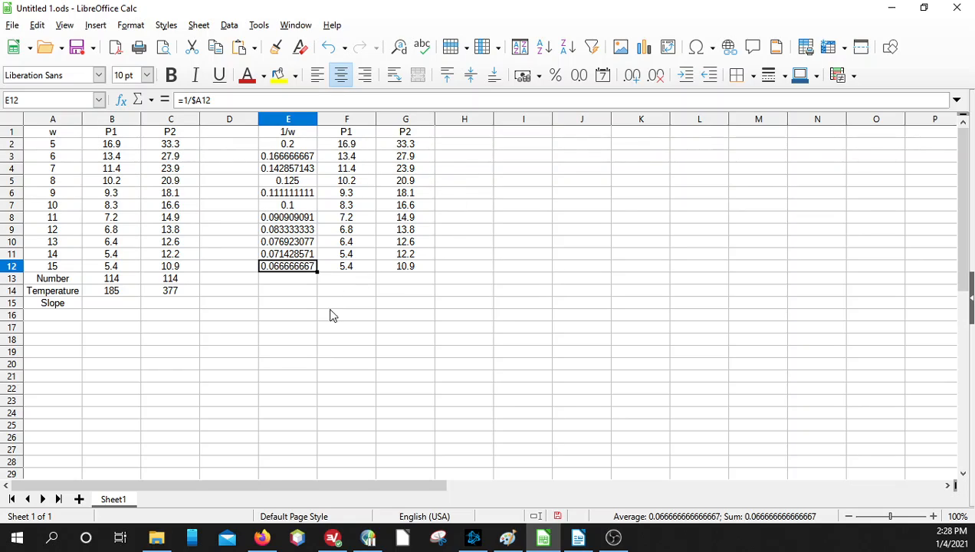
{"action": "left_click_drag", "start_coordinate": [329, 306], "coordinate": [331, 316]}
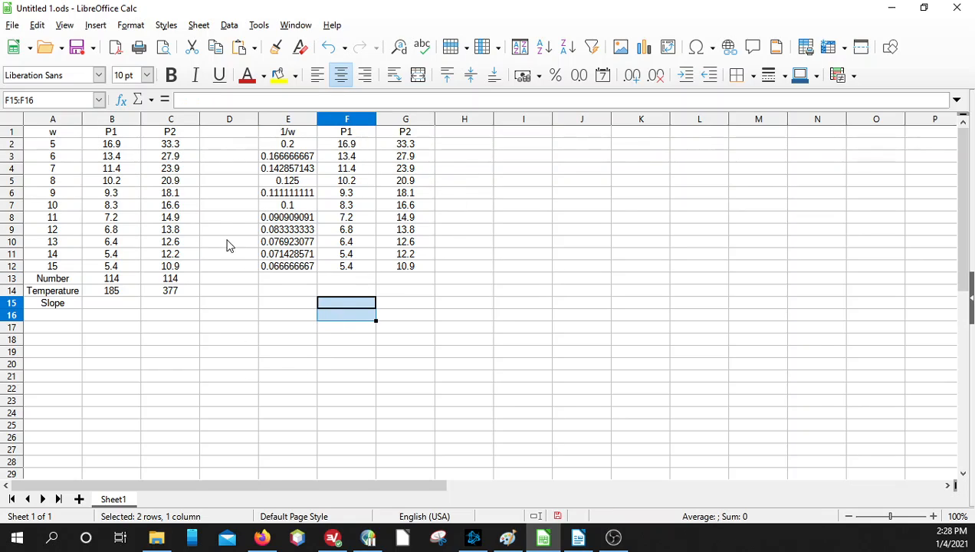
Try to copy the Number, Temperature and Slope rows (A13:C15) to the block starting at E13.
{"action": "left_click", "coordinate": [296, 148]}
{"action": "left_click", "coordinate": [460, 328]}
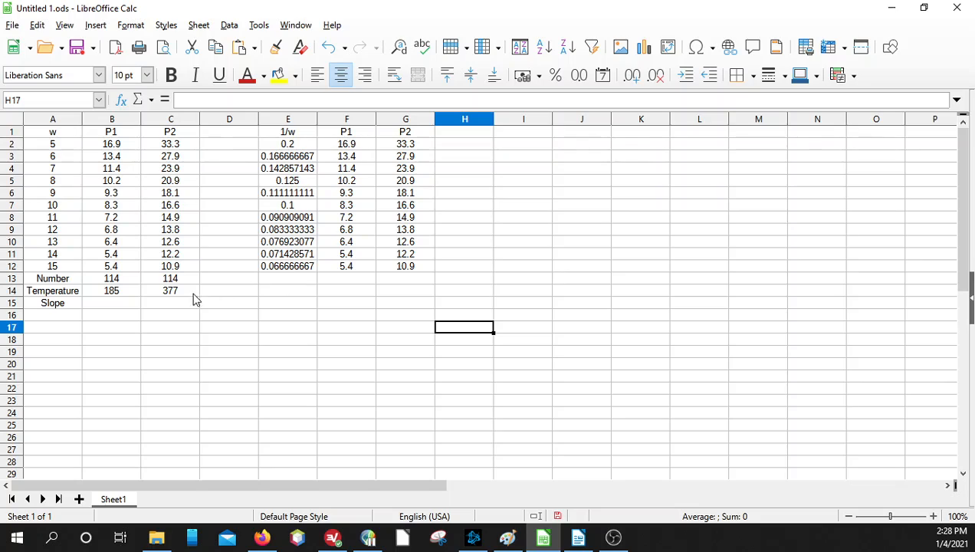
{"action": "left_click_drag", "start_coordinate": [58, 281], "coordinate": [163, 309]}
{"action": "right_click", "coordinate": [64, 280]}
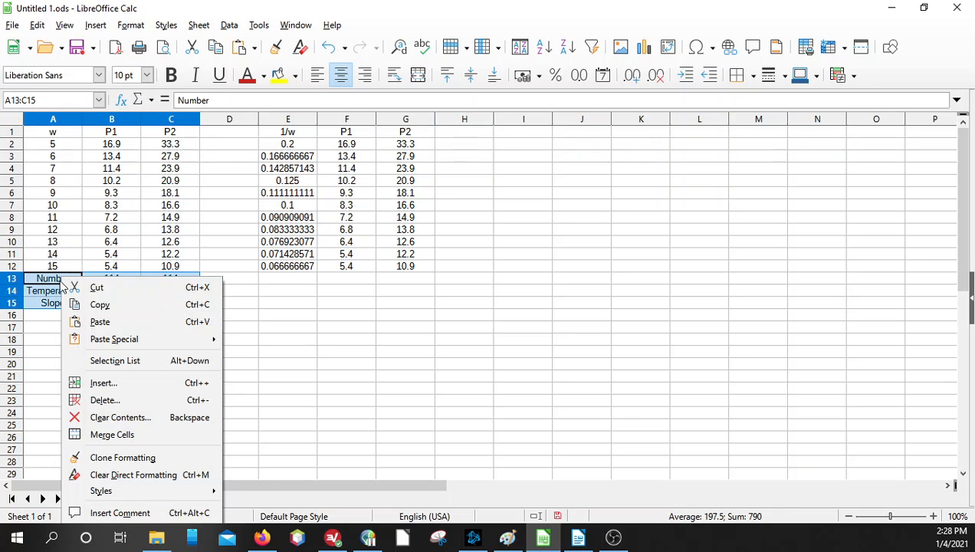
{"action": "left_click", "coordinate": [99, 305]}
{"action": "left_click", "coordinate": [289, 278]}
{"action": "right_click", "coordinate": [289, 279]}
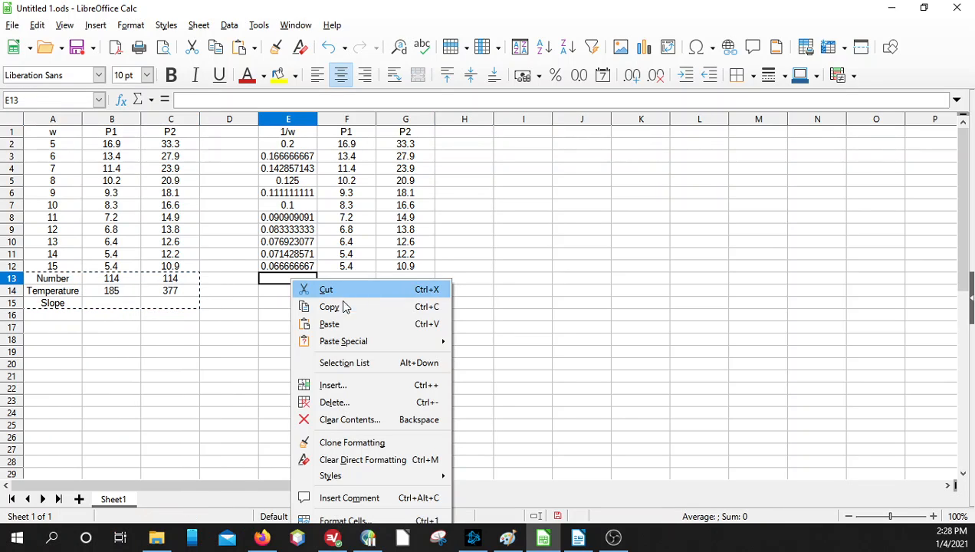
{"action": "left_click", "coordinate": [342, 306]}
{"action": "right_click", "coordinate": [289, 280]}
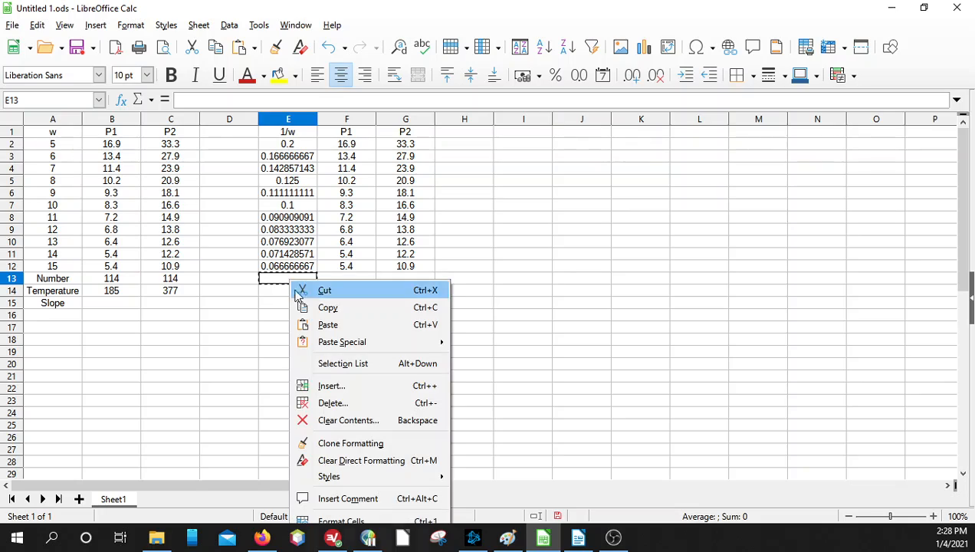
{"action": "left_click", "coordinate": [338, 325]}
Copy the Number, Temperature and Slope rows in A13:C15 and paste them starting at cell E13.
{"action": "left_click_drag", "start_coordinate": [60, 281], "coordinate": [177, 310]}
{"action": "right_click", "coordinate": [156, 298]}
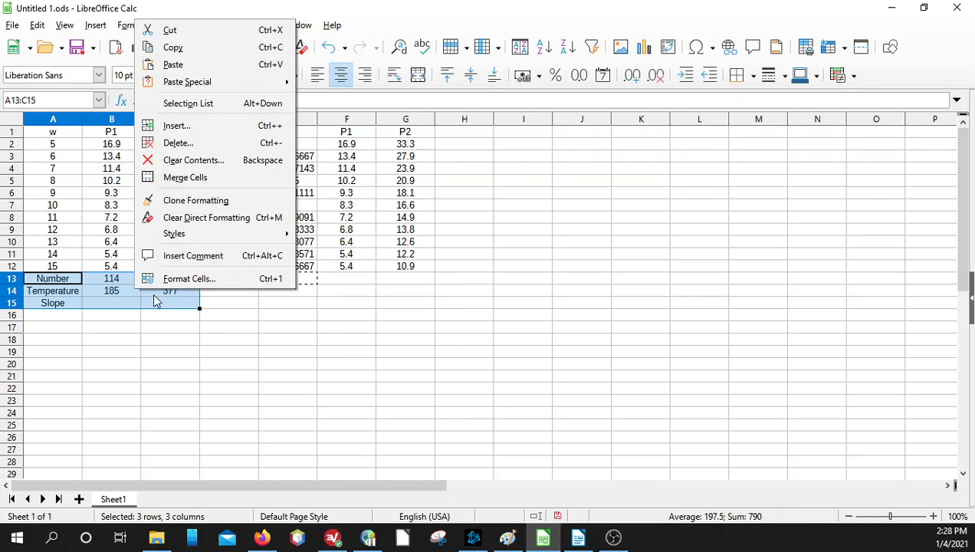
{"action": "left_click", "coordinate": [189, 45]}
{"action": "right_click", "coordinate": [285, 282]}
{"action": "left_click", "coordinate": [368, 322]}
{"action": "left_click", "coordinate": [273, 362]}
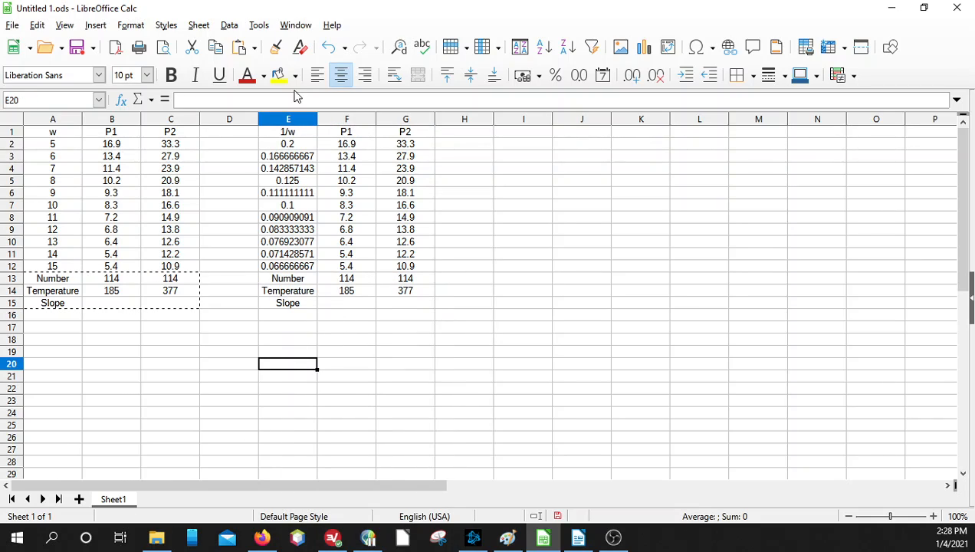
Insert an XY (Scatter) chart of P1 and P2 against 1/w from the range E2:G12.
{"action": "left_click_drag", "start_coordinate": [289, 147], "coordinate": [408, 268]}
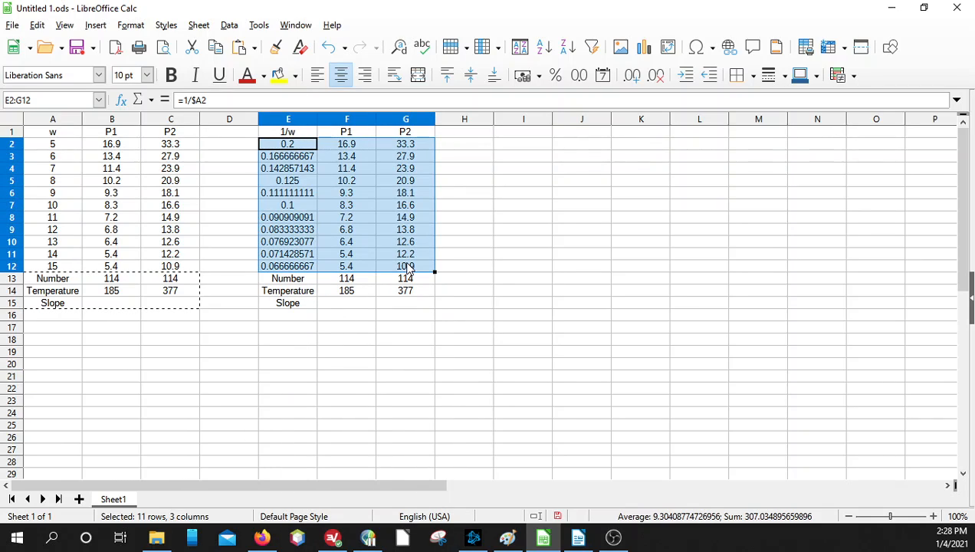
{"action": "left_click", "coordinate": [93, 27]}
{"action": "left_click", "coordinate": [117, 60]}
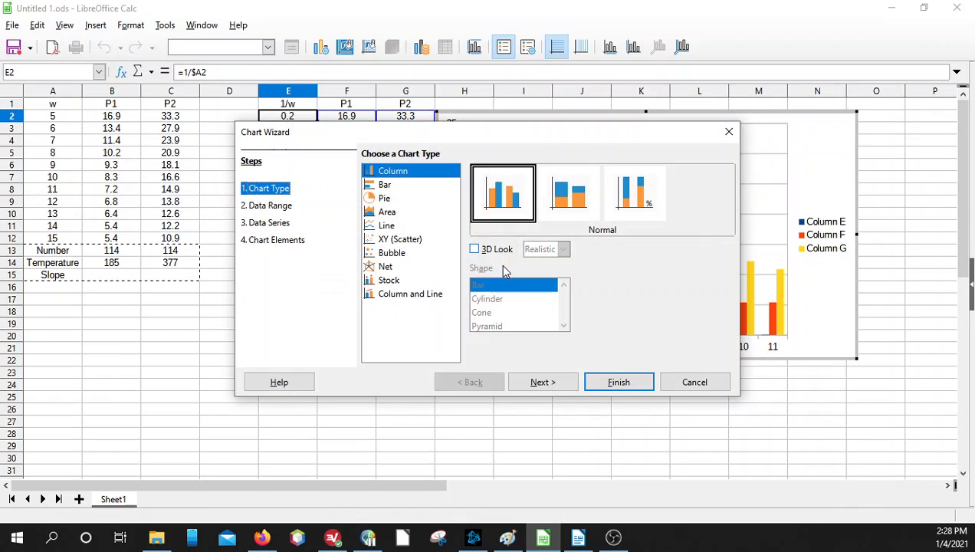
{"action": "left_click", "coordinate": [394, 244]}
{"action": "left_click", "coordinate": [623, 384]}
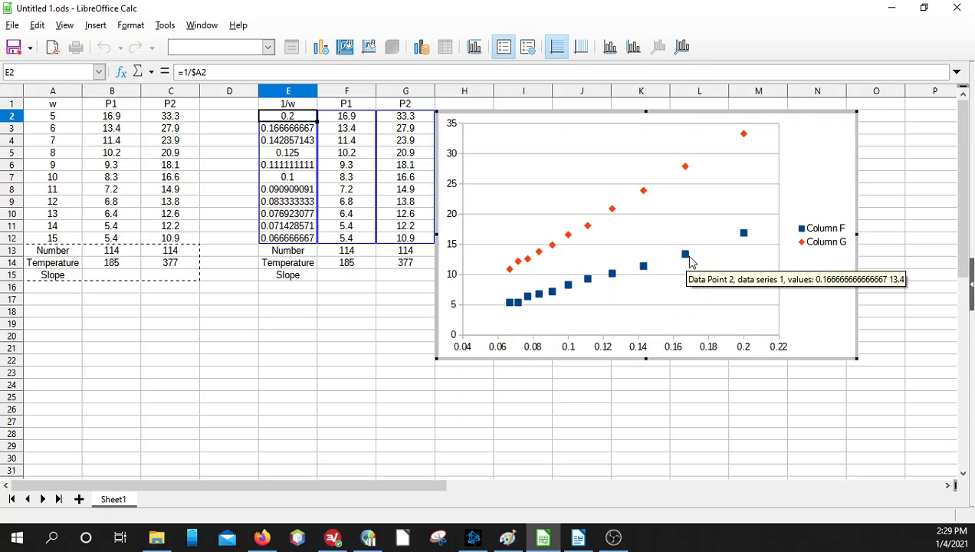
Format the chart's Column G data series with smaller circle markers.
{"action": "mouse_move", "coordinate": [687, 262]}
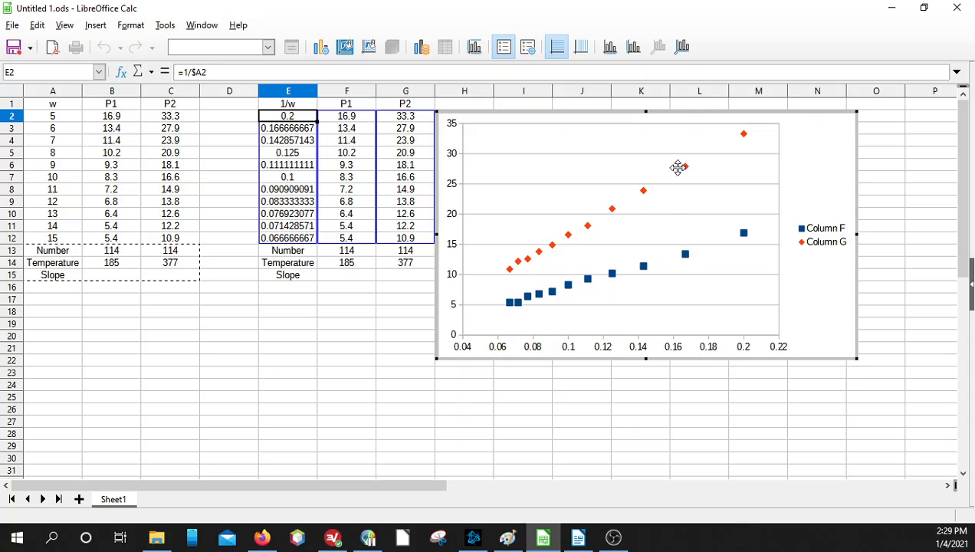
{"action": "mouse_move", "coordinate": [687, 170]}
{"action": "double_click", "coordinate": [684, 168]}
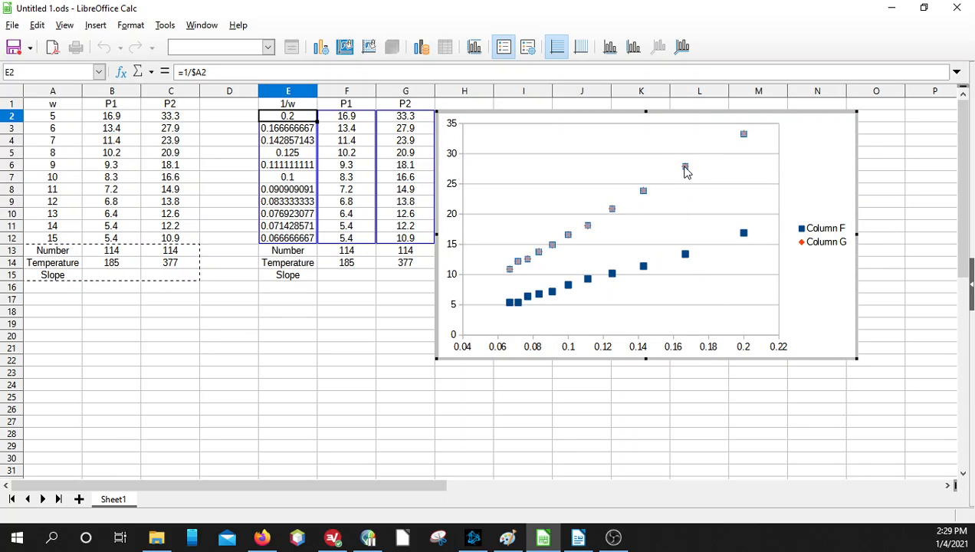
{"action": "left_click", "coordinate": [683, 63]}
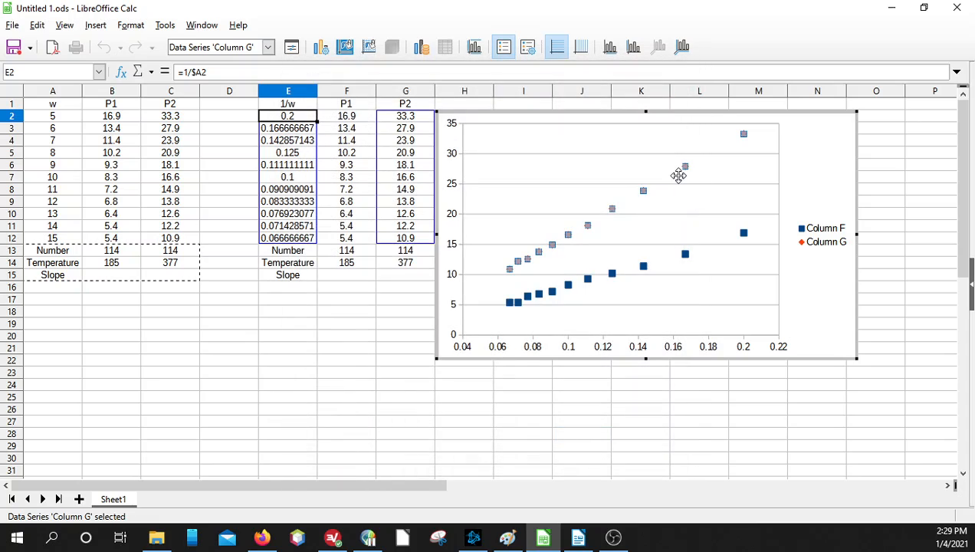
{"action": "right_click", "coordinate": [685, 170]}
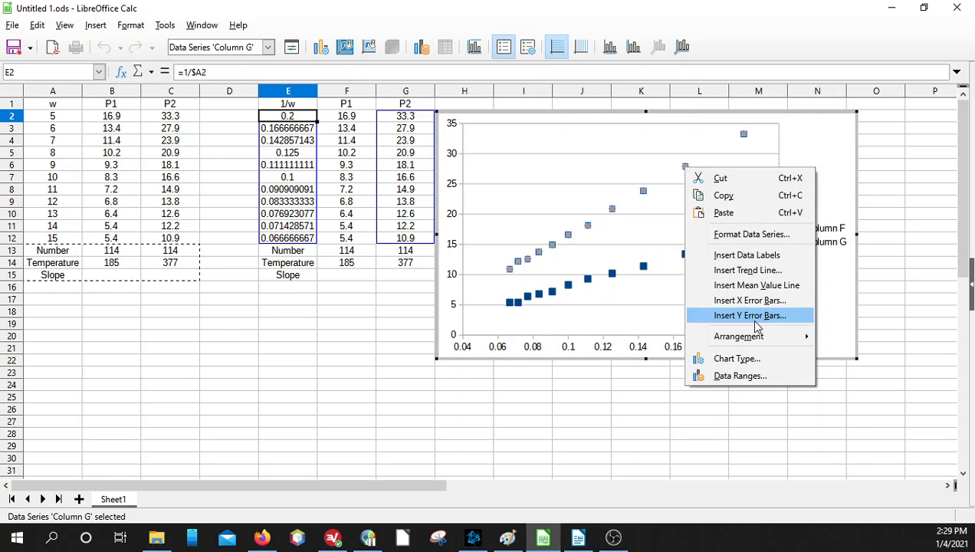
{"action": "left_click", "coordinate": [750, 239]}
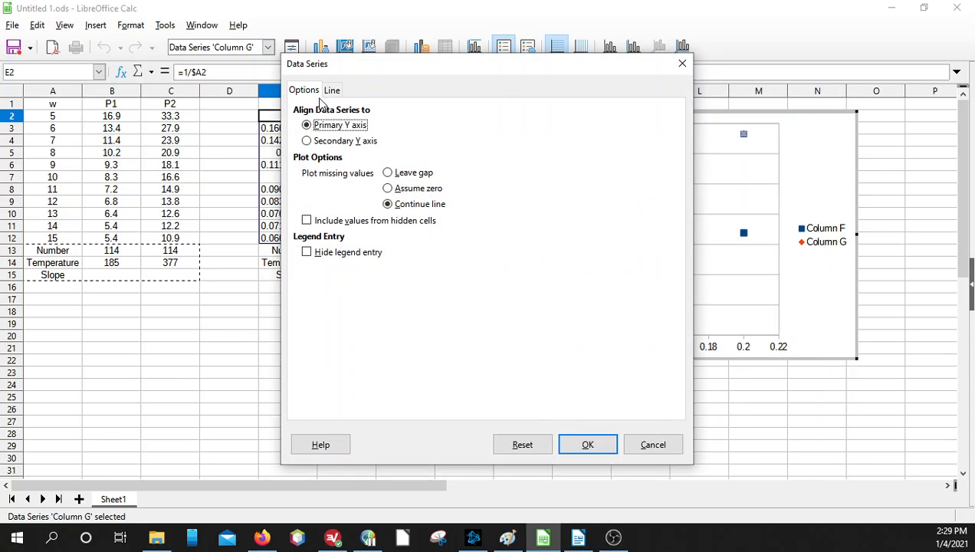
{"action": "left_click", "coordinate": [331, 89]}
{"action": "left_click", "coordinate": [607, 142]}
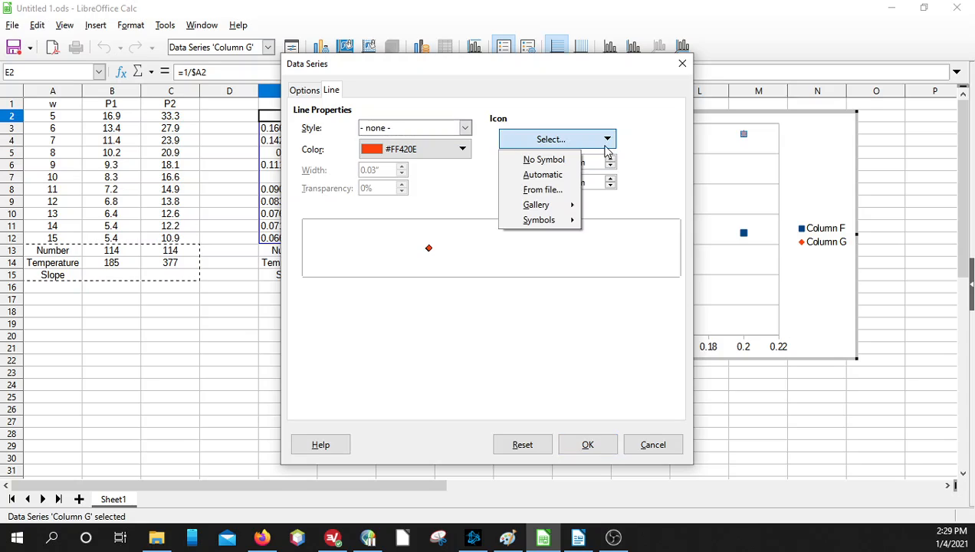
{"action": "mouse_move", "coordinate": [567, 223]}
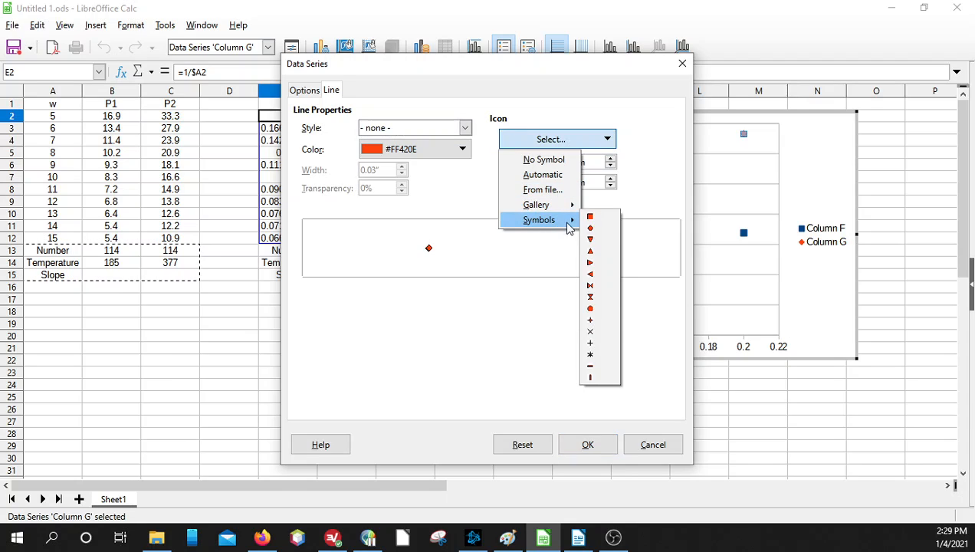
{"action": "left_click", "coordinate": [591, 309]}
{"action": "left_click", "coordinate": [610, 167]}
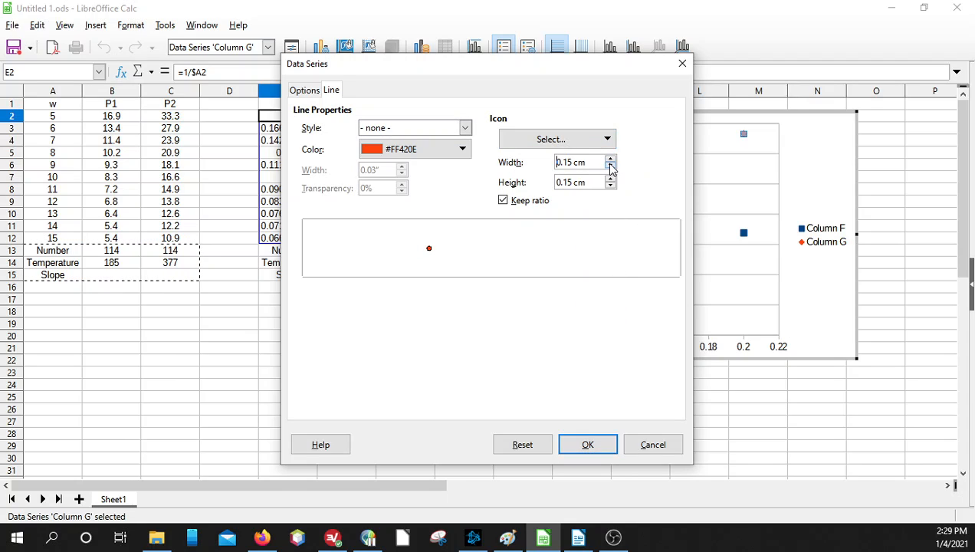
{"action": "left_click", "coordinate": [609, 167]}
{"action": "left_click", "coordinate": [585, 444]}
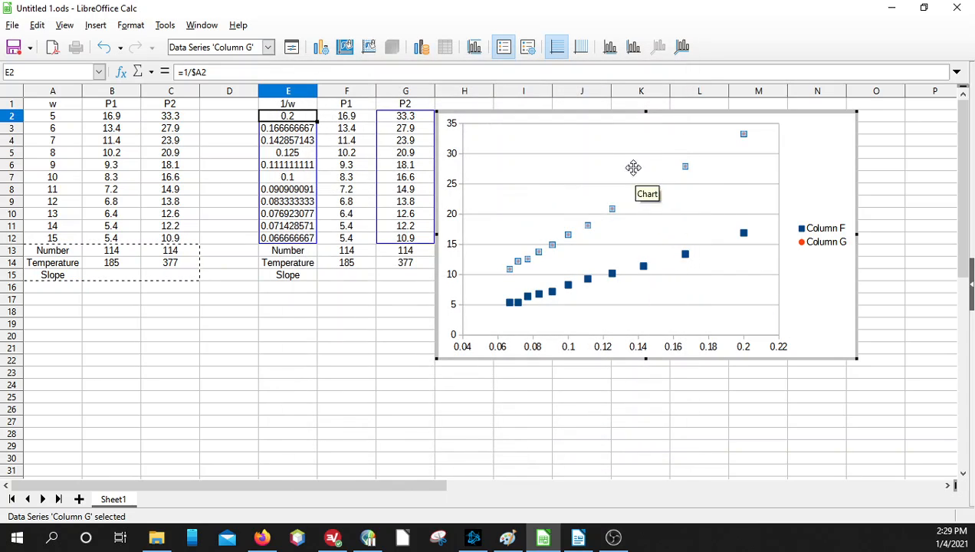
Undo the marker formatting of the Column G data series and leave chart editing.
{"action": "left_click", "coordinate": [36, 24]}
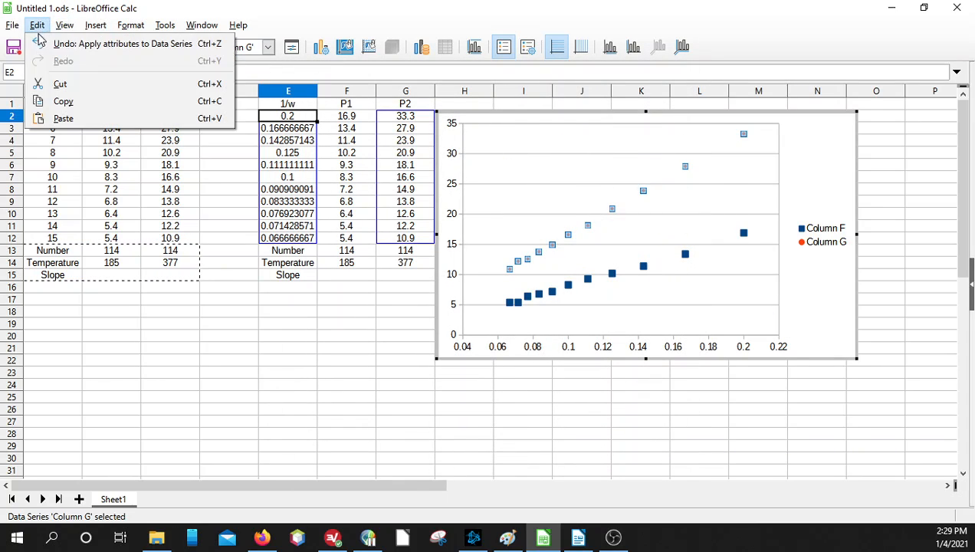
{"action": "left_click", "coordinate": [62, 43]}
{"action": "left_click", "coordinate": [667, 435]}
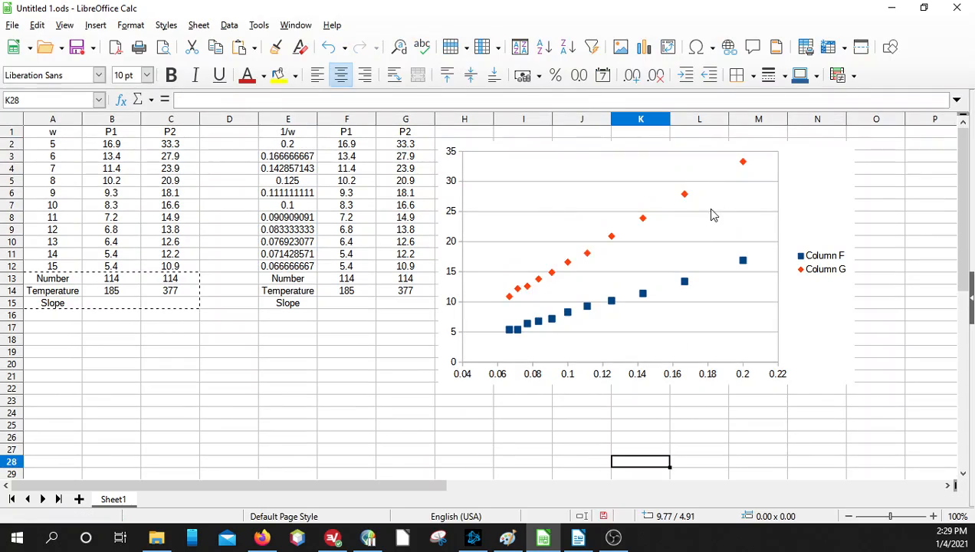
Change the Column G data series markers to circles 0.10 cm wide and high.
{"action": "double_click", "coordinate": [686, 192]}
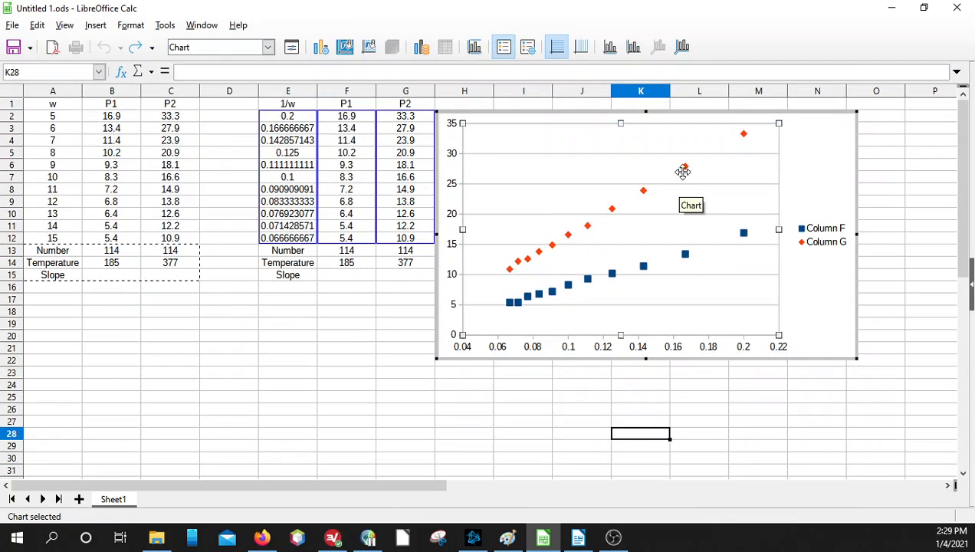
{"action": "left_click", "coordinate": [686, 168]}
{"action": "right_click", "coordinate": [686, 172]}
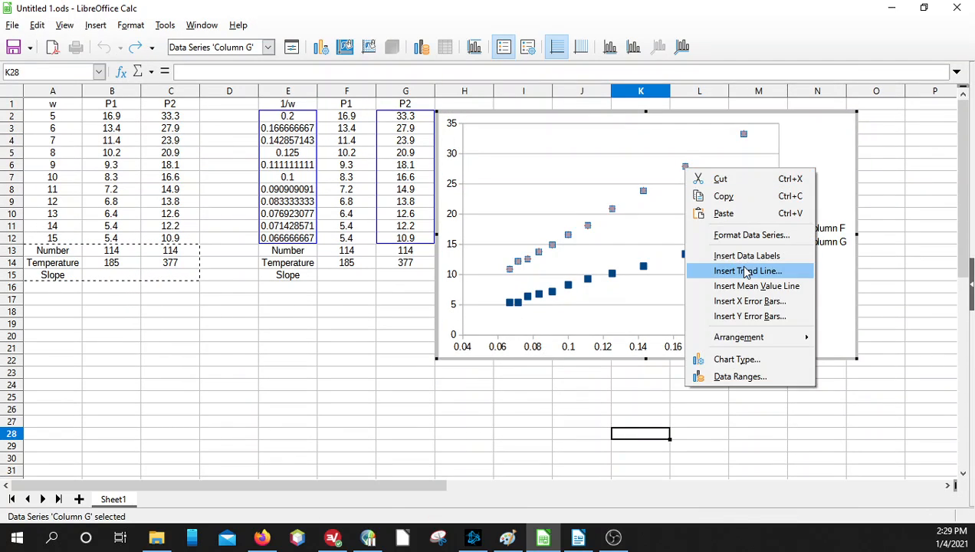
{"action": "left_click", "coordinate": [713, 234]}
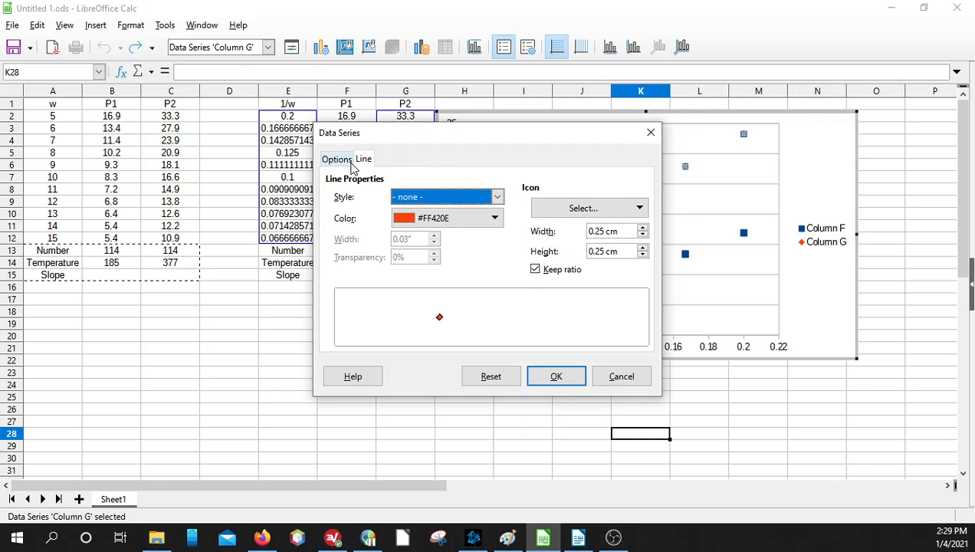
{"action": "left_click", "coordinate": [643, 235]}
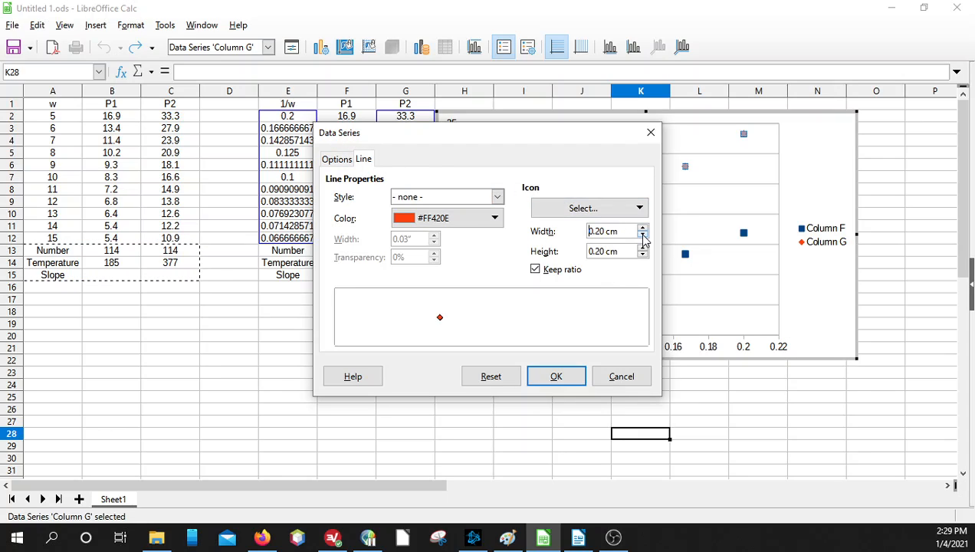
{"action": "left_click", "coordinate": [643, 235]}
{"action": "left_click", "coordinate": [621, 208]}
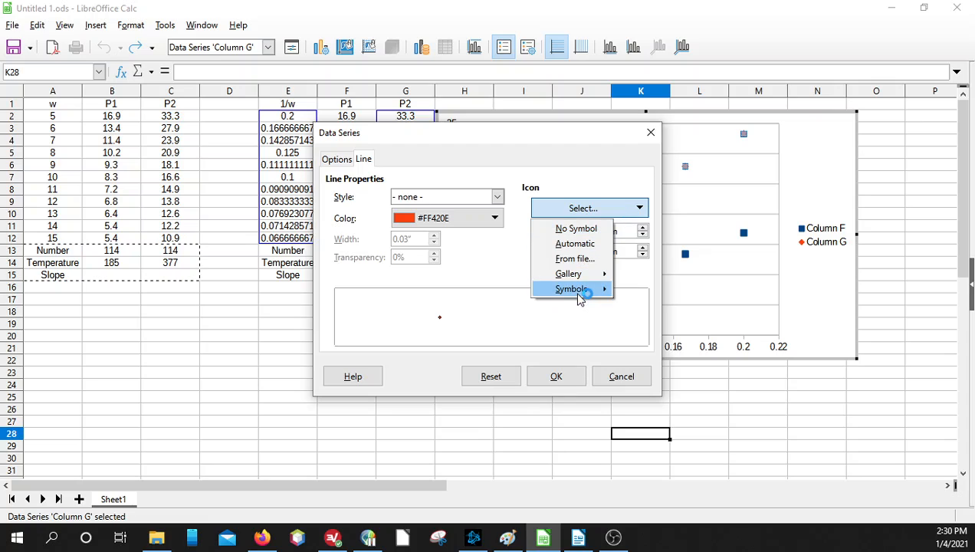
{"action": "mouse_move", "coordinate": [580, 298]}
{"action": "left_click", "coordinate": [618, 373]}
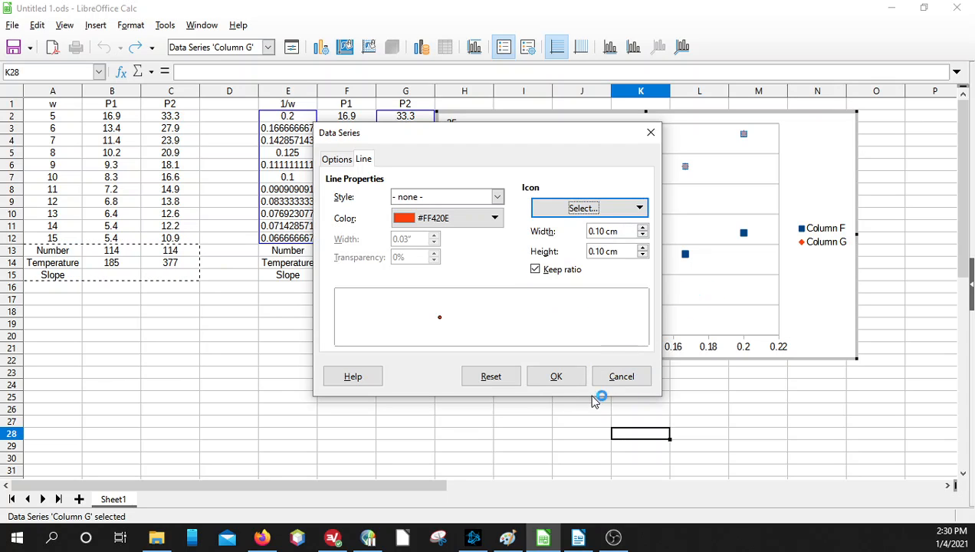
{"action": "left_click", "coordinate": [557, 376]}
{"action": "key", "text": "Escape"}
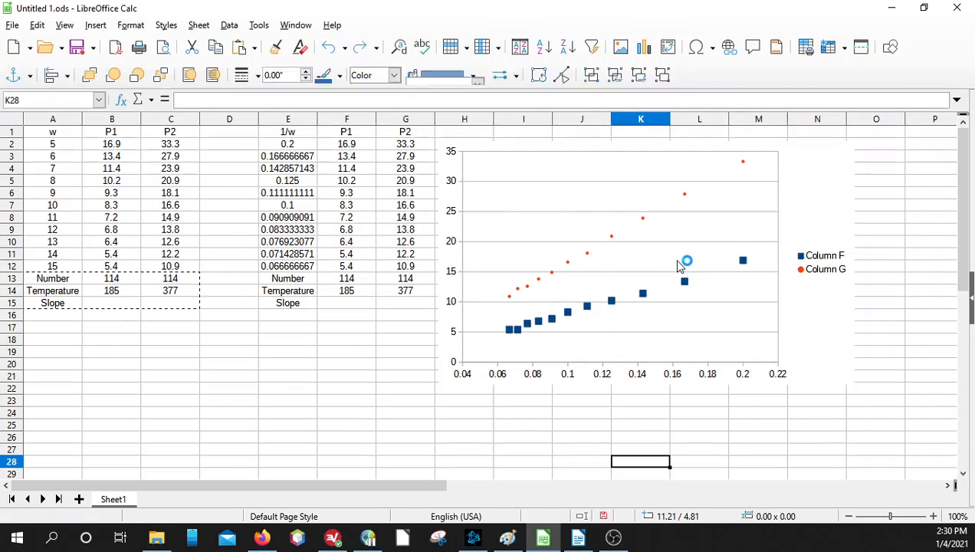
Change the Column F data series markers to small circles, reducing their size with the ratio kept.
{"action": "double_click", "coordinate": [684, 279]}
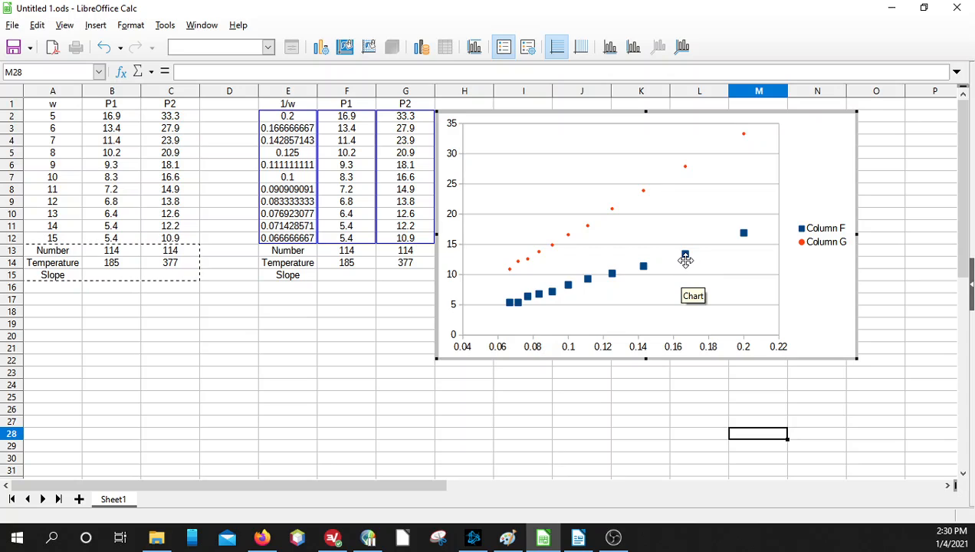
{"action": "left_click", "coordinate": [684, 257]}
{"action": "right_click", "coordinate": [686, 261]}
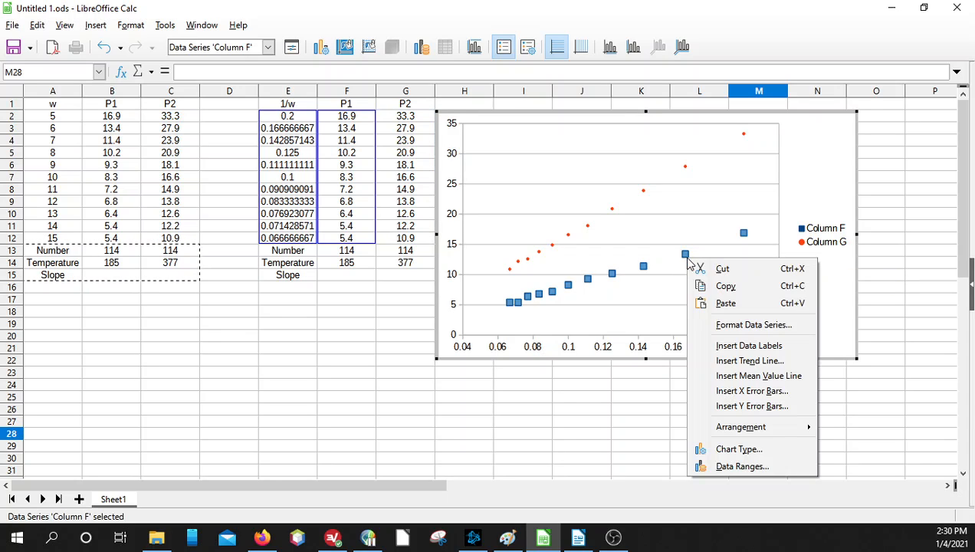
{"action": "left_click", "coordinate": [745, 328]}
{"action": "left_click", "coordinate": [631, 214]}
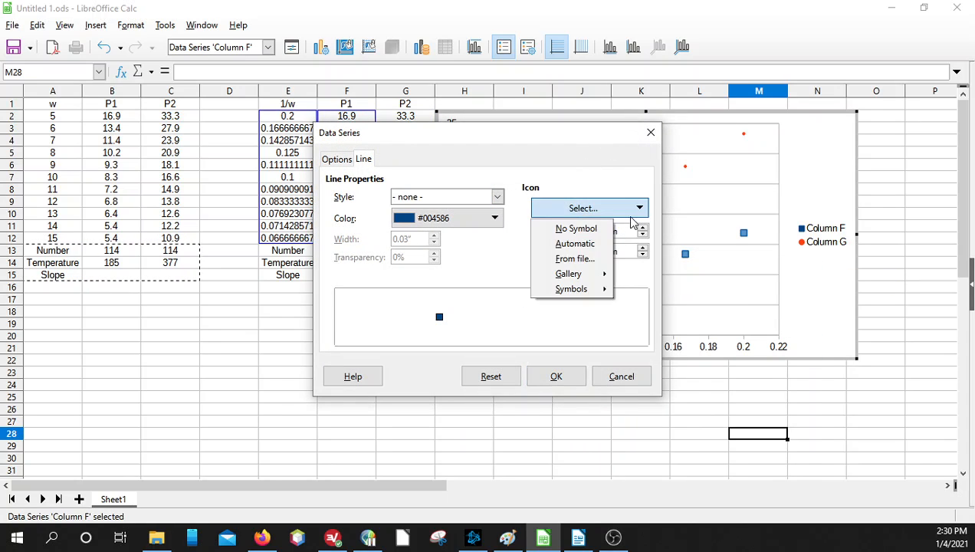
{"action": "mouse_move", "coordinate": [587, 292]}
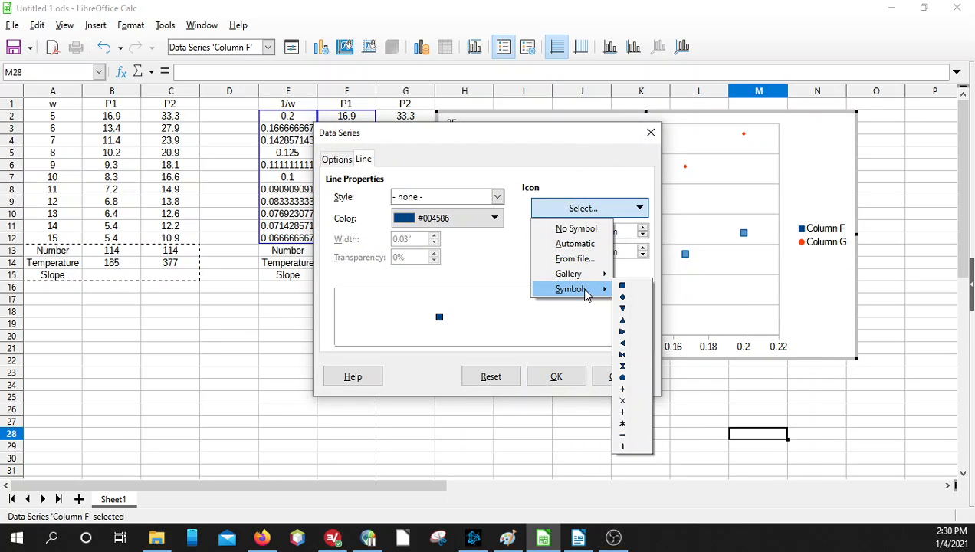
{"action": "left_click", "coordinate": [627, 377]}
{"action": "left_click", "coordinate": [643, 255]}
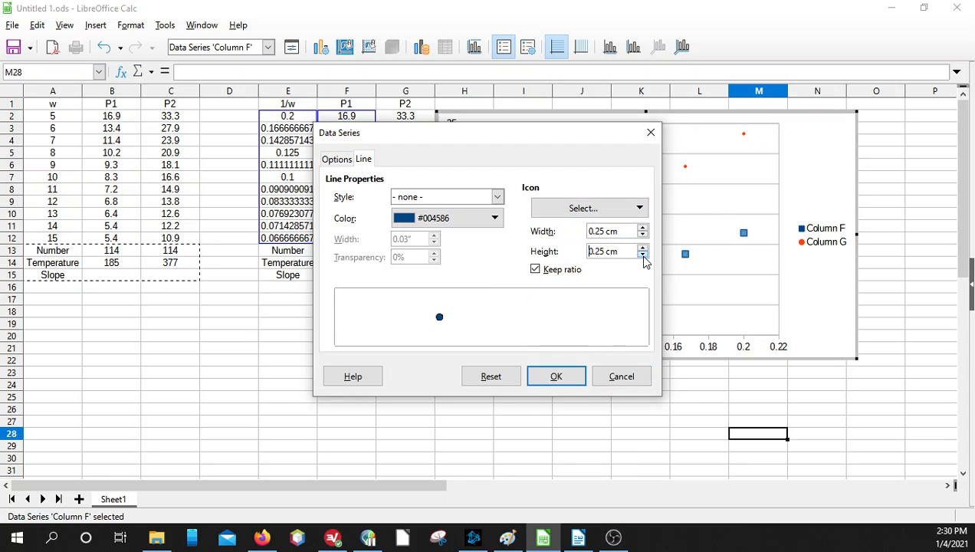
{"action": "left_click", "coordinate": [643, 257]}
{"action": "left_click", "coordinate": [556, 375]}
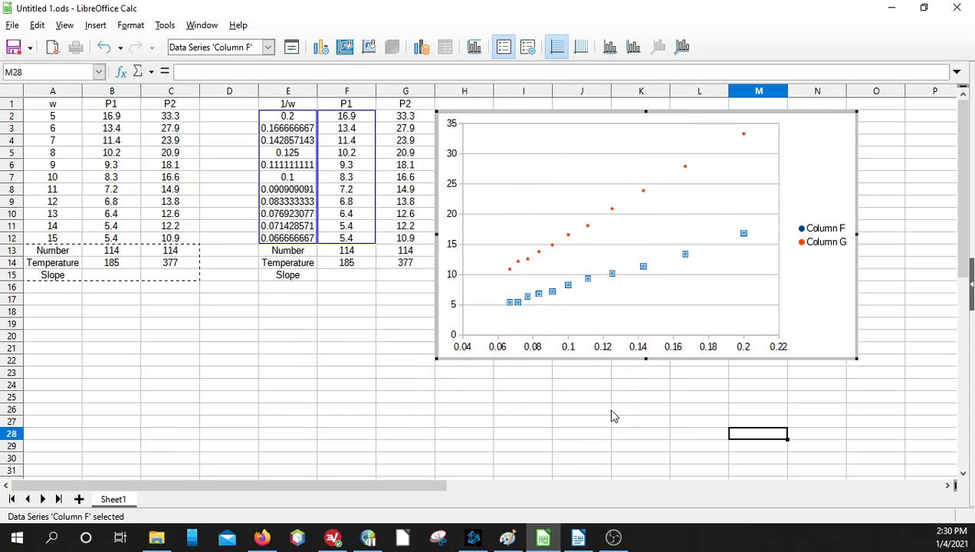
{"action": "left_click", "coordinate": [611, 414]}
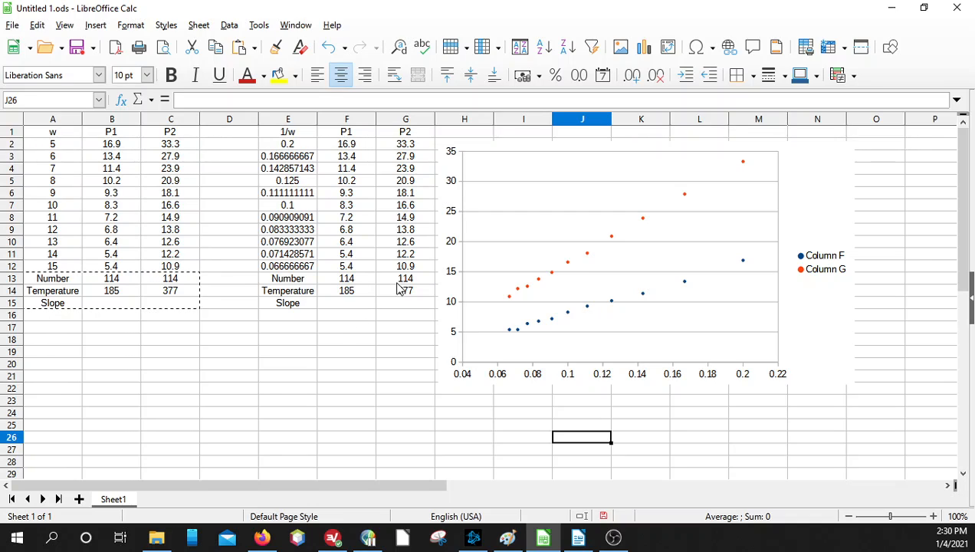
Give the chart the title "Figure 2" and the subtitle "Isothermal Expansion (N=114)".
{"action": "left_click", "coordinate": [805, 200]}
{"action": "double_click", "coordinate": [805, 200]}
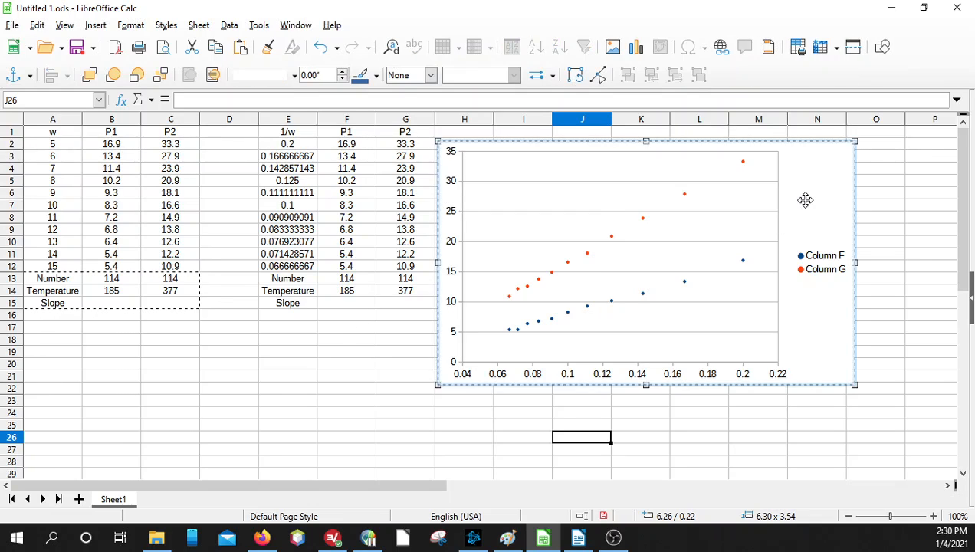
{"action": "right_click", "coordinate": [805, 191]}
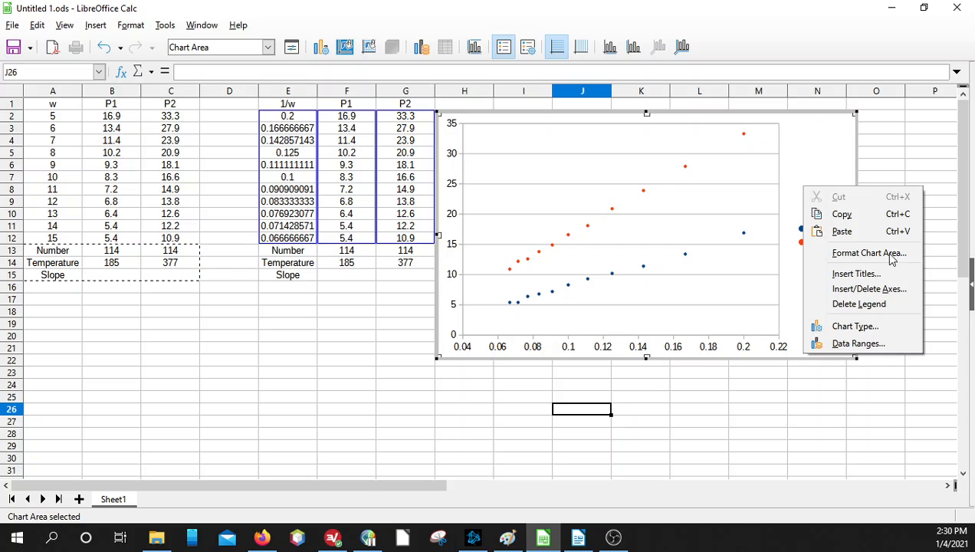
{"action": "left_click", "coordinate": [856, 274]}
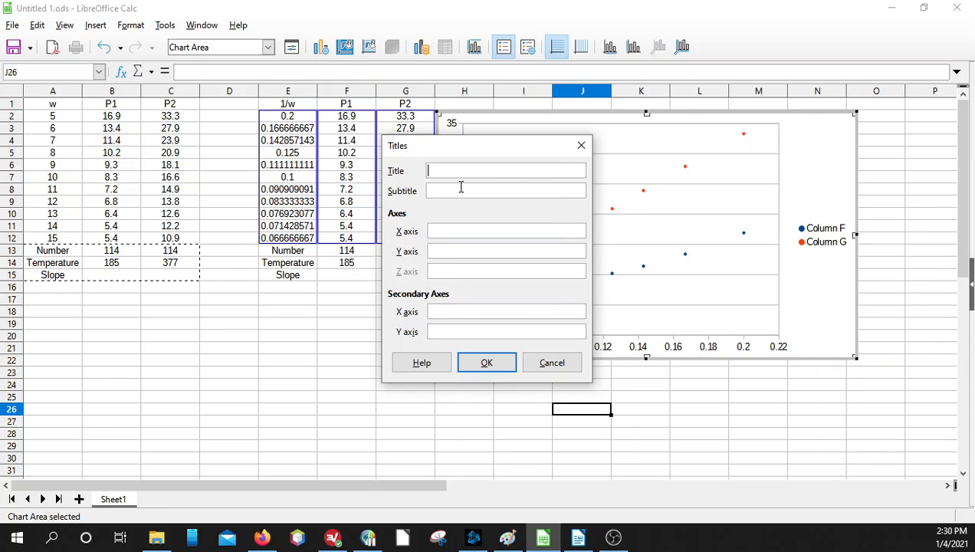
{"action": "type", "text": "Figure 2"}
{"action": "key", "text": "Tab"}
{"action": "type", "text": "Isothermal Expansion (N="}
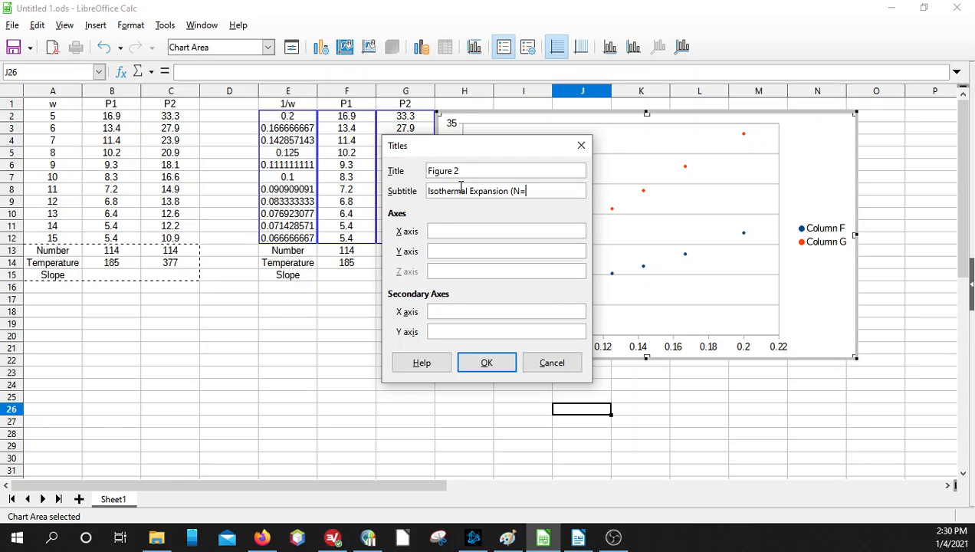
{"action": "type", "text": "114)"}
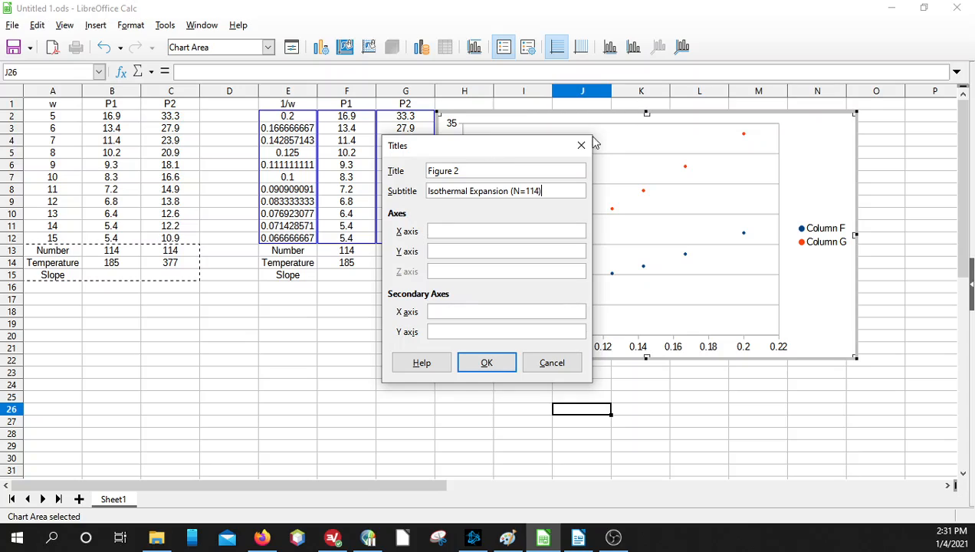
Title the X axis "1/Width (1/nm)" and the Y axis "Pressure (atm)", and shift the chart slightly away from the data.
{"action": "left_click", "coordinate": [450, 233]}
{"action": "type", "text": "1/Width (1/nm)"}
{"action": "key", "text": "Tab"}
{"action": "type", "text": "Pressu"}
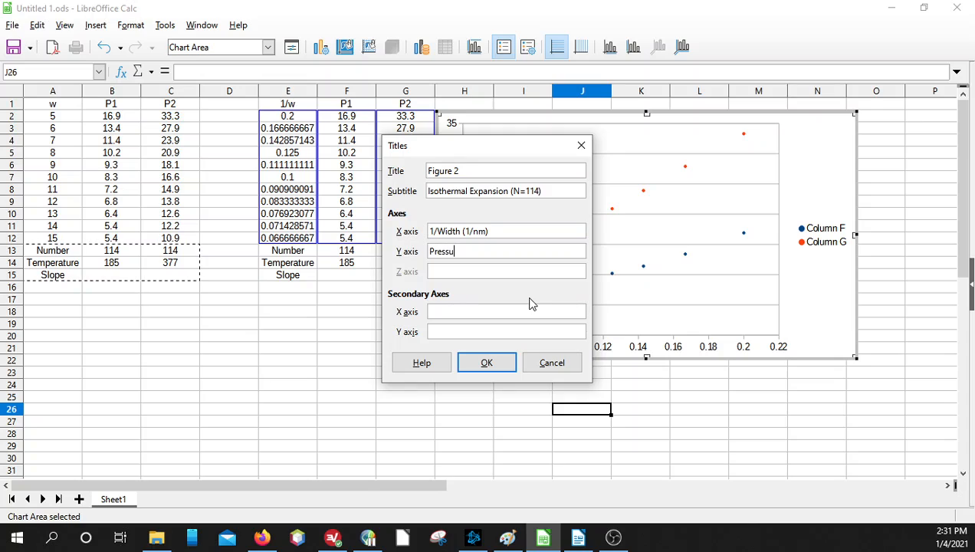
{"action": "type", "text": "re (atm)"}
{"action": "left_click", "coordinate": [488, 363]}
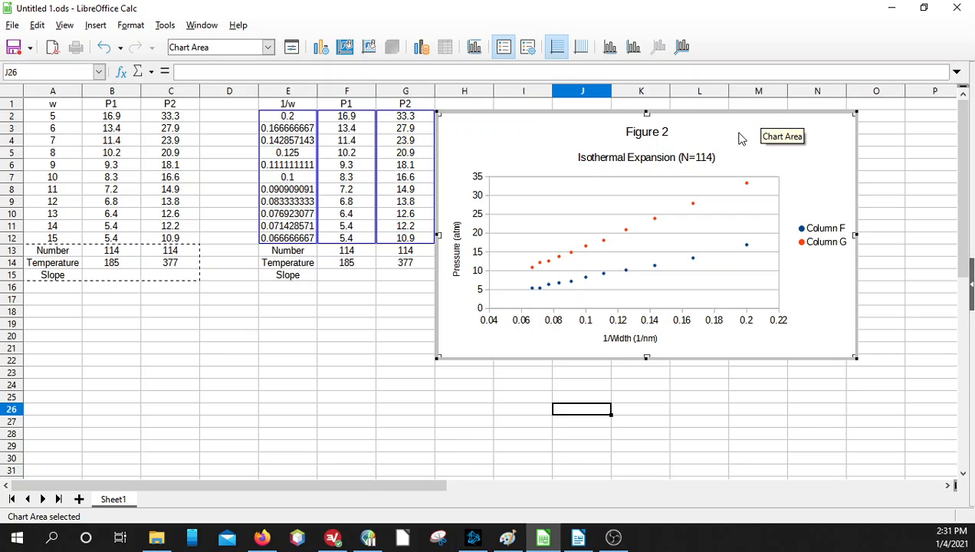
{"action": "left_click_drag", "start_coordinate": [753, 117], "coordinate": [775, 113]}
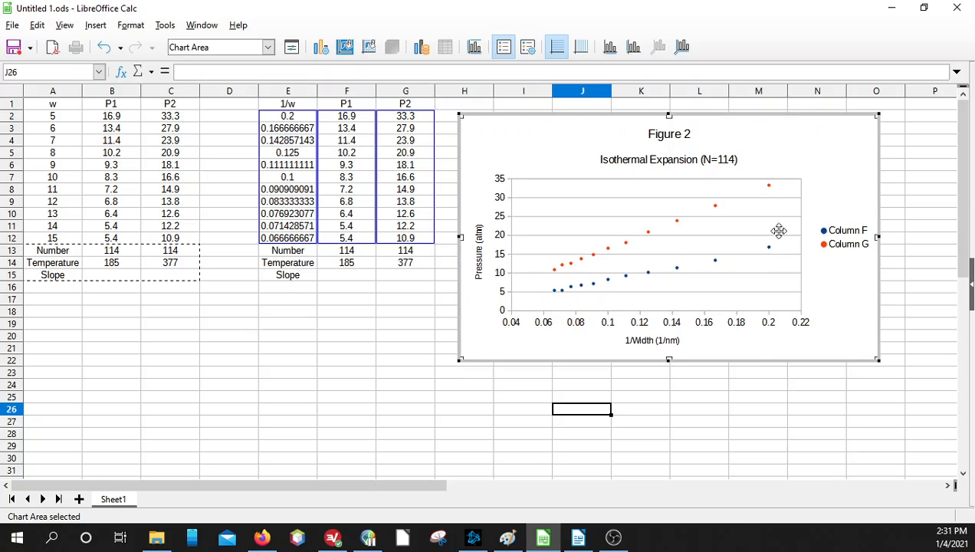
Add a linear trend line named "377 K" to the Column G data series and show its equation.
{"action": "left_click", "coordinate": [679, 224]}
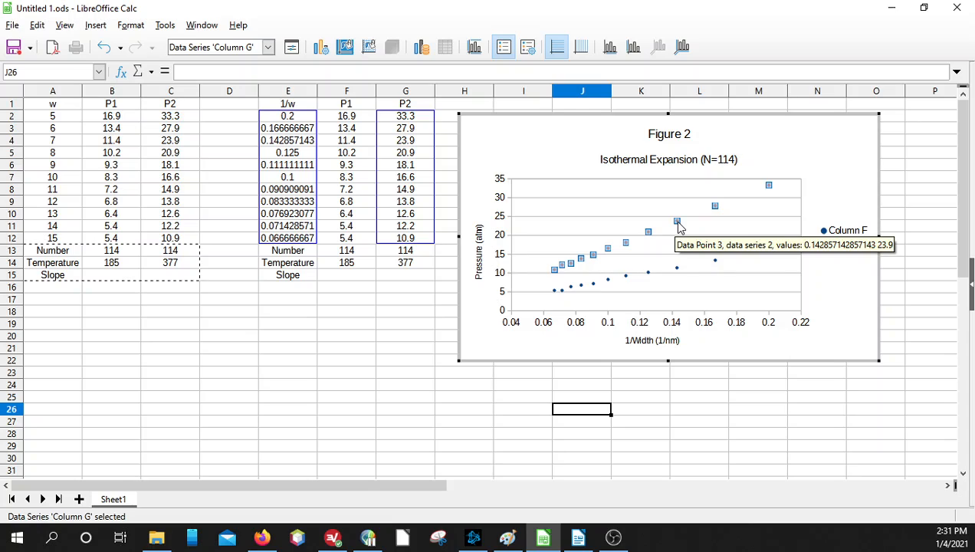
{"action": "right_click", "coordinate": [678, 225]}
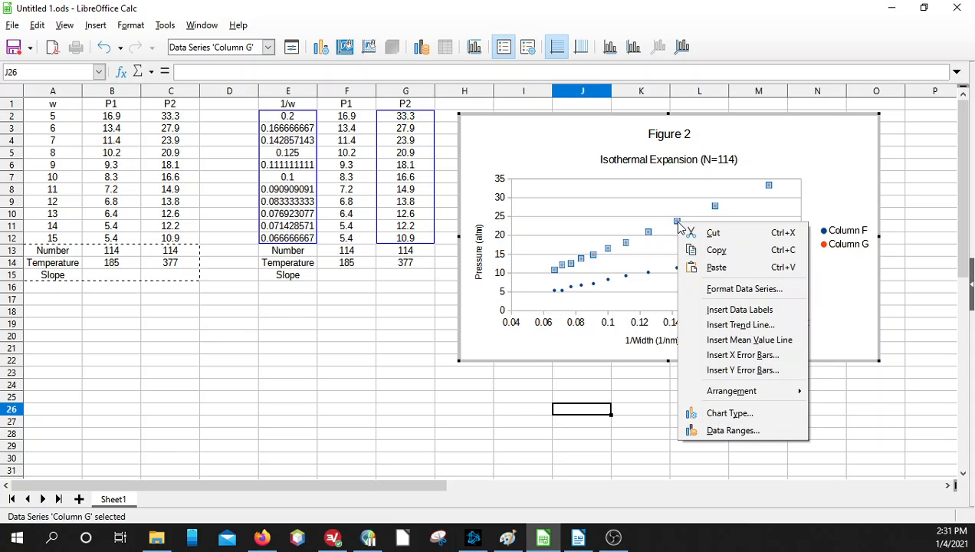
{"action": "left_click", "coordinate": [736, 324]}
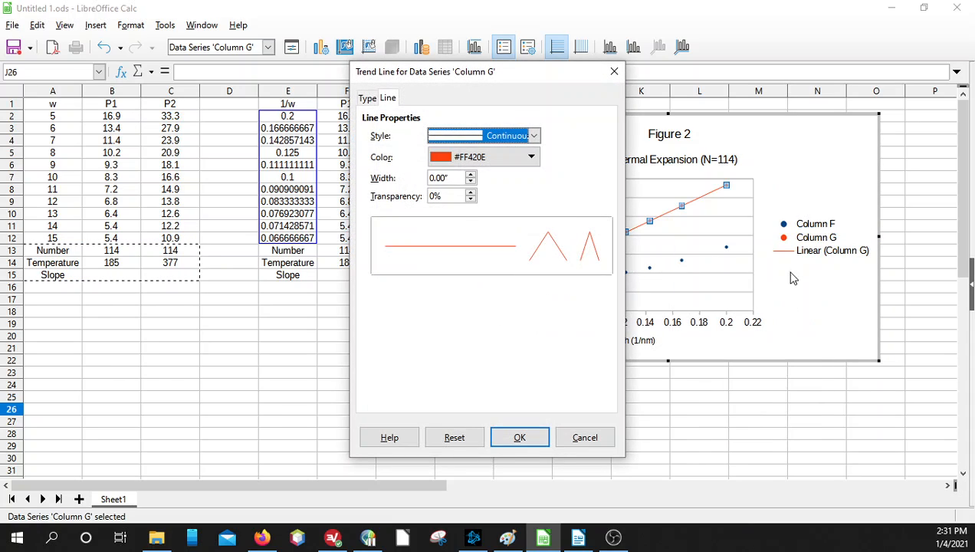
{"action": "left_click", "coordinate": [367, 98]}
{"action": "left_click", "coordinate": [503, 258]}
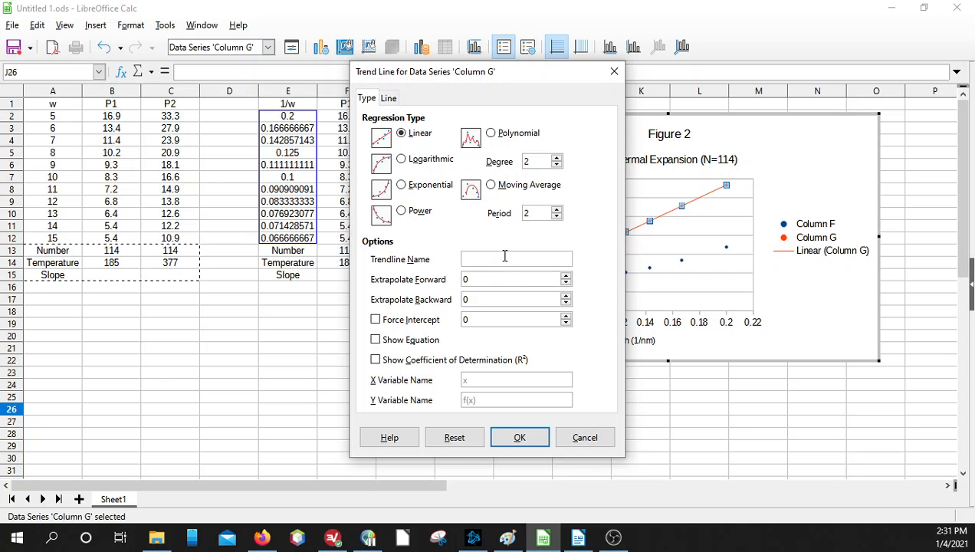
{"action": "type", "text": "377 K"}
{"action": "left_click", "coordinate": [375, 339]}
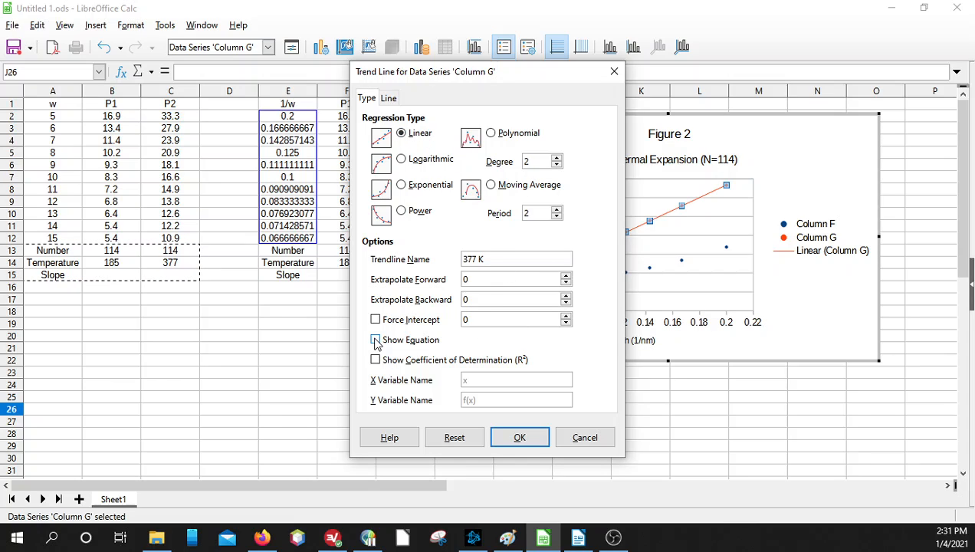
{"action": "left_click", "coordinate": [523, 444]}
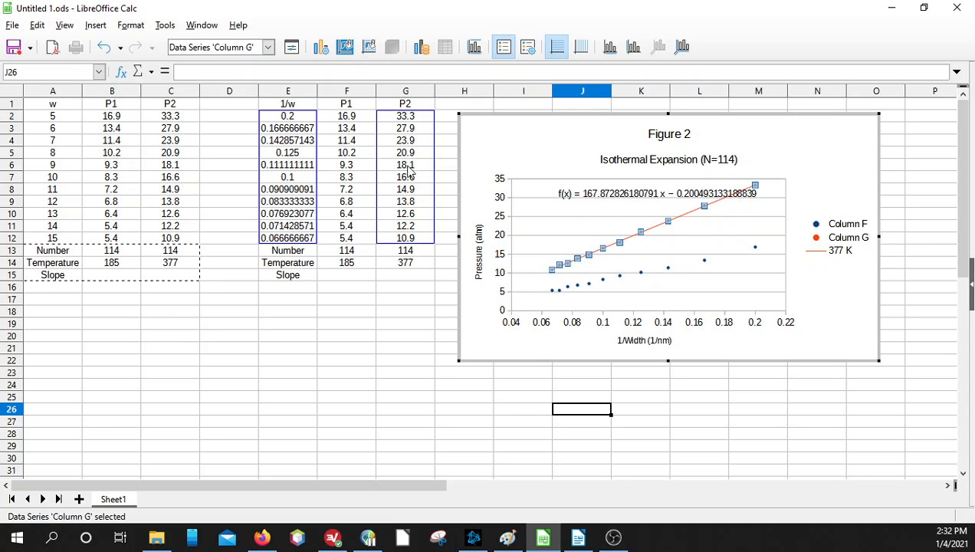
Enter 167.87 as the P2 slope in cell G15.
{"action": "left_click", "coordinate": [407, 274]}
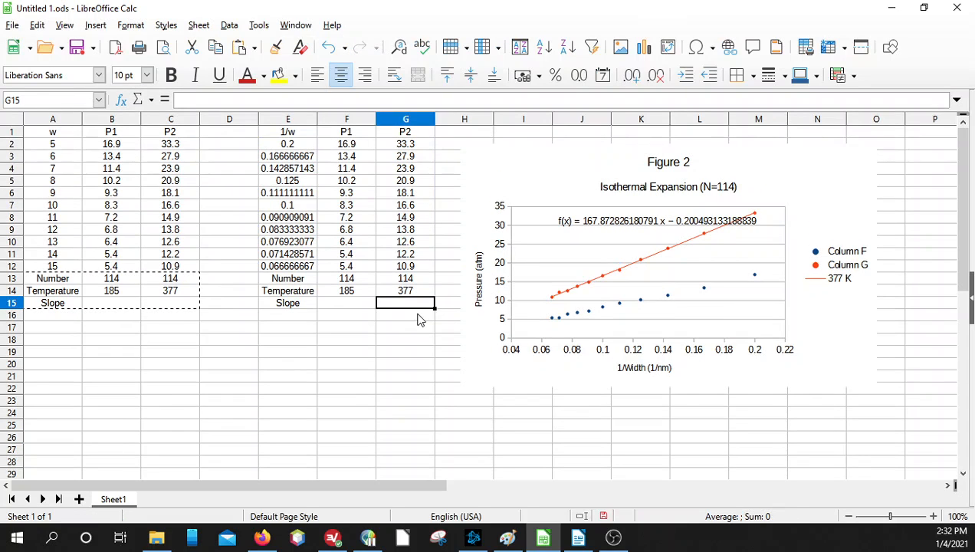
{"action": "type", "text": "167"}
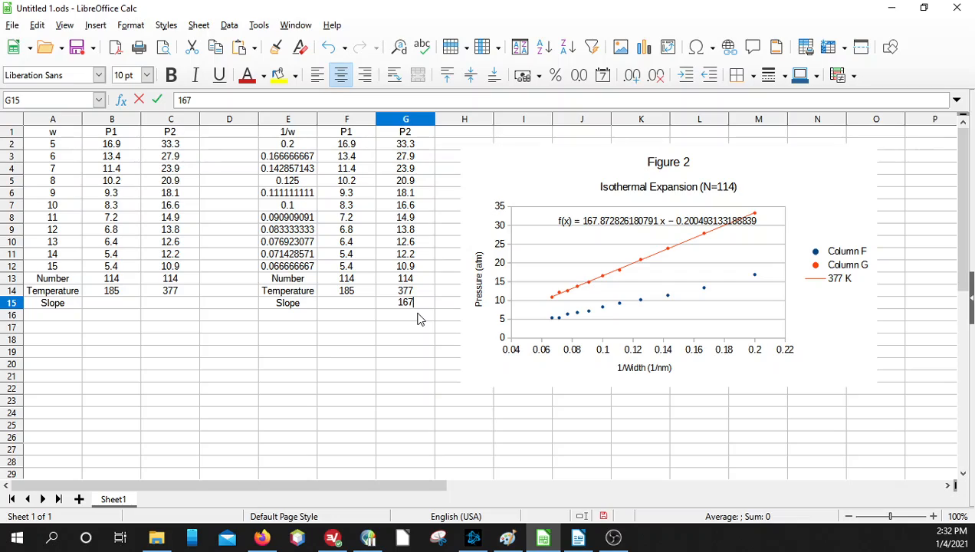
{"action": "type", "text": ".87"}
{"action": "left_click", "coordinate": [415, 356]}
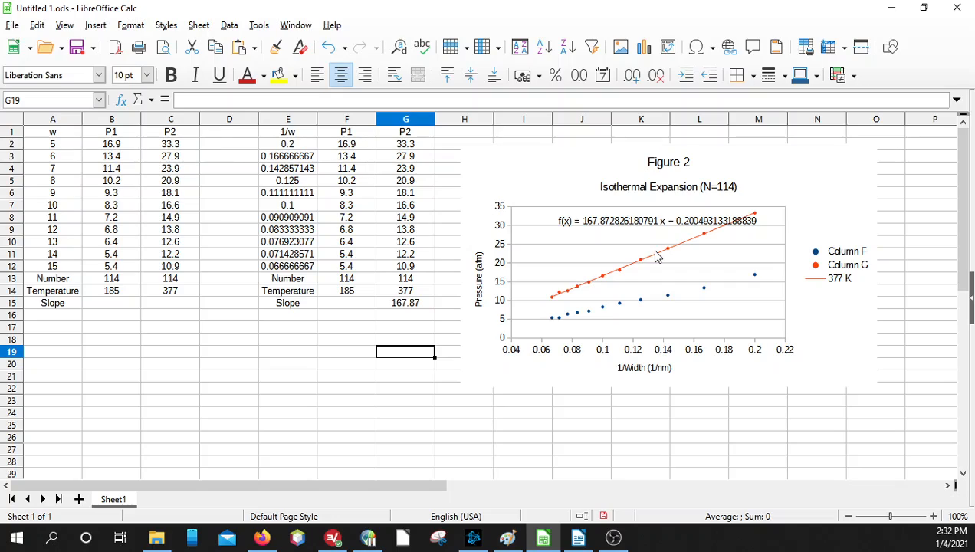
Replace the P2 slope in cell G15 with the rounded value 168.
{"action": "left_click", "coordinate": [396, 308]}
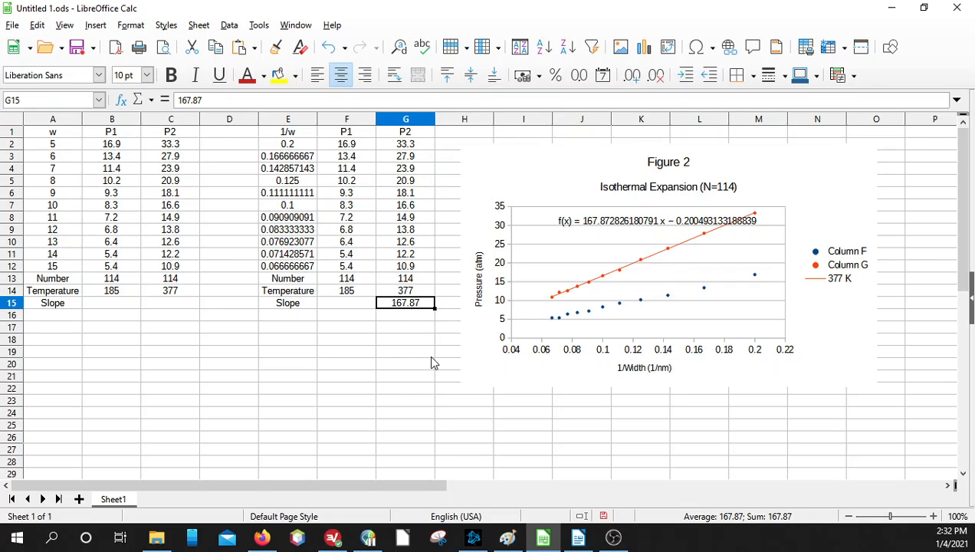
{"action": "type", "text": "168"}
{"action": "key", "text": "Return"}
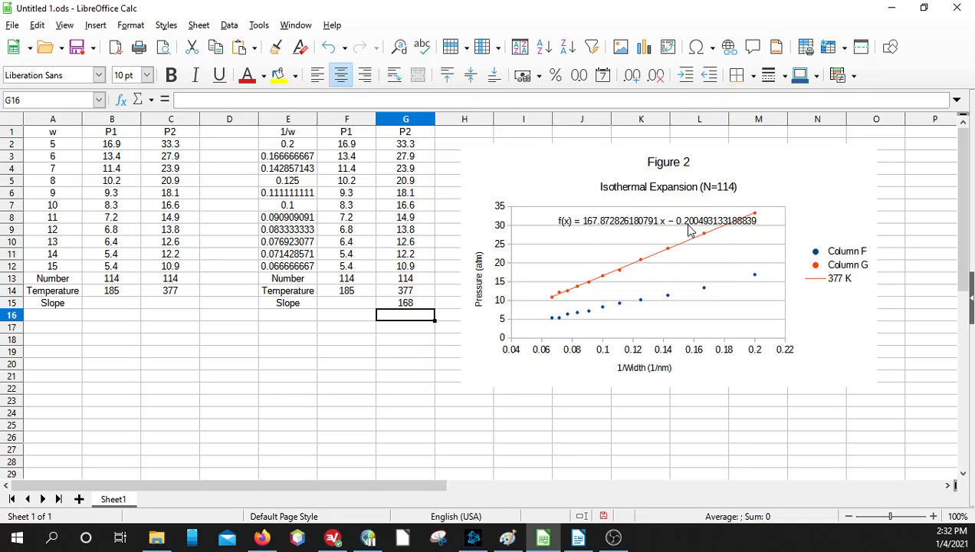
Switch to Paint to review the handwritten slope and intercept formulas, glance at the gas simulation, and return to the Calc spreadsheet.
{"action": "left_click", "coordinate": [529, 540]}
{"action": "left_click", "coordinate": [509, 539]}
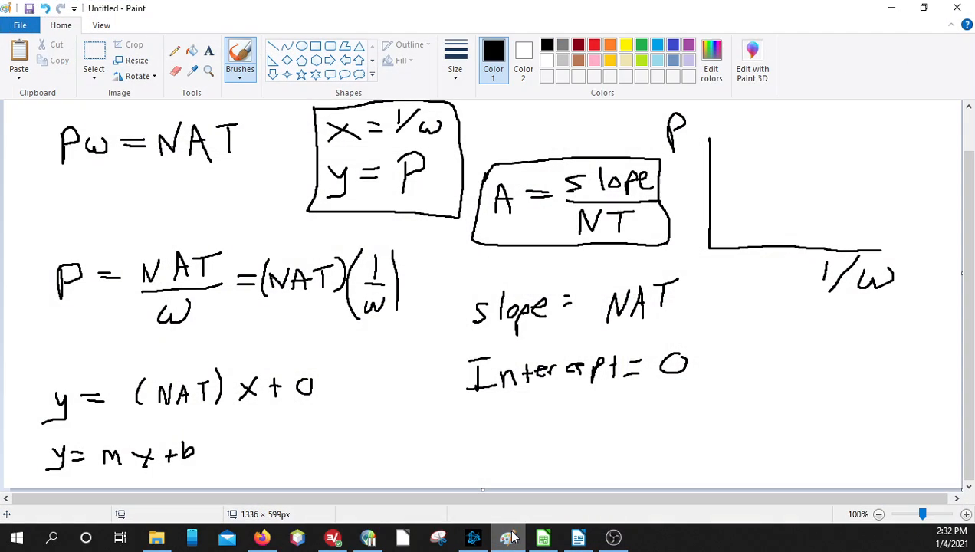
{"action": "left_click", "coordinate": [895, 8]}
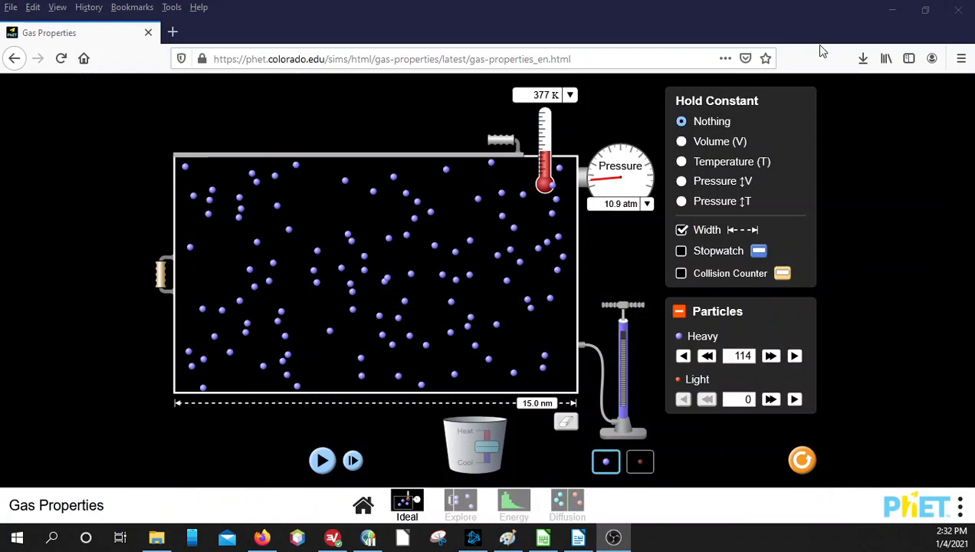
{"action": "left_click", "coordinate": [543, 537]}
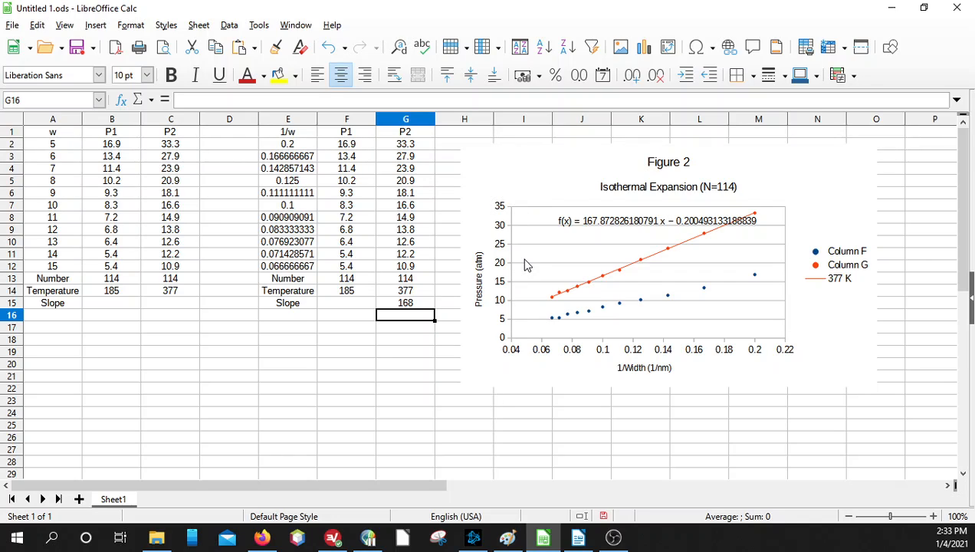
Delete the trend line equation of the Column G data series from the chart.
{"action": "left_click", "coordinate": [573, 221]}
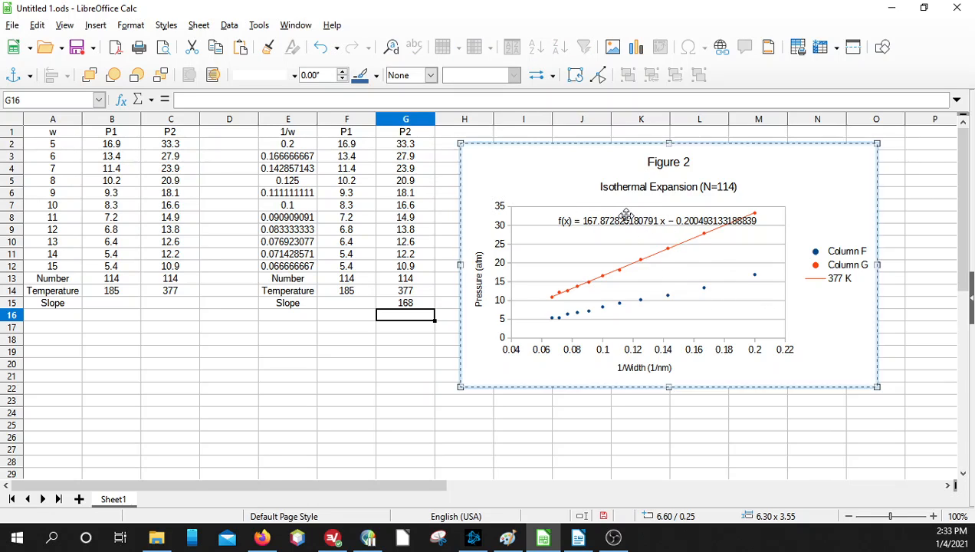
{"action": "double_click", "coordinate": [593, 220]}
{"action": "left_click", "coordinate": [586, 195]}
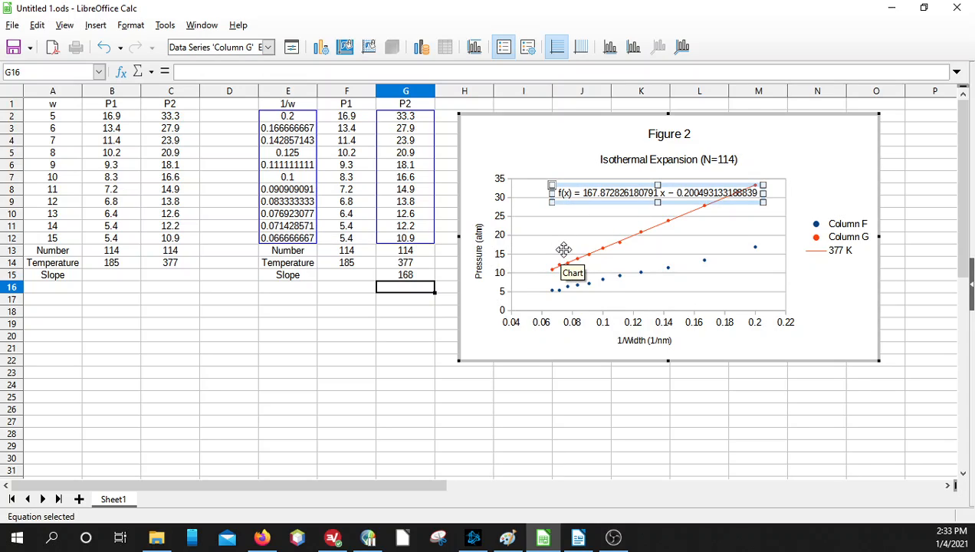
{"action": "key", "text": "Delete"}
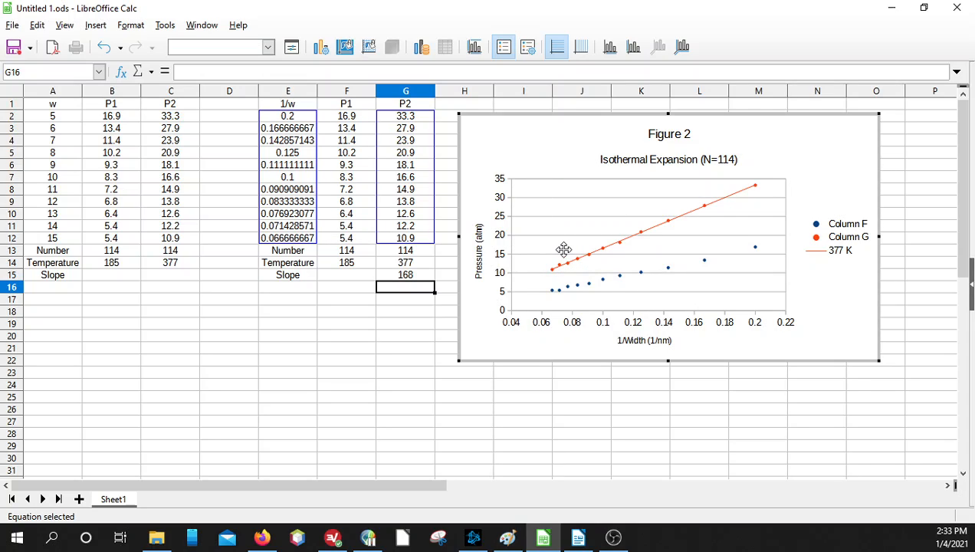
Add a linear trend line named "185 K" to Column F with its equation and R², and move that label above the data points.
{"action": "left_click", "coordinate": [705, 261]}
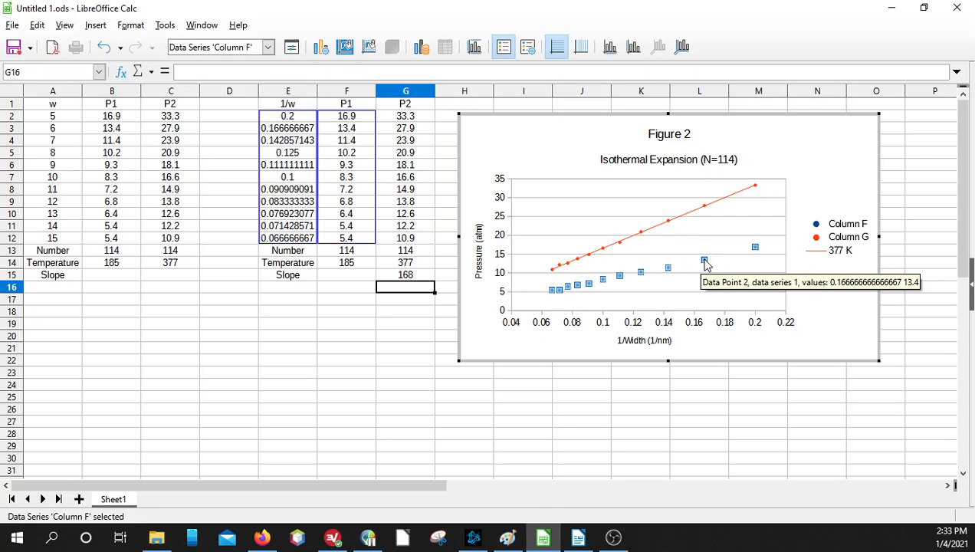
{"action": "right_click", "coordinate": [705, 261]}
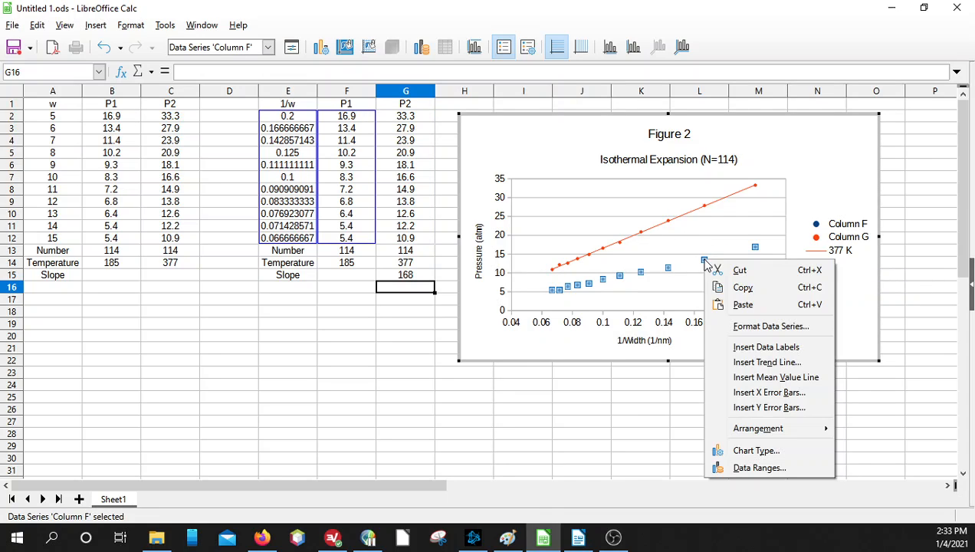
{"action": "left_click", "coordinate": [792, 367]}
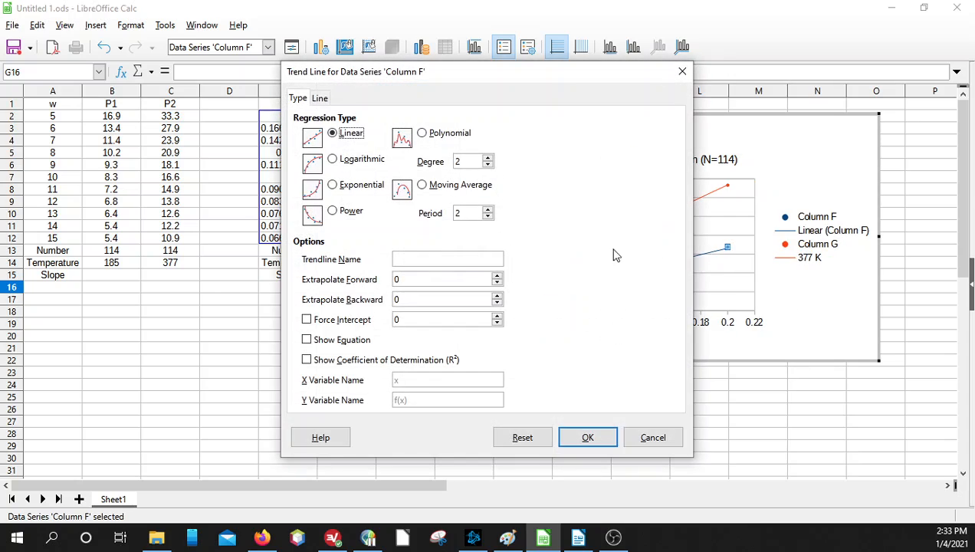
{"action": "left_click", "coordinate": [451, 259]}
{"action": "left_click", "coordinate": [306, 340]}
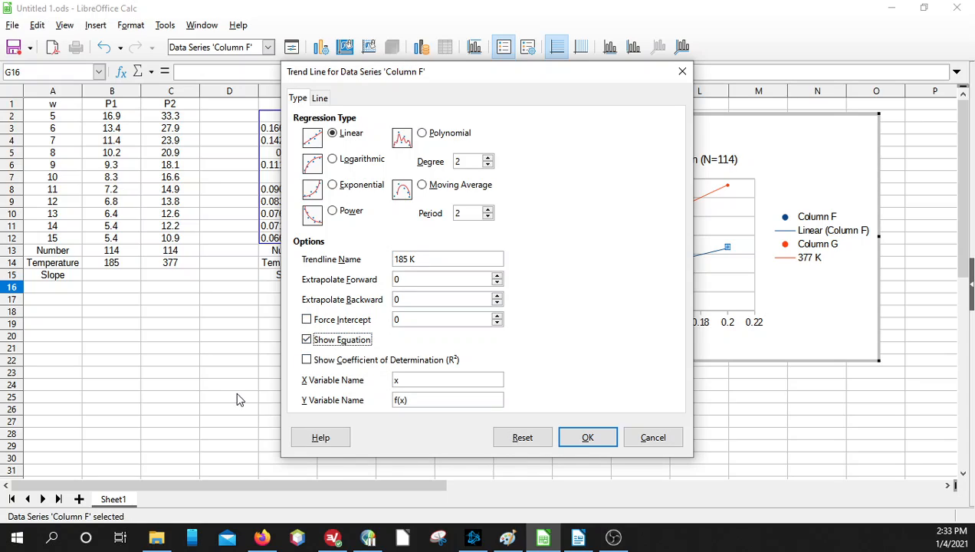
{"action": "left_click", "coordinate": [307, 360]}
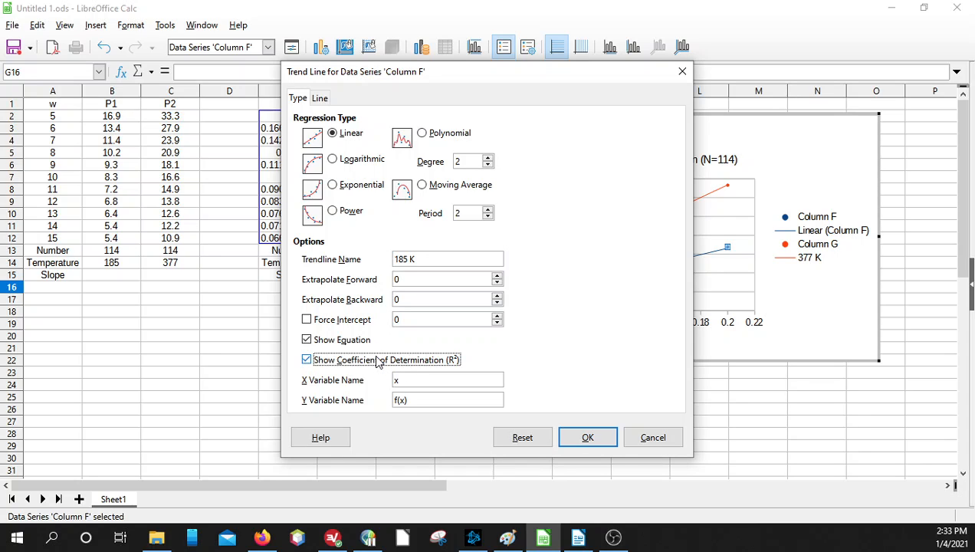
{"action": "left_click", "coordinate": [588, 438]}
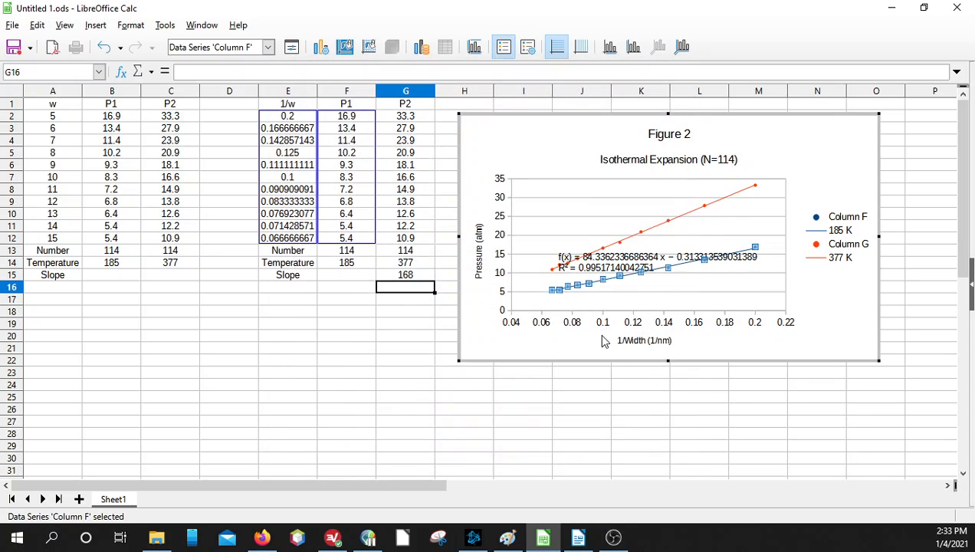
{"action": "left_click_drag", "start_coordinate": [622, 255], "coordinate": [582, 207]}
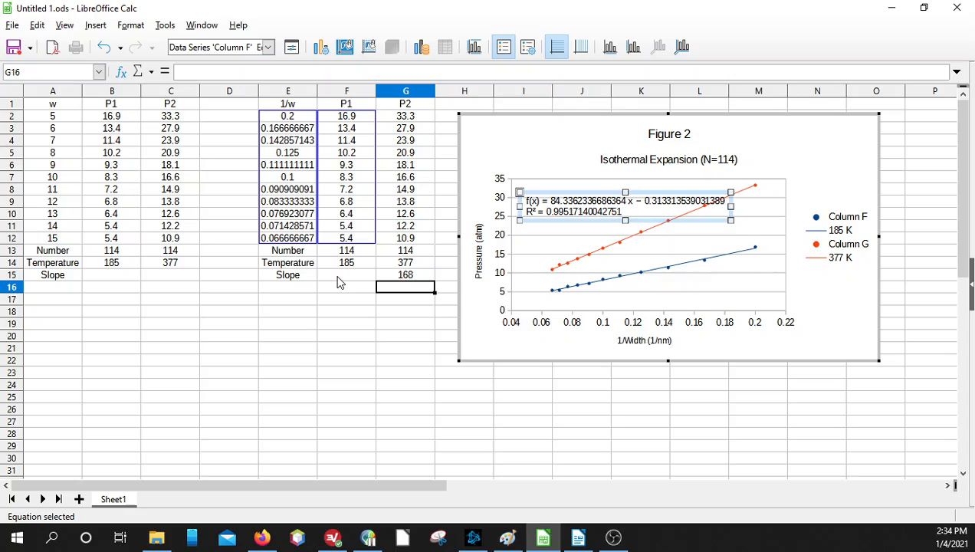
Enter 84.3 as the P1 slope in cell F15.
{"action": "left_click", "coordinate": [375, 274]}
{"action": "type", "text": "84.3"}
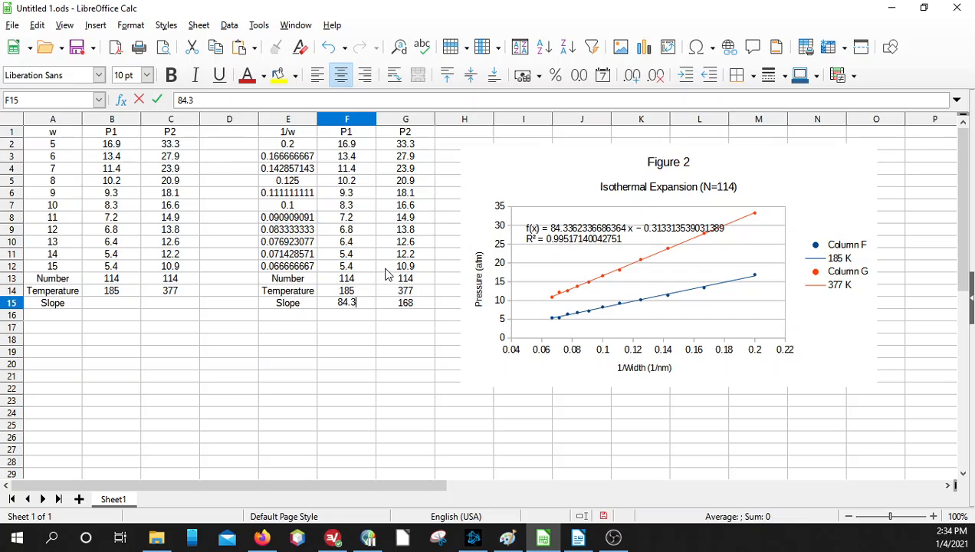
{"action": "key", "text": "Return"}
{"action": "key", "text": "Return"}
{"action": "key", "text": "Return"}
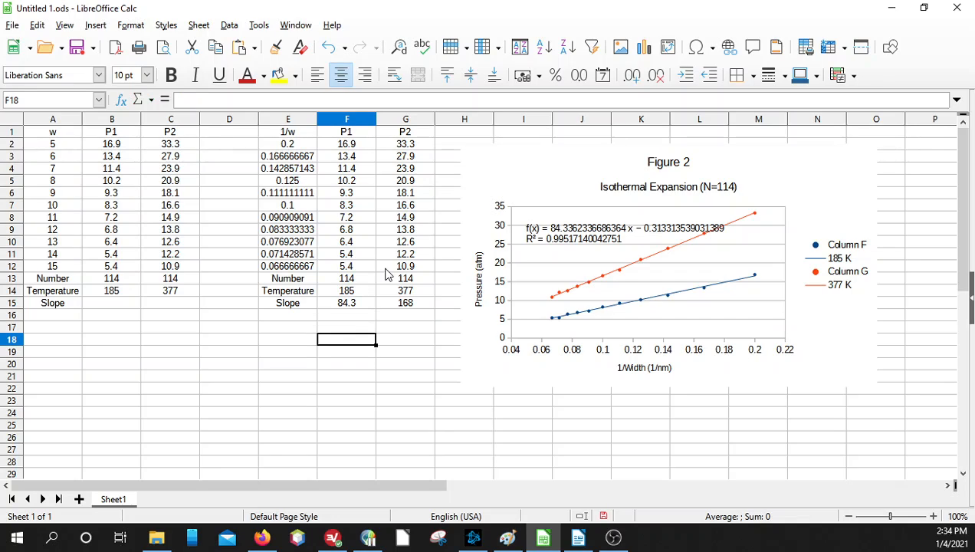
{"action": "key", "text": "Return"}
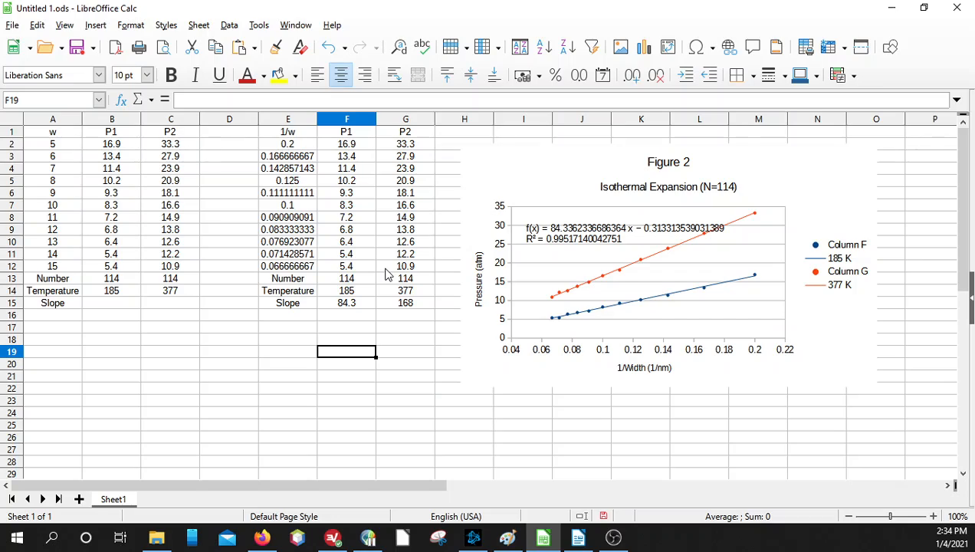
Enter the label R^2 in cell A19 and the value 0.995 beside it in B19.
{"action": "key", "text": "Left"}
{"action": "key", "text": "Left"}
{"action": "key", "text": "Left"}
{"action": "key", "text": "Left"}
{"action": "key", "text": "Left"}
{"action": "type", "text": "R"}
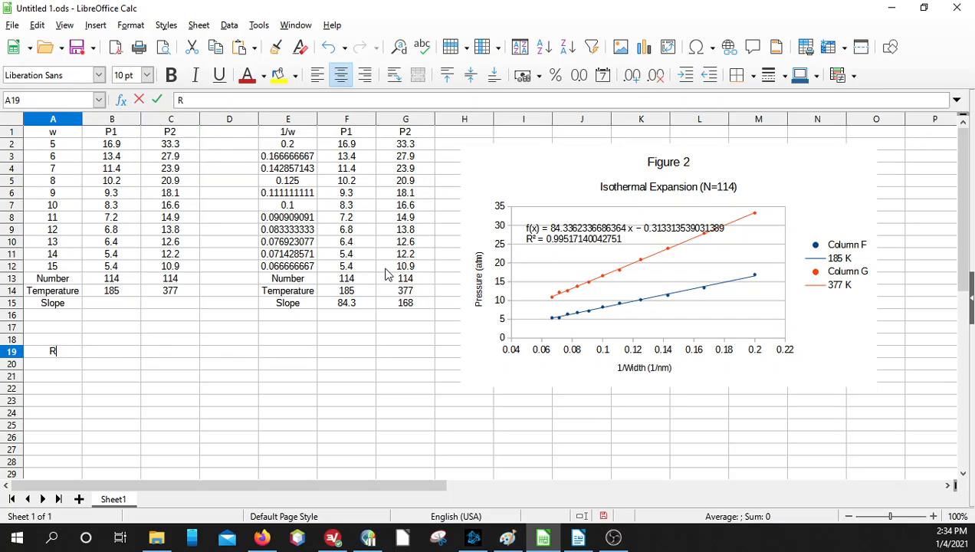
{"action": "type", "text": "@"}
{"action": "key", "text": "BackSpace"}
{"action": "type", "text": "^2"}
{"action": "key", "text": "Return"}
{"action": "key", "text": "Up"}
{"action": "key", "text": "Right"}
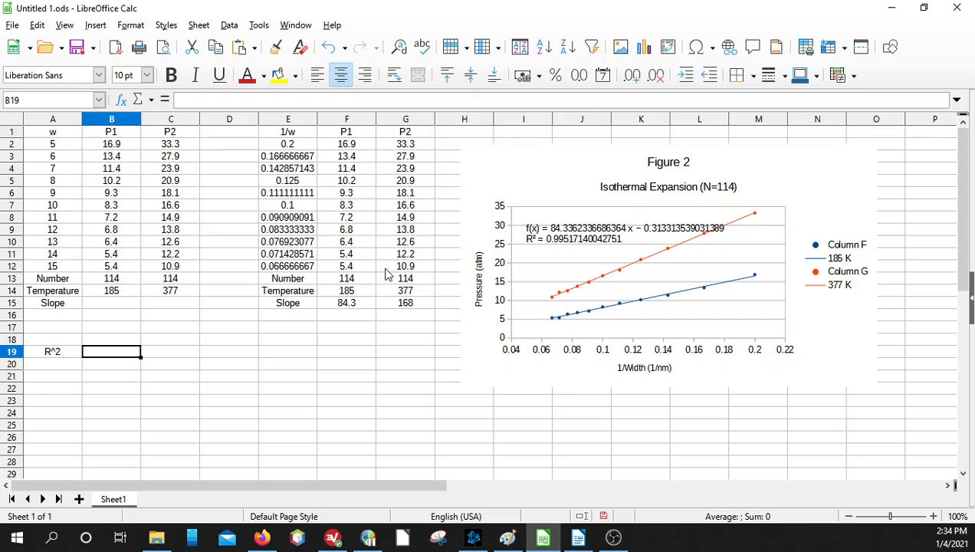
{"action": "type", "text": "0.995"}
{"action": "key", "text": "Return"}
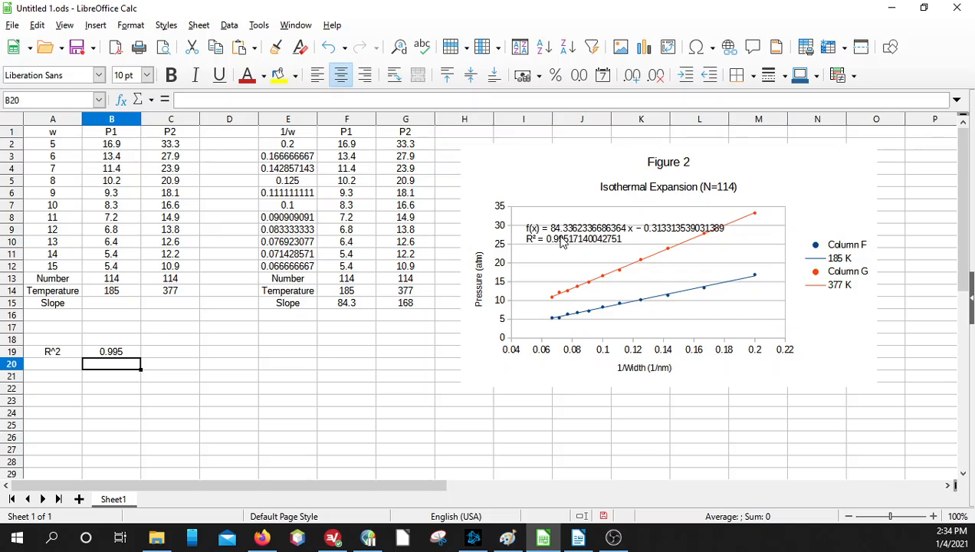
Note the original P1 value from cell F3 by entering 13.4 in cell B23.
{"action": "left_click", "coordinate": [335, 170]}
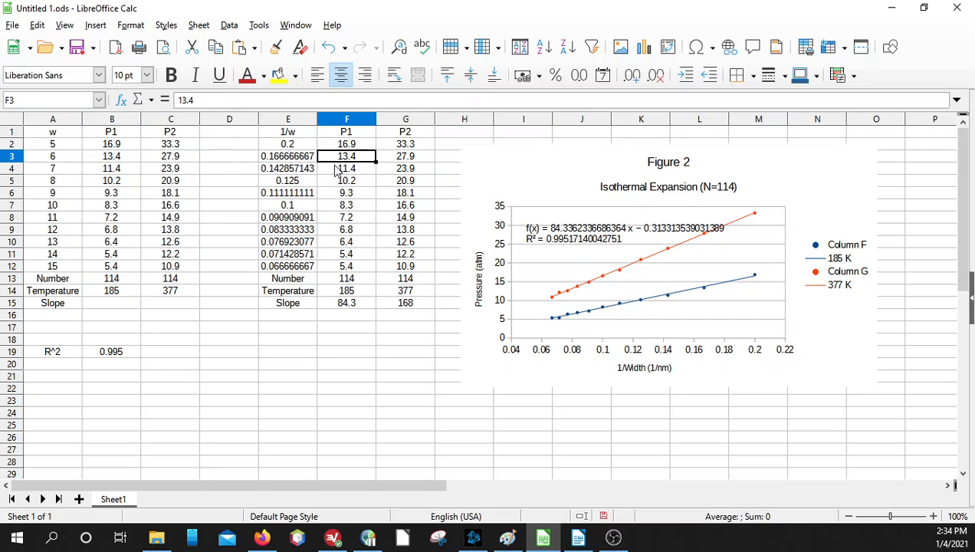
{"action": "left_click", "coordinate": [109, 401]}
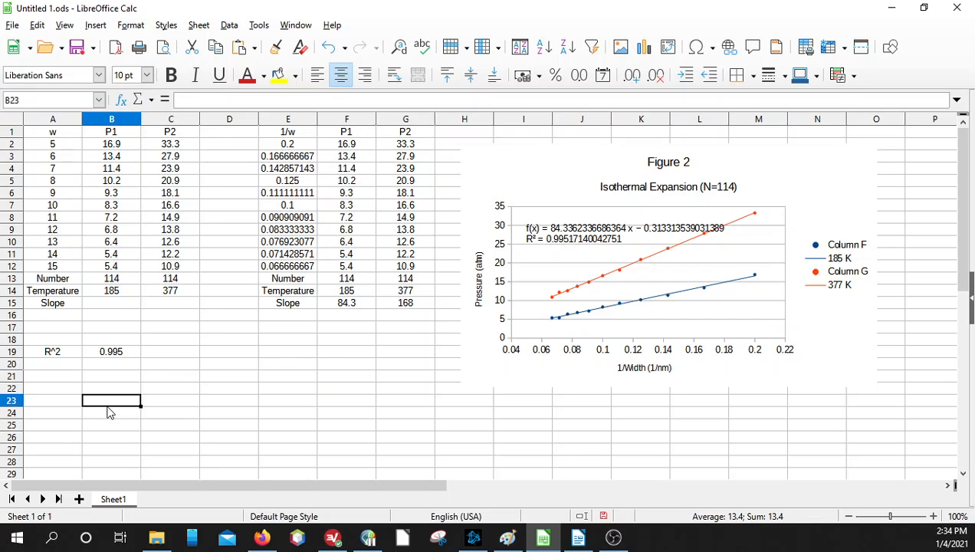
{"action": "type", "text": "13.4"}
{"action": "key", "text": "Return"}
Replace the P1 value in cell F3 with 10000 to create an outlier in the Column F series.
{"action": "key", "text": "Right"}
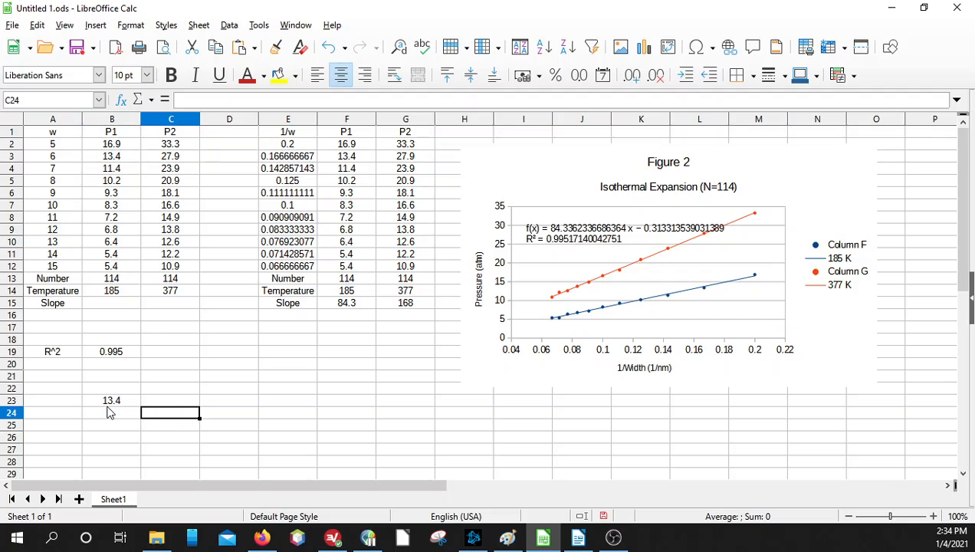
{"action": "key", "text": "Up"}
{"action": "key", "text": "Up"}
{"action": "key", "text": "Up"}
{"action": "key", "text": "Up"}
{"action": "key", "text": "Up"}
{"action": "key", "text": "Up"}
{"action": "key", "text": "Up"}
{"action": "key", "text": "Up"}
{"action": "key", "text": "Up"}
{"action": "key", "text": "Up"}
{"action": "key", "text": "Up"}
{"action": "key", "text": "Up"}
{"action": "key", "text": "Up"}
{"action": "key", "text": "Up"}
{"action": "key", "text": "Up"}
{"action": "key", "text": "Up"}
{"action": "key", "text": "Up"}
{"action": "key", "text": "Up"}
{"action": "key", "text": "Up"}
{"action": "key", "text": "Right"}
{"action": "key", "text": "Right"}
{"action": "key", "text": "Right"}
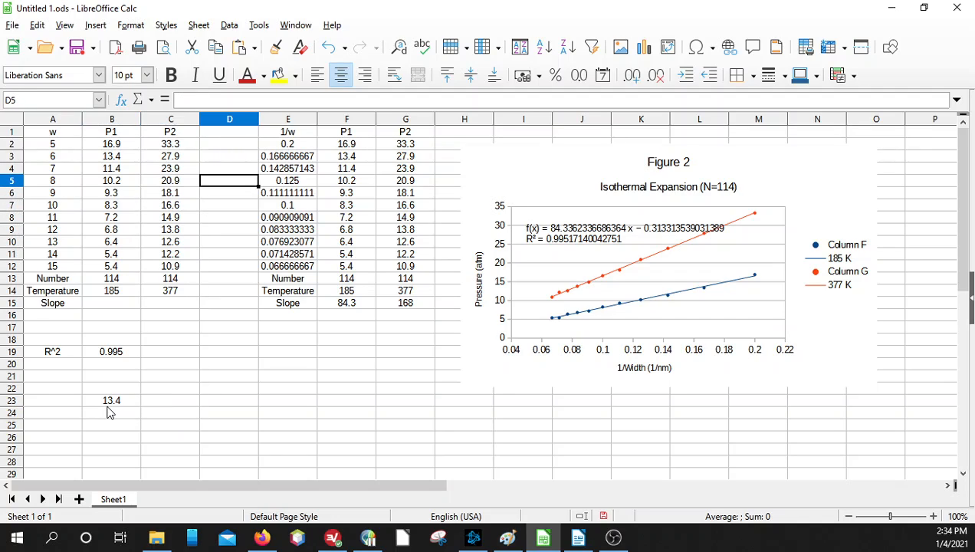
{"action": "key", "text": "Up"}
{"action": "key", "text": "Up"}
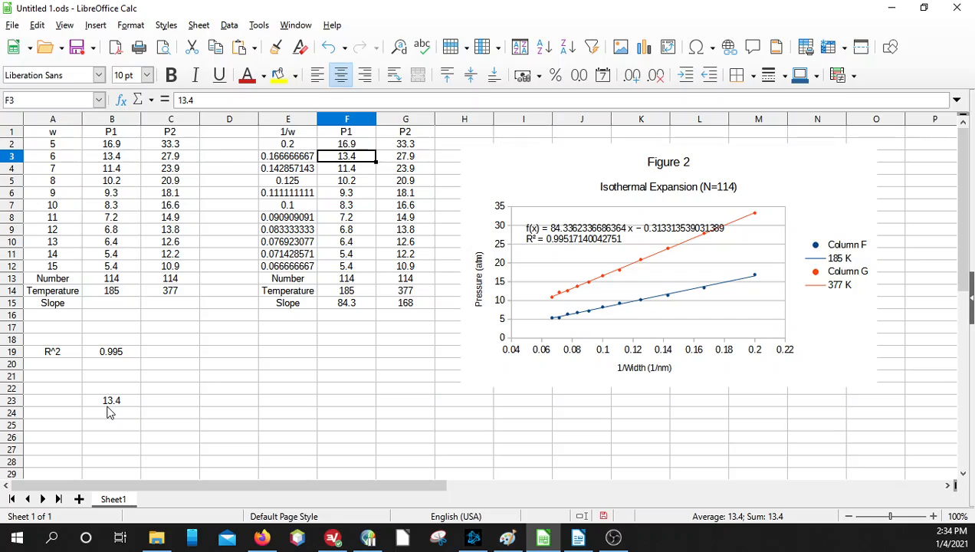
{"action": "type", "text": "10000"}
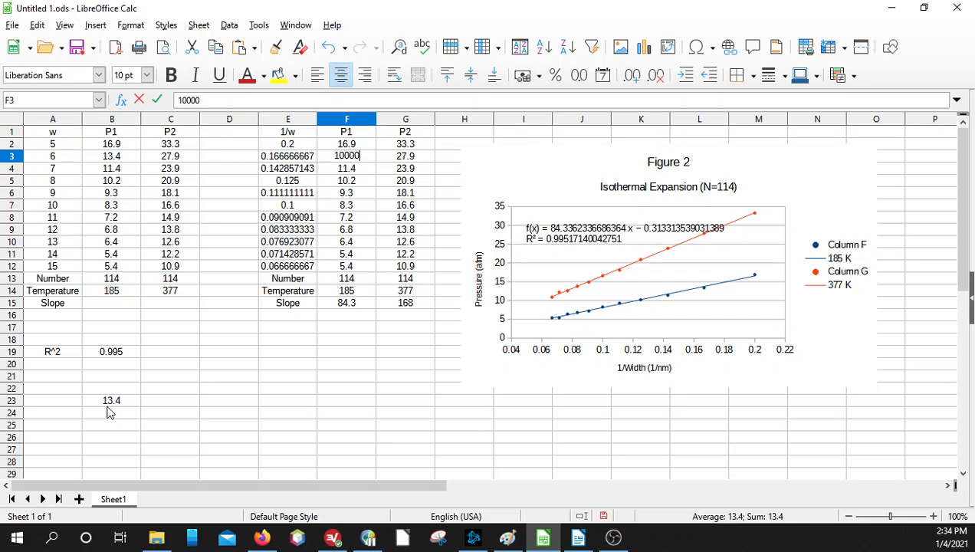
{"action": "key", "text": "Return"}
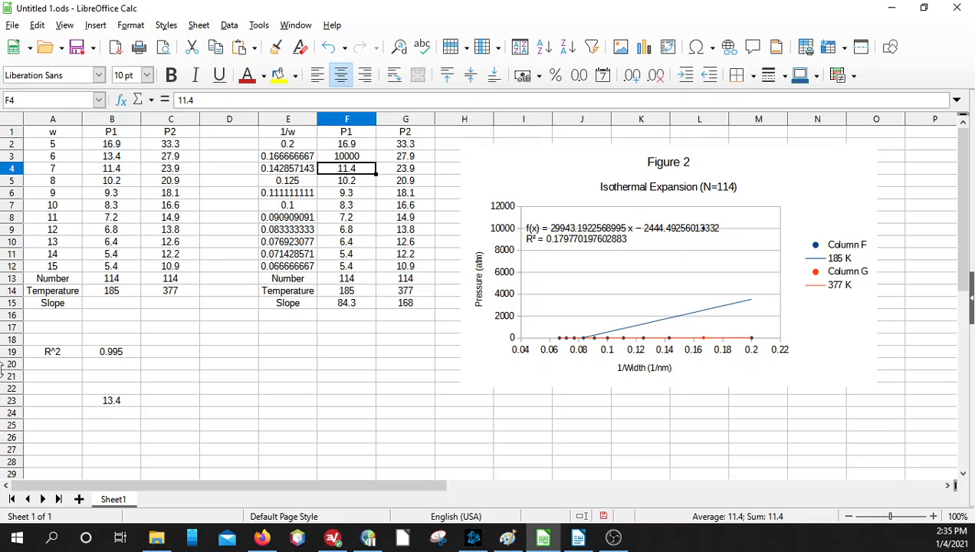
Move the Column F trend line equation down to the middle of the chart's plot area, clear of the outlier point.
{"action": "left_click", "coordinate": [585, 234]}
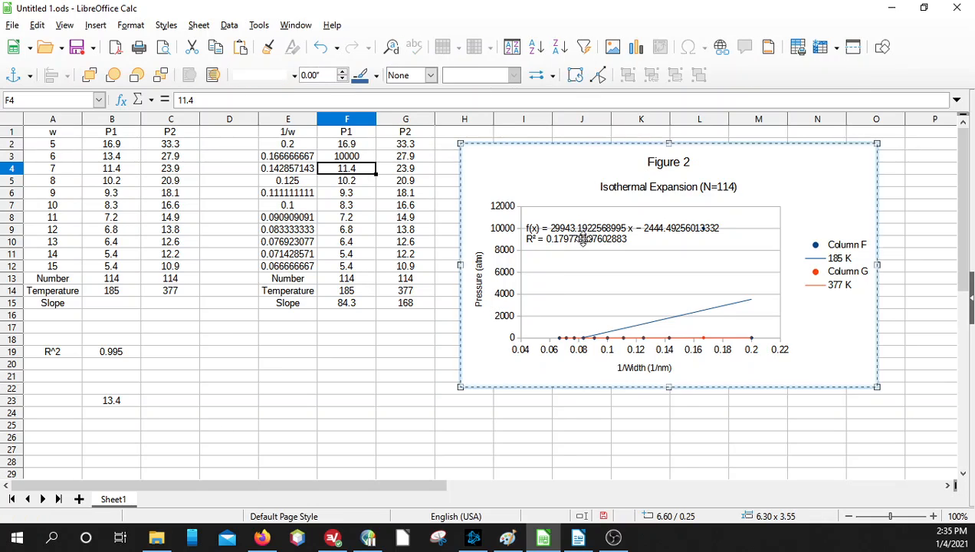
{"action": "left_click_drag", "start_coordinate": [585, 233], "coordinate": [596, 260]}
{"action": "double_click", "coordinate": [605, 245]}
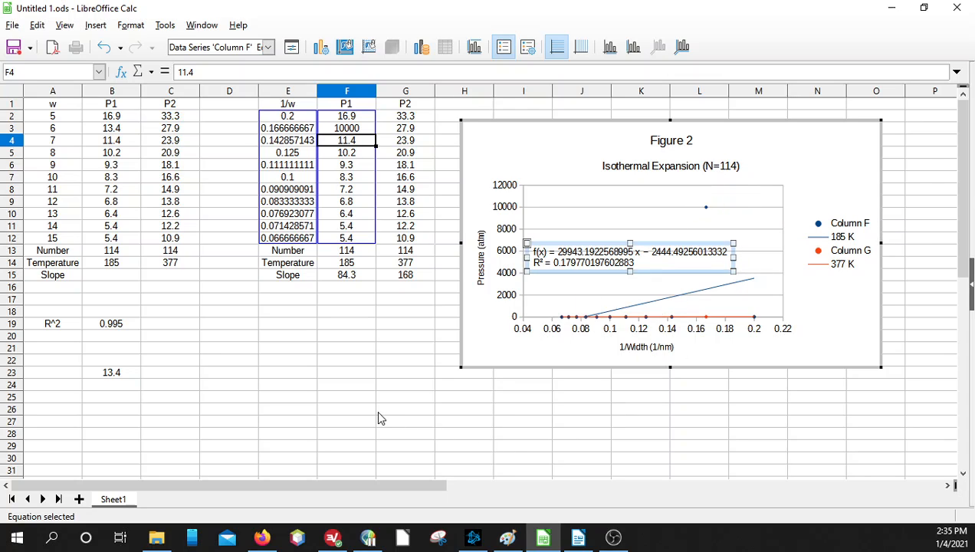
{"action": "left_click", "coordinate": [365, 373]}
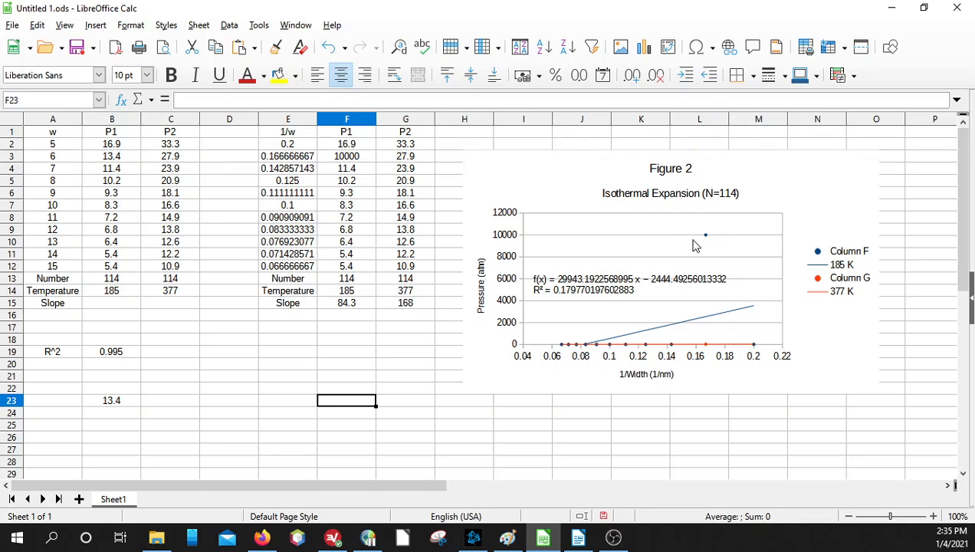
Fill F2 down into F3 to give 17.9, and move the trend line equation to the plot area's upper-left corner.
{"action": "left_click", "coordinate": [354, 145]}
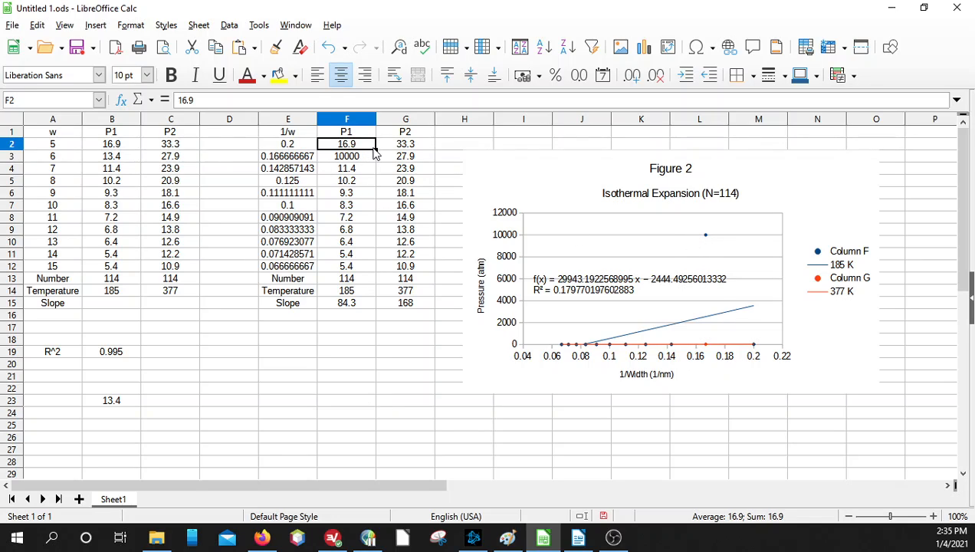
{"action": "left_click_drag", "start_coordinate": [376, 150], "coordinate": [374, 159]}
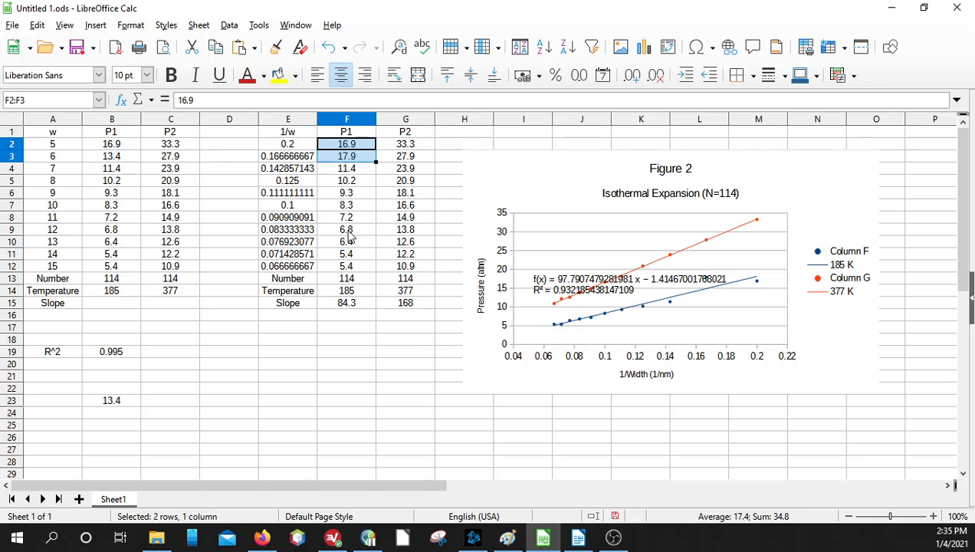
{"action": "left_click", "coordinate": [555, 281]}
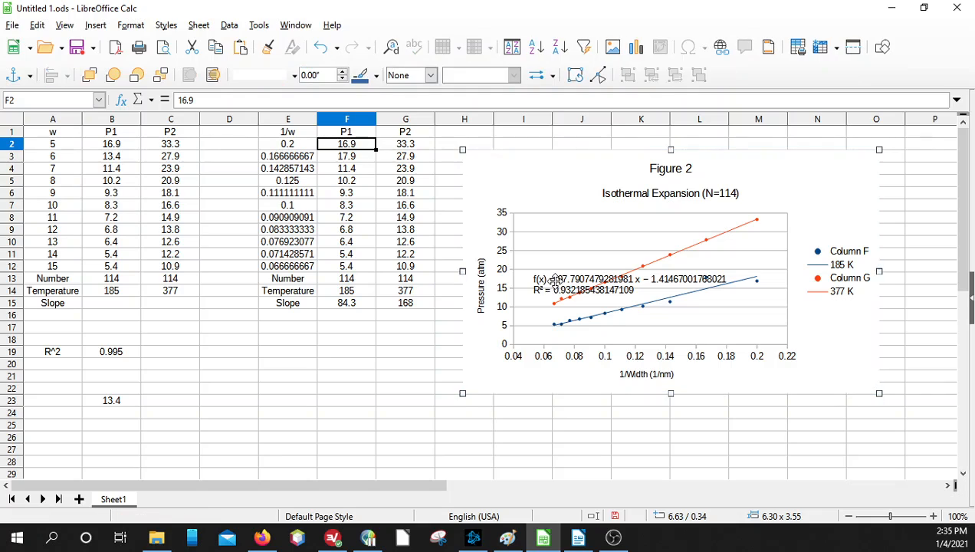
{"action": "mouse_move", "coordinate": [553, 280]}
{"action": "left_mouse_down"}
{"action": "mouse_move", "coordinate": [562, 253]}
{"action": "mouse_move", "coordinate": [568, 261]}
{"action": "mouse_move", "coordinate": [552, 180]}
{"action": "mouse_move", "coordinate": [545, 289]}
{"action": "left_mouse_up"}
{"action": "double_click", "coordinate": [571, 264]}
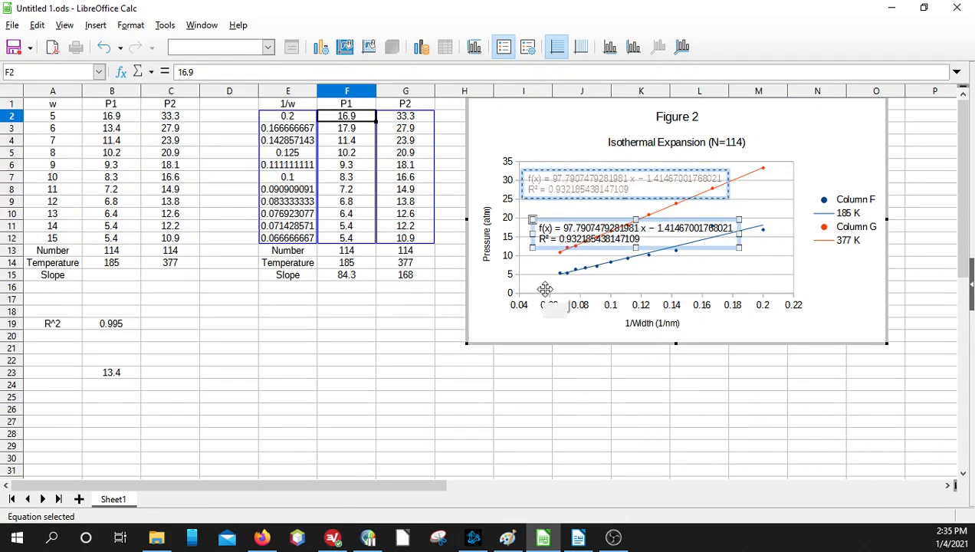
{"action": "left_click", "coordinate": [532, 368]}
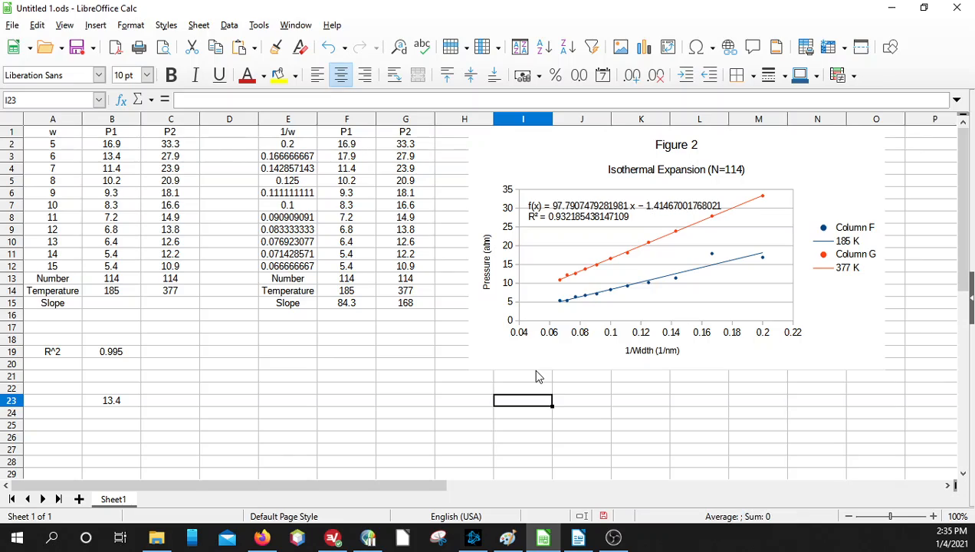
Restore the P1 value in cell F3 to 13.4.
{"action": "left_click", "coordinate": [361, 159]}
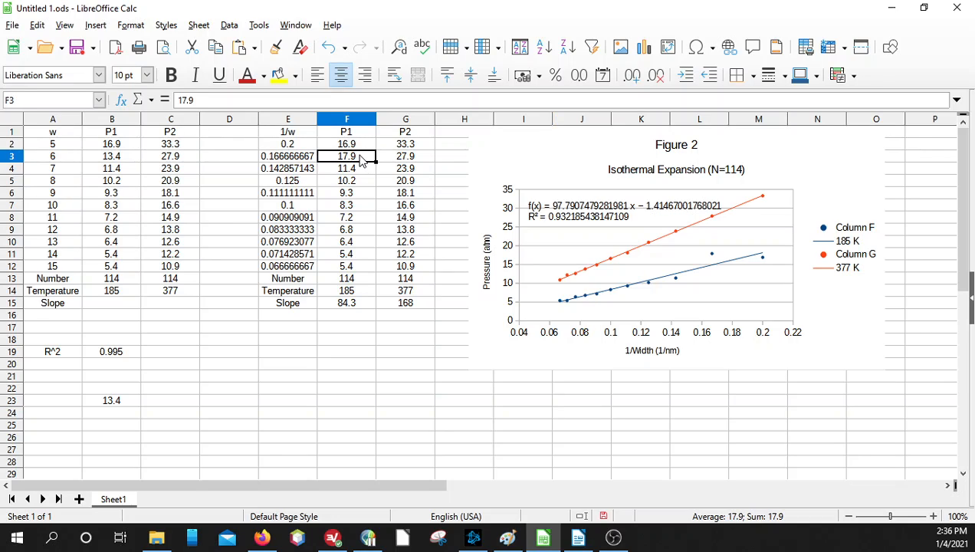
{"action": "left_click", "coordinate": [364, 148]}
{"action": "left_click", "coordinate": [358, 158]}
{"action": "type", "text": "13.4"}
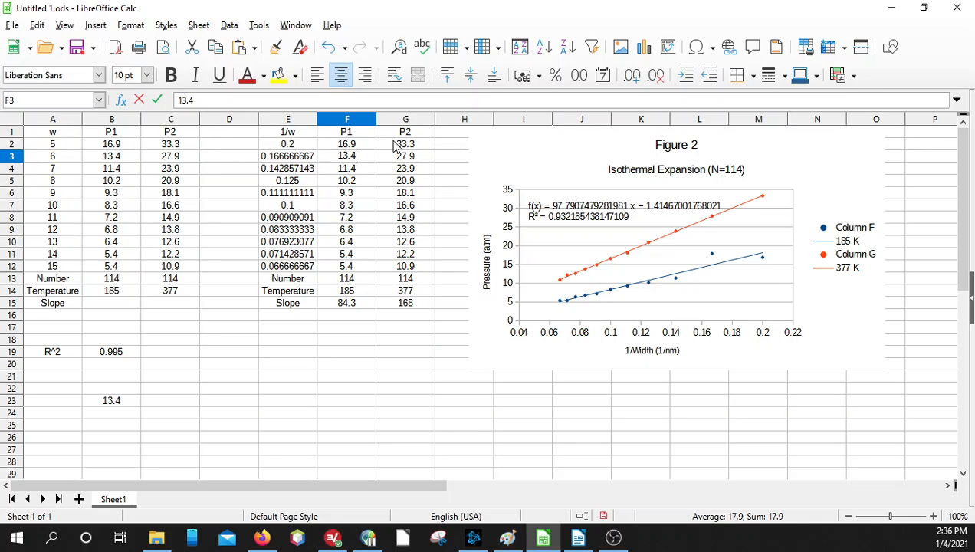
{"action": "key", "text": "Return"}
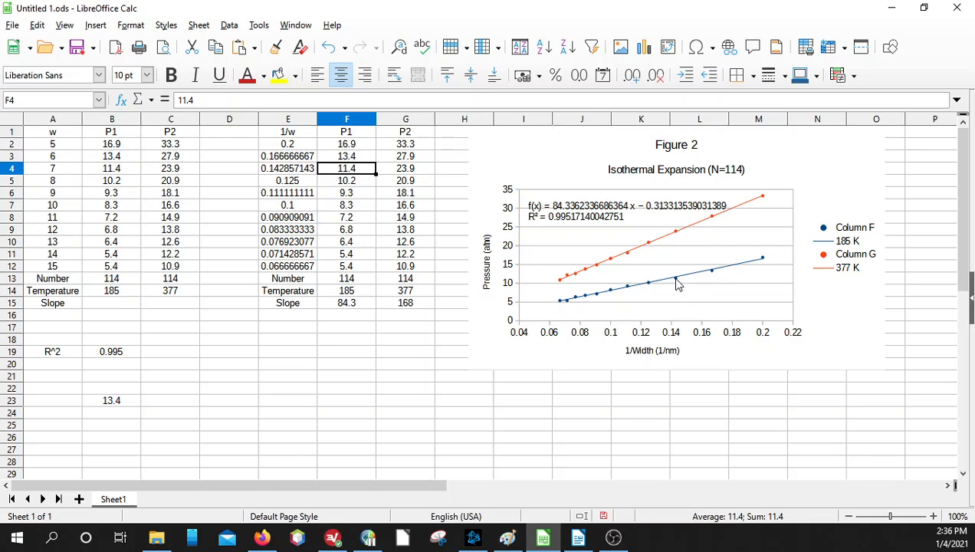
Delete the Column F trend line equation and R² label from the chart, and return to cell B19.
{"action": "left_click", "coordinate": [592, 219]}
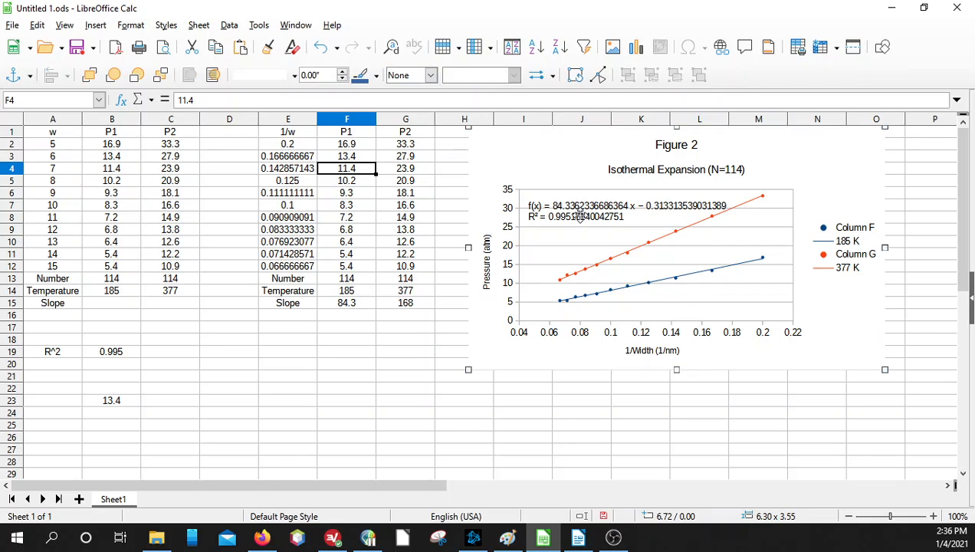
{"action": "double_click", "coordinate": [606, 217]}
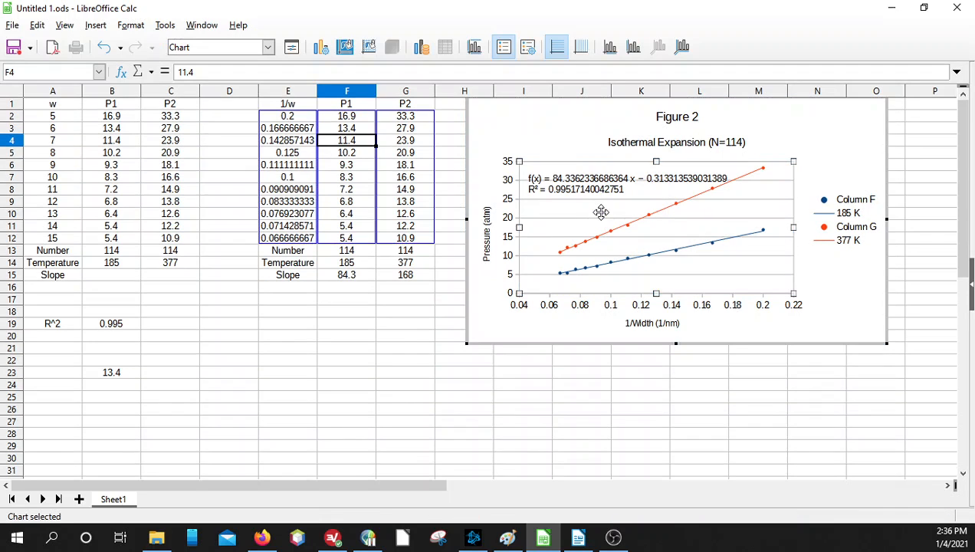
{"action": "double_click", "coordinate": [584, 187]}
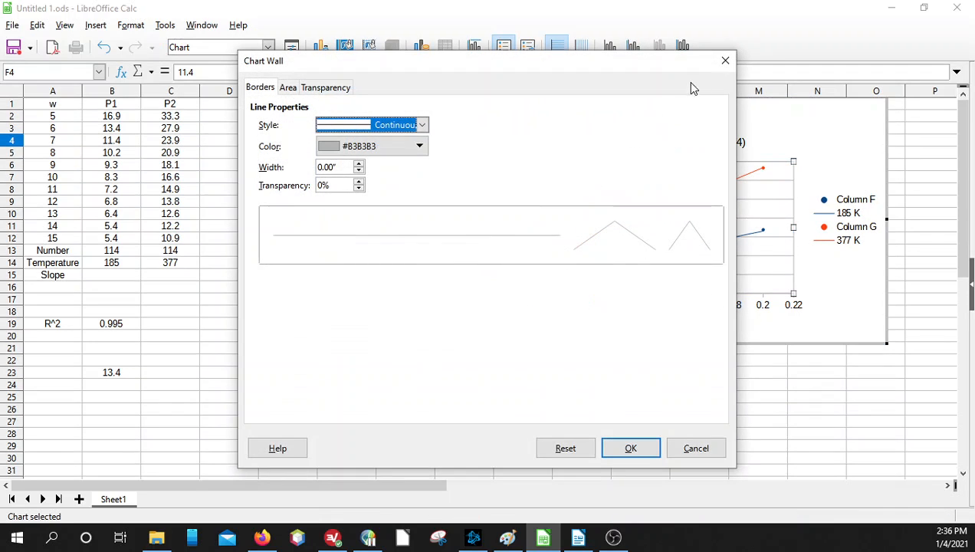
{"action": "left_click", "coordinate": [725, 61]}
{"action": "left_click", "coordinate": [606, 188]}
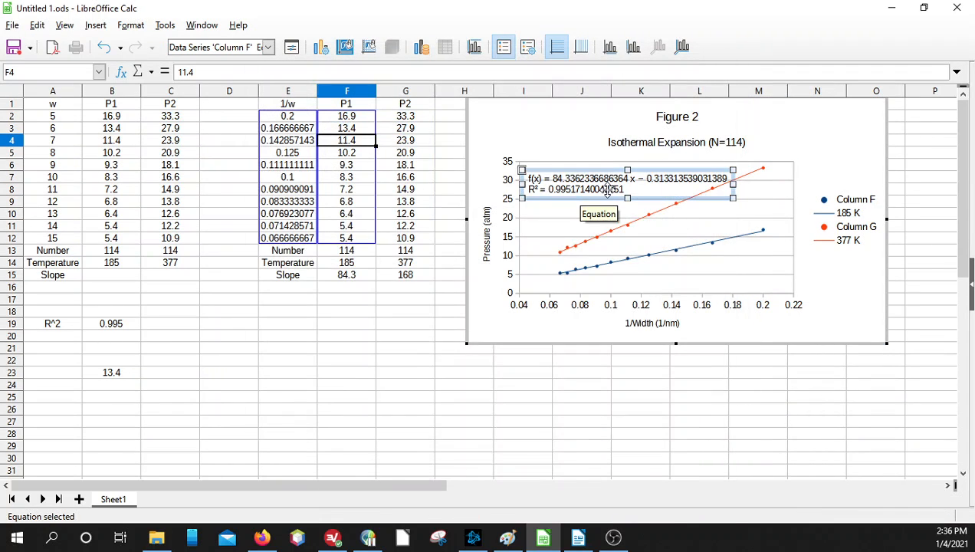
{"action": "key", "text": "Delete"}
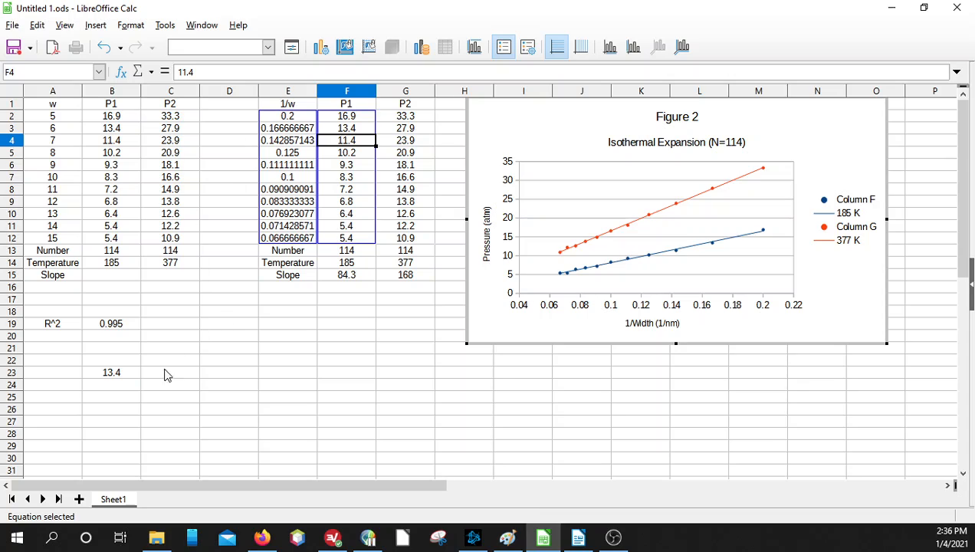
{"action": "left_click", "coordinate": [122, 323]}
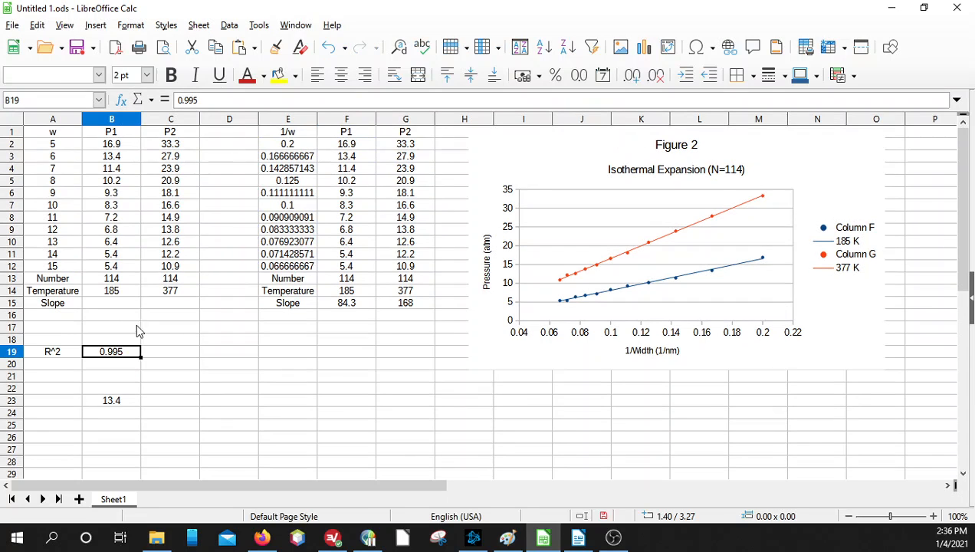
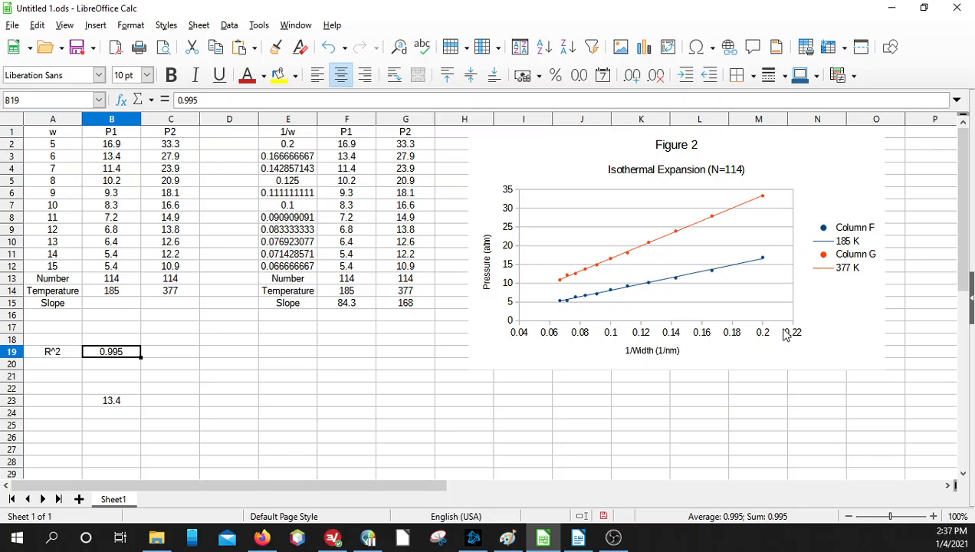
Enter the label A in cell E16, below the Slope label.
{"action": "left_click", "coordinate": [290, 316]}
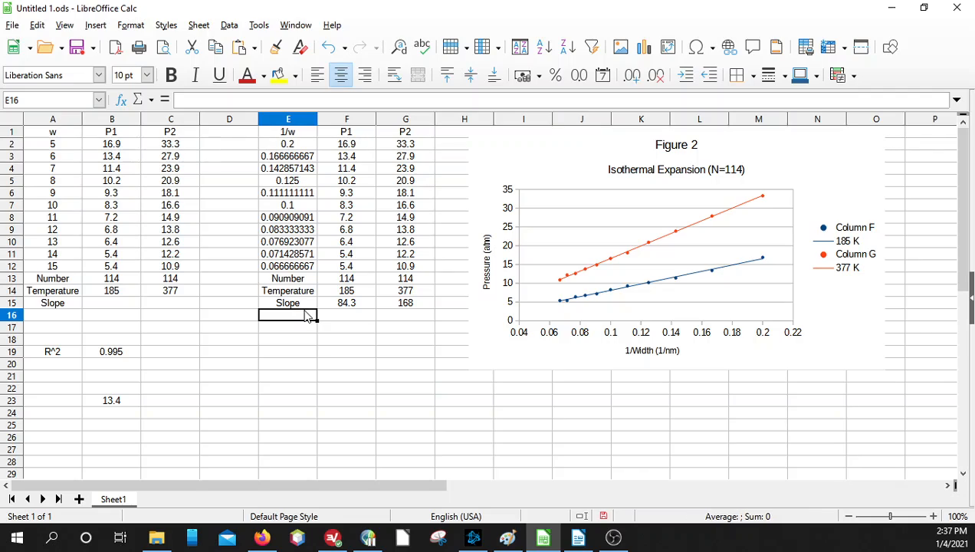
{"action": "type", "text": "A"}
{"action": "key", "text": "Return"}
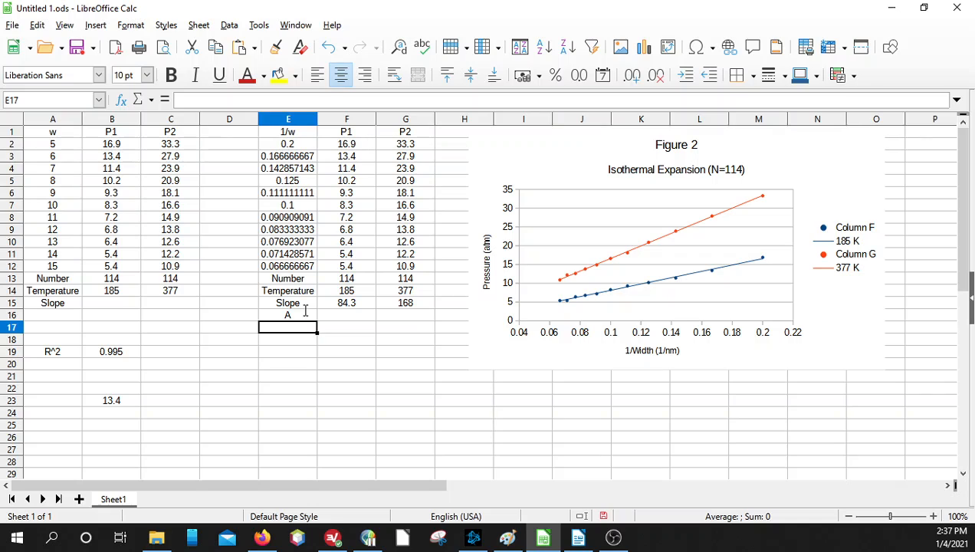
Consult the A = slope/NT note in Paint and enter the formula =F15/(F13*F14) in spreadsheet cell F16.
{"action": "left_click", "coordinate": [507, 538]}
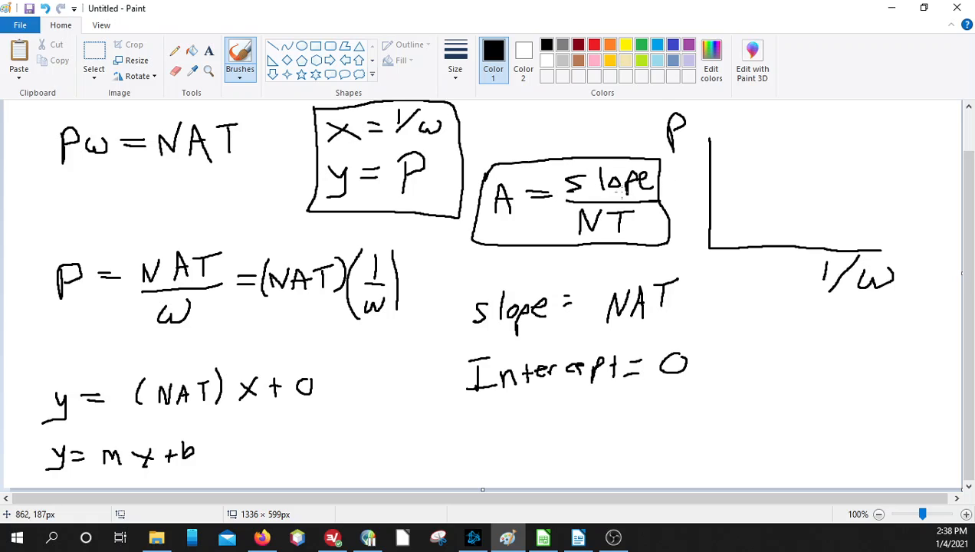
{"action": "left_click", "coordinate": [892, 9]}
{"action": "left_click", "coordinate": [328, 316]}
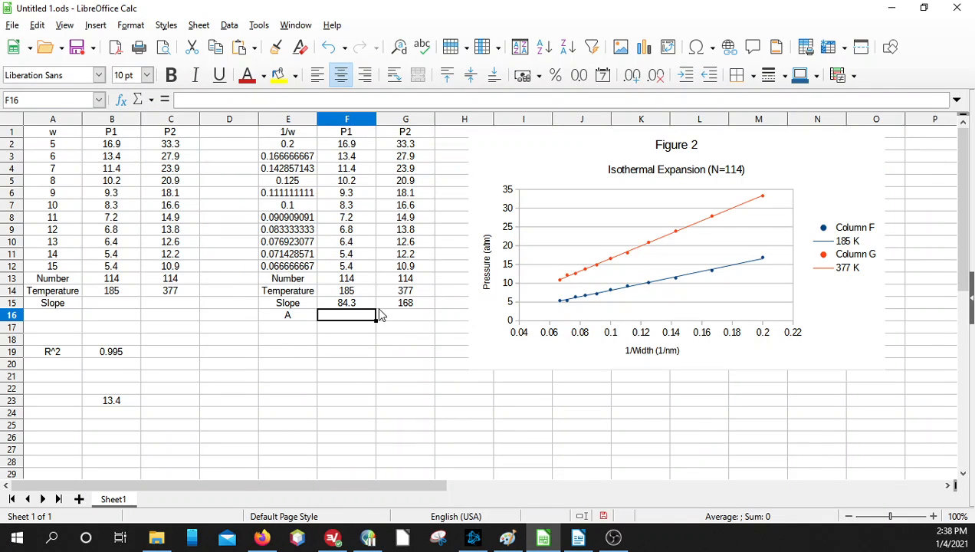
{"action": "type", "text": "="}
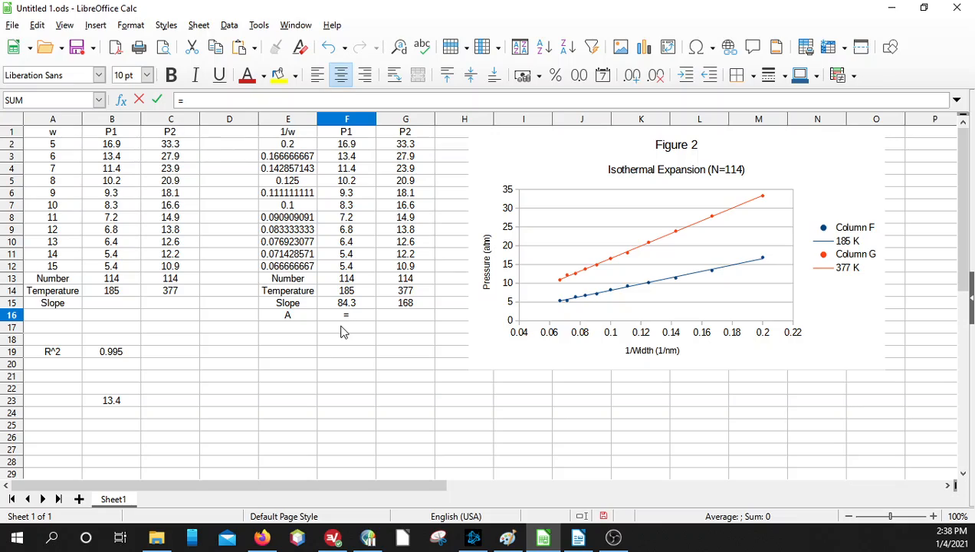
{"action": "left_click", "coordinate": [351, 303]}
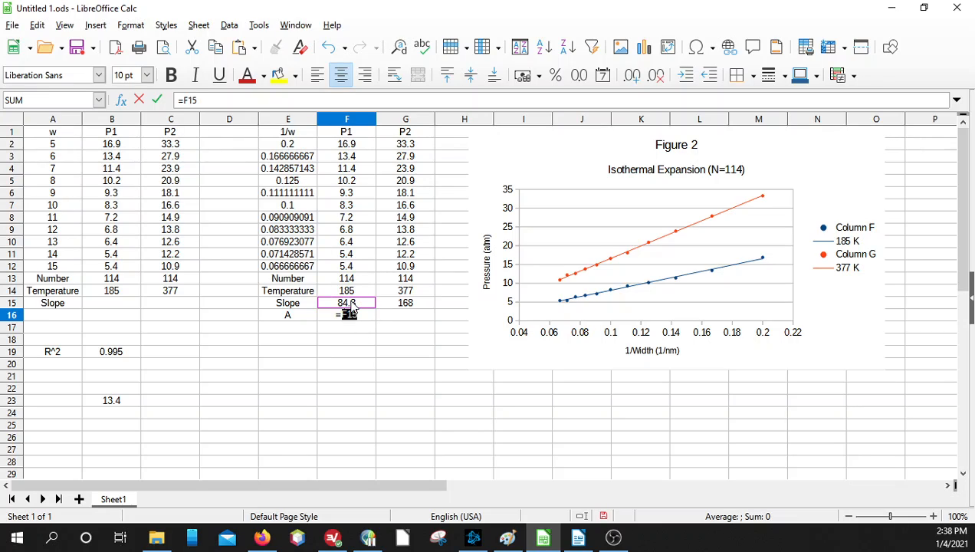
{"action": "type", "text": "/("}
{"action": "left_click", "coordinate": [342, 279]}
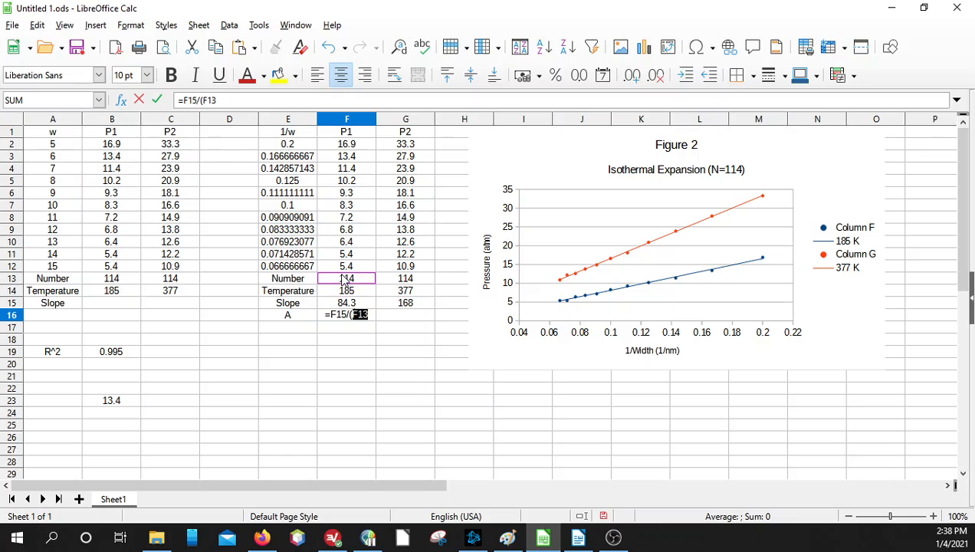
{"action": "type", "text": "*"}
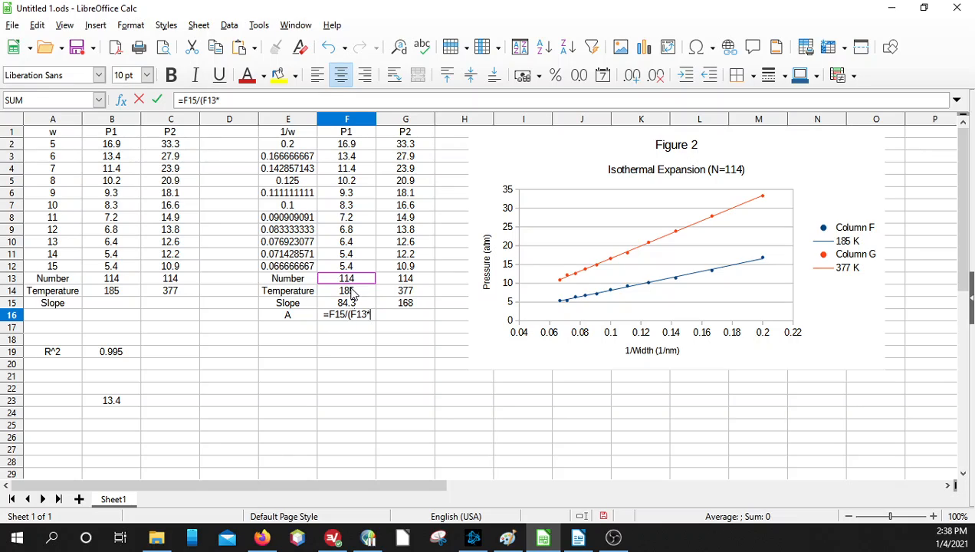
{"action": "left_click", "coordinate": [350, 295]}
{"action": "type", "text": ")"}
{"action": "key", "text": "Return"}
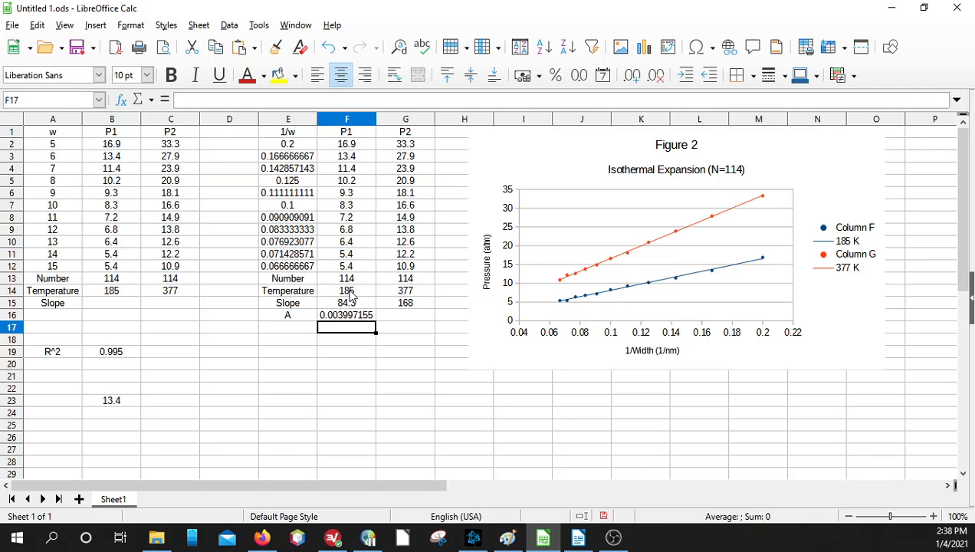
Check the slope, number and temperature cells behind F16, and fill its A formula across into G16.
{"action": "left_click", "coordinate": [414, 316]}
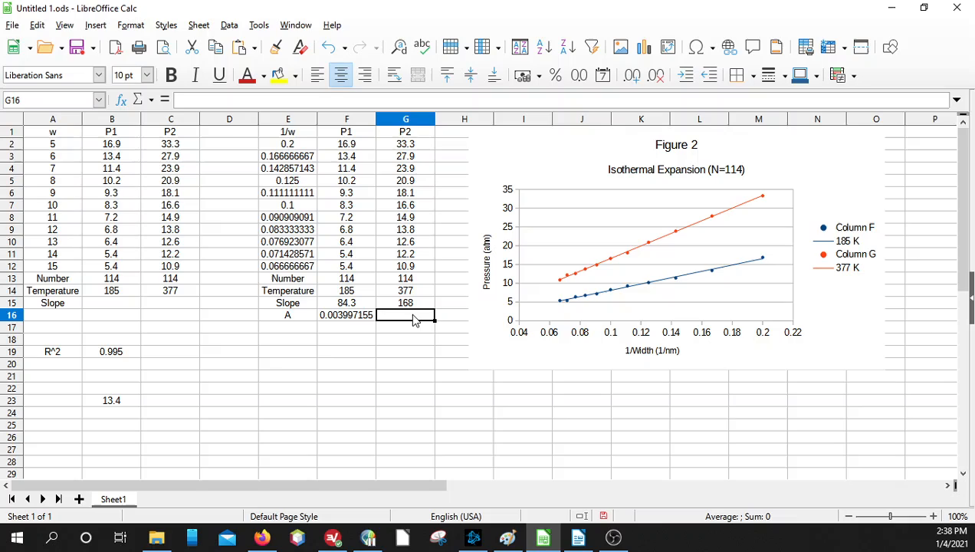
{"action": "left_click", "coordinate": [369, 320]}
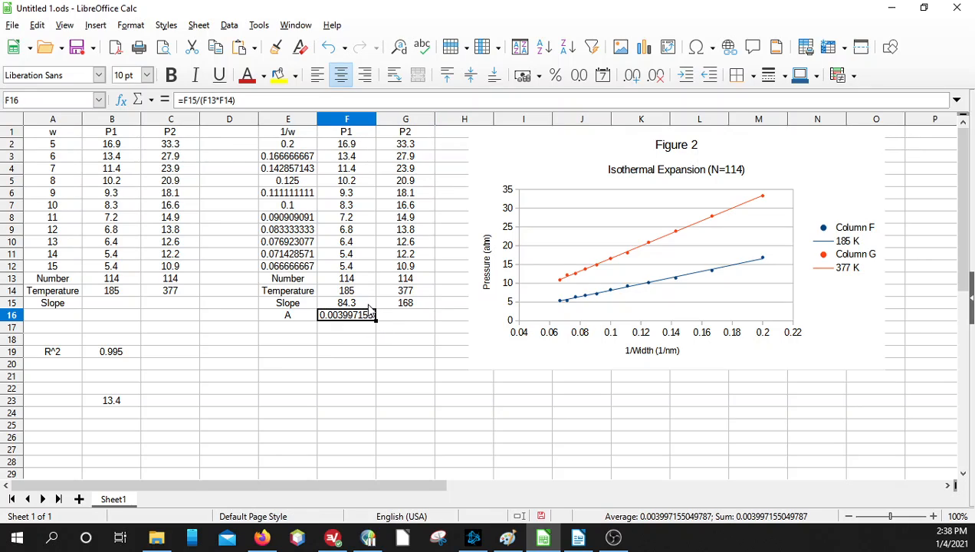
{"action": "left_click", "coordinate": [349, 305]}
{"action": "left_click", "coordinate": [349, 280]}
{"action": "left_click", "coordinate": [351, 295]}
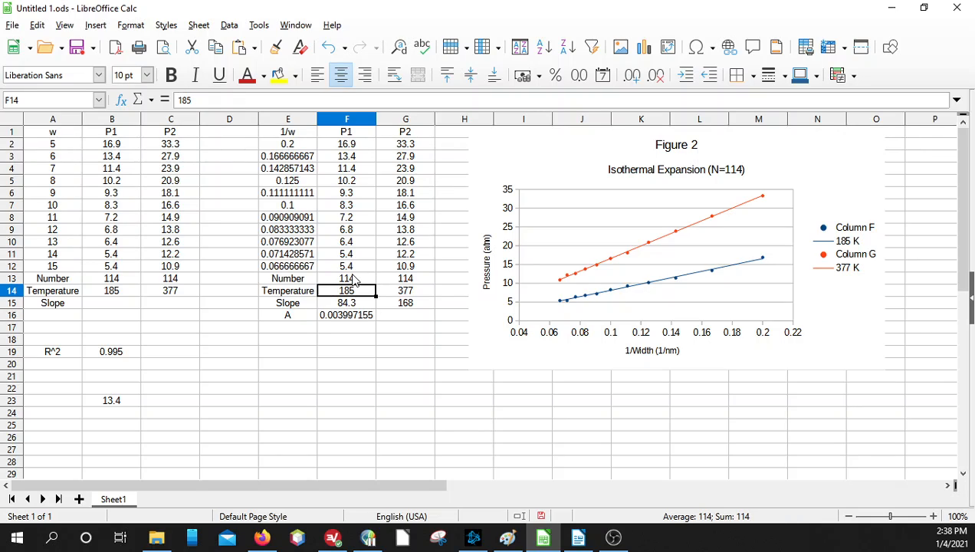
{"action": "left_click", "coordinate": [354, 281]}
{"action": "left_click", "coordinate": [352, 294]}
{"action": "left_click", "coordinate": [365, 317]}
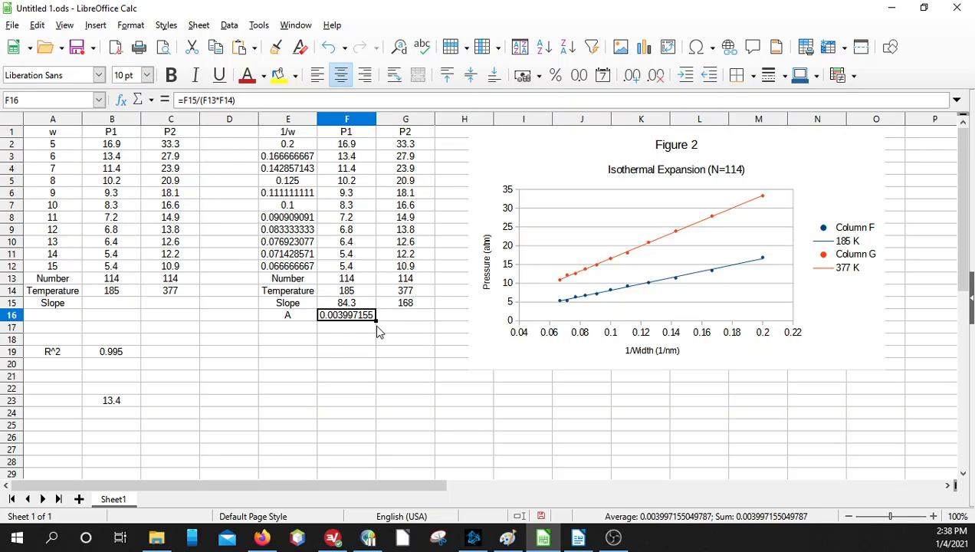
{"action": "left_click_drag", "start_coordinate": [376, 320], "coordinate": [418, 321]}
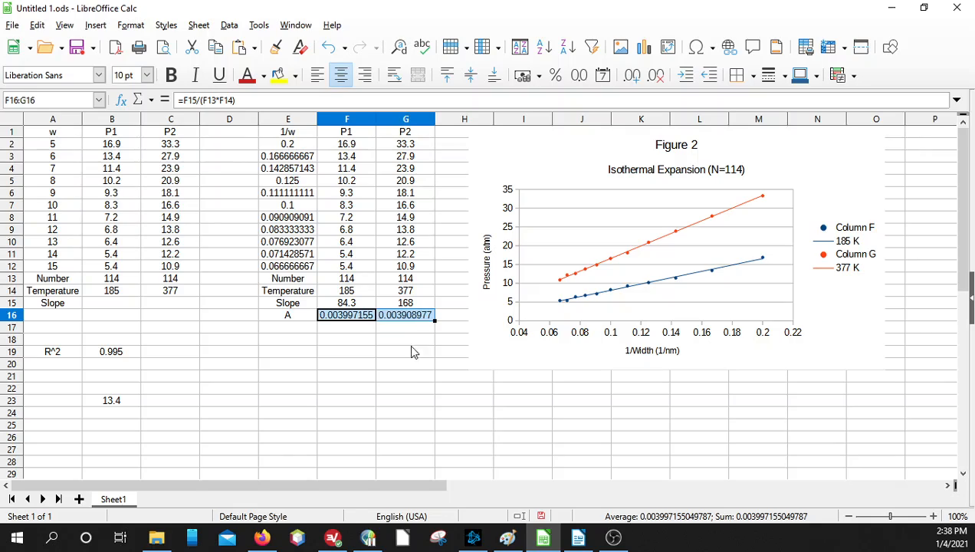
Inspect the copied A formula in G16 and the P2 slope cell it refers to.
{"action": "left_click", "coordinate": [414, 375]}
{"action": "left_click", "coordinate": [405, 320]}
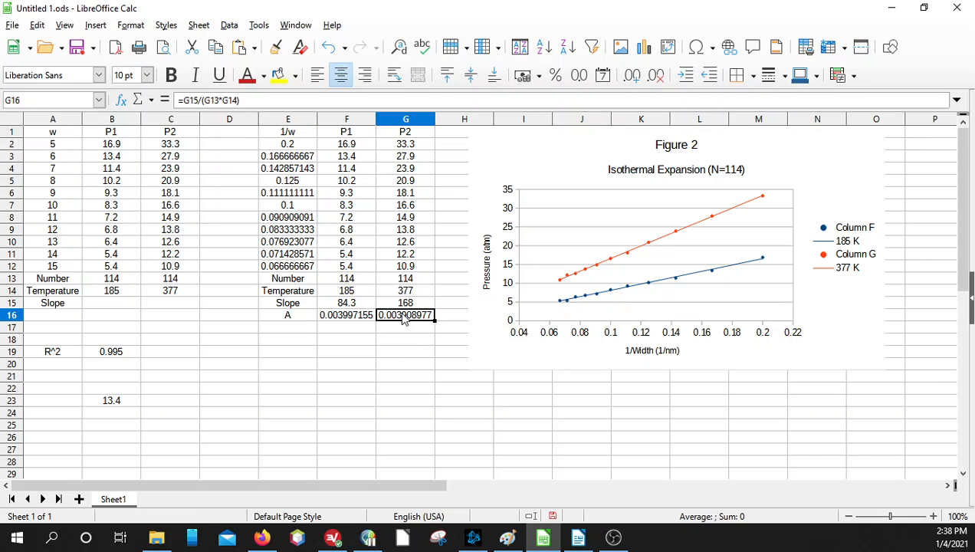
{"action": "left_click", "coordinate": [410, 305]}
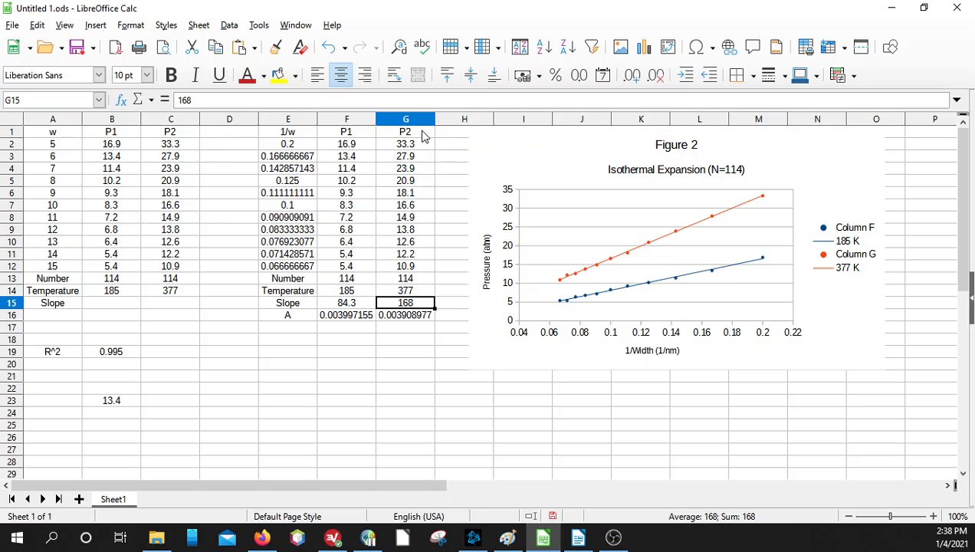
{"action": "left_click", "coordinate": [407, 316]}
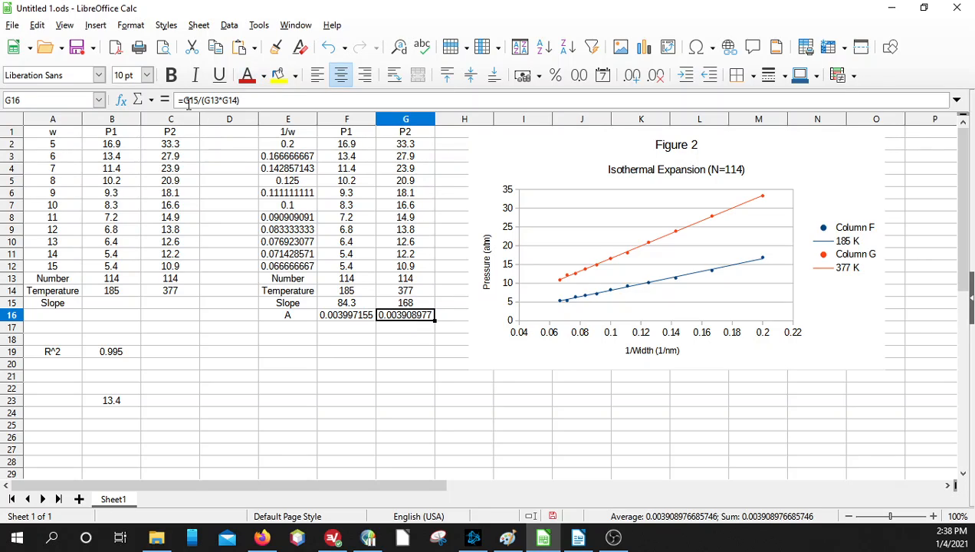
{"action": "left_click", "coordinate": [367, 316]}
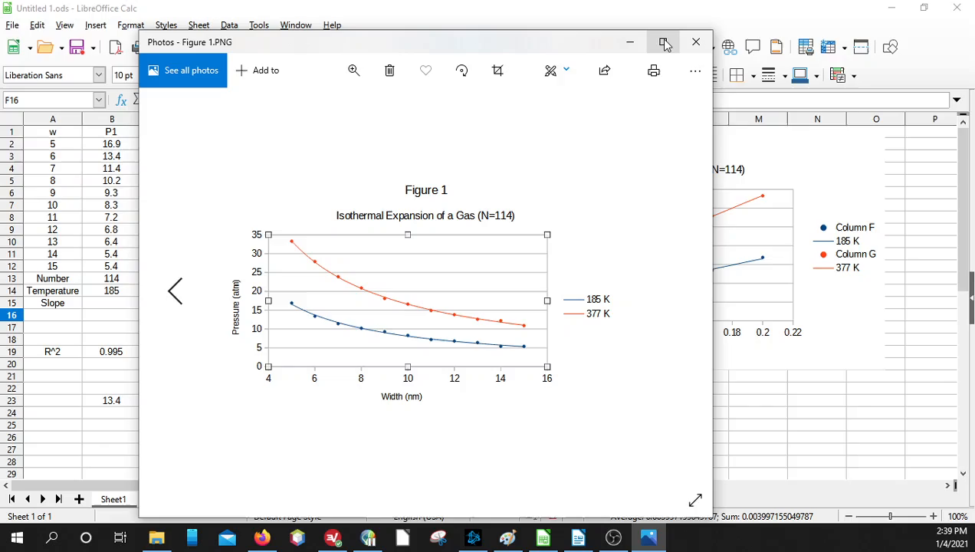
View the Figure 1 image maximized in Photos, and minimize it to return to the spreadsheet.
{"action": "left_click", "coordinate": [664, 42]}
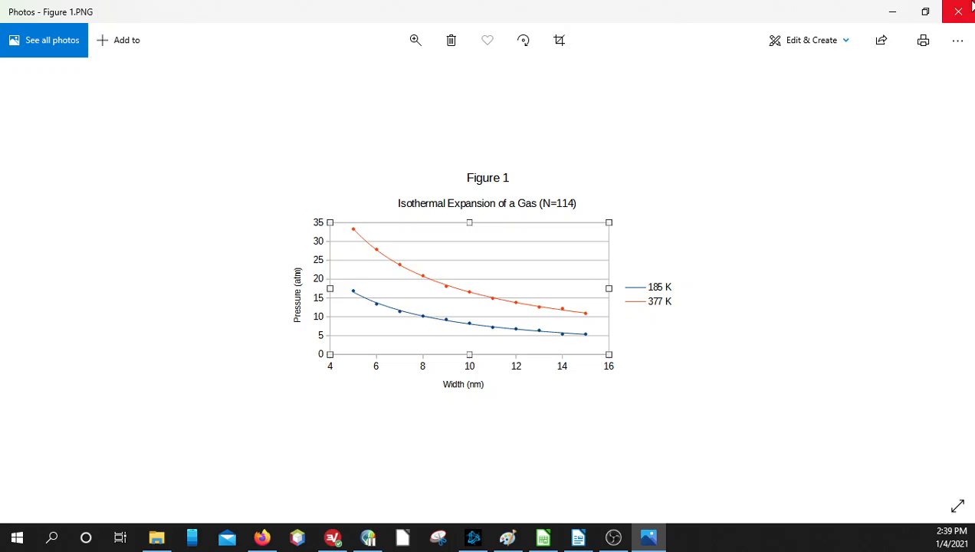
{"action": "left_click", "coordinate": [891, 12]}
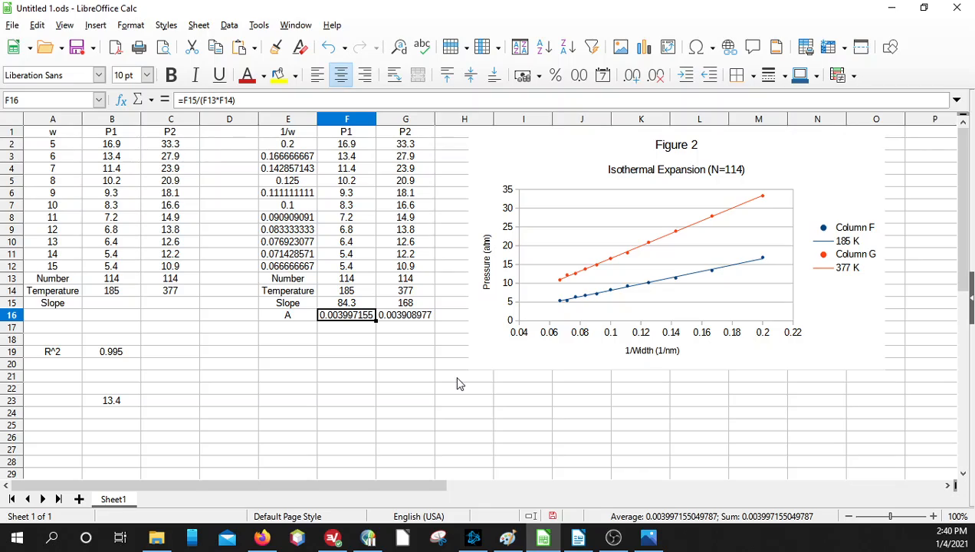
Enter the label A in cell E19 and average the two A values in F19 with =average(F16:G16).
{"action": "left_click", "coordinate": [288, 355]}
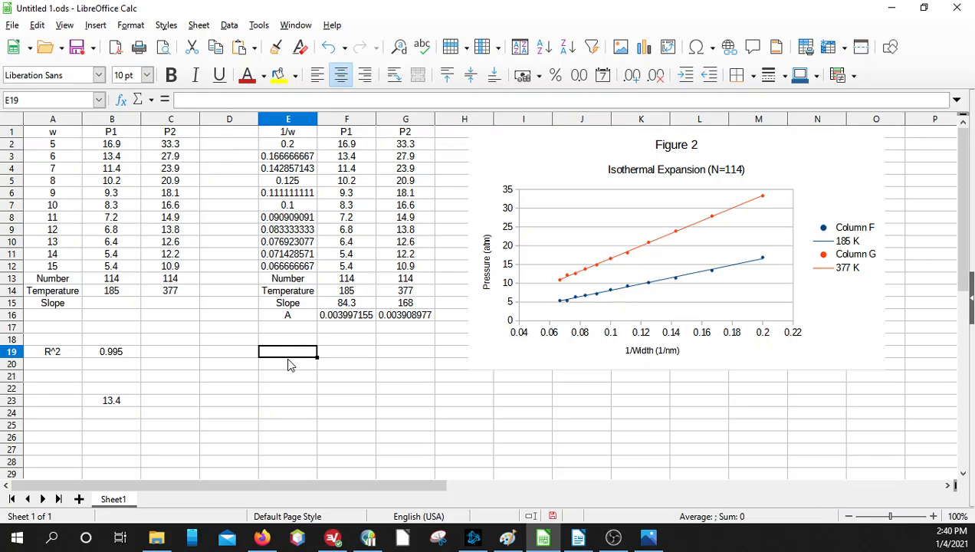
{"action": "type", "text": "A"}
{"action": "key", "text": "Tab"}
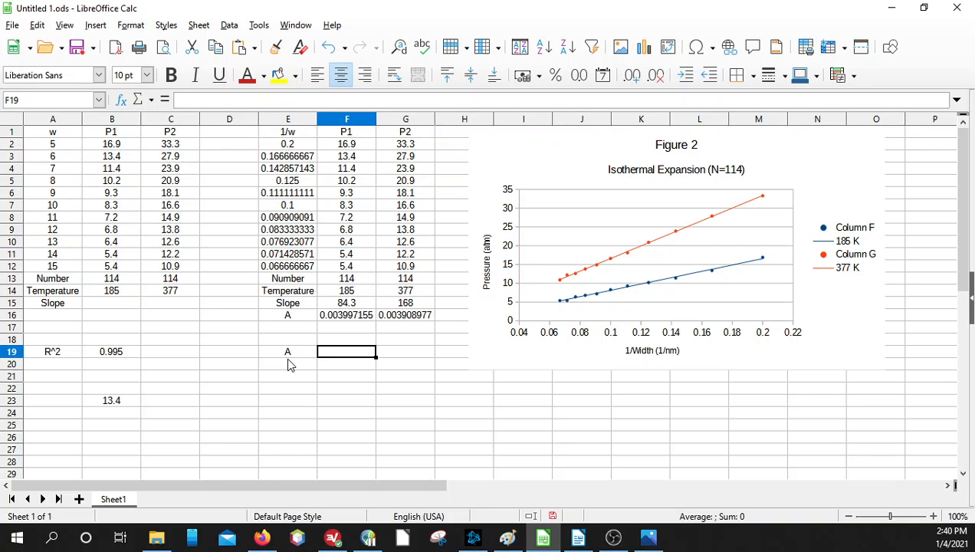
{"action": "type", "text": "=a"}
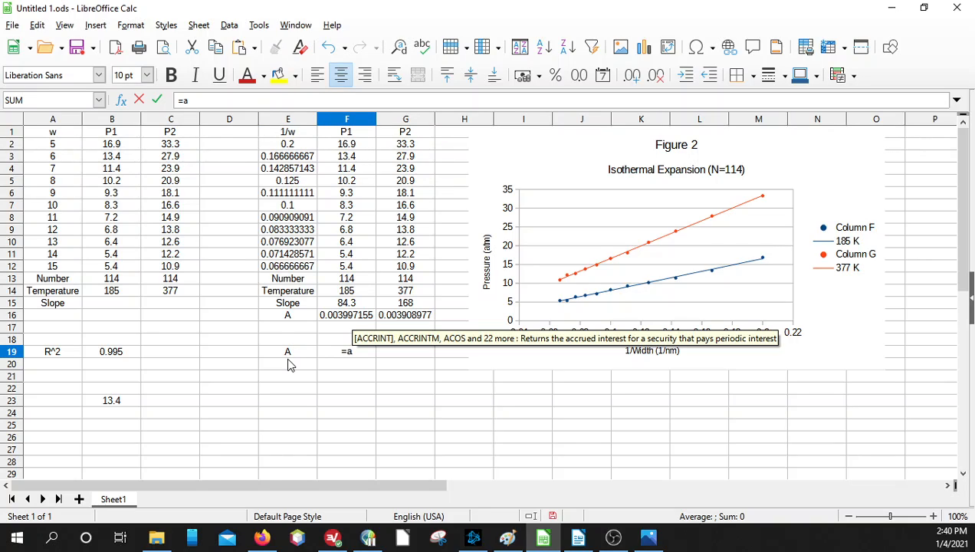
{"action": "type", "text": "verage"}
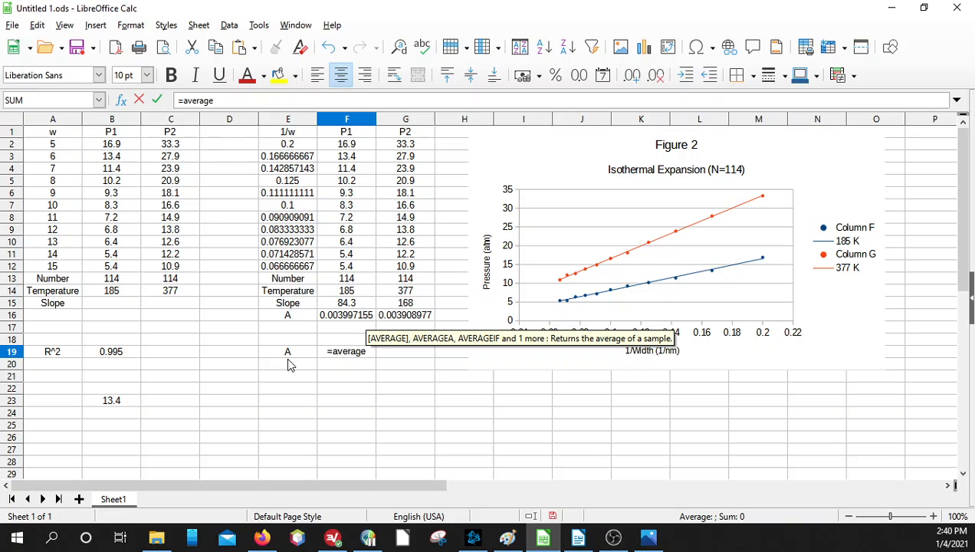
{"action": "type", "text": "("}
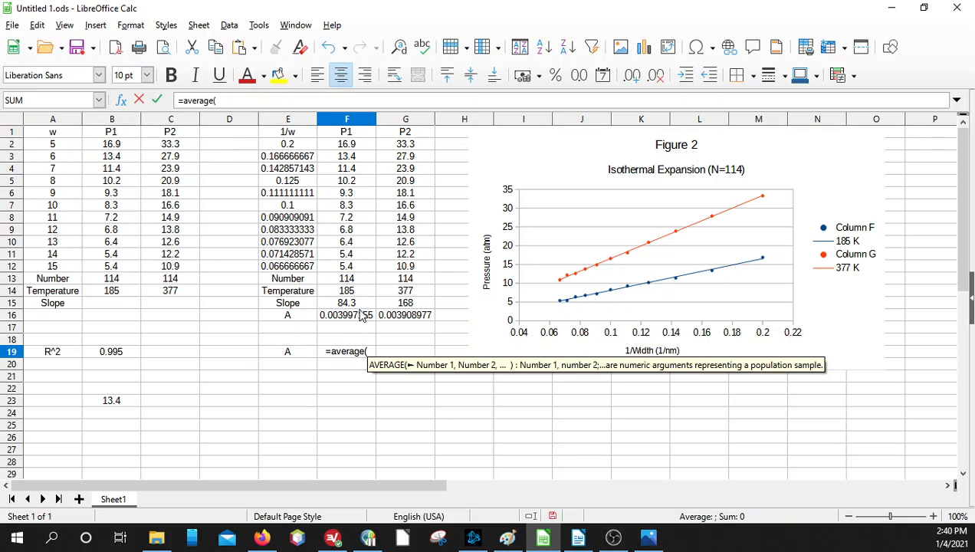
{"action": "left_click_drag", "start_coordinate": [361, 315], "coordinate": [380, 319]}
{"action": "type", "text": ")"}
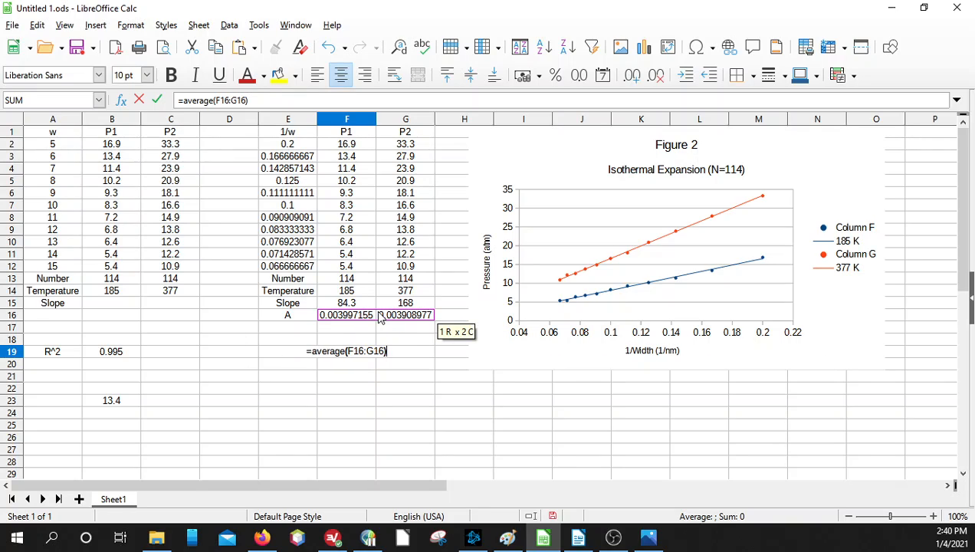
{"action": "key", "text": "Return"}
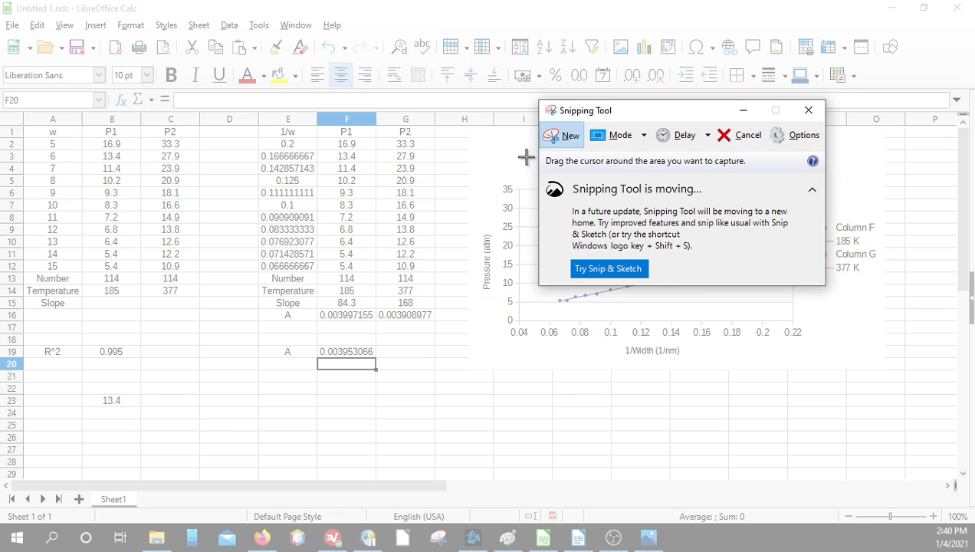
Capture the whole Figure 2 chart area as a new snip with the Snipping Tool.
{"action": "left_click", "coordinate": [567, 136]}
{"action": "left_click_drag", "start_coordinate": [665, 116], "coordinate": [217, 148]}
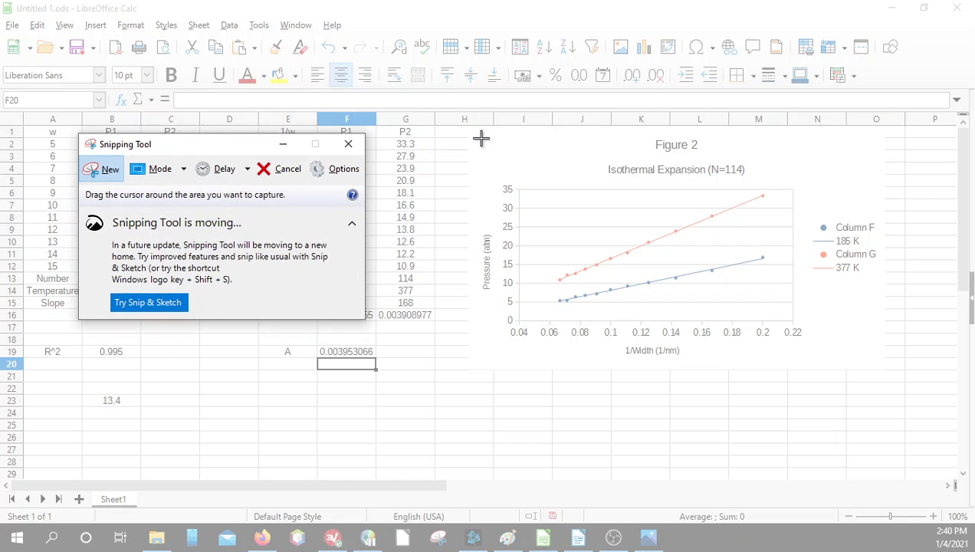
{"action": "left_click_drag", "start_coordinate": [480, 138], "coordinate": [884, 359]}
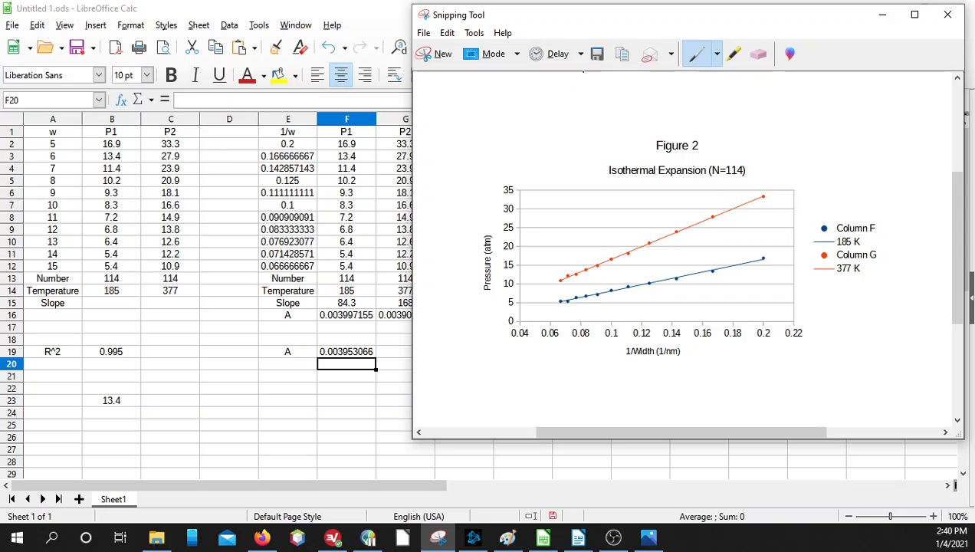
Save the snip to the Desktop as the PNG file Figure 2, and close the Snipping Tool.
{"action": "left_click", "coordinate": [597, 54]}
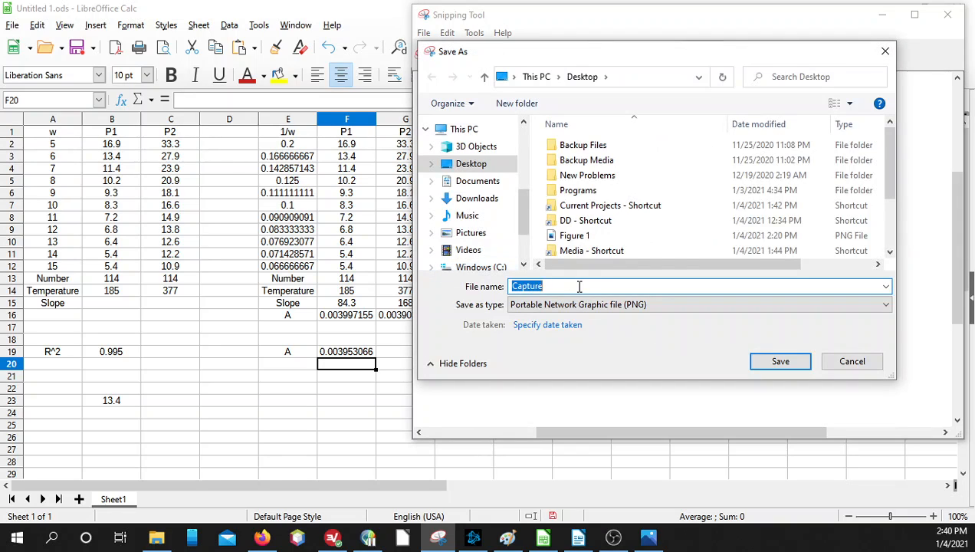
{"action": "type", "text": "Figure 2"}
{"action": "key", "text": "Return"}
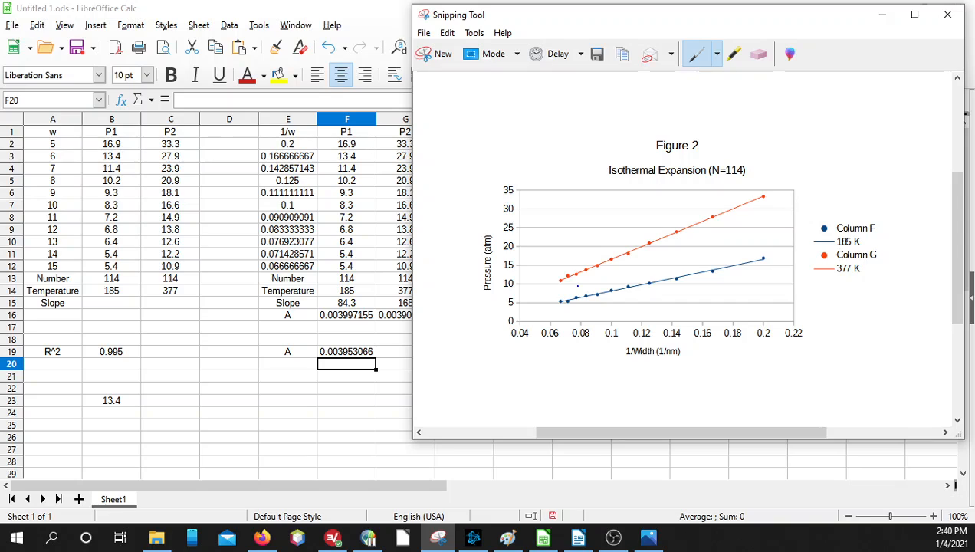
{"action": "left_click", "coordinate": [948, 15]}
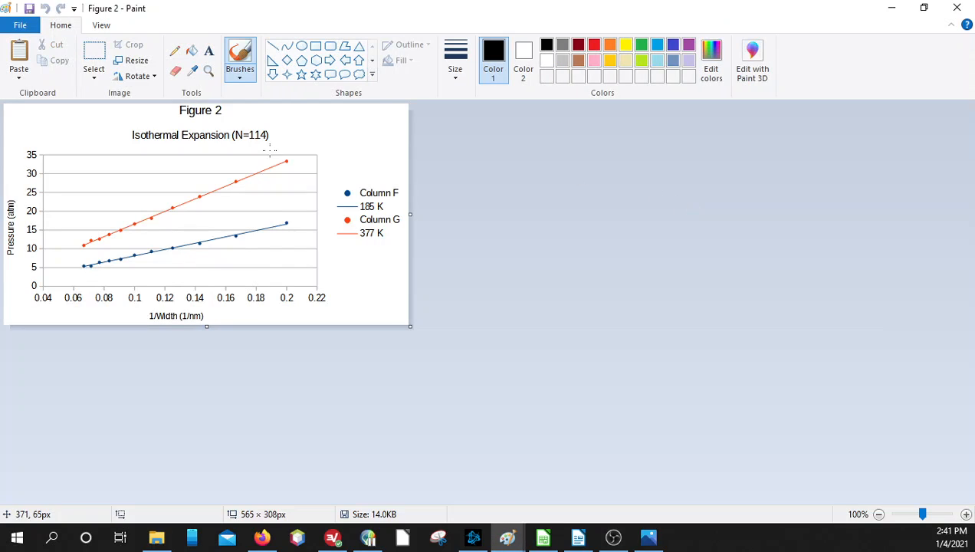
Erase the Column F and Column G entries from the legend of the Figure 2 image in Paint.
{"action": "left_click", "coordinate": [176, 71]}
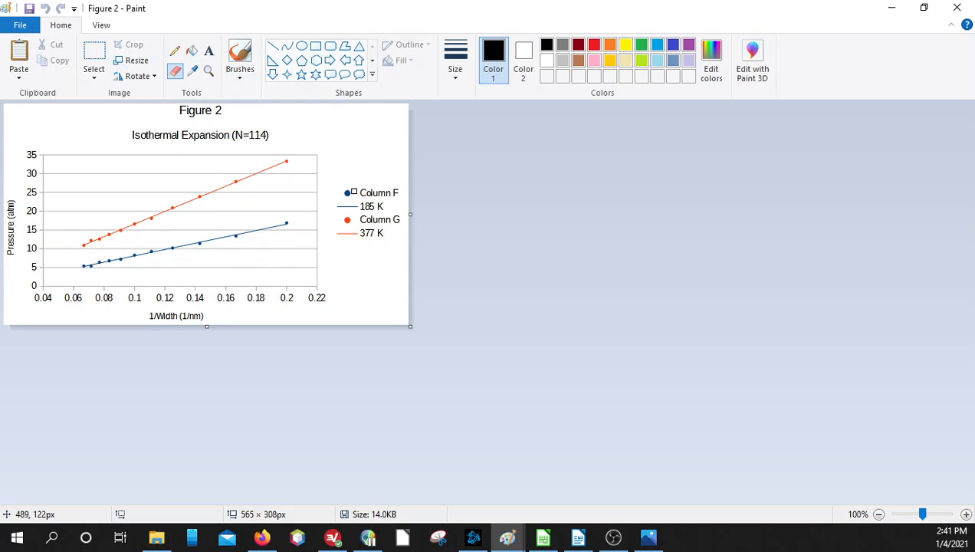
{"action": "mouse_move", "coordinate": [348, 193]}
{"action": "left_mouse_down"}
{"action": "mouse_move", "coordinate": [398, 192]}
{"action": "mouse_move", "coordinate": [346, 197]}
{"action": "mouse_move", "coordinate": [341, 220]}
{"action": "mouse_move", "coordinate": [403, 218]}
{"action": "mouse_move", "coordinate": [344, 217]}
{"action": "left_mouse_up"}
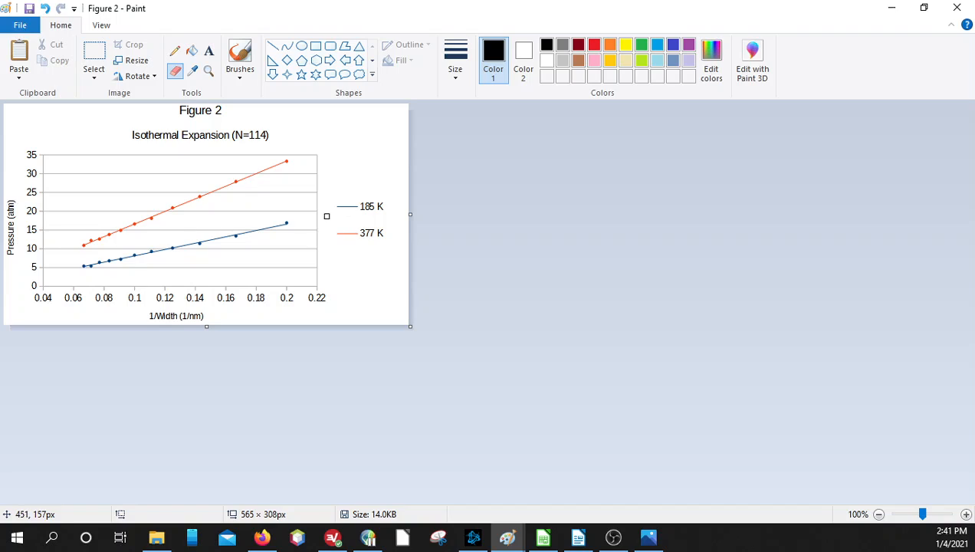
Move the 185 K legend entry down to just above the 377 K entry, and save and close the image.
{"action": "left_click", "coordinate": [108, 59]}
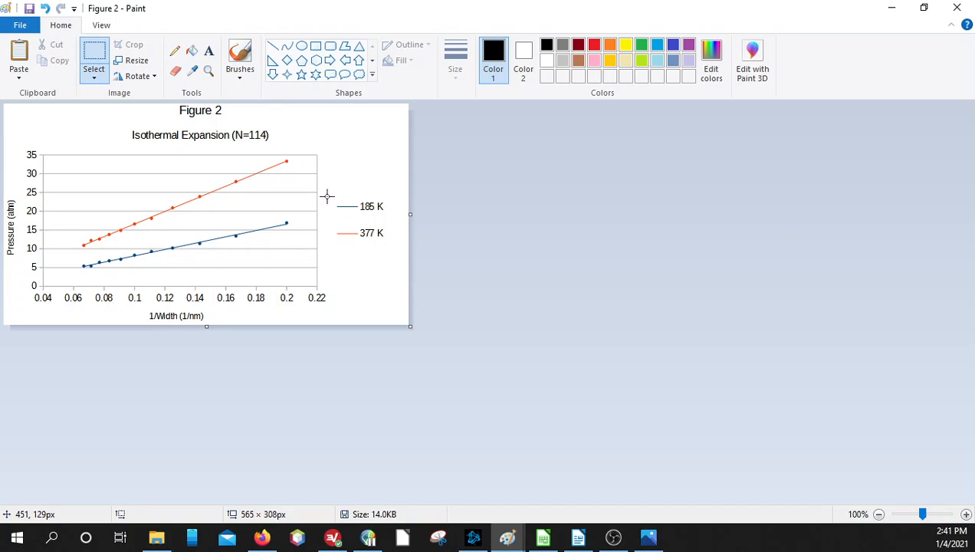
{"action": "left_click_drag", "start_coordinate": [327, 197], "coordinate": [378, 214]}
{"action": "left_click", "coordinate": [361, 156]}
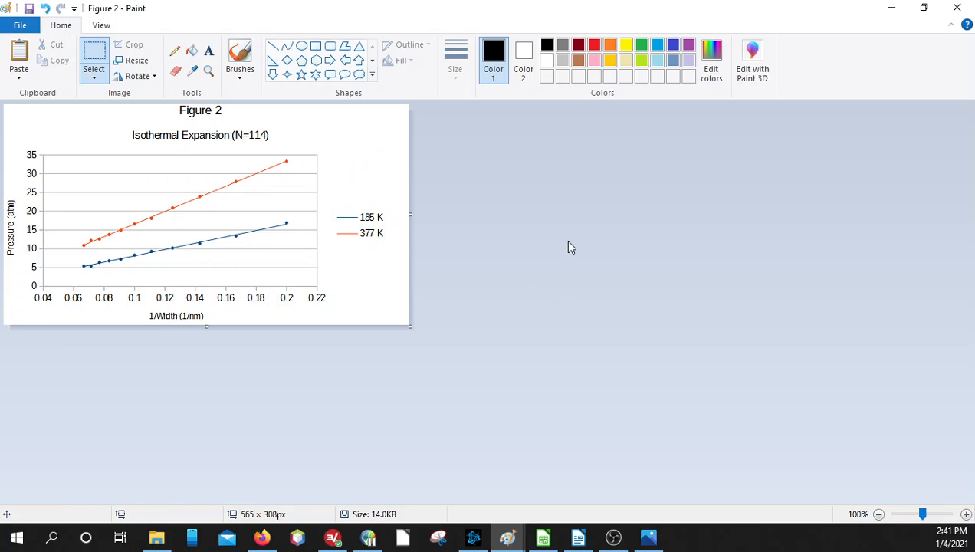
{"action": "left_click", "coordinate": [30, 9]}
{"action": "left_click", "coordinate": [957, 8]}
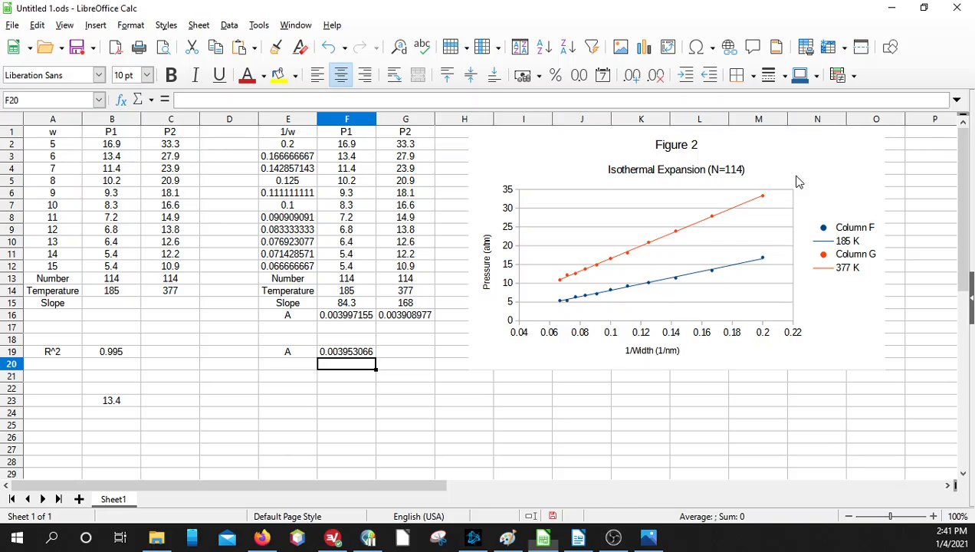
Check the averaged A formula in cell F19 and minimize the spreadsheet.
{"action": "left_click", "coordinate": [795, 178]}
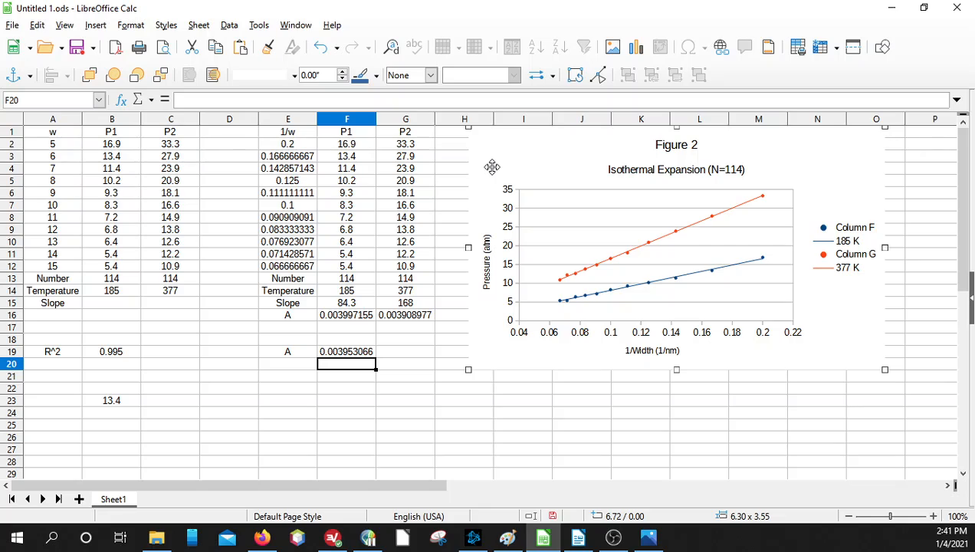
{"action": "left_click", "coordinate": [296, 355]}
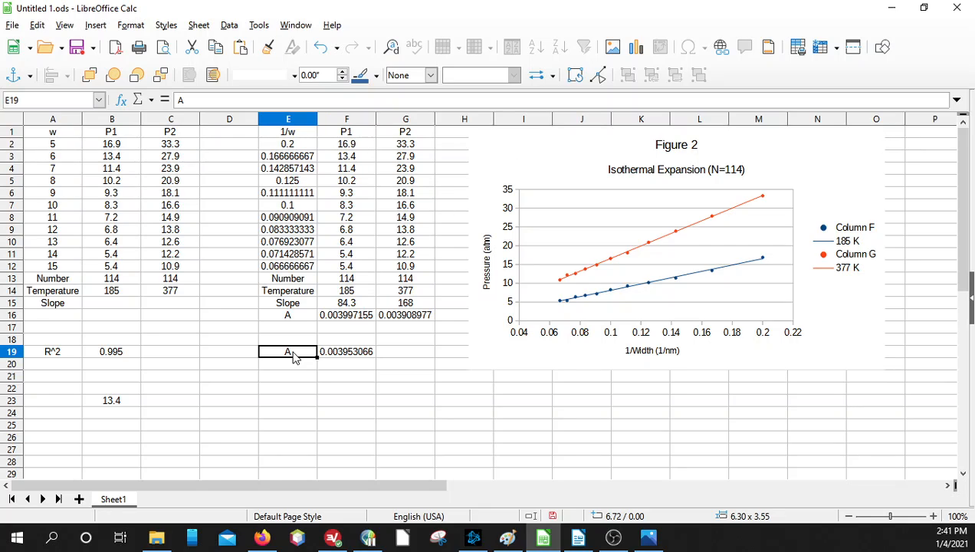
{"action": "left_click", "coordinate": [353, 352]}
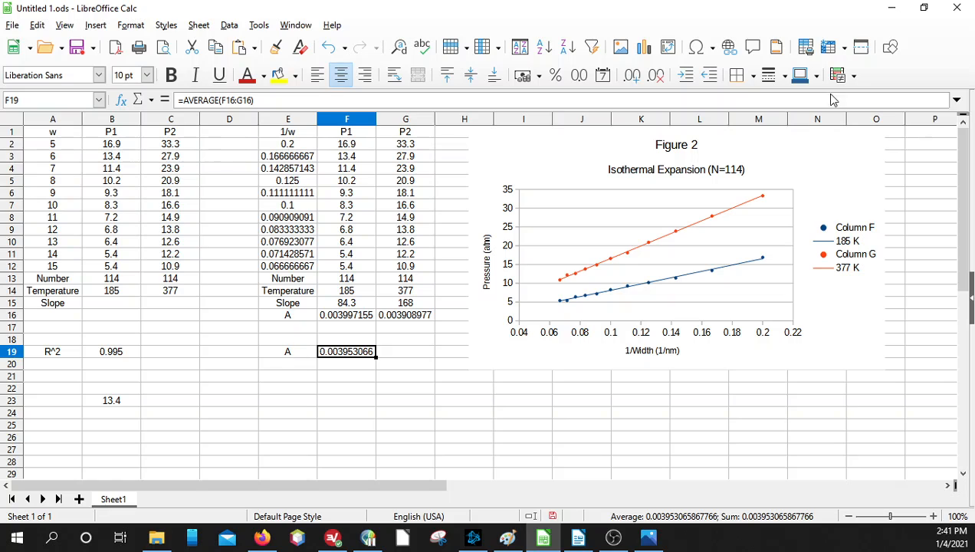
{"action": "left_click", "coordinate": [892, 7]}
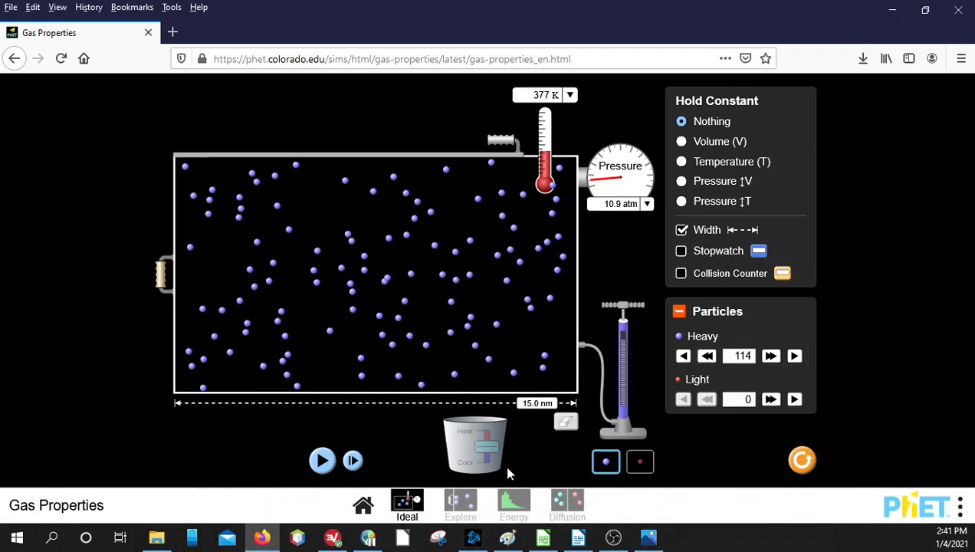
Switch to the Paint notes and add the units (atm) to the graph's P axis and (1/nm) to its 1/w axis.
{"action": "left_click", "coordinate": [506, 537]}
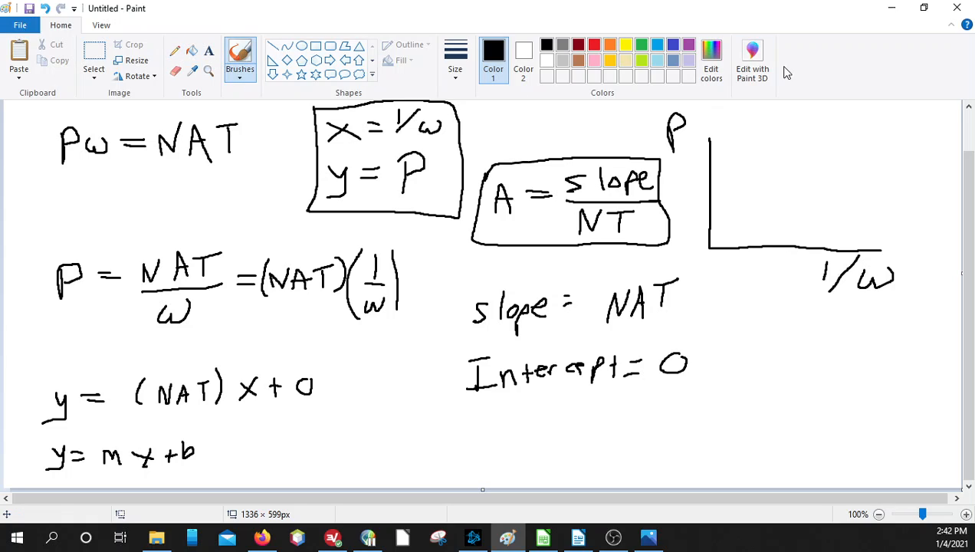
{"action": "mouse_move", "coordinate": [707, 114]}
{"action": "left_mouse_down"}
{"action": "mouse_move", "coordinate": [717, 127]}
{"action": "mouse_move", "coordinate": [727, 111]}
{"action": "mouse_move", "coordinate": [732, 121]}
{"action": "mouse_move", "coordinate": [770, 111]}
{"action": "mouse_move", "coordinate": [790, 118]}
{"action": "mouse_move", "coordinate": [796, 138]}
{"action": "left_mouse_up"}
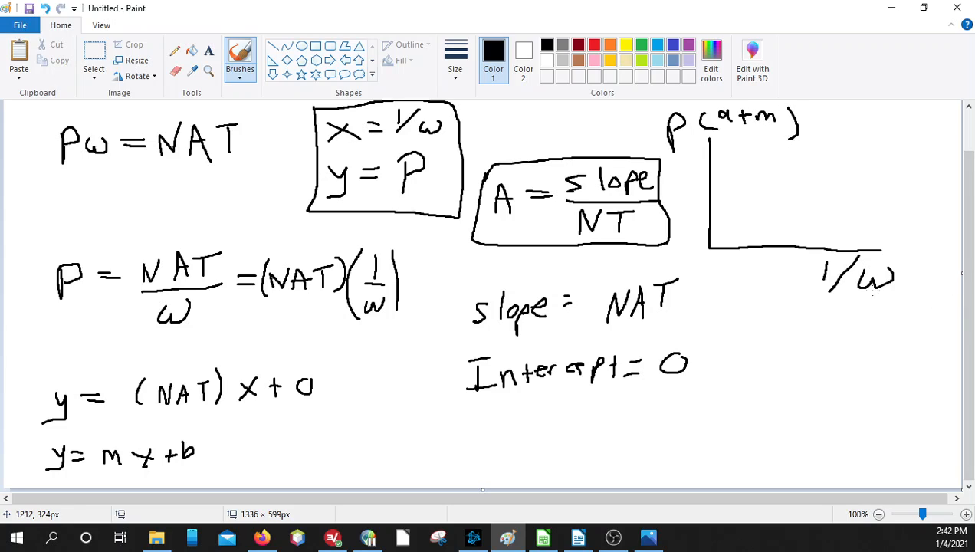
{"action": "mouse_move", "coordinate": [915, 255]}
{"action": "left_mouse_down"}
{"action": "mouse_move", "coordinate": [903, 280]}
{"action": "mouse_move", "coordinate": [920, 274]}
{"action": "left_mouse_up"}
{"action": "mouse_move", "coordinate": [933, 258]}
{"action": "left_mouse_down"}
{"action": "mouse_move", "coordinate": [923, 279]}
{"action": "mouse_move", "coordinate": [930, 288]}
{"action": "left_mouse_up"}
{"action": "left_click_drag", "start_coordinate": [927, 279], "coordinate": [944, 285]}
{"action": "mouse_move", "coordinate": [947, 250]}
{"action": "left_mouse_down"}
{"action": "mouse_move", "coordinate": [959, 283]}
{"action": "mouse_move", "coordinate": [951, 295]}
{"action": "left_mouse_up"}
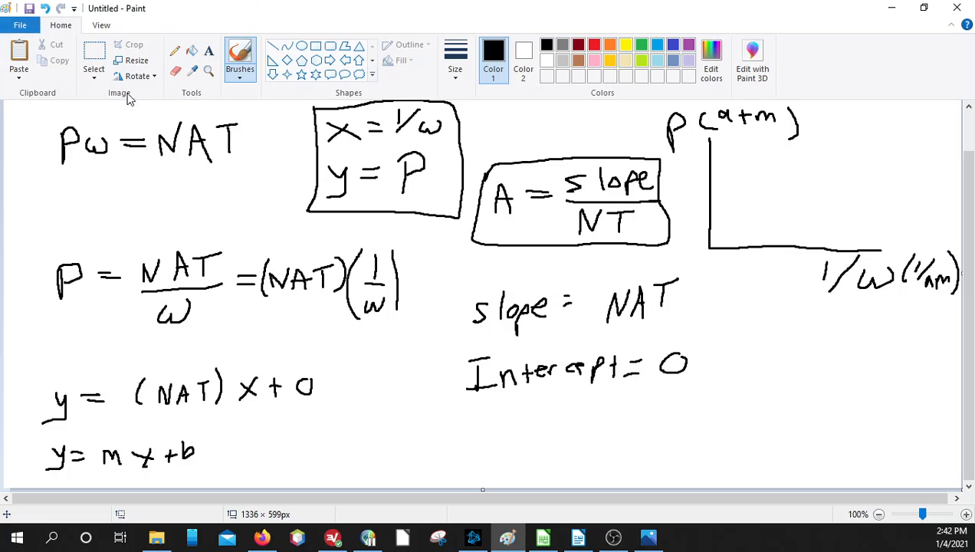
Erase the handwritten slope and intercept lines and the two equations y = (NAT)x + 0 and y = mx + b.
{"action": "left_click", "coordinate": [93, 62]}
{"action": "left_click_drag", "start_coordinate": [438, 271], "coordinate": [723, 412]}
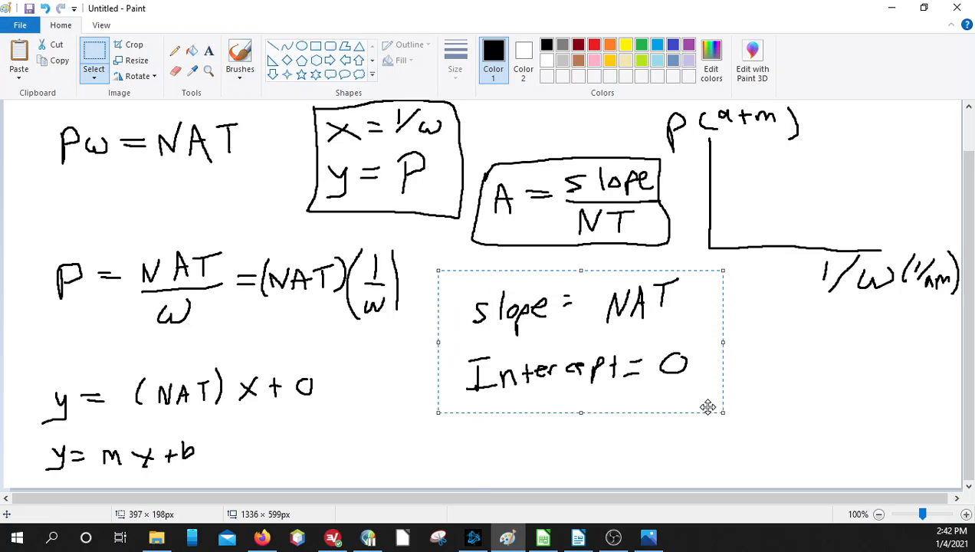
{"action": "key", "text": "Delete"}
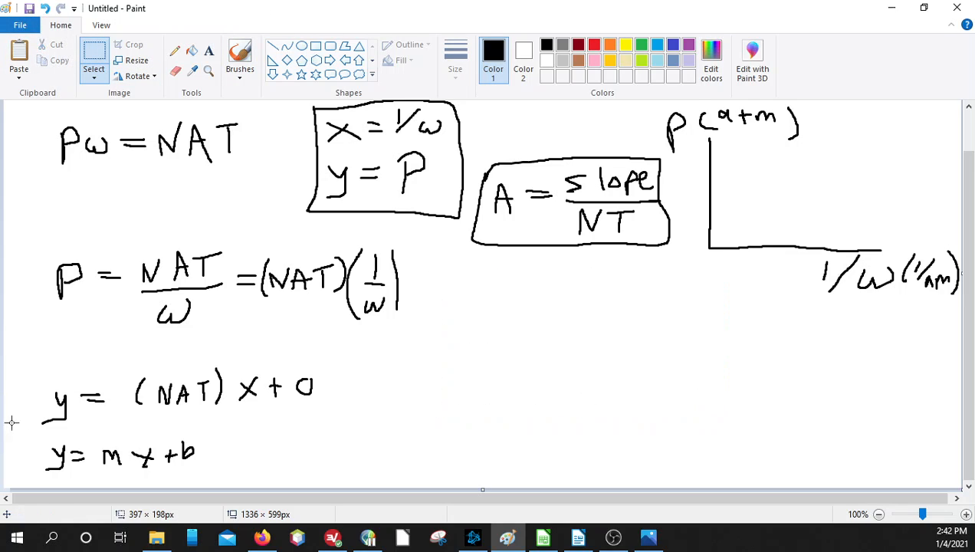
{"action": "left_click_drag", "start_coordinate": [20, 352], "coordinate": [363, 487]}
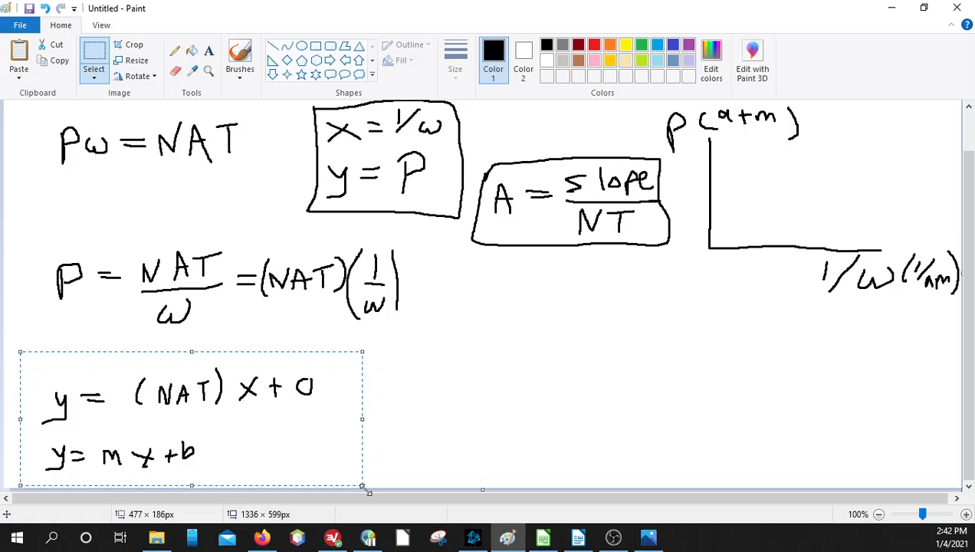
{"action": "key", "text": "Delete"}
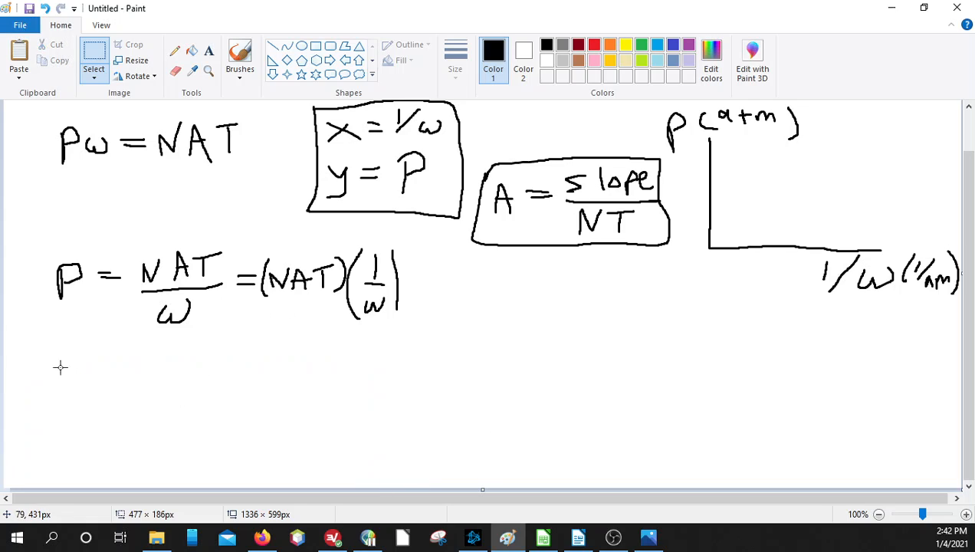
Handwrite the slope's units below the P equation with the brush: slope → atm/(1/nm) = atm·nm.
{"action": "left_click", "coordinate": [239, 58]}
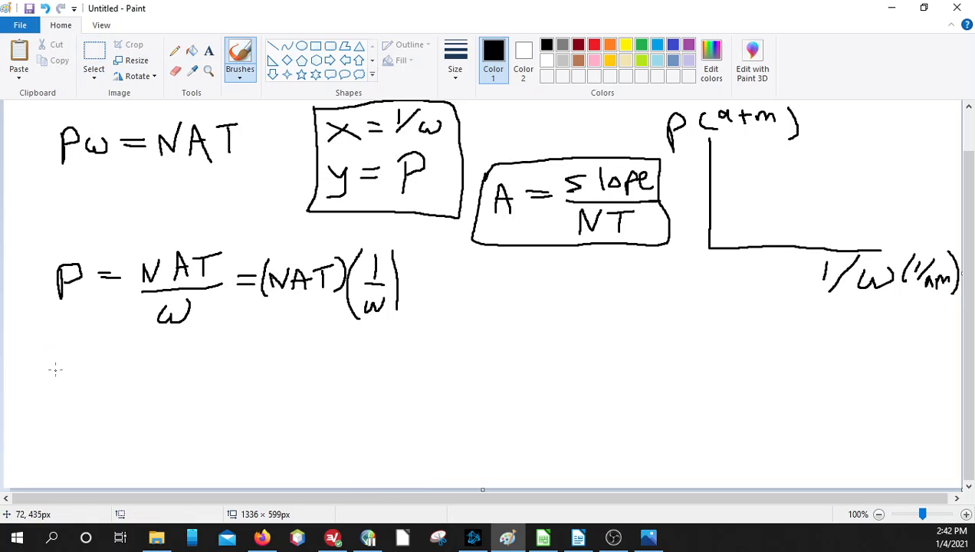
{"action": "mouse_move", "coordinate": [58, 359]}
{"action": "left_mouse_down"}
{"action": "mouse_move", "coordinate": [52, 375]}
{"action": "mouse_move", "coordinate": [88, 366]}
{"action": "mouse_move", "coordinate": [96, 388]}
{"action": "mouse_move", "coordinate": [116, 359]}
{"action": "mouse_move", "coordinate": [119, 372]}
{"action": "mouse_move", "coordinate": [163, 366]}
{"action": "mouse_move", "coordinate": [153, 373]}
{"action": "left_mouse_up"}
{"action": "left_click", "coordinate": [85, 371]}
{"action": "mouse_move", "coordinate": [203, 354]}
{"action": "left_mouse_down"}
{"action": "mouse_move", "coordinate": [187, 360]}
{"action": "mouse_move", "coordinate": [227, 347]}
{"action": "mouse_move", "coordinate": [232, 358]}
{"action": "mouse_move", "coordinate": [205, 370]}
{"action": "mouse_move", "coordinate": [240, 368]}
{"action": "left_mouse_up"}
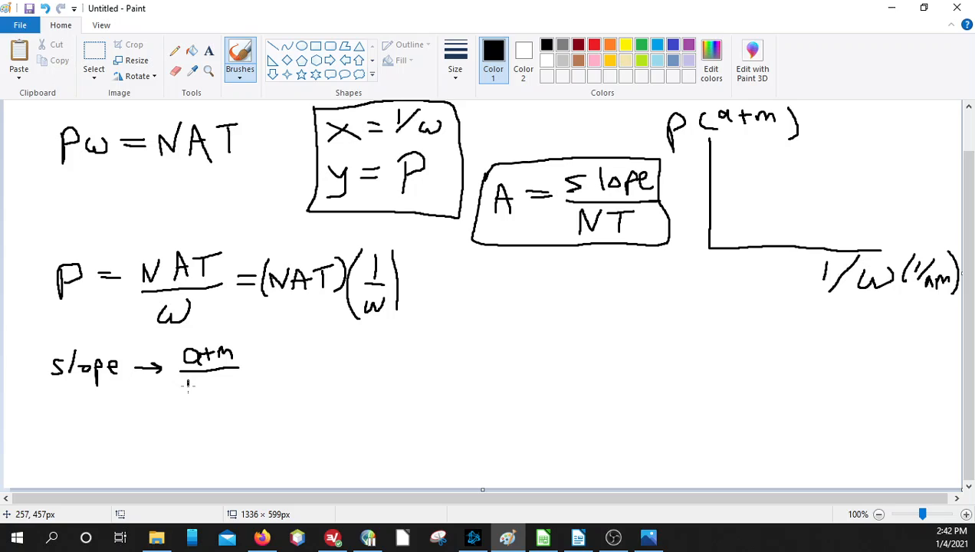
{"action": "mouse_move", "coordinate": [188, 384]}
{"action": "left_mouse_down"}
{"action": "mouse_move", "coordinate": [233, 391]}
{"action": "mouse_move", "coordinate": [263, 361]}
{"action": "mouse_move", "coordinate": [399, 365]}
{"action": "left_mouse_up"}
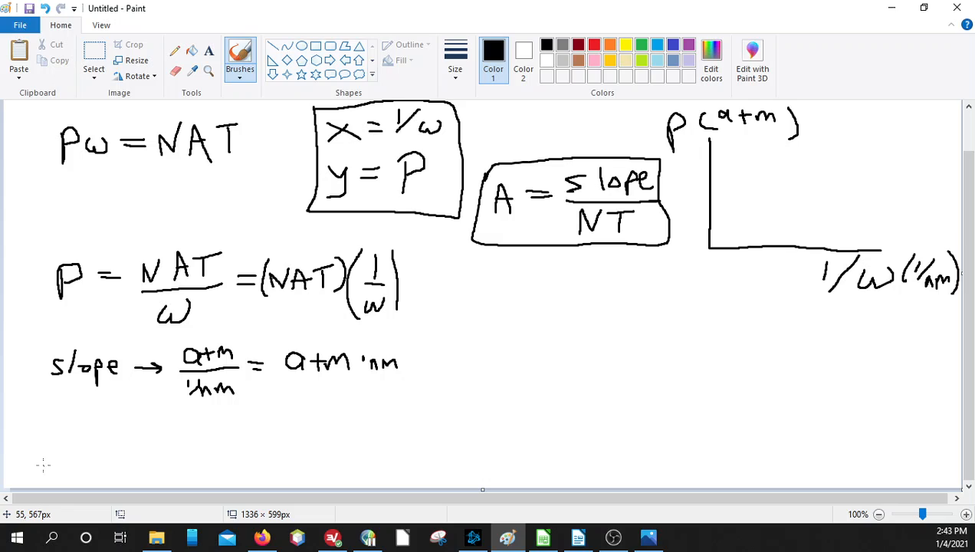
Handwrite the units of A below the slope line as A → atm·nm/K.
{"action": "mouse_move", "coordinate": [43, 466]}
{"action": "left_mouse_down"}
{"action": "mouse_move", "coordinate": [45, 441]}
{"action": "mouse_move", "coordinate": [59, 464]}
{"action": "mouse_move", "coordinate": [53, 453]}
{"action": "mouse_move", "coordinate": [113, 448]}
{"action": "left_mouse_up"}
{"action": "left_click_drag", "start_coordinate": [103, 442], "coordinate": [108, 456]}
{"action": "mouse_move", "coordinate": [142, 431]}
{"action": "left_mouse_down"}
{"action": "mouse_move", "coordinate": [130, 447]}
{"action": "mouse_move", "coordinate": [165, 430]}
{"action": "mouse_move", "coordinate": [232, 437]}
{"action": "left_mouse_up"}
{"action": "left_click_drag", "start_coordinate": [129, 454], "coordinate": [247, 453]}
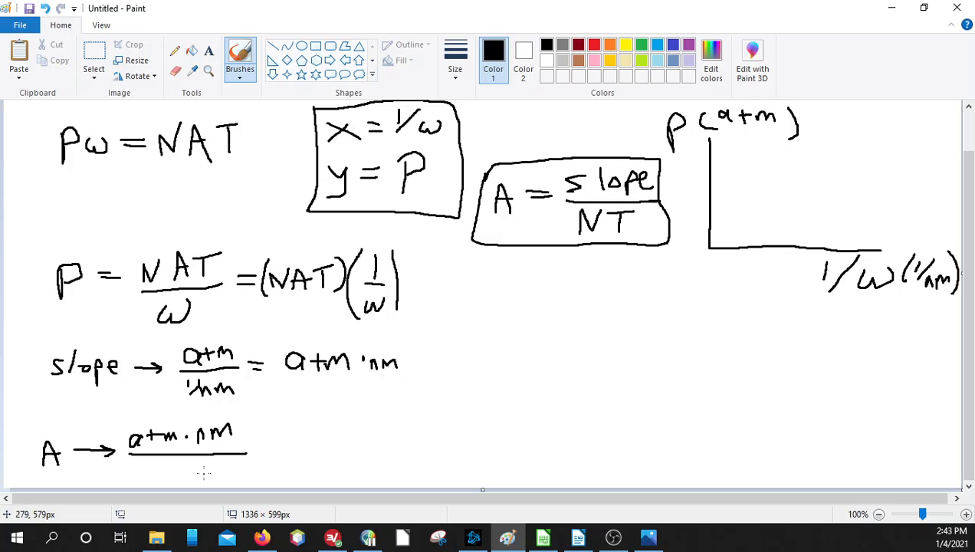
{"action": "mouse_move", "coordinate": [172, 460]}
{"action": "left_mouse_down"}
{"action": "mouse_move", "coordinate": [167, 479]}
{"action": "mouse_move", "coordinate": [170, 467]}
{"action": "mouse_move", "coordinate": [186, 480]}
{"action": "left_mouse_up"}
Multiply the units of A by the handwritten conversion factors 1.01·10^5 N/(1 atm·m·m) and 1 m/10^9 nm.
{"action": "mouse_move", "coordinate": [258, 451]}
{"action": "left_mouse_down"}
{"action": "mouse_move", "coordinate": [268, 474]}
{"action": "mouse_move", "coordinate": [297, 460]}
{"action": "mouse_move", "coordinate": [315, 468]}
{"action": "left_mouse_up"}
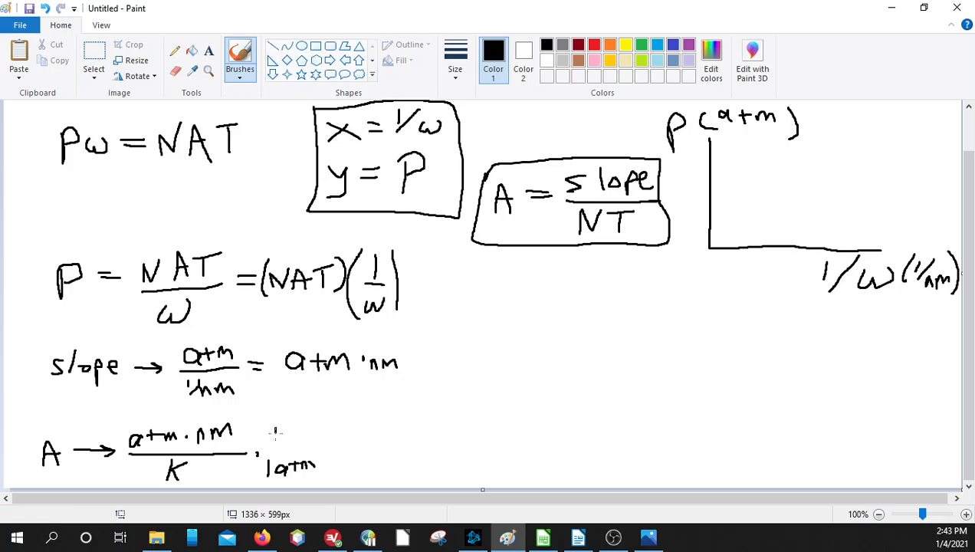
{"action": "mouse_move", "coordinate": [275, 430]}
{"action": "left_mouse_down"}
{"action": "mouse_move", "coordinate": [275, 443]}
{"action": "mouse_move", "coordinate": [292, 430]}
{"action": "mouse_move", "coordinate": [333, 439]}
{"action": "mouse_move", "coordinate": [351, 413]}
{"action": "left_mouse_up"}
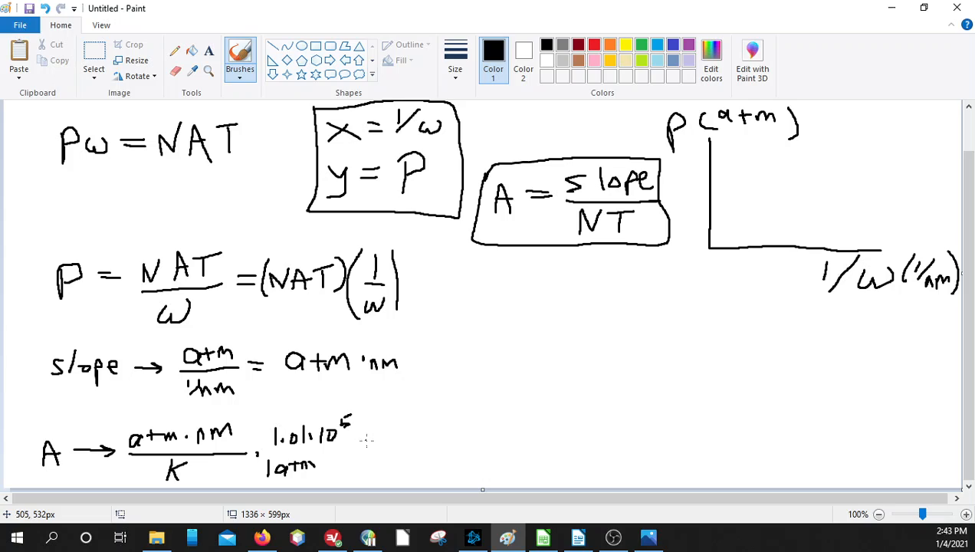
{"action": "mouse_move", "coordinate": [266, 451]}
{"action": "left_mouse_down"}
{"action": "mouse_move", "coordinate": [414, 448]}
{"action": "mouse_move", "coordinate": [370, 428]}
{"action": "mouse_move", "coordinate": [390, 422]}
{"action": "left_mouse_up"}
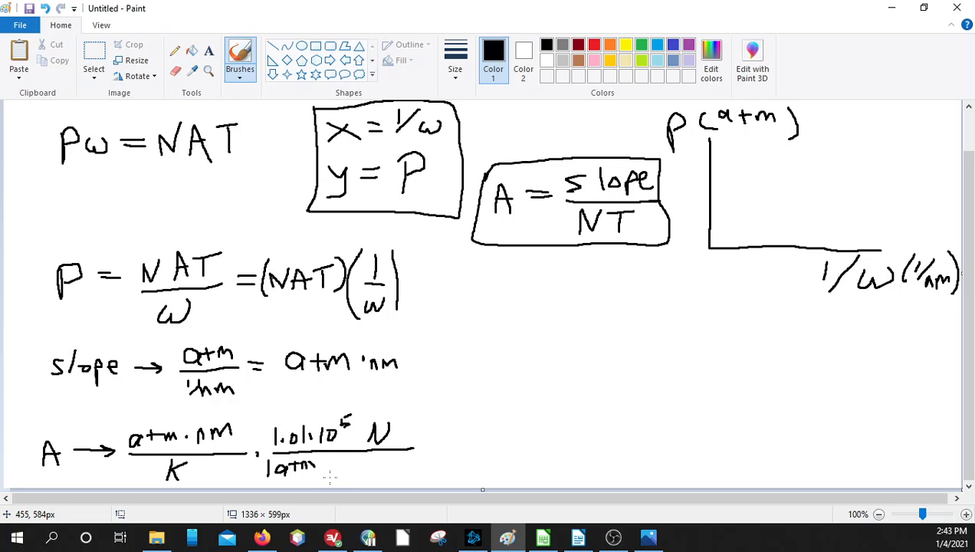
{"action": "mouse_move", "coordinate": [328, 458]}
{"action": "left_mouse_down"}
{"action": "mouse_move", "coordinate": [346, 472]}
{"action": "mouse_move", "coordinate": [403, 473]}
{"action": "left_mouse_up"}
{"action": "left_click", "coordinate": [374, 465]}
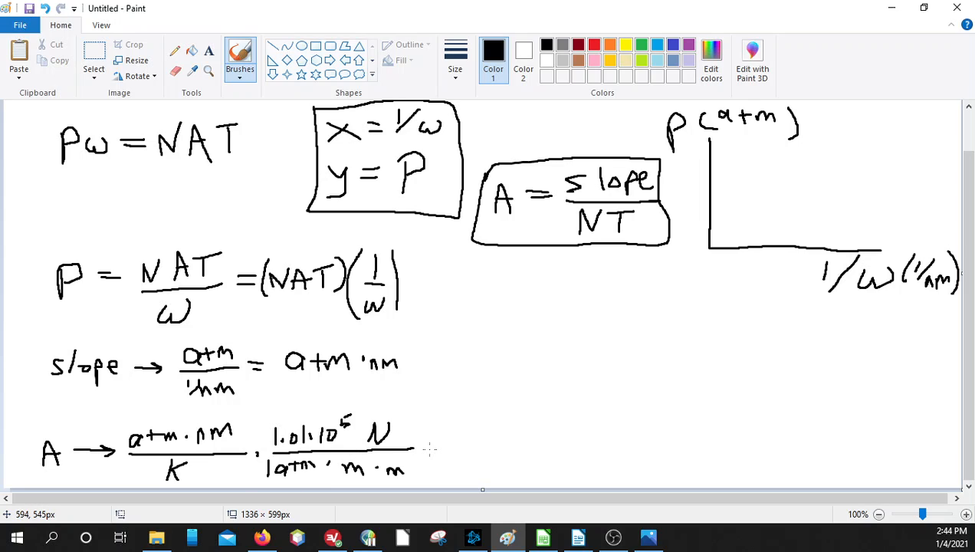
{"action": "mouse_move", "coordinate": [444, 428]}
{"action": "left_mouse_down"}
{"action": "mouse_move", "coordinate": [440, 445]}
{"action": "mouse_move", "coordinate": [459, 434]}
{"action": "mouse_move", "coordinate": [473, 452]}
{"action": "mouse_move", "coordinate": [437, 479]}
{"action": "mouse_move", "coordinate": [457, 473]}
{"action": "mouse_move", "coordinate": [451, 461]}
{"action": "mouse_move", "coordinate": [460, 458]}
{"action": "mouse_move", "coordinate": [465, 473]}
{"action": "mouse_move", "coordinate": [498, 473]}
{"action": "left_mouse_up"}
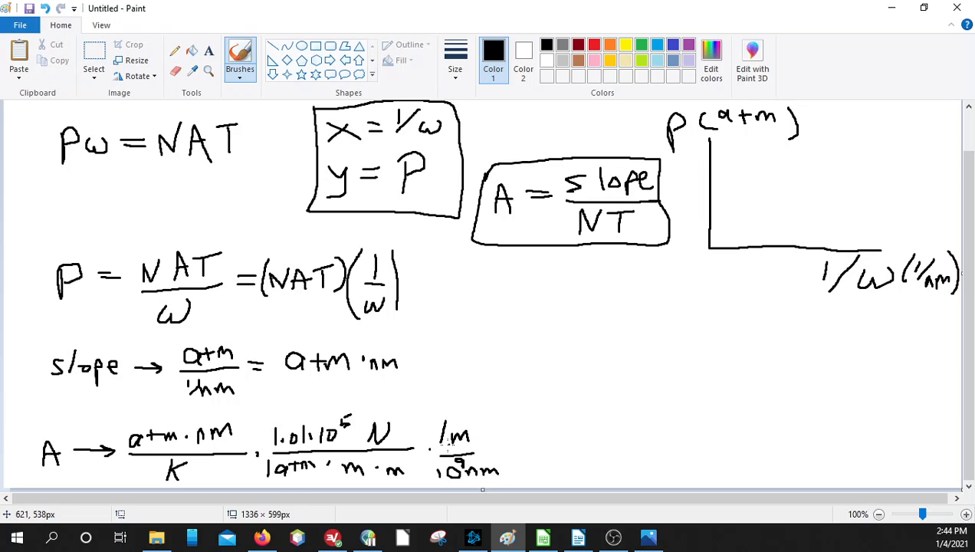
Cross out the cancelling m, nm and atm units in the A line, and write → N/(m·K) as the result.
{"action": "left_click_drag", "start_coordinate": [451, 441], "coordinate": [479, 427]}
{"action": "left_click_drag", "start_coordinate": [370, 474], "coordinate": [408, 460]}
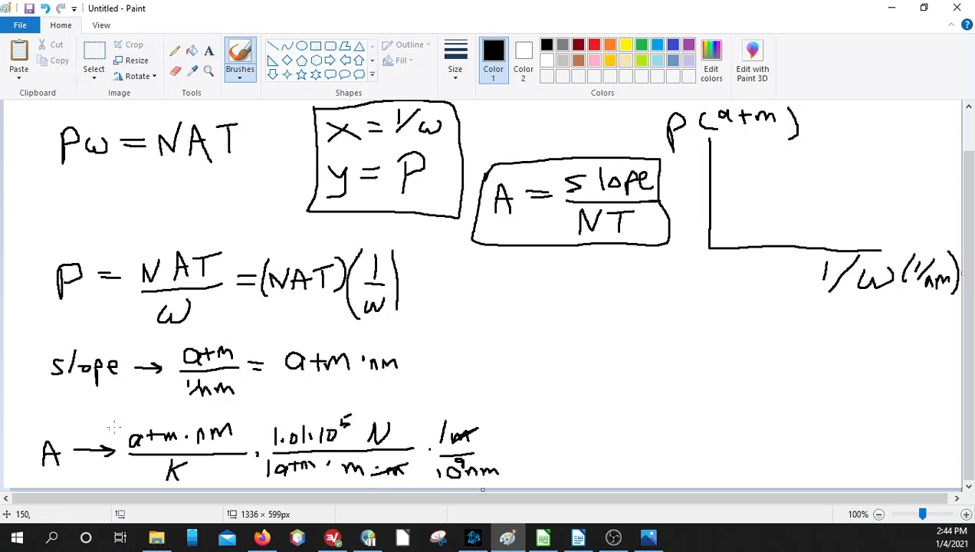
{"action": "left_click_drag", "start_coordinate": [194, 433], "coordinate": [233, 424]}
{"action": "left_click_drag", "start_coordinate": [463, 473], "coordinate": [504, 461]}
{"action": "mouse_move", "coordinate": [514, 445]}
{"action": "left_mouse_down"}
{"action": "mouse_move", "coordinate": [576, 447]}
{"action": "mouse_move", "coordinate": [580, 428]}
{"action": "left_mouse_up"}
{"action": "left_click_drag", "start_coordinate": [549, 456], "coordinate": [601, 457]}
{"action": "left_click_drag", "start_coordinate": [129, 441], "coordinate": [236, 431]}
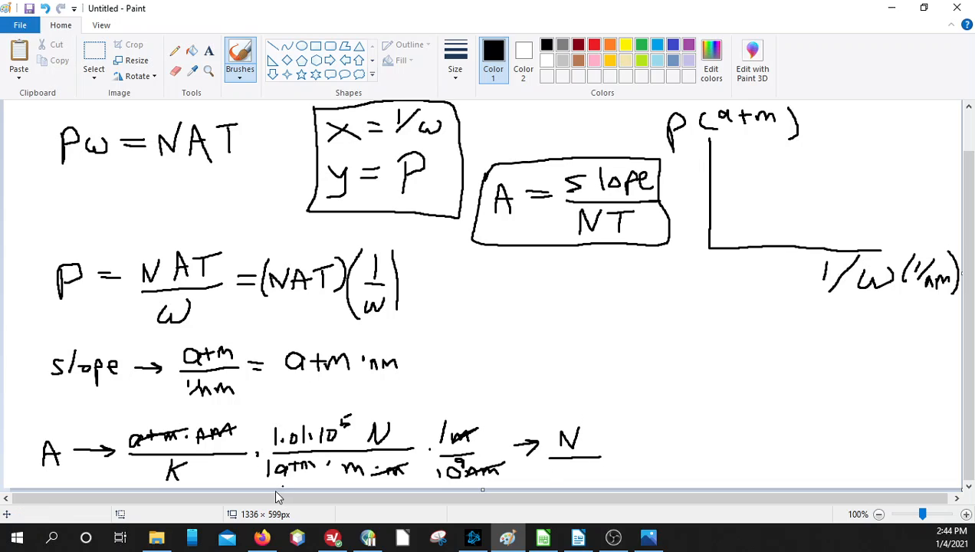
{"action": "left_click_drag", "start_coordinate": [255, 471], "coordinate": [307, 464]}
{"action": "left_click_drag", "start_coordinate": [547, 477], "coordinate": [599, 478]}
{"action": "left_click", "coordinate": [574, 471]}
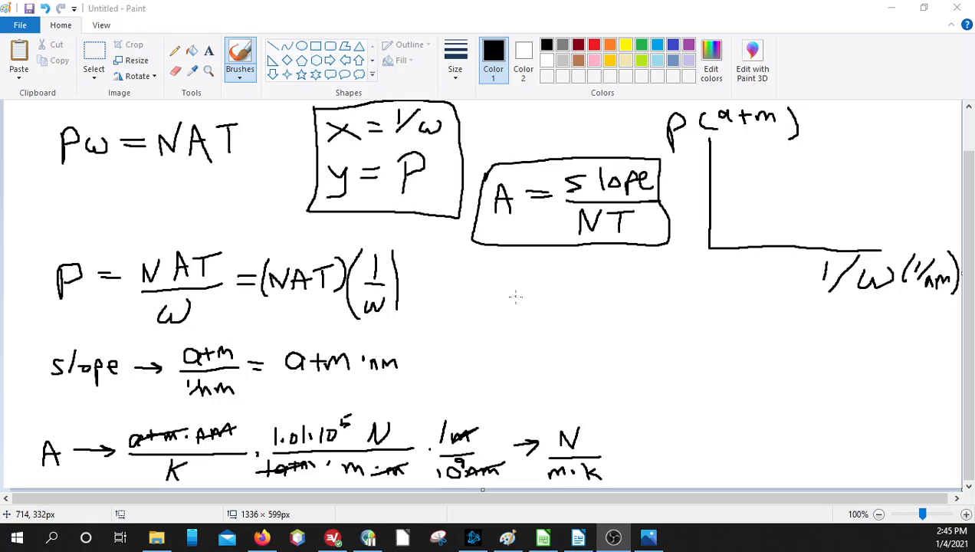
Handwrite the units of k under the boxed A formula: k → J/K = N·m/K.
{"action": "left_click", "coordinate": [497, 318]}
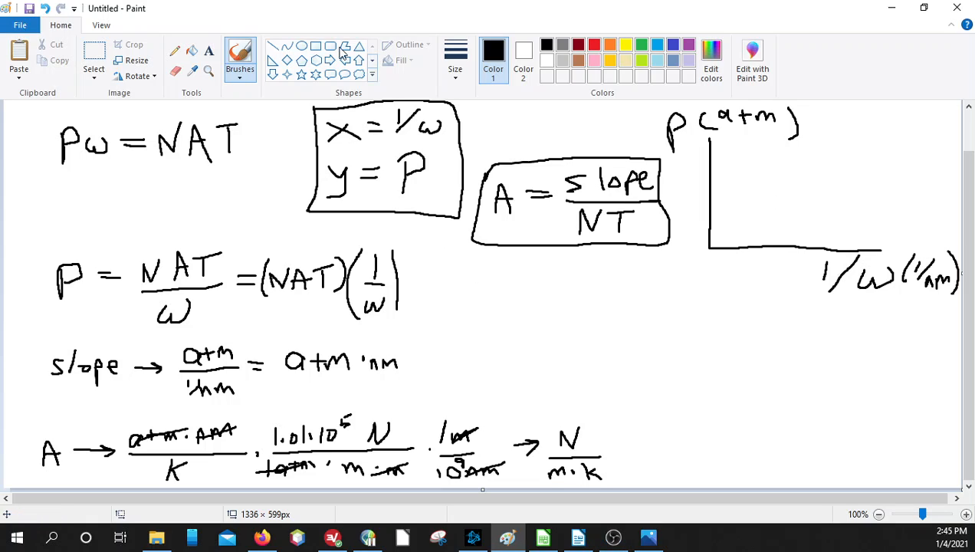
{"action": "mouse_move", "coordinate": [490, 282]}
{"action": "left_mouse_down"}
{"action": "mouse_move", "coordinate": [488, 314]}
{"action": "mouse_move", "coordinate": [493, 299]}
{"action": "mouse_move", "coordinate": [512, 312]}
{"action": "mouse_move", "coordinate": [559, 294]}
{"action": "mouse_move", "coordinate": [549, 300]}
{"action": "left_mouse_up"}
{"action": "mouse_move", "coordinate": [618, 276]}
{"action": "left_mouse_down"}
{"action": "mouse_move", "coordinate": [610, 292]}
{"action": "mouse_move", "coordinate": [626, 273]}
{"action": "mouse_move", "coordinate": [617, 300]}
{"action": "mouse_move", "coordinate": [653, 302]}
{"action": "mouse_move", "coordinate": [610, 334]}
{"action": "mouse_move", "coordinate": [621, 334]}
{"action": "left_mouse_up"}
{"action": "mouse_move", "coordinate": [658, 292]}
{"action": "left_mouse_down"}
{"action": "mouse_move", "coordinate": [693, 293]}
{"action": "mouse_move", "coordinate": [701, 279]}
{"action": "mouse_move", "coordinate": [713, 299]}
{"action": "mouse_move", "coordinate": [727, 285]}
{"action": "mouse_move", "coordinate": [734, 305]}
{"action": "mouse_move", "coordinate": [698, 334]}
{"action": "mouse_move", "coordinate": [697, 326]}
{"action": "mouse_move", "coordinate": [716, 333]}
{"action": "left_mouse_up"}
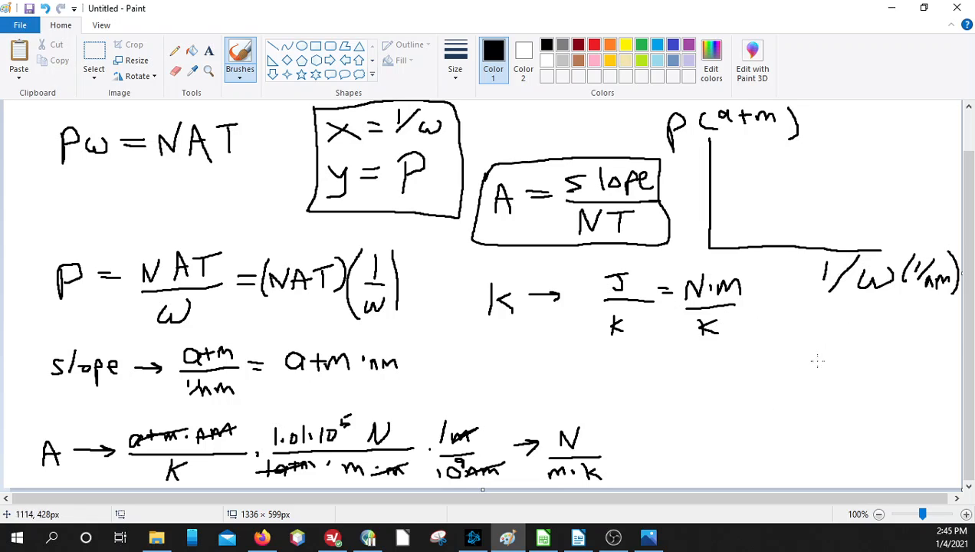
Handwrite V = m³ below the graph, redoing the exponent closer to the m, and write w → m beneath it.
{"action": "left_click_drag", "start_coordinate": [784, 321], "coordinate": [835, 329]}
{"action": "mouse_move", "coordinate": [819, 338]}
{"action": "left_mouse_down"}
{"action": "mouse_move", "coordinate": [860, 328]}
{"action": "mouse_move", "coordinate": [882, 342]}
{"action": "left_mouse_up"}
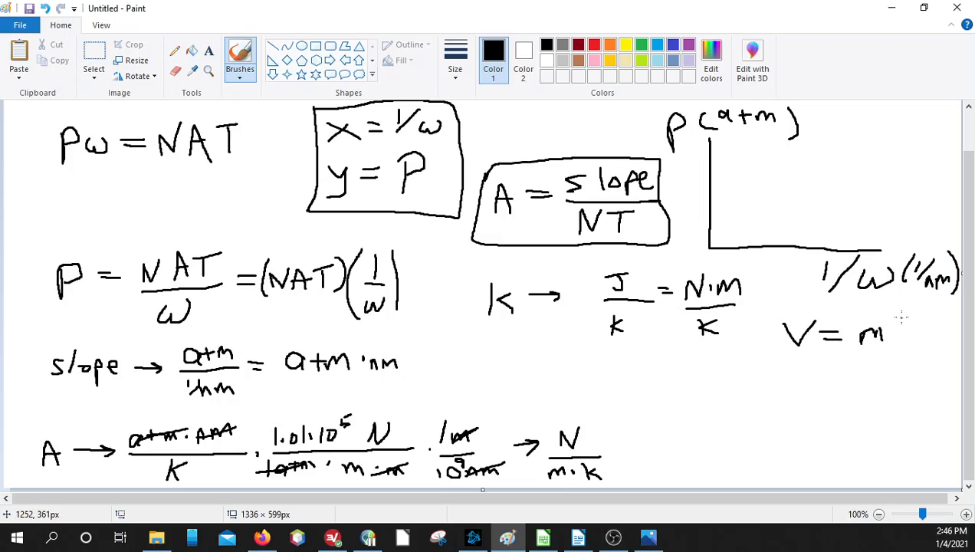
{"action": "mouse_move", "coordinate": [895, 308]}
{"action": "left_mouse_down"}
{"action": "mouse_move", "coordinate": [918, 323]}
{"action": "mouse_move", "coordinate": [903, 333]}
{"action": "left_mouse_up"}
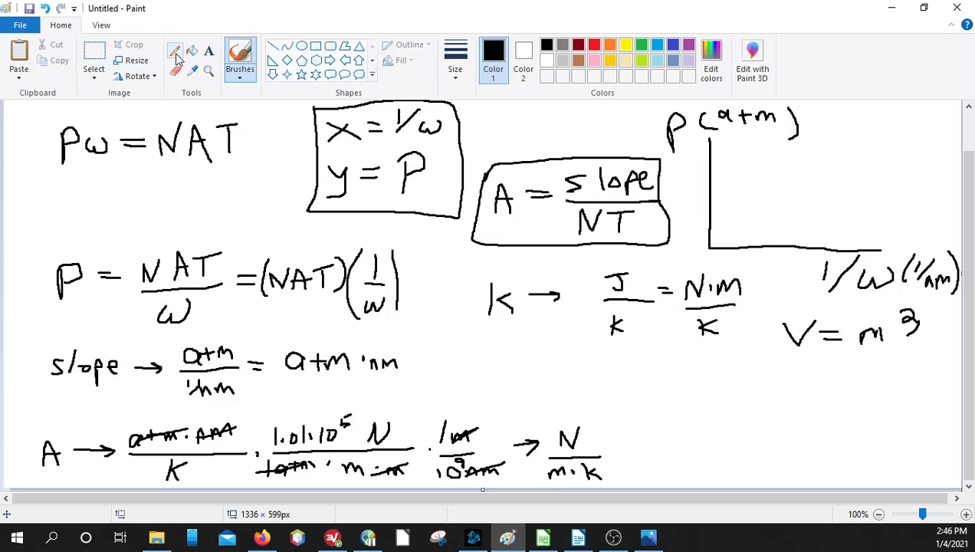
{"action": "left_click", "coordinate": [45, 9]}
{"action": "left_click", "coordinate": [45, 9]}
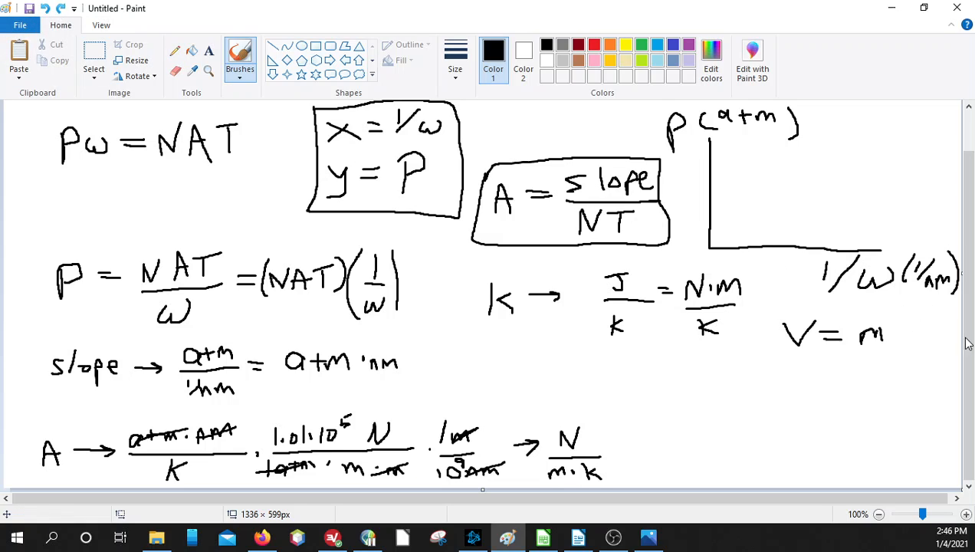
{"action": "mouse_move", "coordinate": [879, 307]}
{"action": "left_mouse_down"}
{"action": "mouse_move", "coordinate": [887, 312]}
{"action": "mouse_move", "coordinate": [874, 323]}
{"action": "left_mouse_up"}
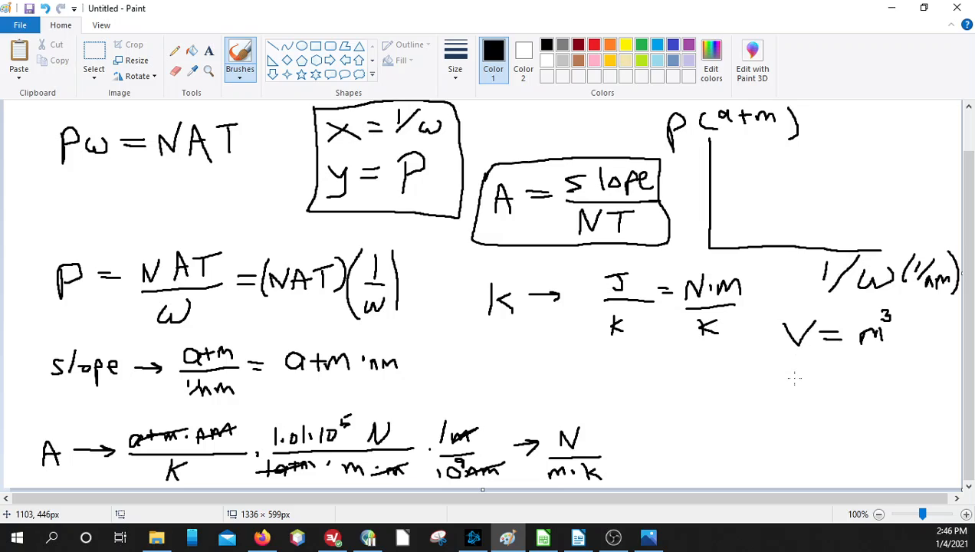
{"action": "mouse_move", "coordinate": [789, 388]}
{"action": "left_mouse_down"}
{"action": "mouse_move", "coordinate": [805, 405]}
{"action": "mouse_move", "coordinate": [816, 389]}
{"action": "mouse_move", "coordinate": [851, 393]}
{"action": "mouse_move", "coordinate": [847, 404]}
{"action": "left_mouse_up"}
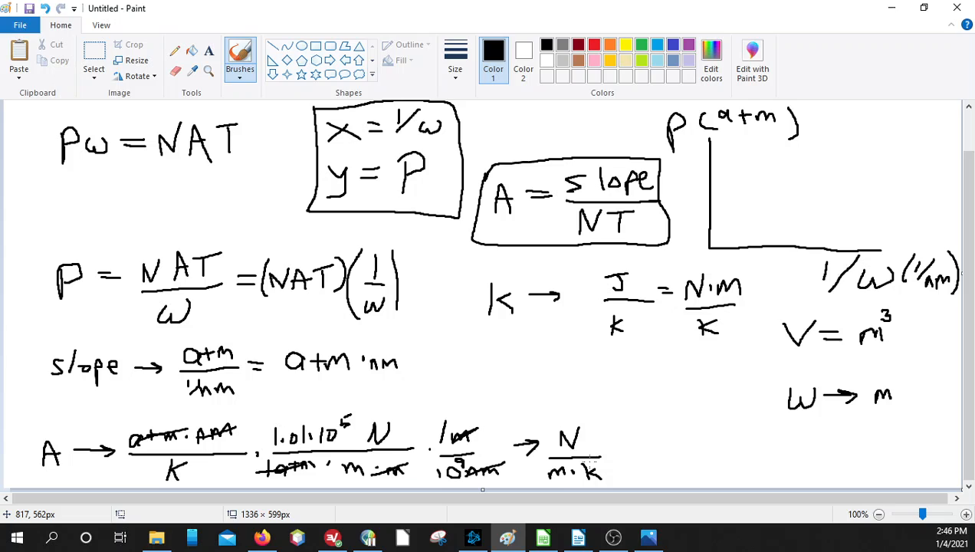
Switch to the Gas Properties simulation, start it, and pump in particles up to about 396 heavy and 782 light.
{"action": "left_click", "coordinate": [262, 538]}
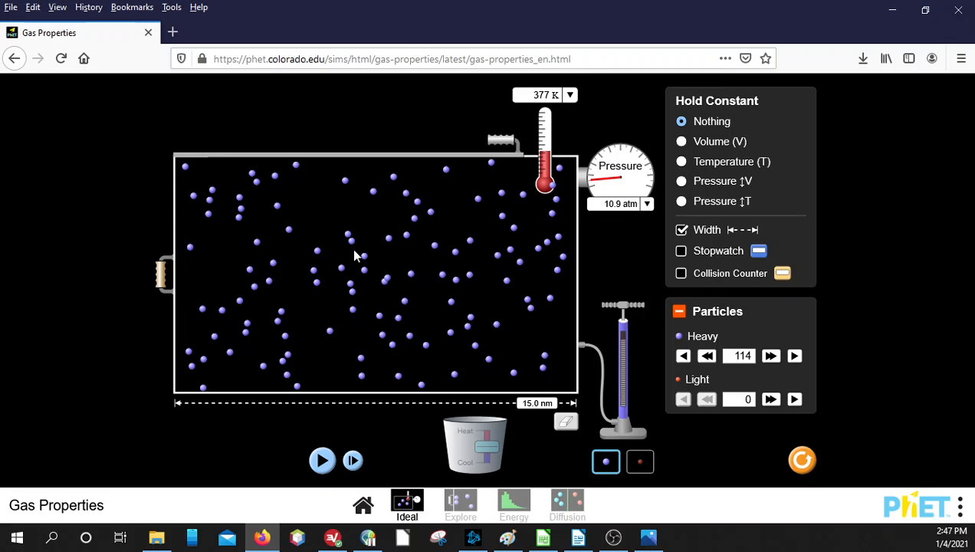
{"action": "left_click", "coordinate": [326, 455]}
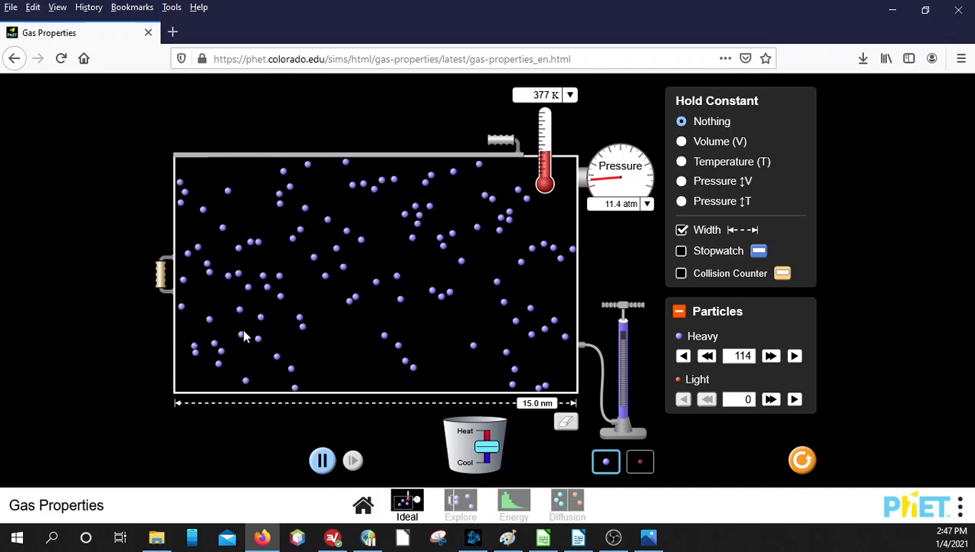
{"action": "left_click_drag", "start_coordinate": [620, 305], "coordinate": [618, 244]}
{"action": "left_click_drag", "start_coordinate": [618, 244], "coordinate": [631, 332]}
{"action": "left_click", "coordinate": [640, 461]}
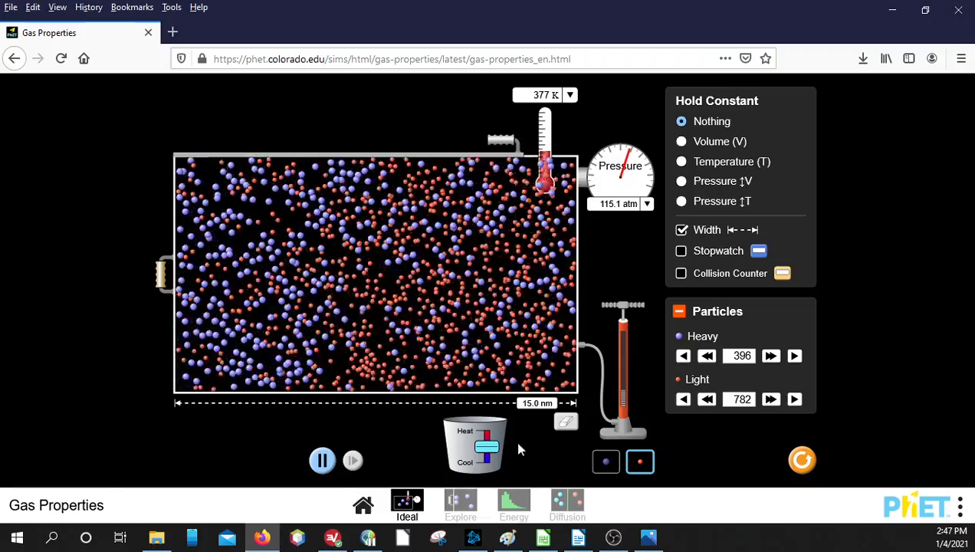
Heat the gas until the container's lid blows off, and return the lid.
{"action": "left_click_drag", "start_coordinate": [486, 447], "coordinate": [500, 412]}
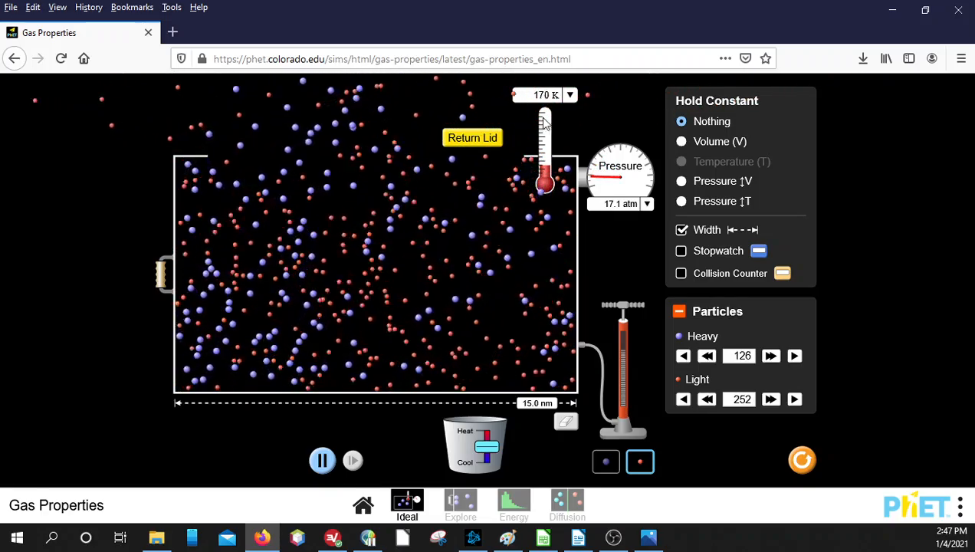
{"action": "left_click", "coordinate": [492, 143]}
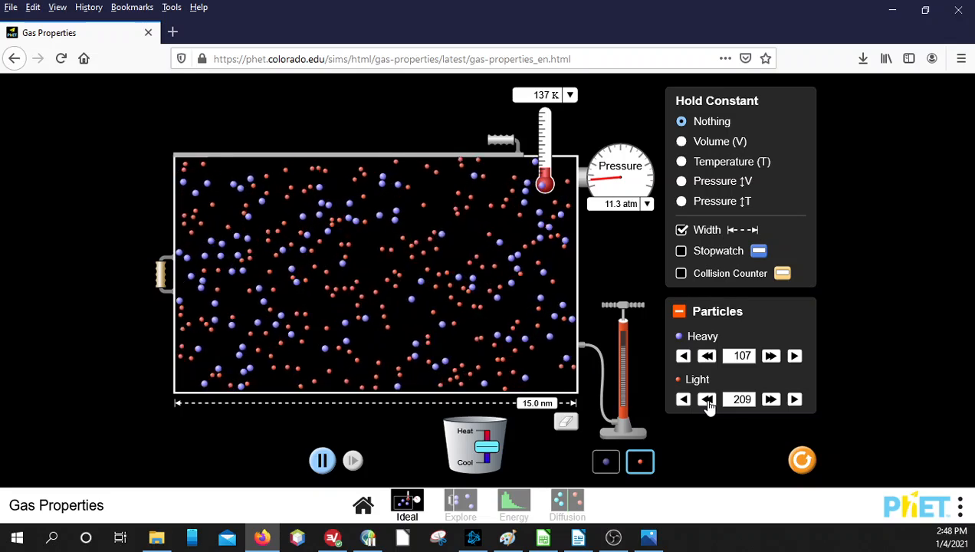
Slide the container's lid fully open and heat the gas so the remaining particles escape.
{"action": "left_click_drag", "start_coordinate": [502, 140], "coordinate": [4, 179]}
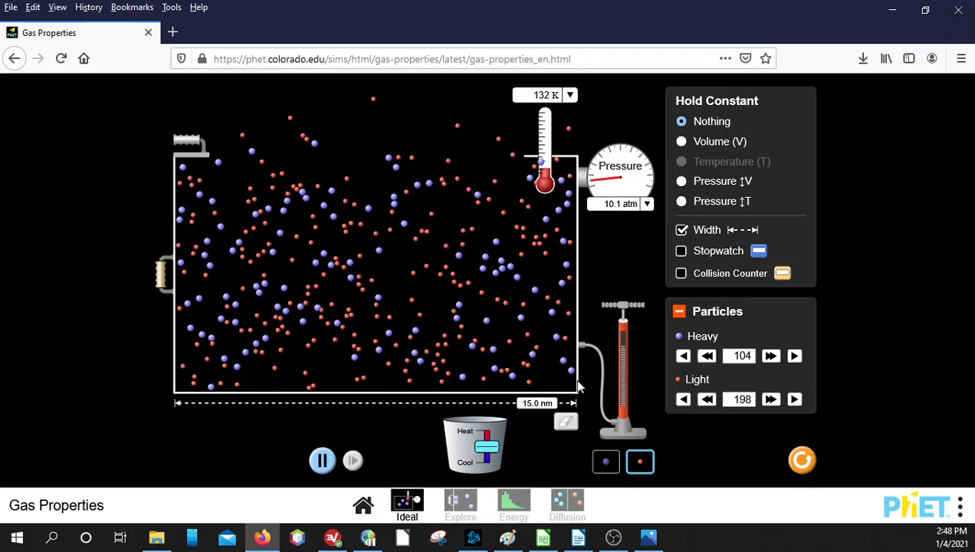
{"action": "left_click_drag", "start_coordinate": [495, 453], "coordinate": [484, 372]}
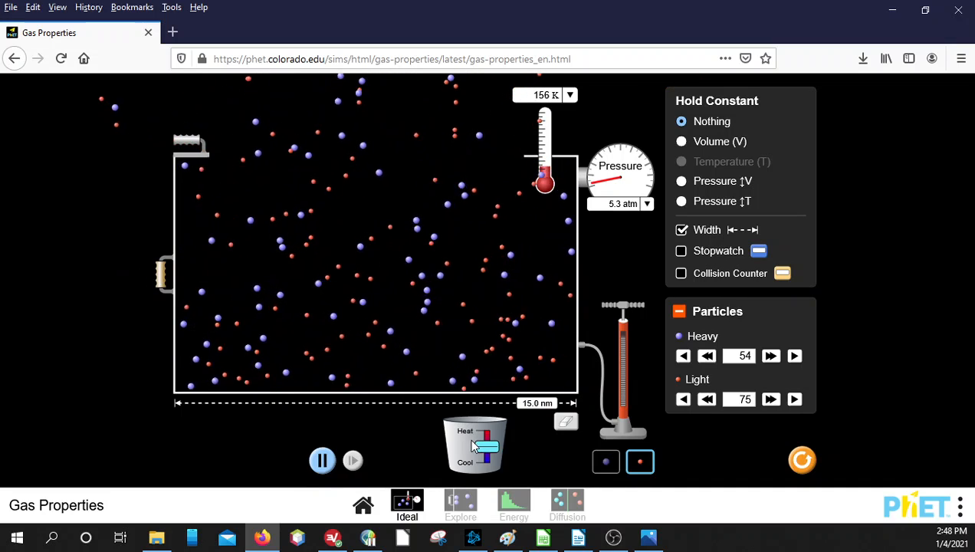
{"action": "left_click_drag", "start_coordinate": [484, 449], "coordinate": [484, 407]}
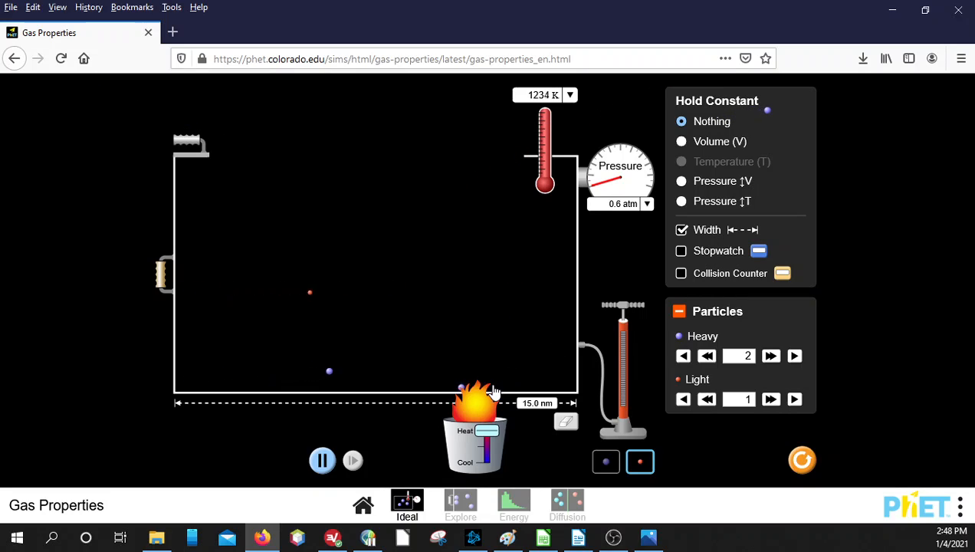
{"action": "left_click_drag", "start_coordinate": [494, 393], "coordinate": [491, 393]}
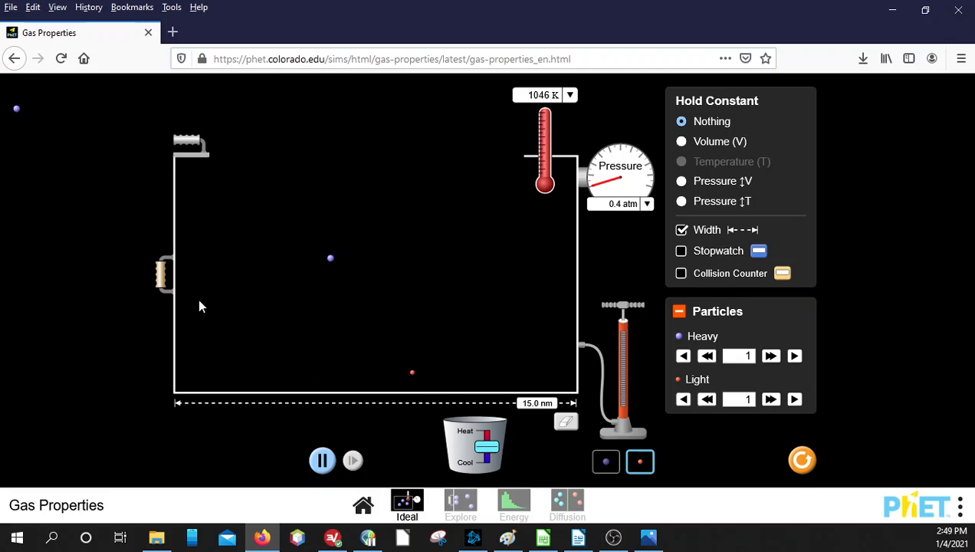
Minimize the gas simulation, switch to LibreOffice Writer and start a new blank document.
{"action": "left_click", "coordinate": [892, 10]}
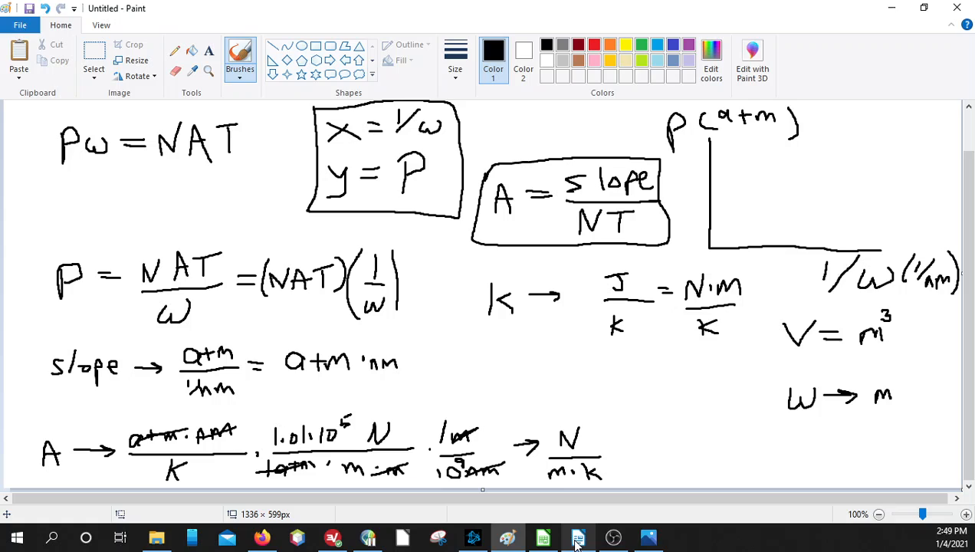
{"action": "mouse_move", "coordinate": [578, 543]}
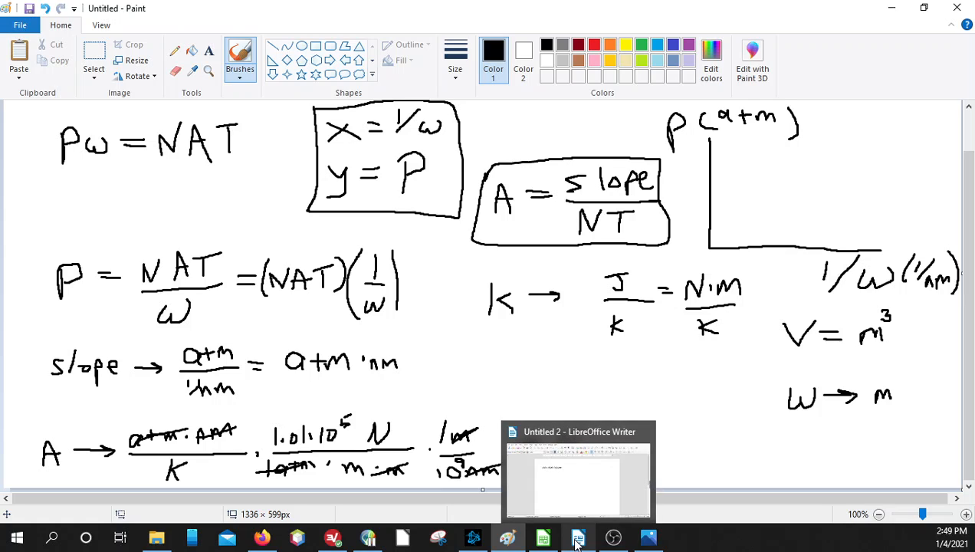
{"action": "left_click", "coordinate": [579, 539]}
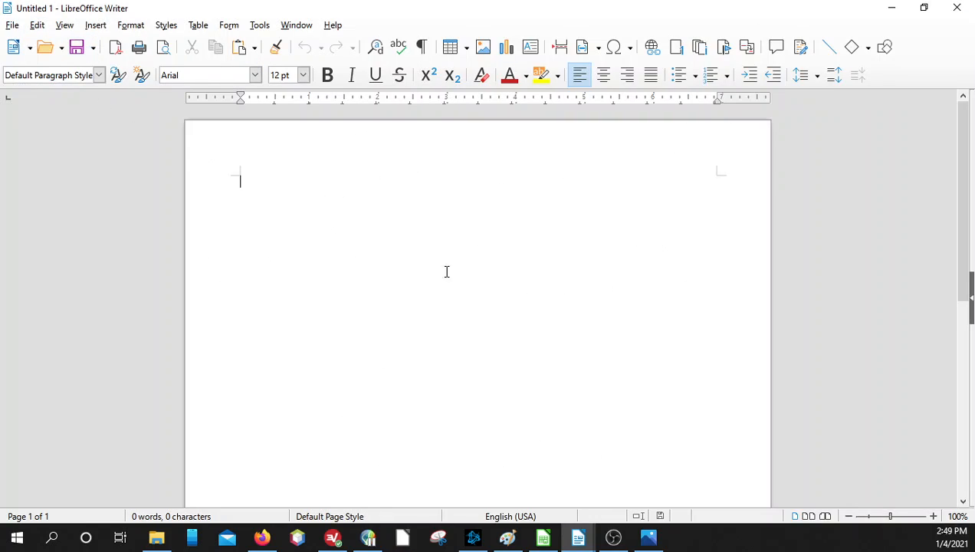
Copy the Figure 2 chart from the Calc spreadsheet and paste it into the blank Writer document.
{"action": "left_click", "coordinate": [543, 538]}
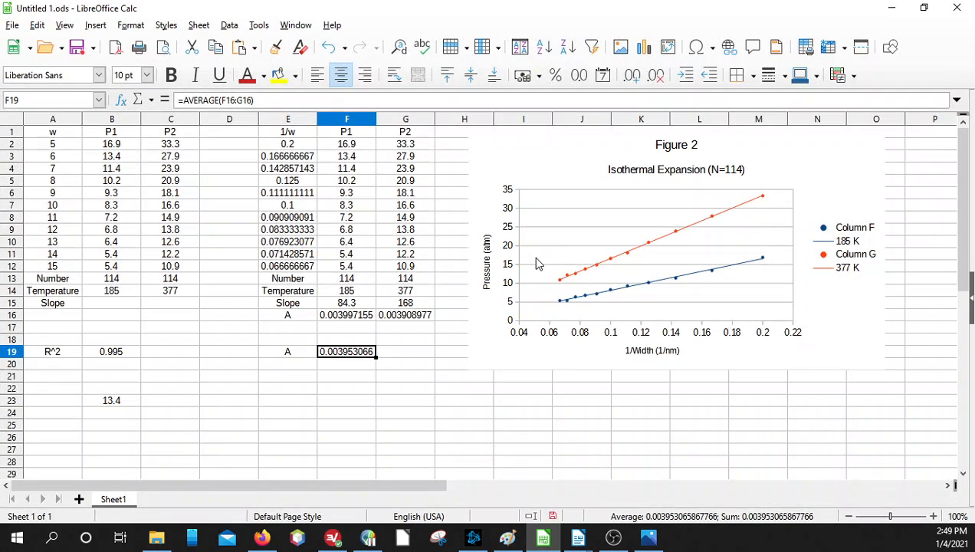
{"action": "left_click", "coordinate": [549, 153]}
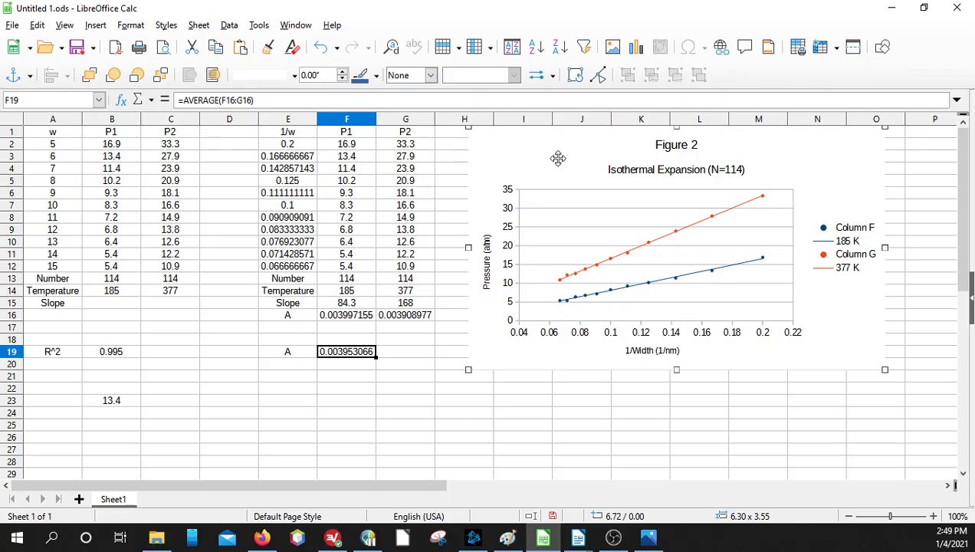
{"action": "right_click", "coordinate": [548, 151]}
{"action": "left_click", "coordinate": [612, 186]}
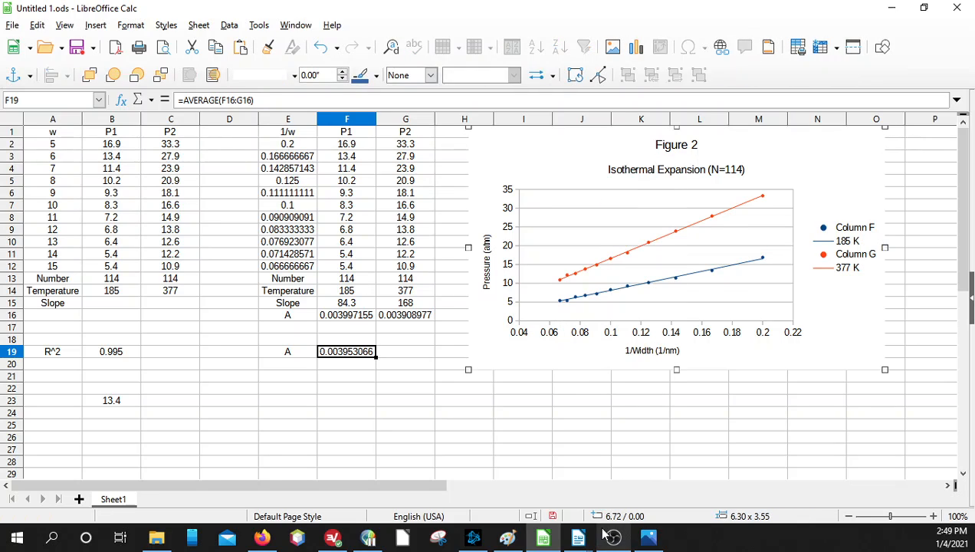
{"action": "mouse_move", "coordinate": [578, 537]}
{"action": "left_click", "coordinate": [656, 475]}
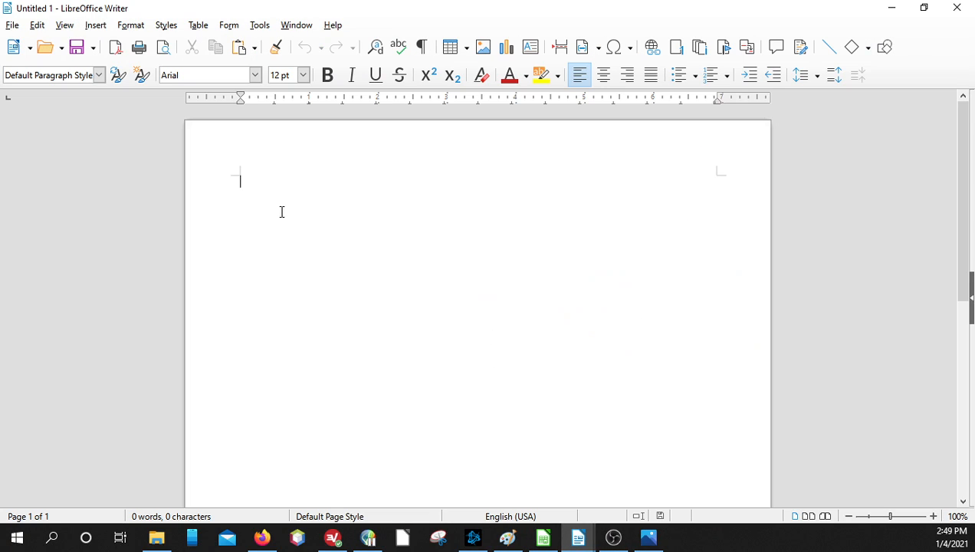
{"action": "right_click", "coordinate": [264, 184]}
{"action": "left_click", "coordinate": [305, 226]}
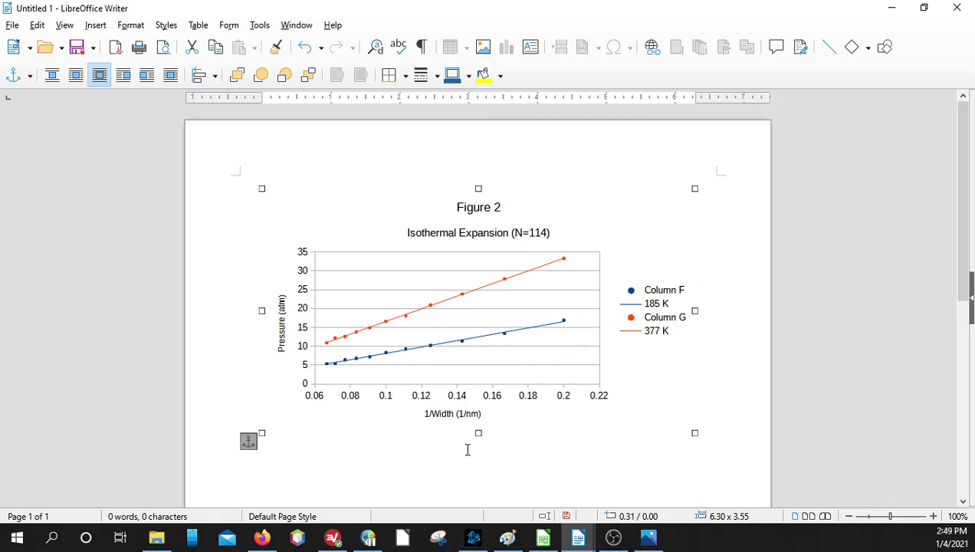
Copy the 1/w, P1 and P2 table (E1:G16) from the Calc spreadsheet and paste it into the Writer document containing Figure 2.
{"action": "left_click", "coordinate": [388, 459]}
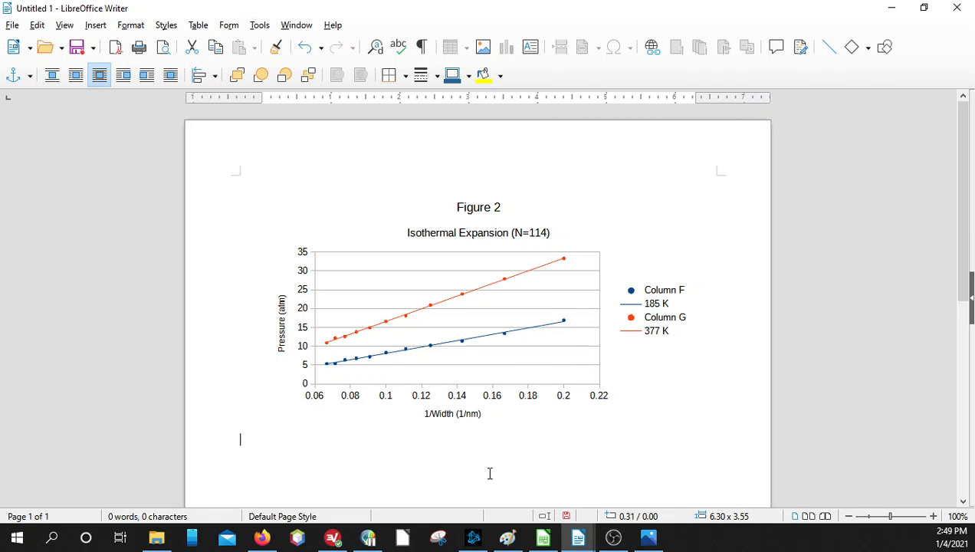
{"action": "left_click", "coordinate": [547, 538]}
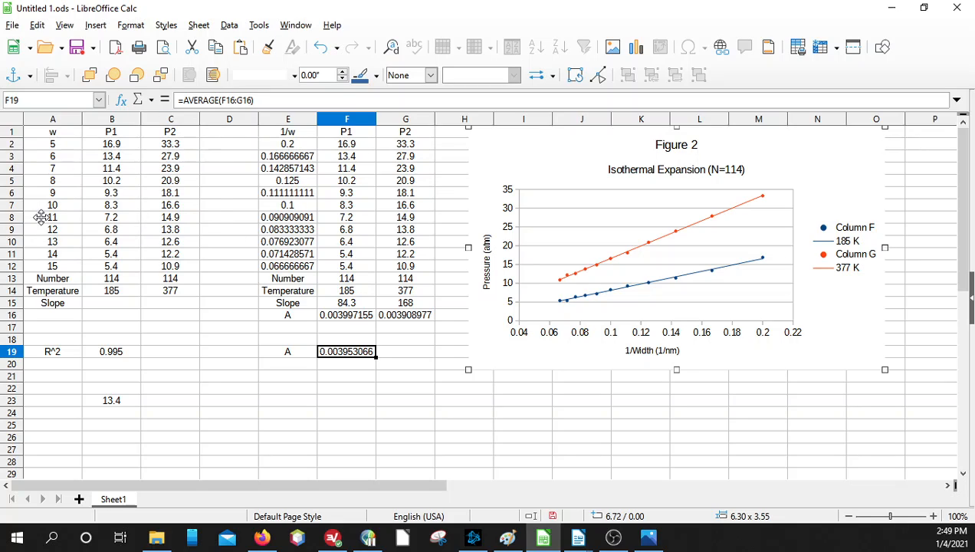
{"action": "left_click_drag", "start_coordinate": [38, 132], "coordinate": [180, 306]}
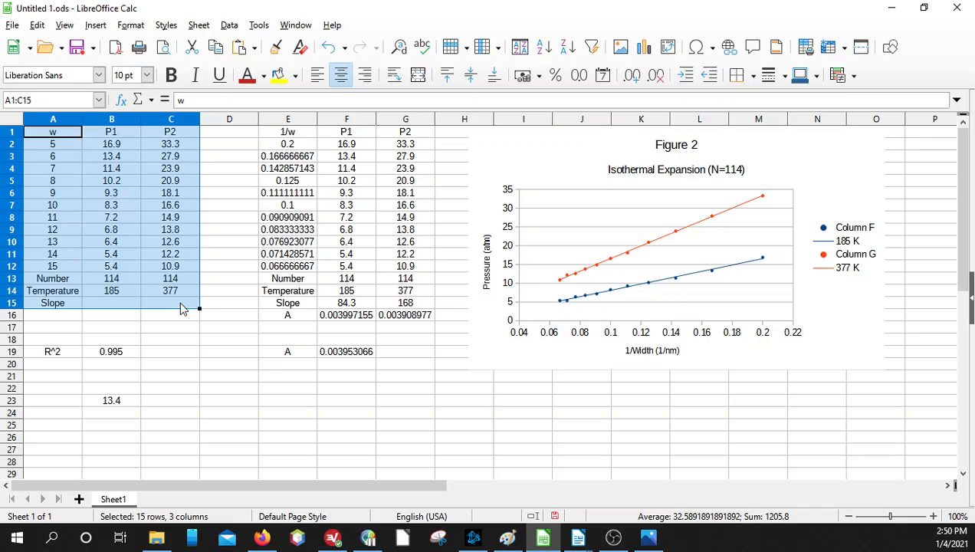
{"action": "left_click_drag", "start_coordinate": [275, 132], "coordinate": [412, 323]}
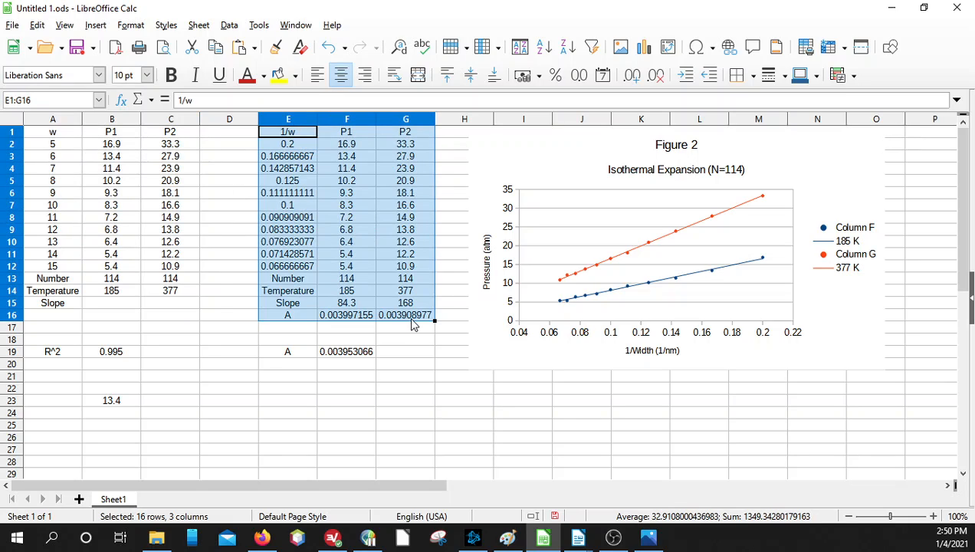
{"action": "right_click", "coordinate": [296, 186]}
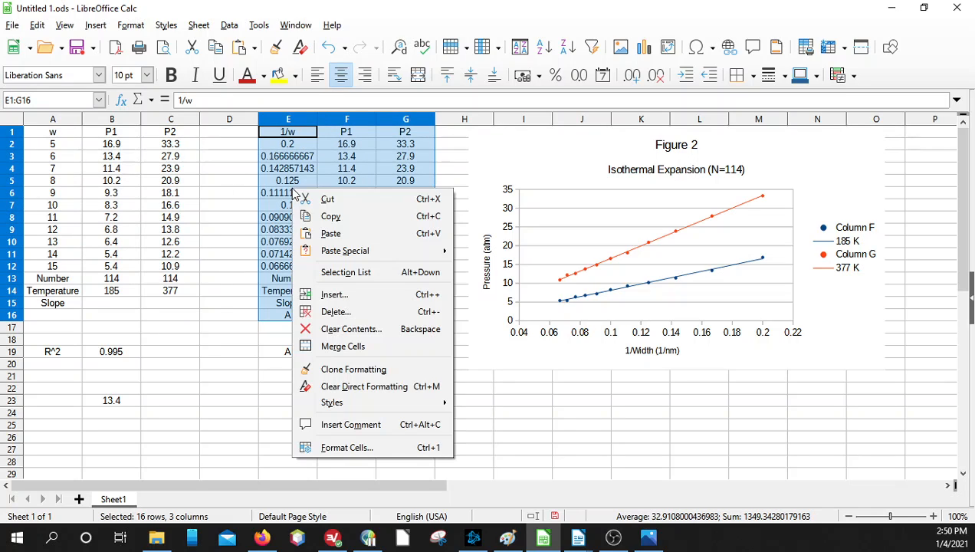
{"action": "left_click", "coordinate": [325, 217]}
{"action": "mouse_move", "coordinate": [579, 537]}
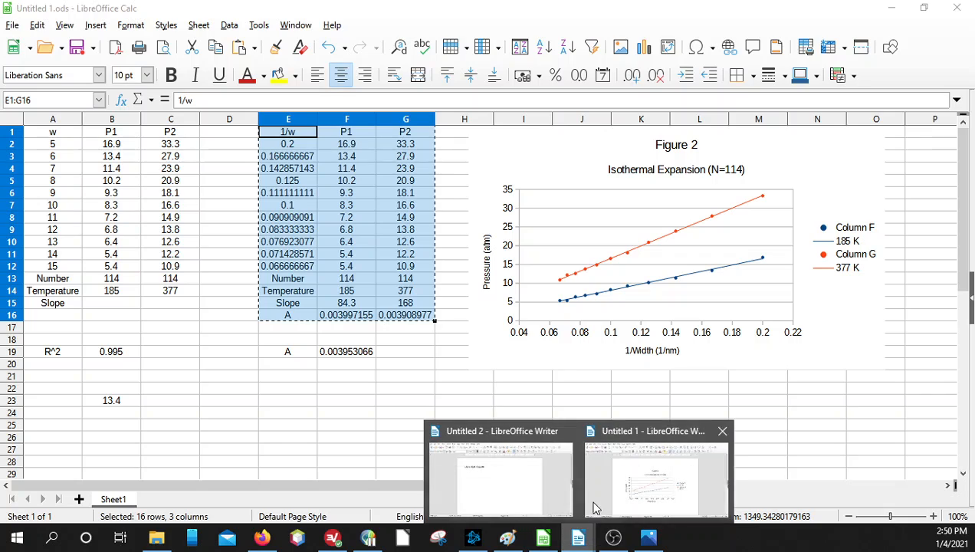
{"action": "left_click", "coordinate": [598, 495]}
{"action": "right_click", "coordinate": [325, 446]}
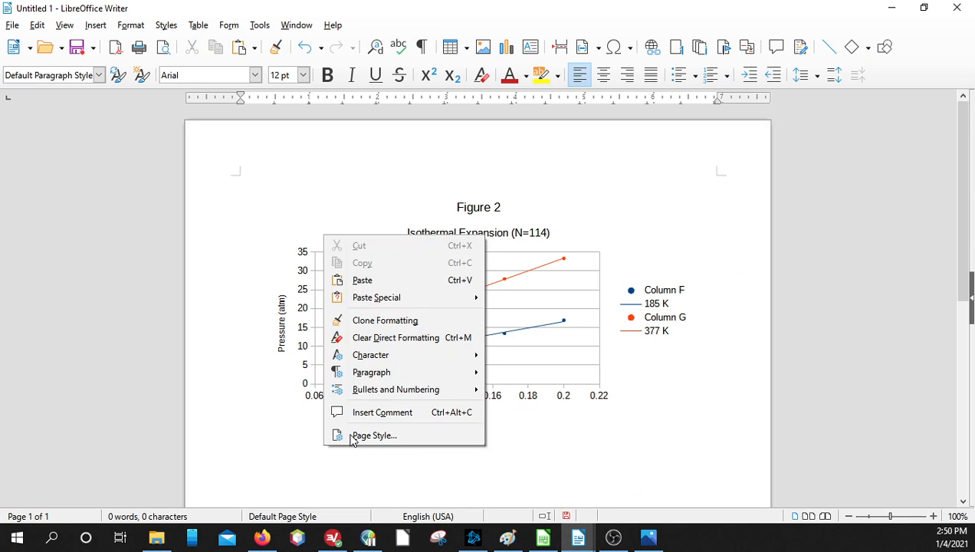
{"action": "left_click", "coordinate": [368, 278]}
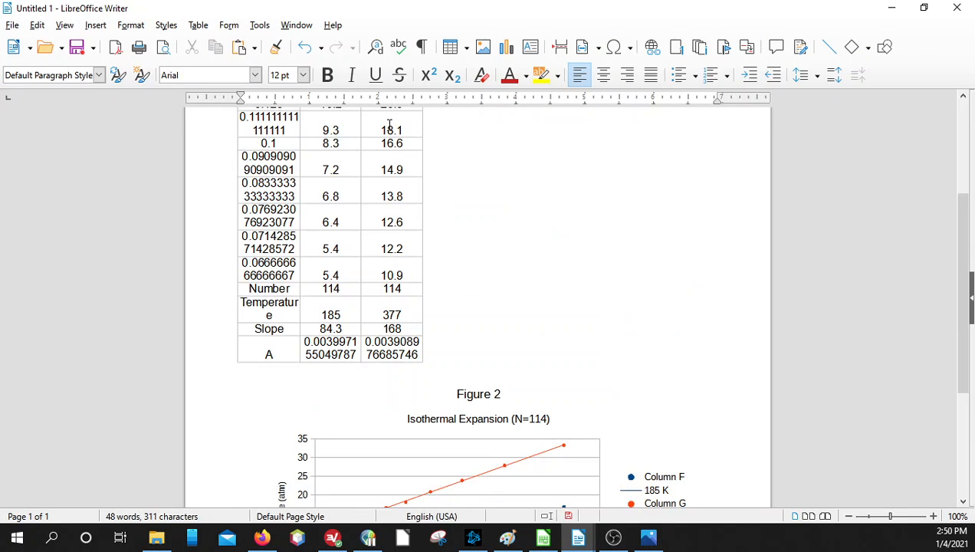
Widen the pasted table to nearly the full text width and distribute its three columns evenly.
{"action": "scroll", "coordinate": [437, 230], "scroll_direction": "up", "scroll_amount": 5}
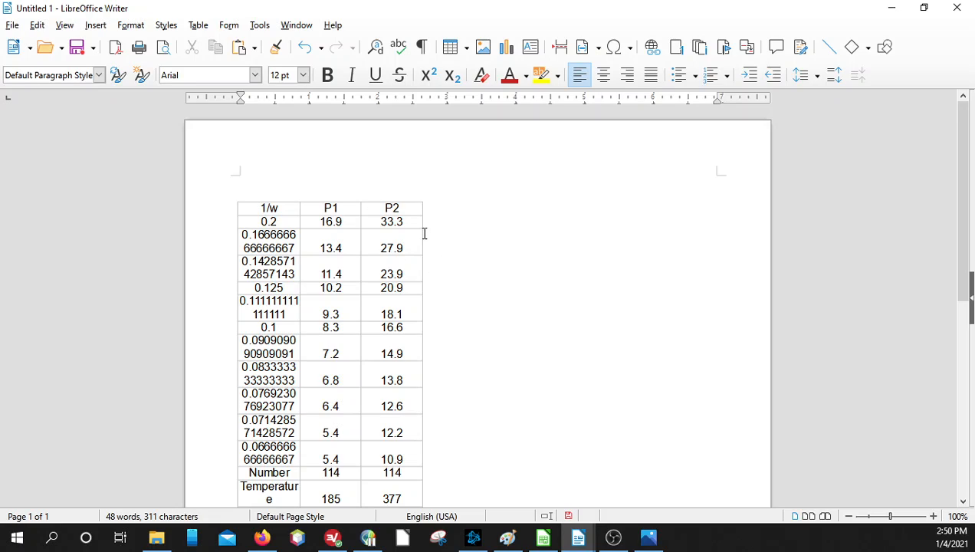
{"action": "left_click", "coordinate": [421, 234]}
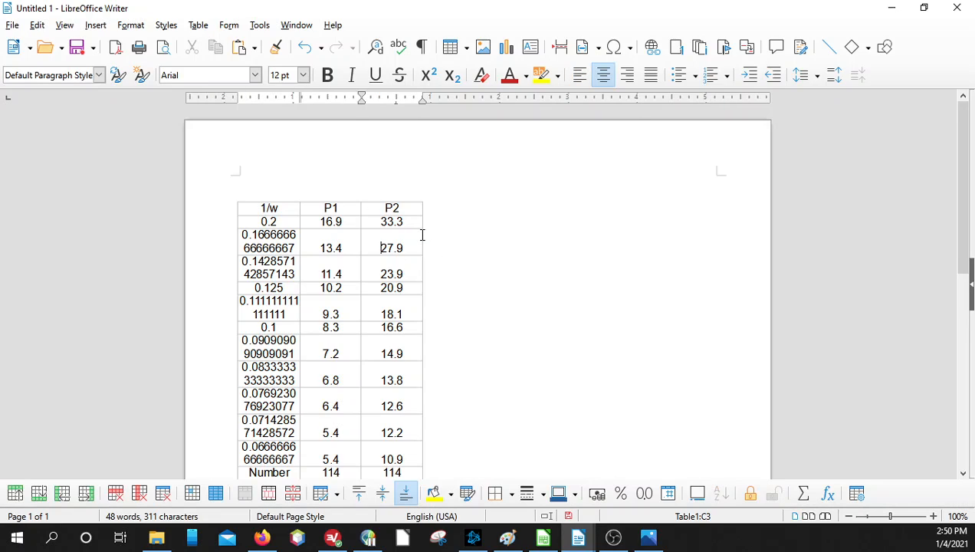
{"action": "left_click_drag", "start_coordinate": [422, 233], "coordinate": [710, 246]}
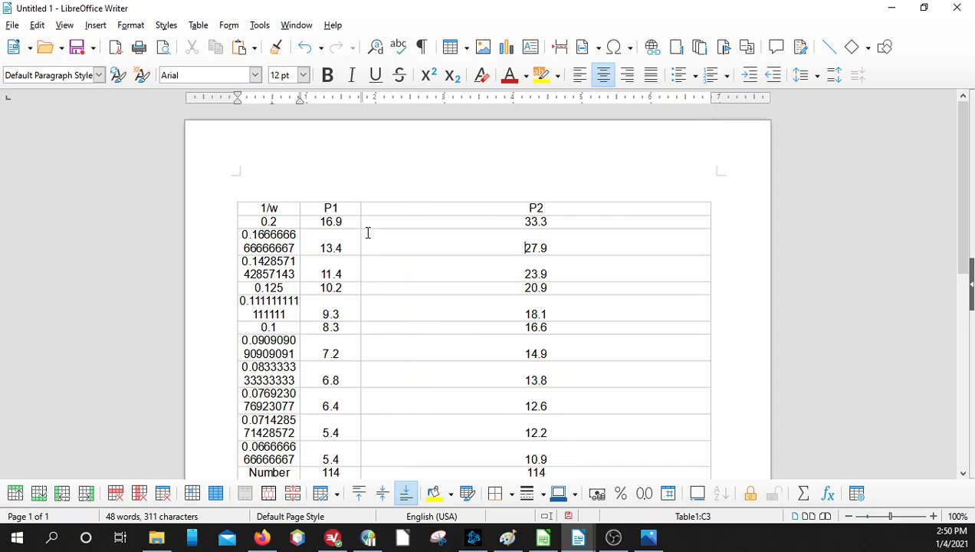
{"action": "left_click_drag", "start_coordinate": [361, 237], "coordinate": [569, 237]}
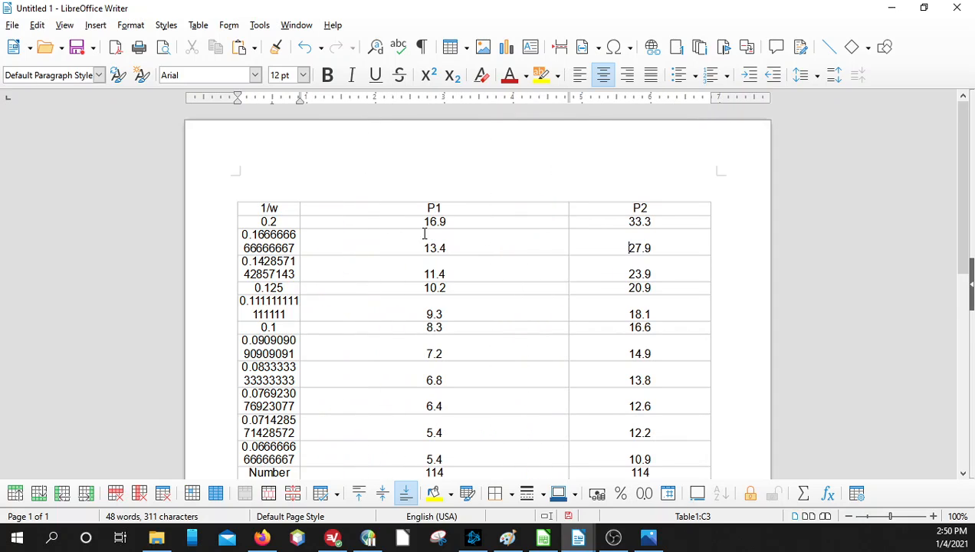
{"action": "left_click", "coordinate": [284, 204]}
{"action": "left_click", "coordinate": [337, 219]}
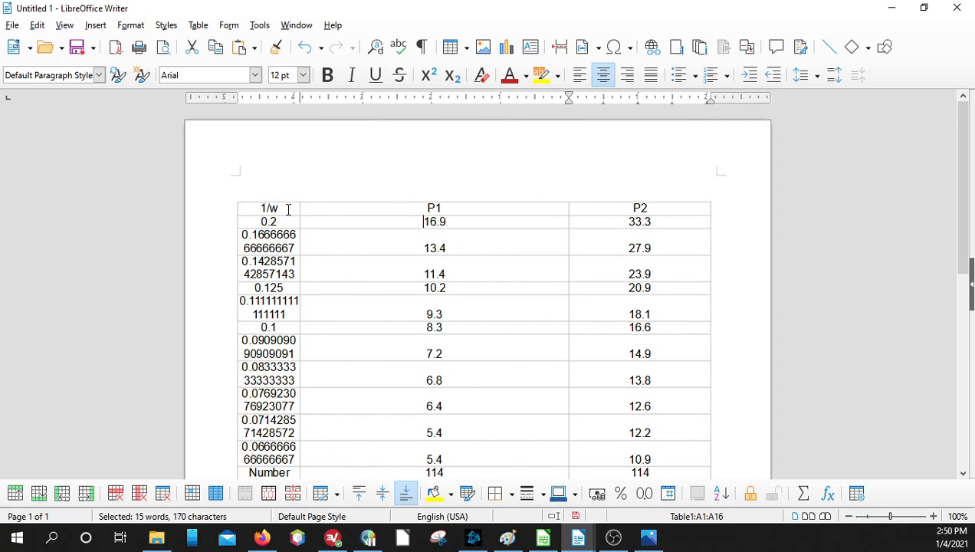
{"action": "left_click_drag", "start_coordinate": [288, 210], "coordinate": [813, 290]}
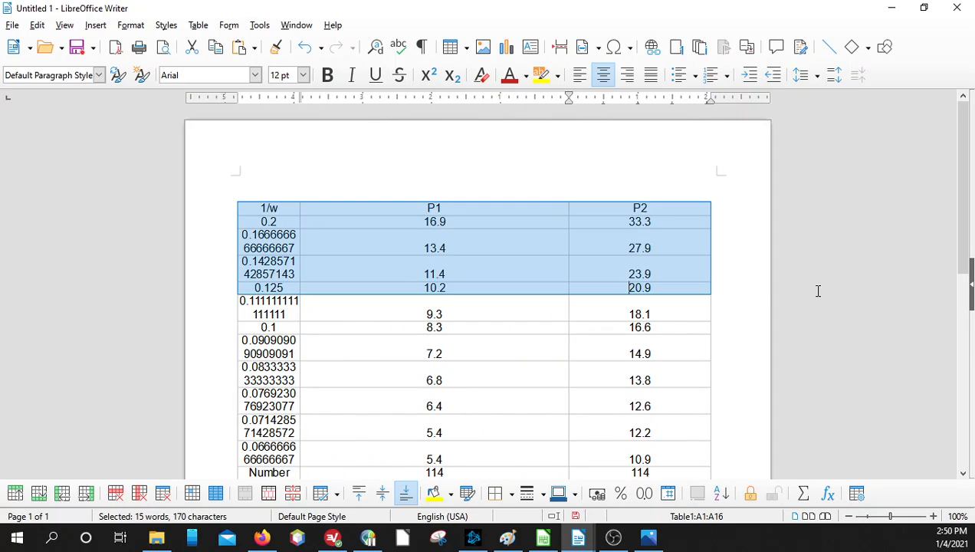
{"action": "left_click", "coordinate": [339, 495]}
{"action": "left_click", "coordinate": [348, 463]}
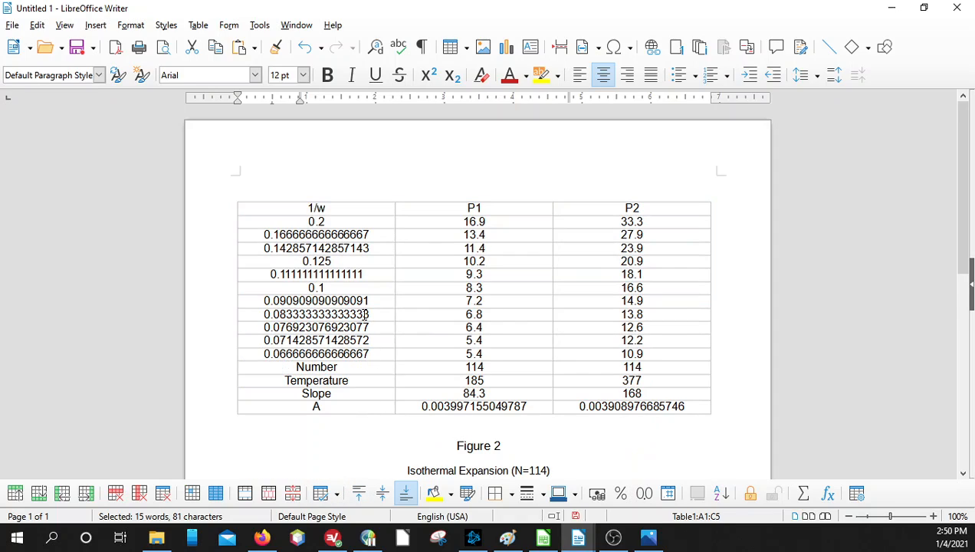
{"action": "left_click", "coordinate": [365, 315]}
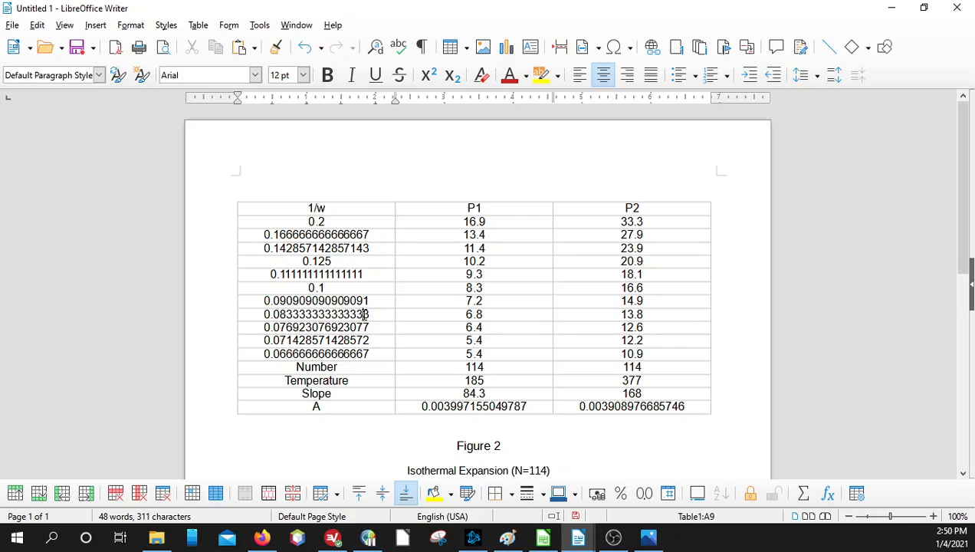
Add units to the table's column headings: 1/w (1/nm), P1 (atm) and P2 (atm).
{"action": "left_click", "coordinate": [367, 207]}
{"action": "type", "text": "(1/nm"}
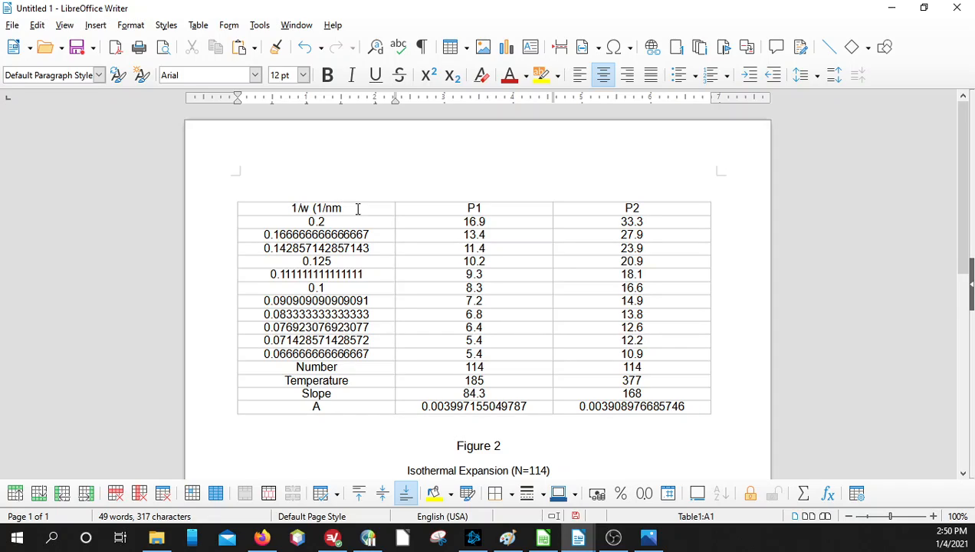
{"action": "type", "text": ")"}
{"action": "key", "text": "Right"}
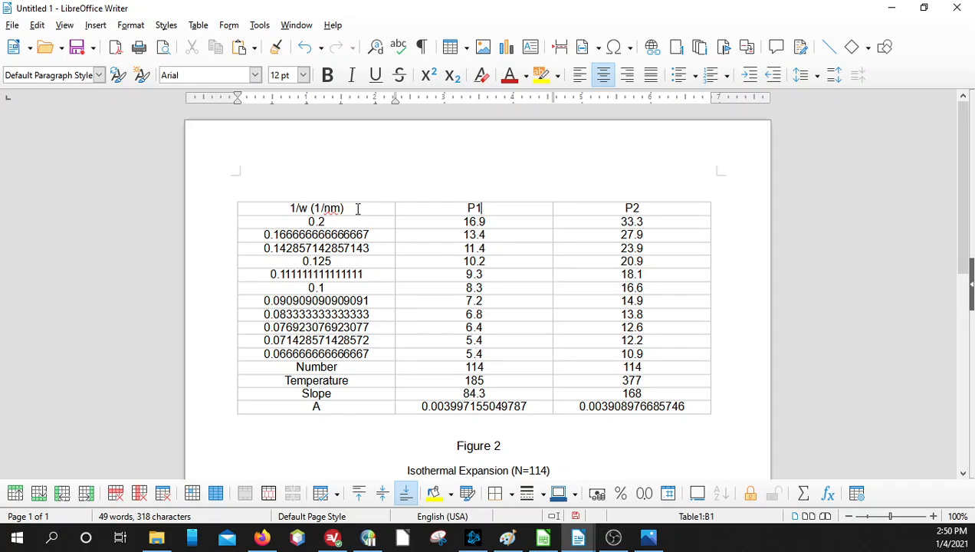
{"action": "type", "text": "(atm)"}
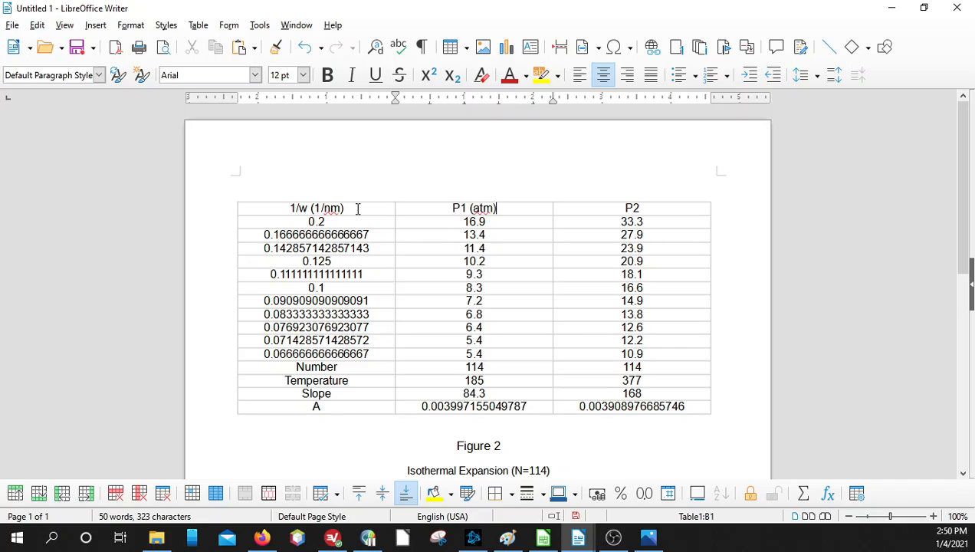
{"action": "key", "text": "Right"}
{"action": "type", "text": "(atm"}
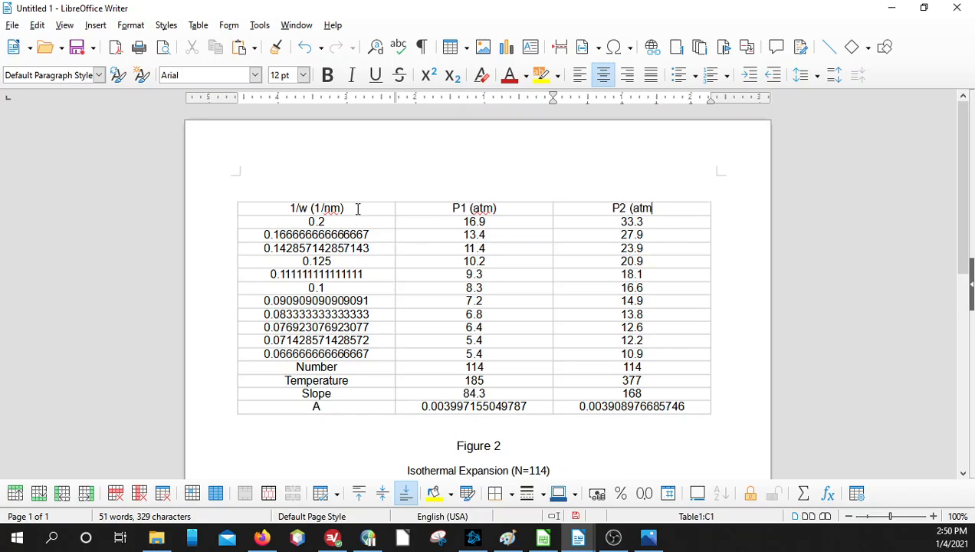
{"action": "type", "text": ")"}
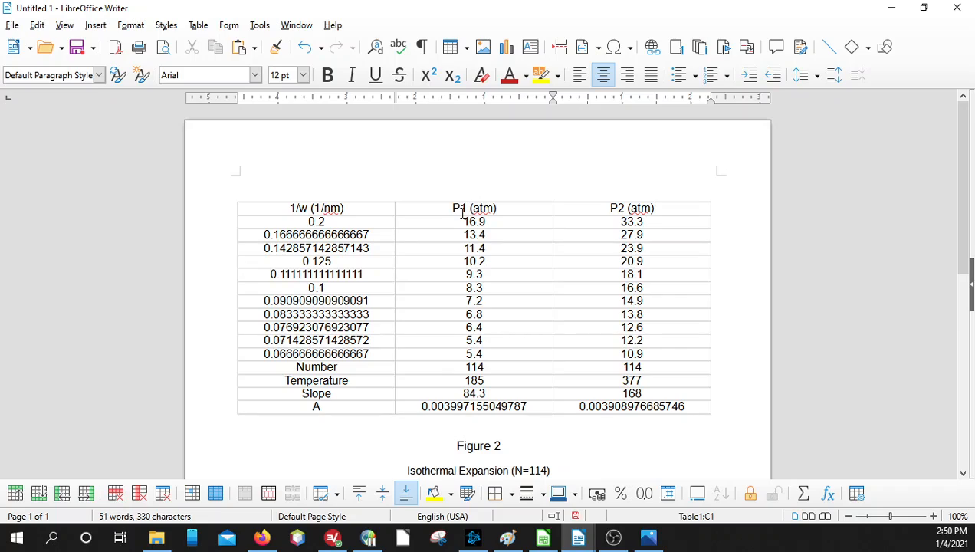
Format the 1 in the P1 heading and the 2 in the P2 heading as subscripts.
{"action": "left_click_drag", "start_coordinate": [457, 208], "coordinate": [466, 207]}
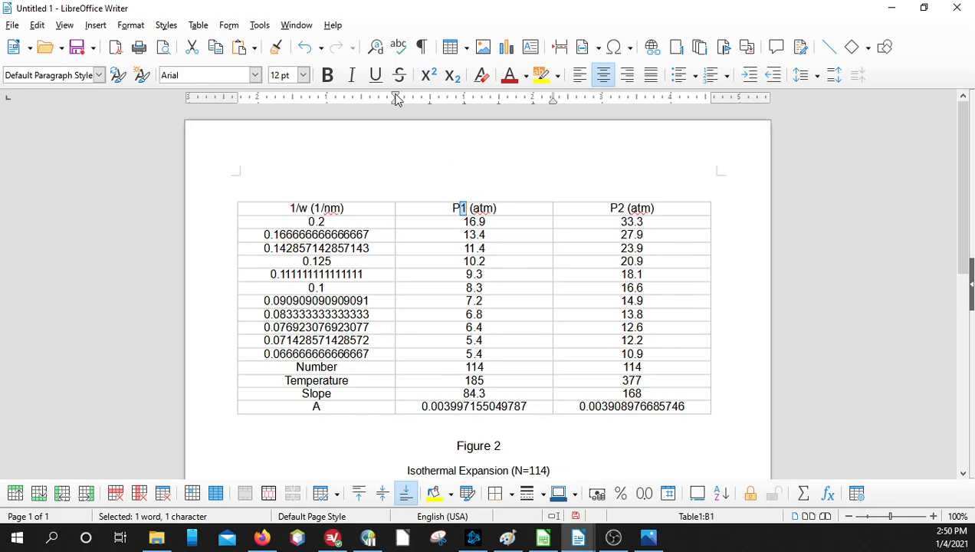
{"action": "left_click", "coordinate": [453, 74]}
{"action": "left_click_drag", "start_coordinate": [618, 208], "coordinate": [624, 208]}
{"action": "left_click", "coordinate": [452, 74]}
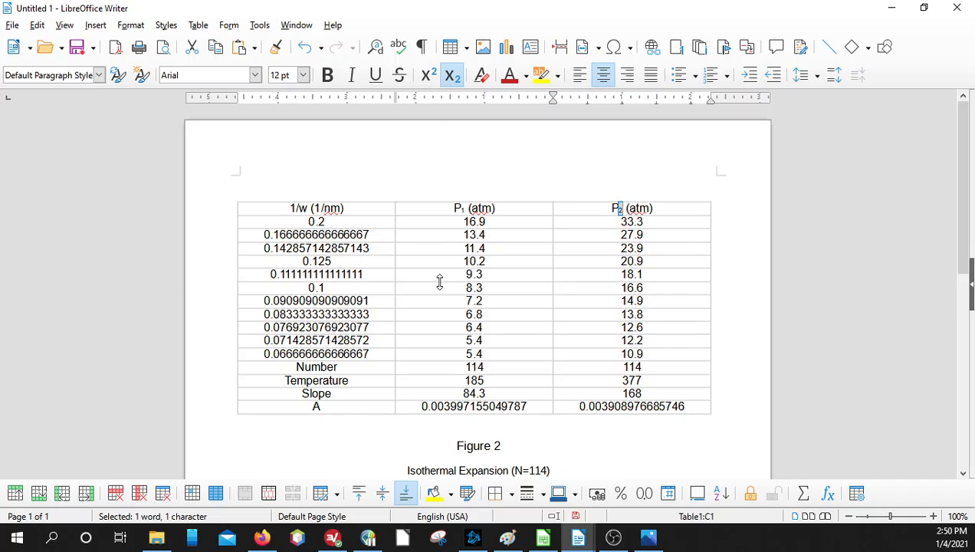
Shorten the second and third 1/w values in the table to 0.17 and 0.14.
{"action": "left_click", "coordinate": [437, 272]}
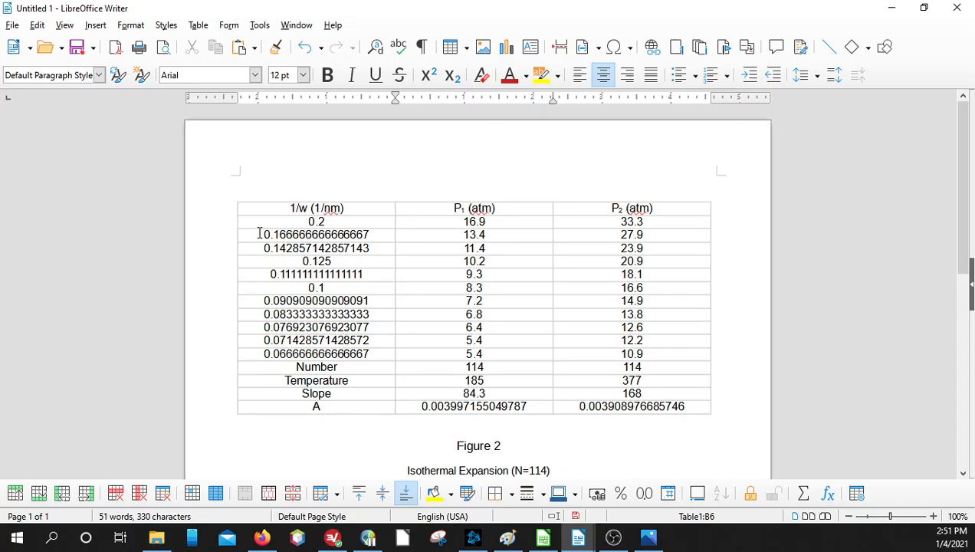
{"action": "left_click_drag", "start_coordinate": [261, 234], "coordinate": [353, 225]}
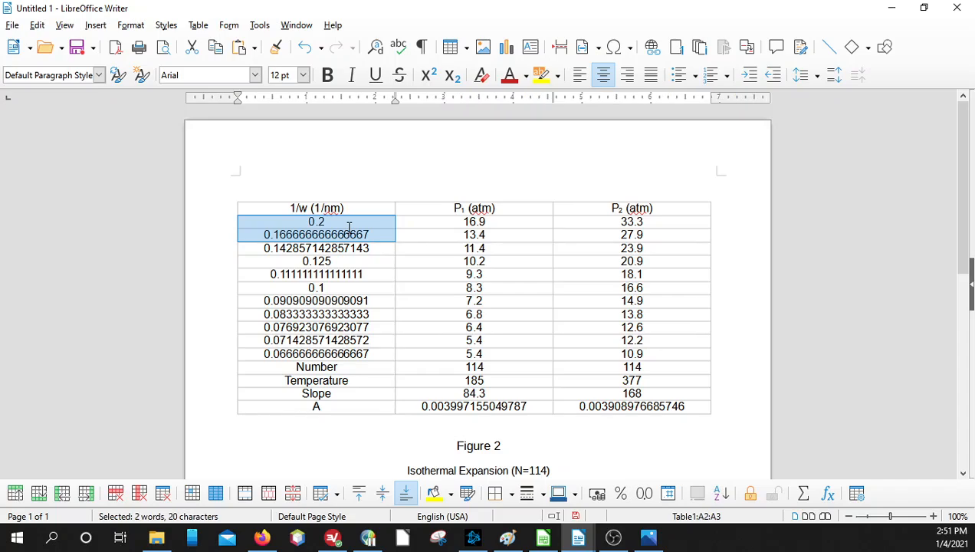
{"action": "left_click", "coordinate": [349, 228]}
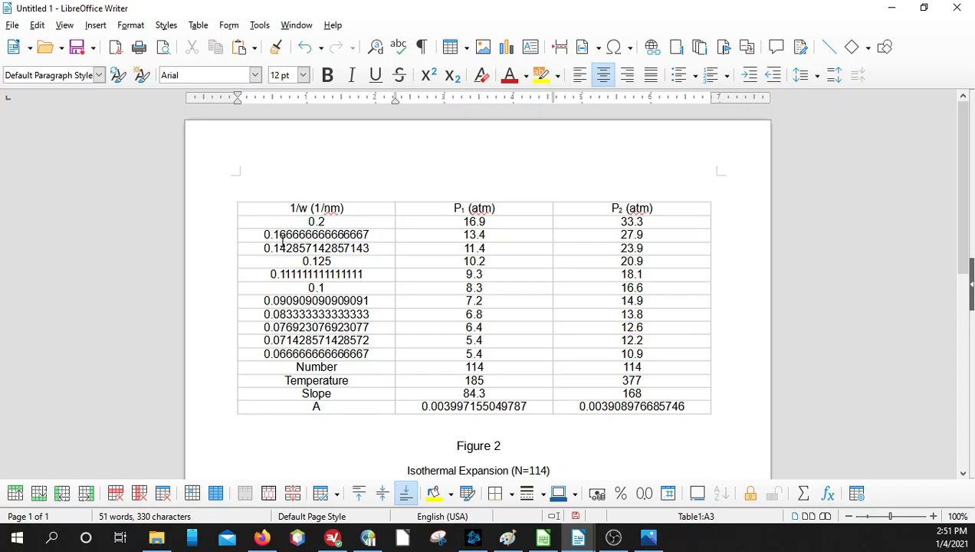
{"action": "left_click_drag", "start_coordinate": [284, 234], "coordinate": [359, 234]}
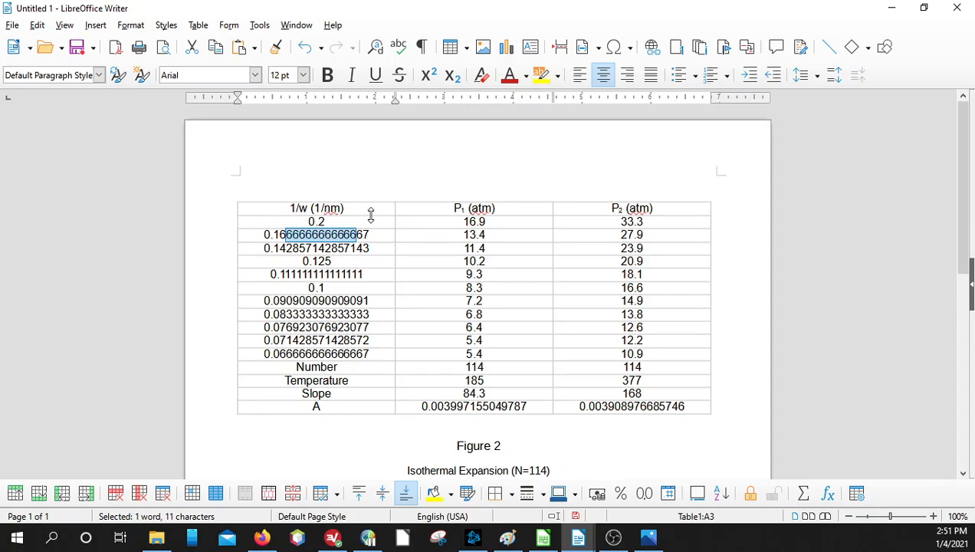
{"action": "key", "text": "Delete"}
{"action": "key", "text": "BackSpace"}
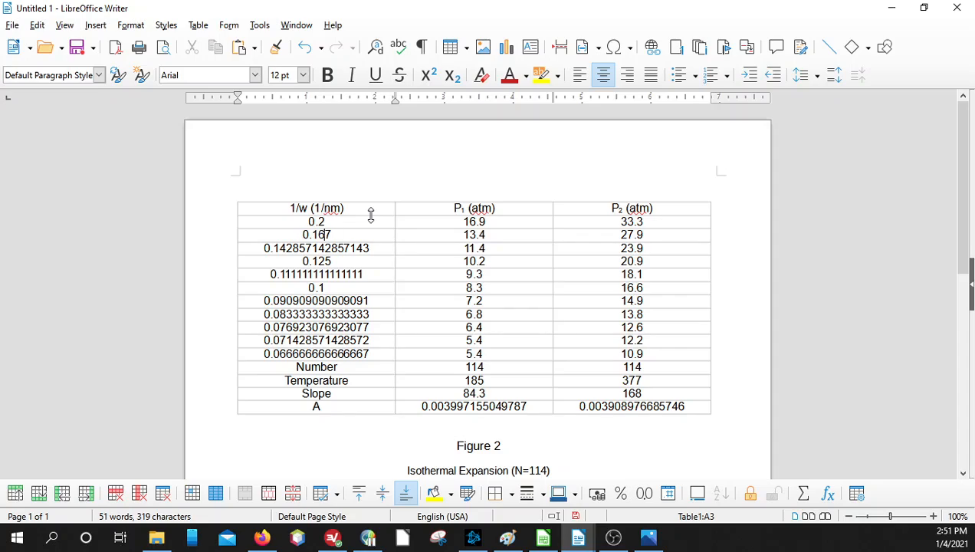
{"action": "key", "text": "Delete"}
{"action": "key", "text": "Left"}
{"action": "key", "text": "Delete"}
{"action": "key", "text": "Delete"}
{"action": "key", "text": "Delete"}
{"action": "key", "text": "Delete"}
{"action": "key", "text": "Delete"}
{"action": "key", "text": "Delete"}
{"action": "key", "text": "Delete"}
{"action": "key", "text": "Delete"}
{"action": "key", "text": "Delete"}
{"action": "key", "text": "Delete"}
{"action": "key", "text": "Delete"}
{"action": "key", "text": "Delete"}
{"action": "key", "text": "Delete"}
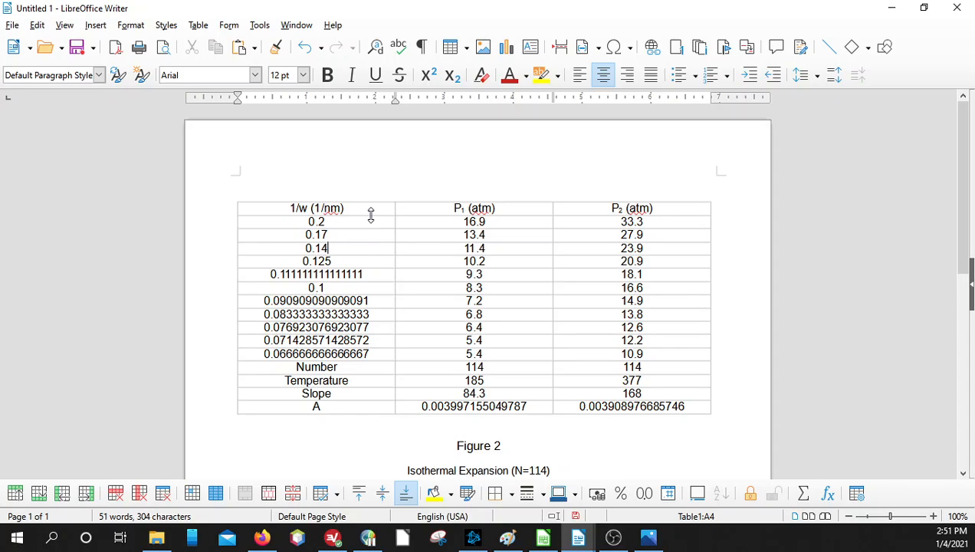
Round the fourth and fifth 1/w values in the table to 0.13 and 0.11.
{"action": "key", "text": "Right"}
{"action": "key", "text": "Right"}
{"action": "key", "text": "Delete"}
{"action": "key", "text": "Delete"}
{"action": "type", "text": "3"}
{"action": "key", "text": "Delete"}
{"action": "key", "text": "Delete"}
{"action": "key", "text": "Delete"}
{"action": "key", "text": "Delete"}
{"action": "key", "text": "Delete"}
{"action": "key", "text": "Delete"}
{"action": "key", "text": "Delete"}
{"action": "key", "text": "Delete"}
{"action": "key", "text": "Delete"}
{"action": "key", "text": "Delete"}
{"action": "key", "text": "Delete"}
{"action": "key", "text": "Delete"}
{"action": "key", "text": "Delete"}
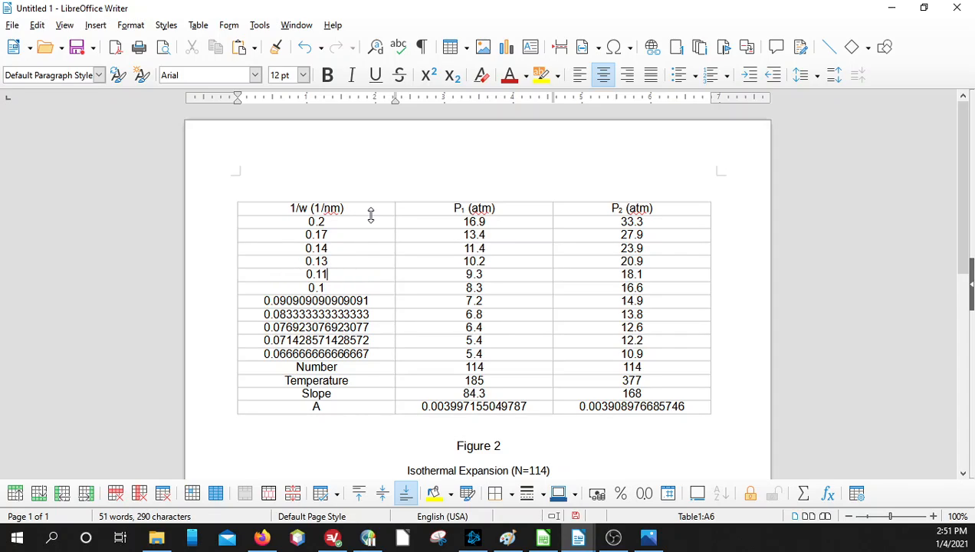
Add a trailing zero to the sixth and first 1/w values so they read 0.10 and 0.20.
{"action": "key", "text": "Right"}
{"action": "key", "text": "Right"}
{"action": "key", "text": "Right"}
{"action": "type", "text": "0"}
{"action": "key", "text": "Up"}
{"action": "key", "text": "Up"}
{"action": "key", "text": "Up"}
{"action": "key", "text": "Up"}
{"action": "key", "text": "Up"}
{"action": "type", "text": "0"}
{"action": "key", "text": "Down"}
{"action": "key", "text": "Down"}
{"action": "key", "text": "Down"}
{"action": "key", "text": "Down"}
{"action": "key", "text": "Down"}
{"action": "key", "text": "Down"}
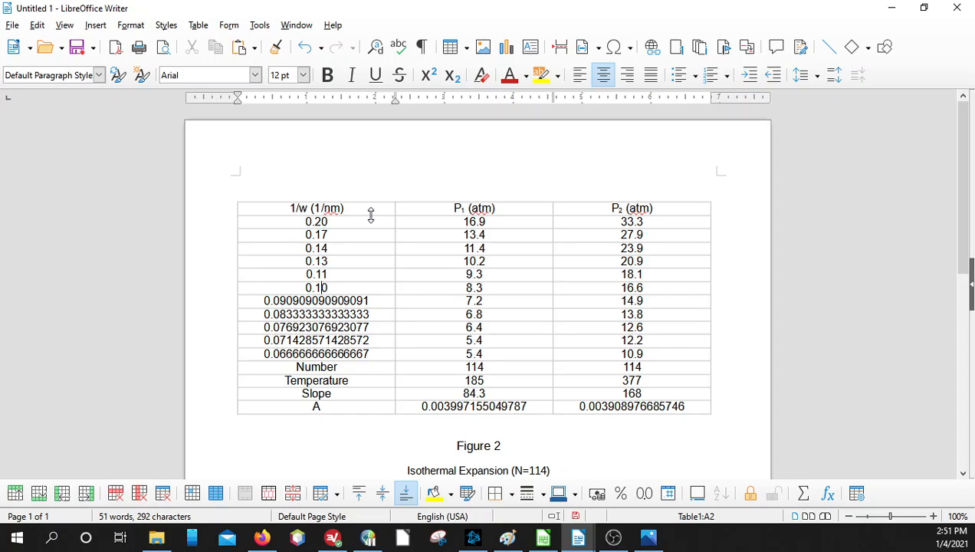
Shorten the seventh 1/w value, in the row below 0.10, to 0.091.
{"action": "key", "text": "Left"}
{"action": "key", "text": "Delete"}
{"action": "key", "text": "Delete"}
{"action": "key", "text": "Delete"}
{"action": "key", "text": "Delete"}
{"action": "key", "text": "Delete"}
{"action": "key", "text": "Delete"}
{"action": "key", "text": "Delete"}
{"action": "key", "text": "Delete"}
{"action": "key", "text": "Delete"}
{"action": "key", "text": "Delete"}
{"action": "key", "text": "Delete"}
{"action": "key", "text": "Delete"}
{"action": "key", "text": "Delete"}
{"action": "type", "text": "1"}
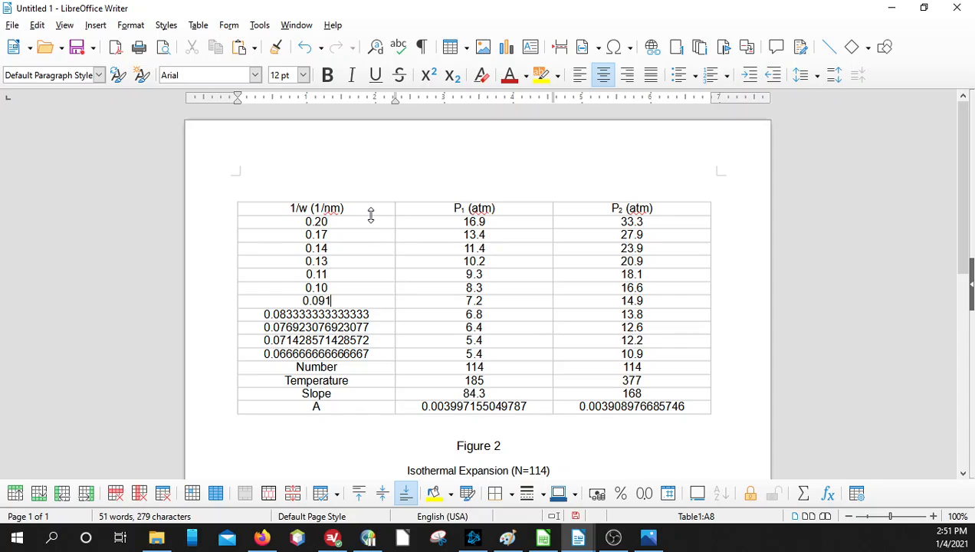
Cut the eighth and ninth 1/w values in the table to 0.08 and 0.07.
{"action": "key", "text": "Right"}
{"action": "key", "text": "Right"}
{"action": "key", "text": "Delete"}
{"action": "key", "text": "Delete"}
{"action": "key", "text": "Delete"}
{"action": "key", "text": "Delete"}
{"action": "key", "text": "Delete"}
{"action": "key", "text": "Delete"}
{"action": "key", "text": "Delete"}
{"action": "key", "text": "Delete"}
{"action": "key", "text": "Delete"}
{"action": "key", "text": "Delete"}
{"action": "key", "text": "Delete"}
{"action": "key", "text": "Delete"}
{"action": "key", "text": "Delete"}
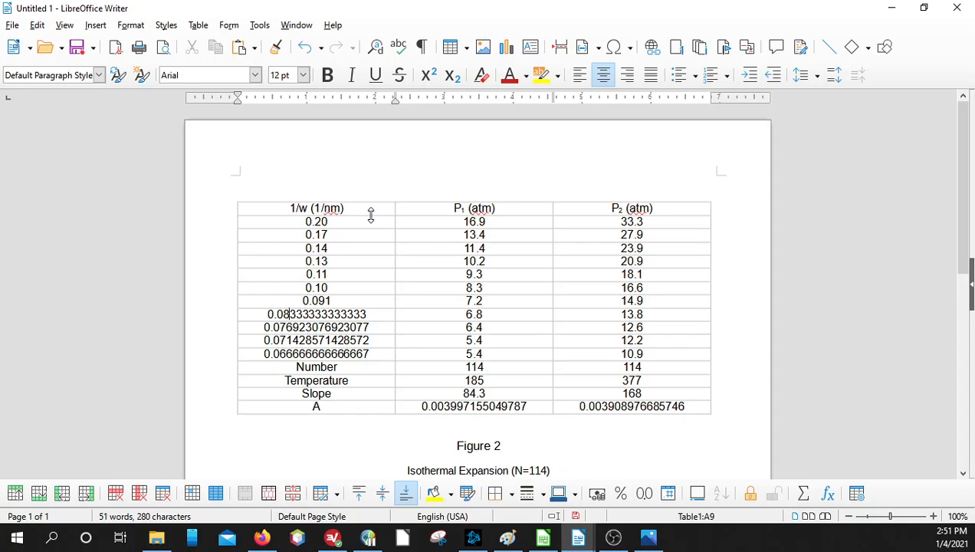
{"action": "key", "text": "Down"}
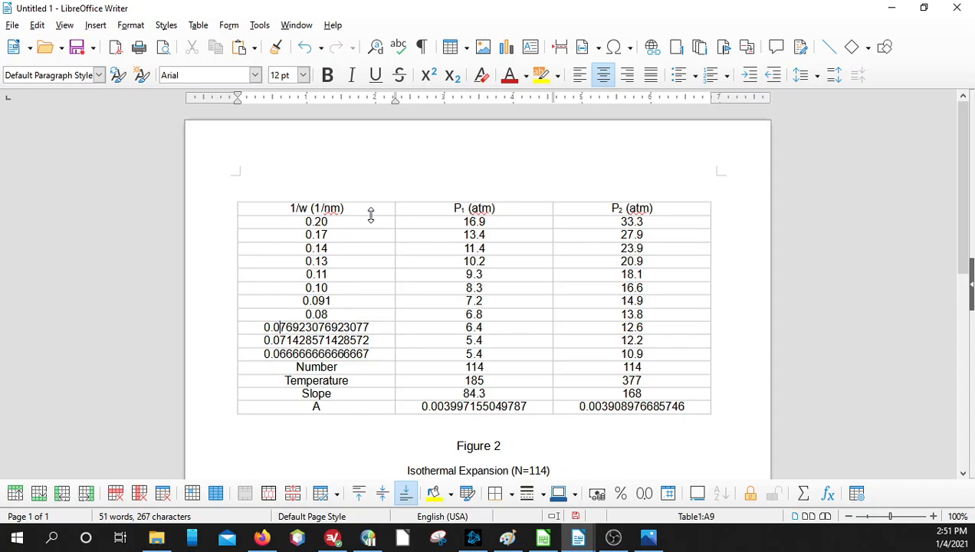
{"action": "key", "text": "Right"}
{"action": "key", "text": "Delete"}
{"action": "key", "text": "Delete"}
{"action": "key", "text": "Delete"}
{"action": "key", "text": "Delete"}
{"action": "key", "text": "Delete"}
{"action": "key", "text": "Delete"}
{"action": "key", "text": "Delete"}
{"action": "key", "text": "Delete"}
{"action": "key", "text": "Delete"}
{"action": "key", "text": "Delete"}
{"action": "key", "text": "Delete"}
{"action": "key", "text": "Delete"}
{"action": "key", "text": "Delete"}
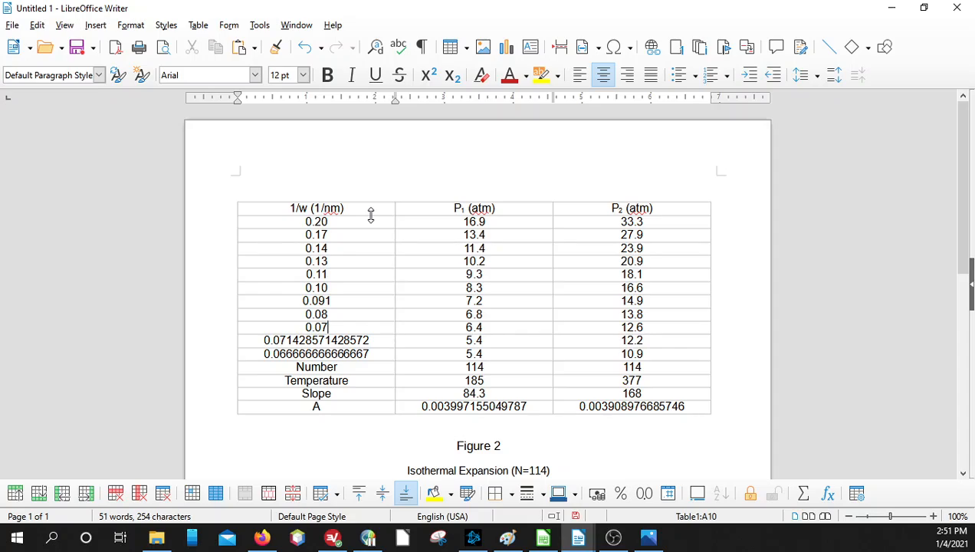
Shorten the last two 1/w values in the table to 0.071 and 0.067.
{"action": "key", "text": "Down"}
{"action": "key", "text": "Left"}
{"action": "key", "text": "Right"}
{"action": "key", "text": "Right"}
{"action": "key", "text": "Delete"}
{"action": "key", "text": "Delete"}
{"action": "key", "text": "Delete"}
{"action": "key", "text": "Delete"}
{"action": "key", "text": "Delete"}
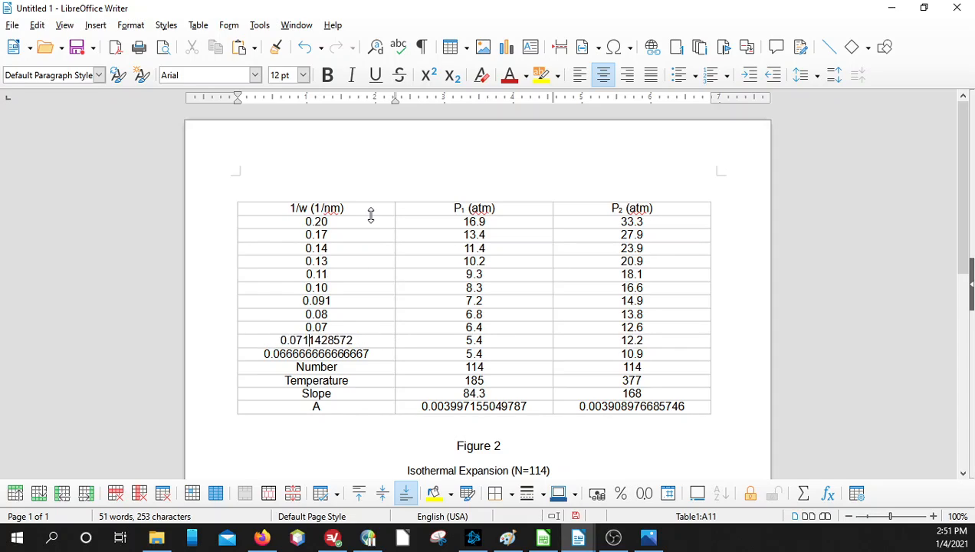
{"action": "key", "text": "Delete"}
{"action": "key", "text": "Delete"}
{"action": "key", "text": "Delete"}
{"action": "key", "text": "Delete"}
{"action": "key", "text": "Delete"}
{"action": "key", "text": "Delete"}
{"action": "key", "text": "Delete"}
{"action": "key", "text": "Down"}
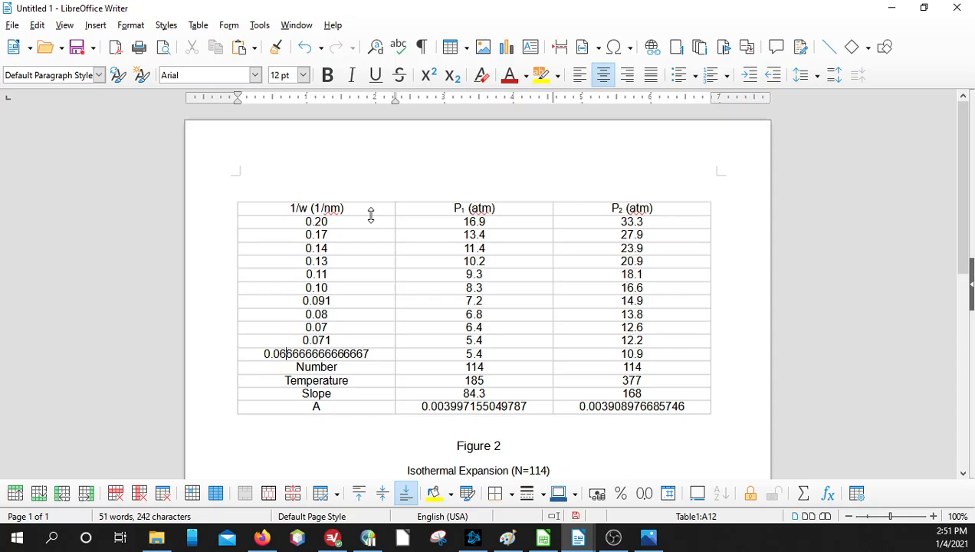
{"action": "key", "text": "Delete"}
{"action": "key", "text": "Delete"}
{"action": "key", "text": "Delete"}
{"action": "key", "text": "Delete"}
{"action": "key", "text": "Delete"}
{"action": "key", "text": "Delete"}
{"action": "key", "text": "Delete"}
{"action": "key", "text": "Delete"}
{"action": "key", "text": "Delete"}
{"action": "key", "text": "Delete"}
{"action": "key", "text": "Delete"}
{"action": "key", "text": "Delete"}
{"action": "key", "text": "Delete"}
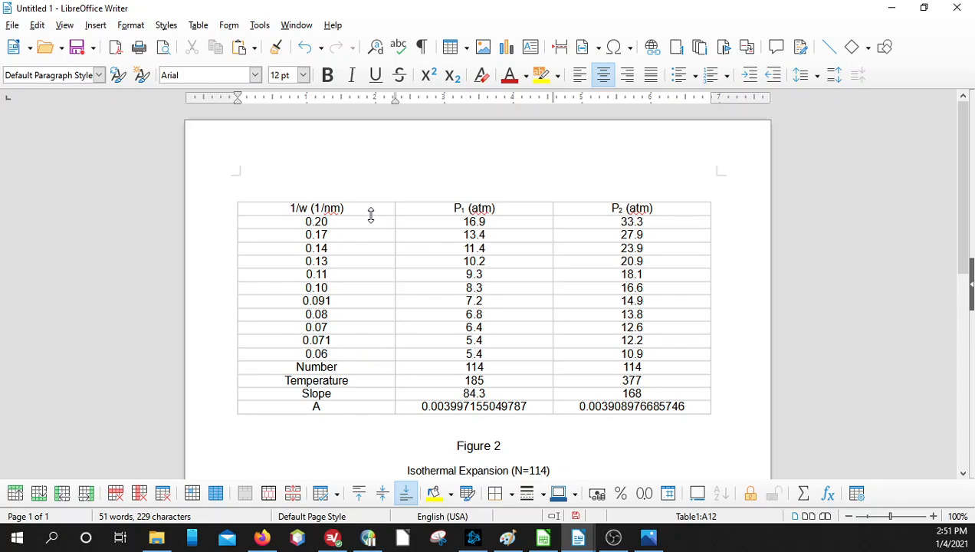
{"action": "type", "text": "7"}
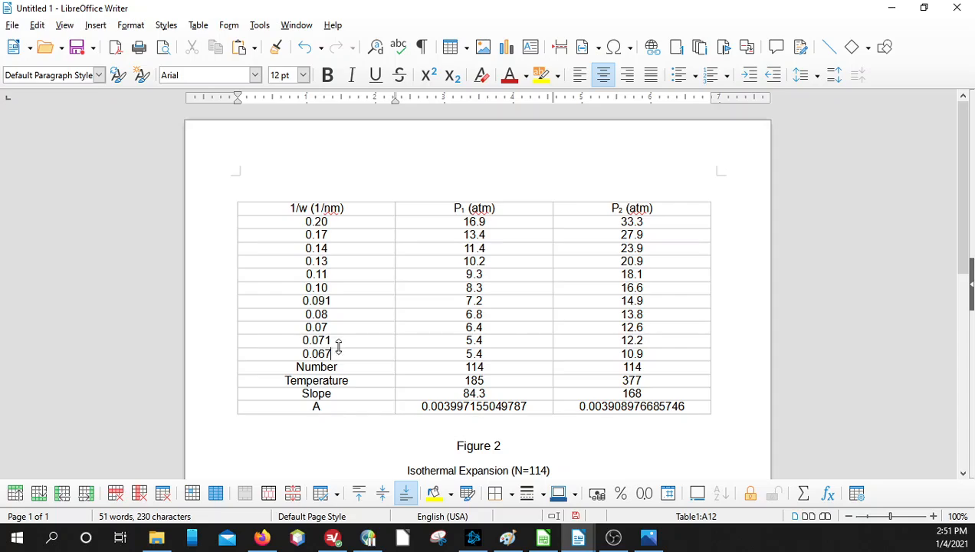
Round the A value in the P1 column to 0.00400.
{"action": "left_click", "coordinate": [347, 326]}
{"action": "left_click_drag", "start_coordinate": [447, 406], "coordinate": [569, 401]}
{"action": "key", "text": "Left"}
{"action": "key", "text": "Left"}
{"action": "key", "text": "Left"}
{"action": "key", "text": "Left"}
{"action": "key", "text": "Left"}
{"action": "key", "text": "Left"}
{"action": "key", "text": "Left"}
{"action": "key", "text": "Left"}
{"action": "key", "text": "Left"}
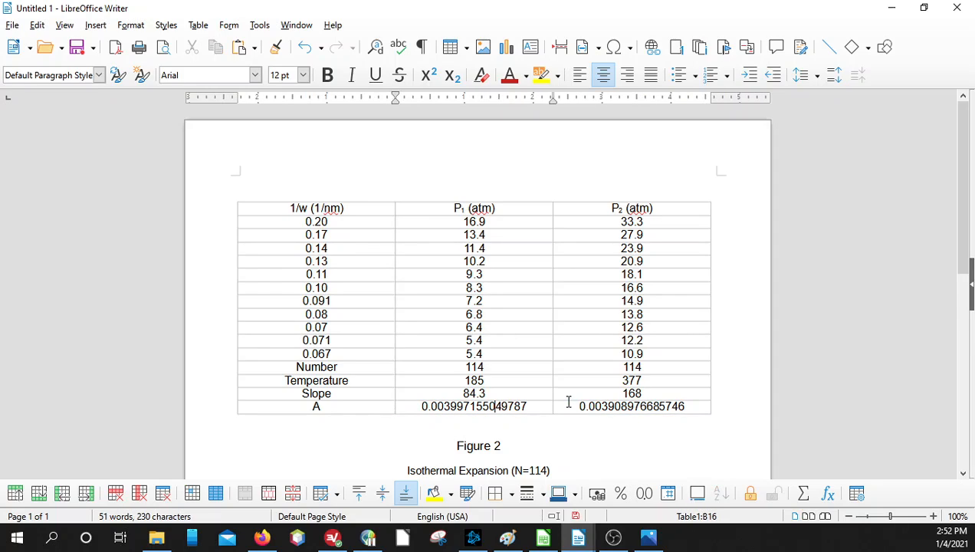
{"action": "key", "text": "Delete"}
{"action": "key", "text": "Delete"}
{"action": "key", "text": "Delete"}
{"action": "key", "text": "Delete"}
{"action": "key", "text": "Delete"}
{"action": "key", "text": "Delete"}
{"action": "key", "text": "Delete"}
{"action": "key", "text": "Delete"}
{"action": "key", "text": "Delete"}
{"action": "key", "text": "Delete"}
{"action": "key", "text": "Delete"}
{"action": "key", "text": "Delete"}
{"action": "key", "text": "Delete"}
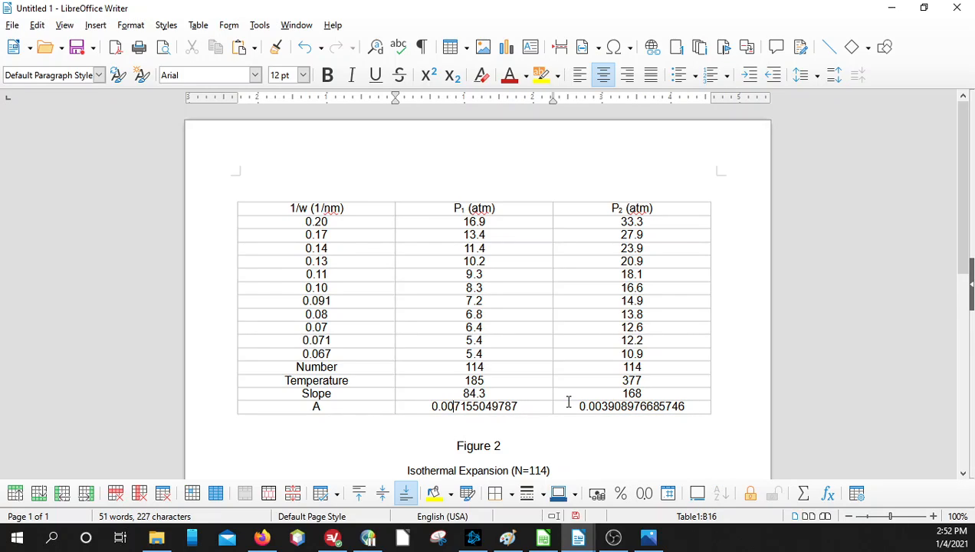
{"action": "type", "text": "400"}
{"action": "key", "text": "Right"}
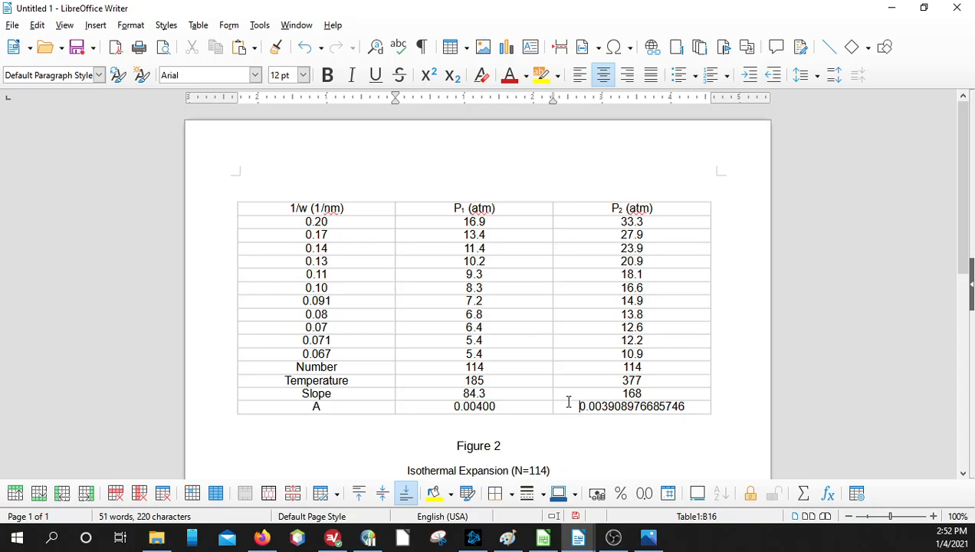
Round the A value in the P2 column to 0.00391.
{"action": "key", "text": "Right"}
{"action": "key", "text": "Right"}
{"action": "key", "text": "Delete"}
{"action": "key", "text": "Delete"}
{"action": "key", "text": "Delete"}
{"action": "key", "text": "Delete"}
{"action": "key", "text": "Delete"}
{"action": "key", "text": "Delete"}
{"action": "key", "text": "Delete"}
{"action": "key", "text": "Delete"}
{"action": "key", "text": "Delete"}
{"action": "key", "text": "Delete"}
{"action": "key", "text": "Delete"}
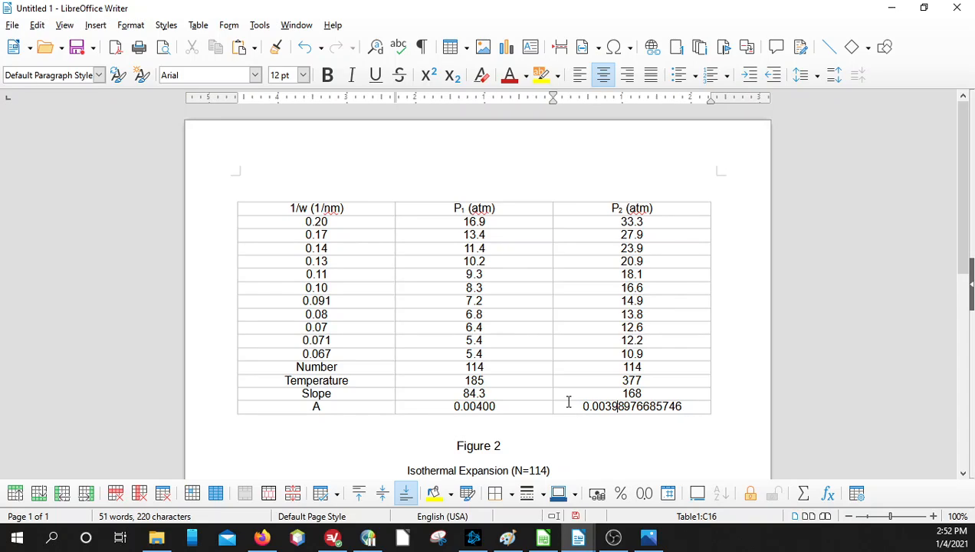
{"action": "type", "text": "1"}
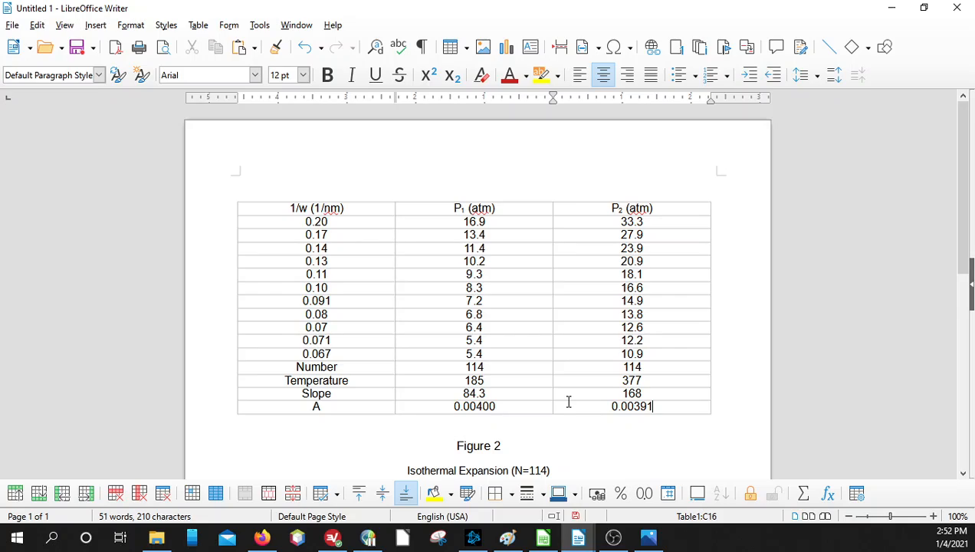
Cut both A values to four decimals, 0.0040 for P1 and 0.0039 for P2.
{"action": "key", "text": "Delete"}
{"action": "key", "text": "Left"}
{"action": "key", "text": "Left"}
{"action": "key", "text": "Delete"}
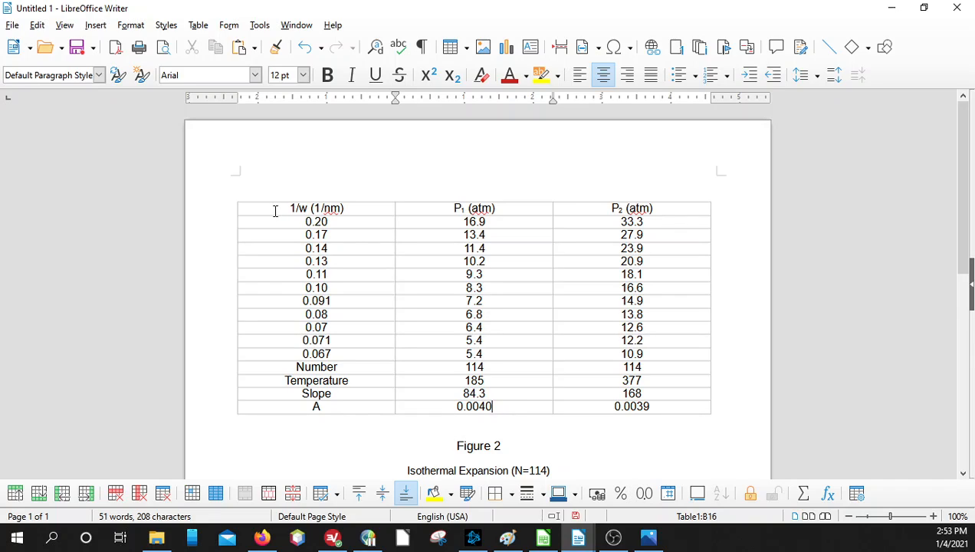
Apply black outer and inner borders to all cells of the data table.
{"action": "left_click_drag", "start_coordinate": [274, 210], "coordinate": [689, 401]}
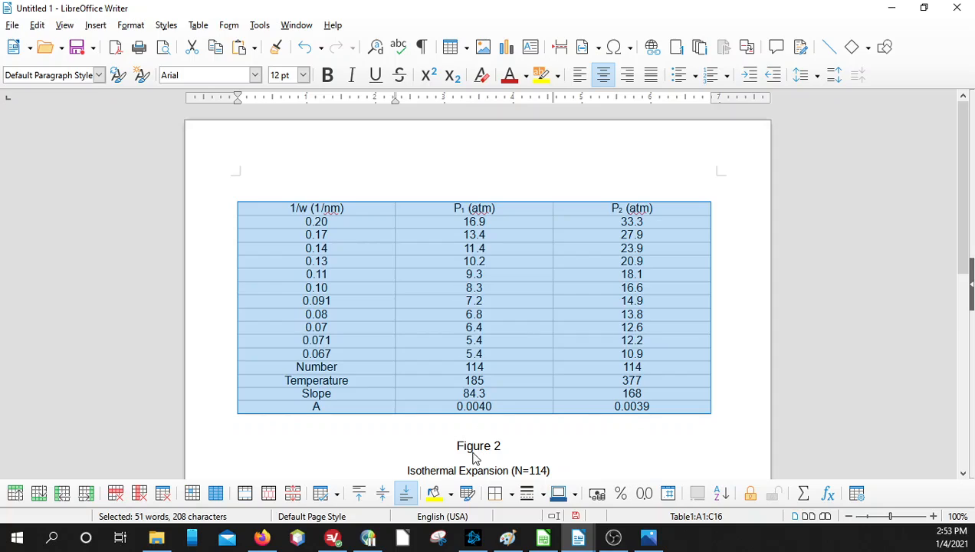
{"action": "left_click", "coordinate": [334, 494]}
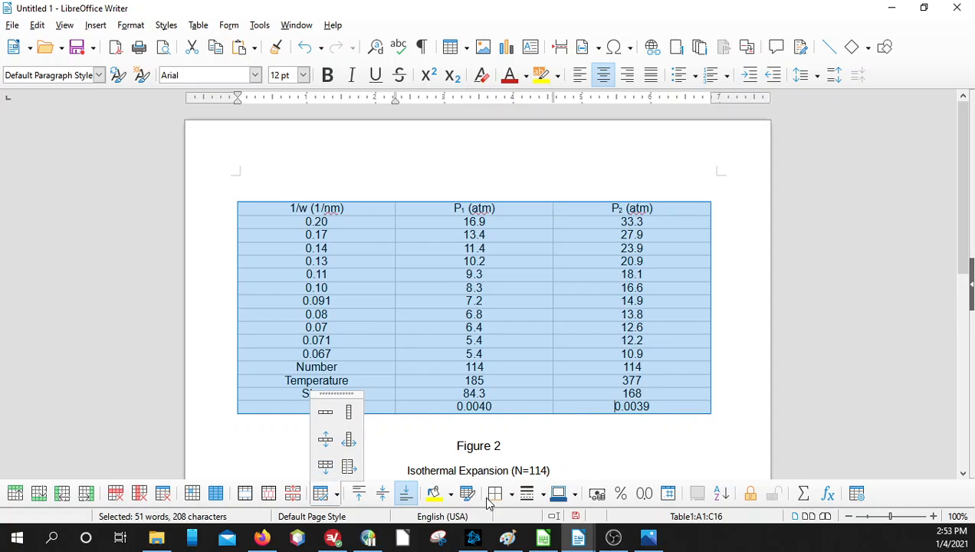
{"action": "left_click", "coordinate": [503, 496]}
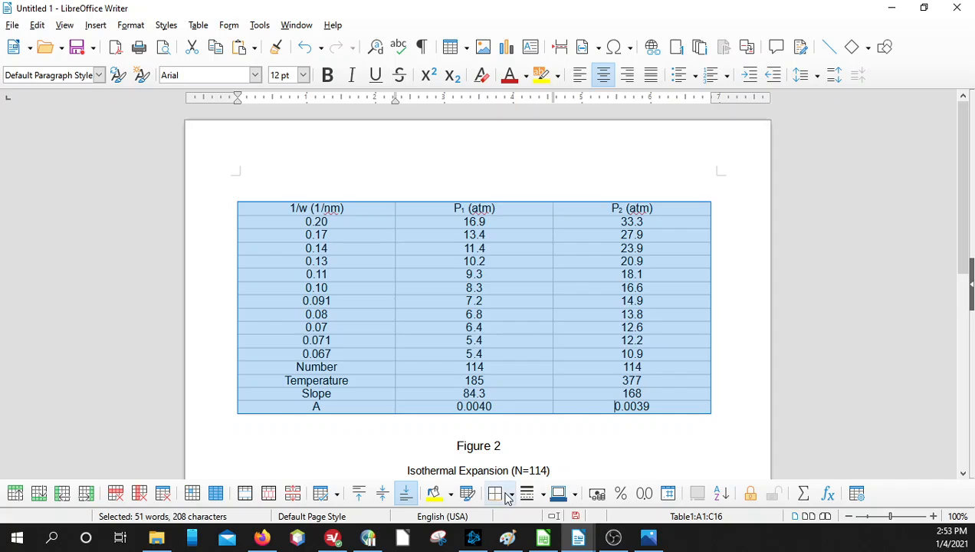
{"action": "left_click", "coordinate": [504, 494]}
{"action": "left_click", "coordinate": [555, 467]}
{"action": "scroll", "coordinate": [548, 371], "scroll_direction": "down", "scroll_amount": 3}
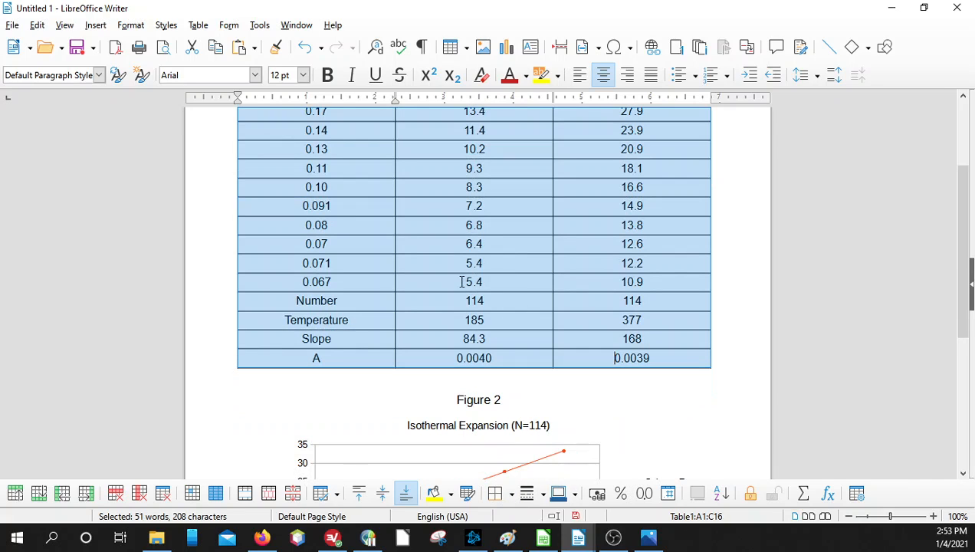
{"action": "left_click", "coordinate": [333, 387]}
{"action": "scroll", "coordinate": [393, 368], "scroll_direction": "up", "scroll_amount": 4}
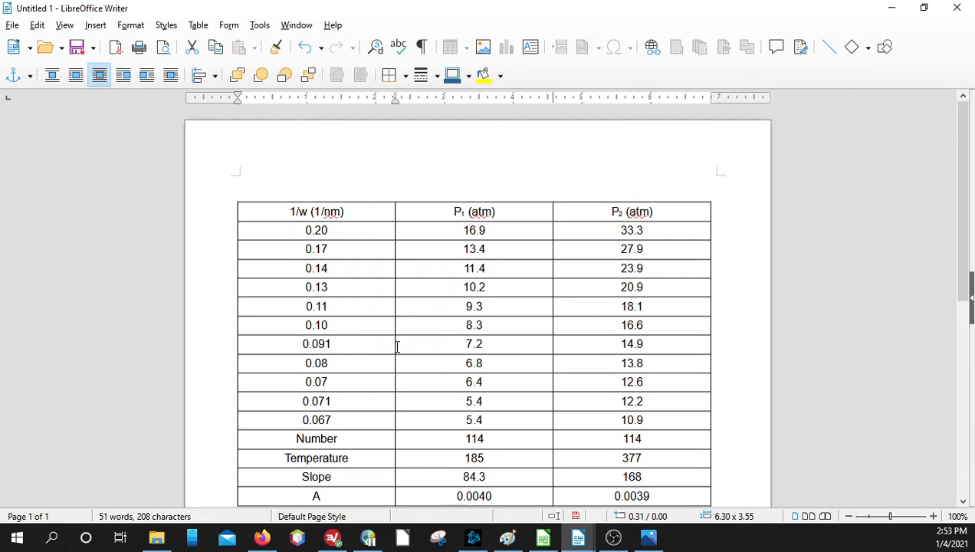
{"action": "scroll", "coordinate": [397, 347], "scroll_direction": "down", "scroll_amount": 3}
{"action": "scroll", "coordinate": [387, 359], "scroll_direction": "up", "scroll_amount": 3}
{"action": "scroll", "coordinate": [387, 358], "scroll_direction": "down", "scroll_amount": 3}
{"action": "scroll", "coordinate": [391, 353], "scroll_direction": "up", "scroll_amount": 3}
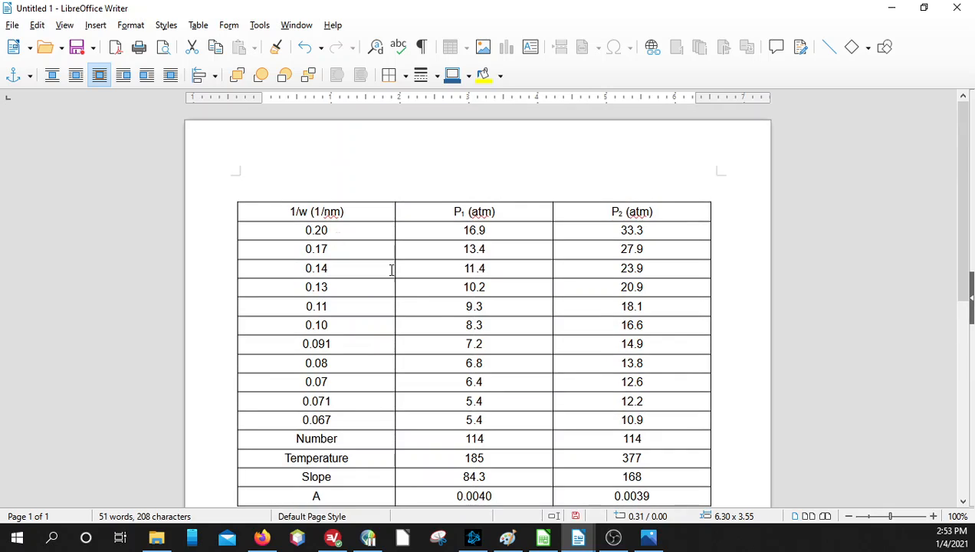
Add the caption "Table 2: Linearized Data for Isothermal Expansion" on a new line above the data table.
{"action": "left_click", "coordinate": [267, 186]}
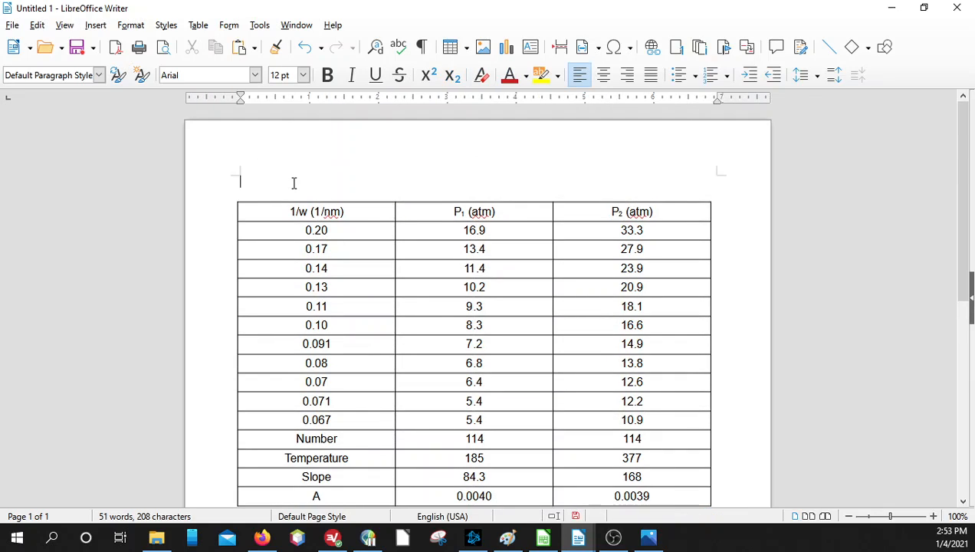
{"action": "key", "text": "Return"}
{"action": "type", "text": "Table 2"}
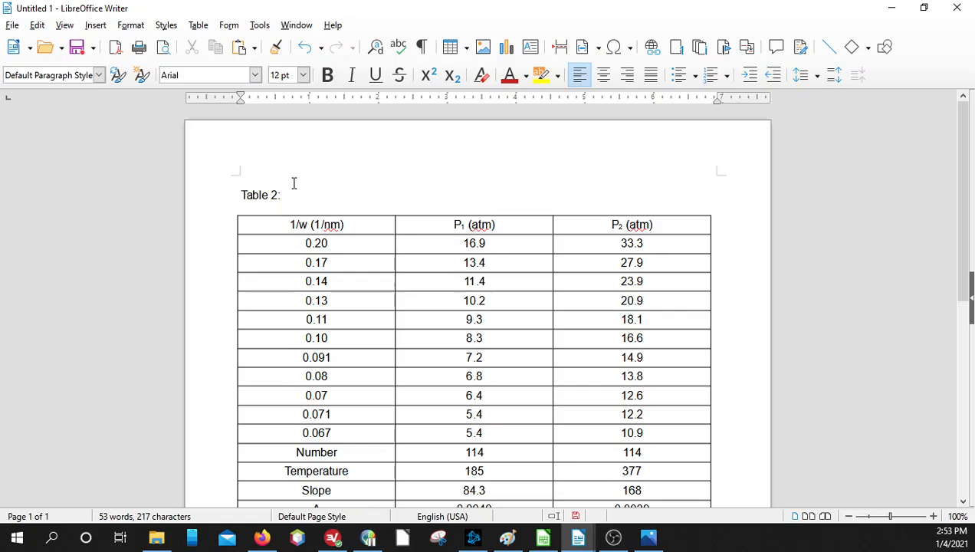
{"action": "type", "text": ": Linearized Data for Isothermal ex"}
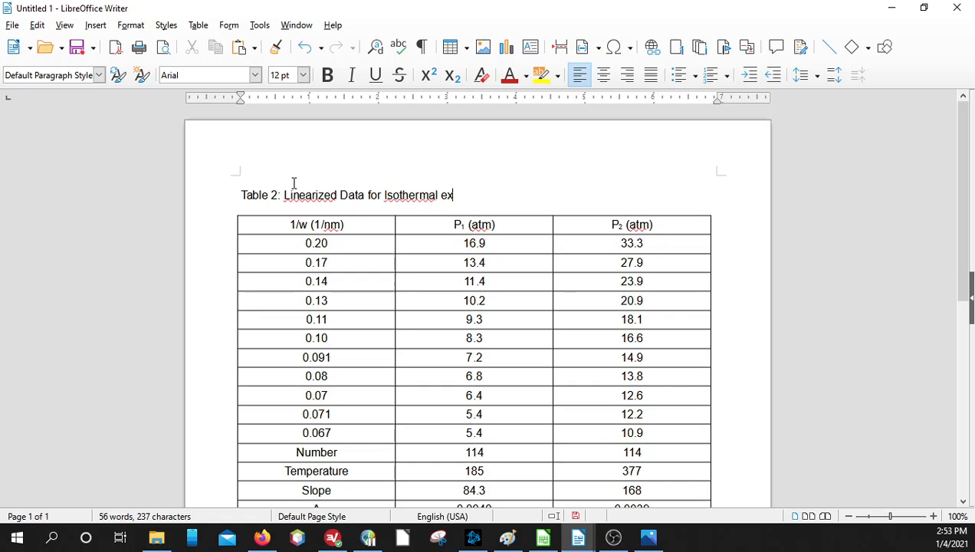
{"action": "key", "text": "BackSpace"}
{"action": "key", "text": "BackSpace"}
{"action": "type", "text": "Expansion"}
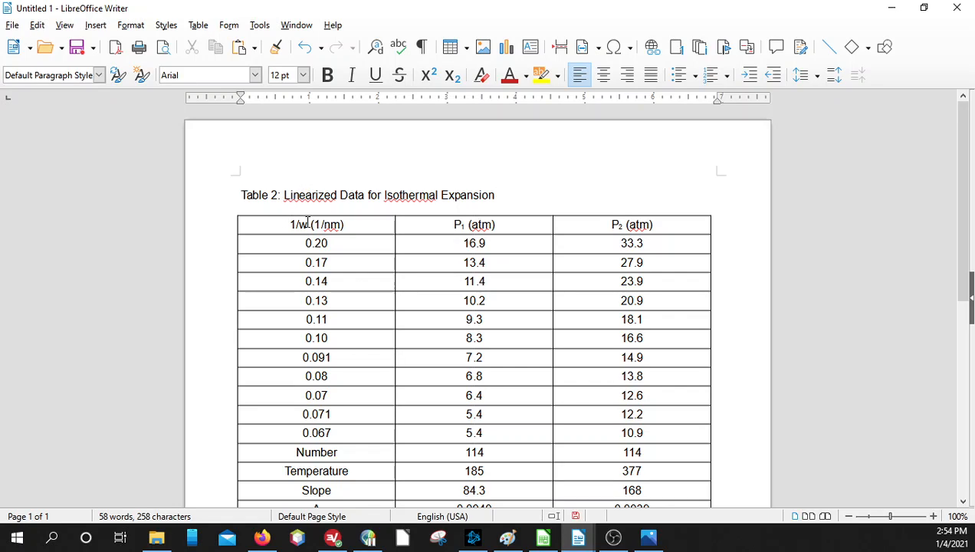
Insert blank lines between the data table and Figure 2 to push the figure onto the second page.
{"action": "scroll", "coordinate": [402, 228], "scroll_direction": "down", "scroll_amount": 8}
{"action": "scroll", "coordinate": [402, 230], "scroll_direction": "down", "scroll_amount": 1}
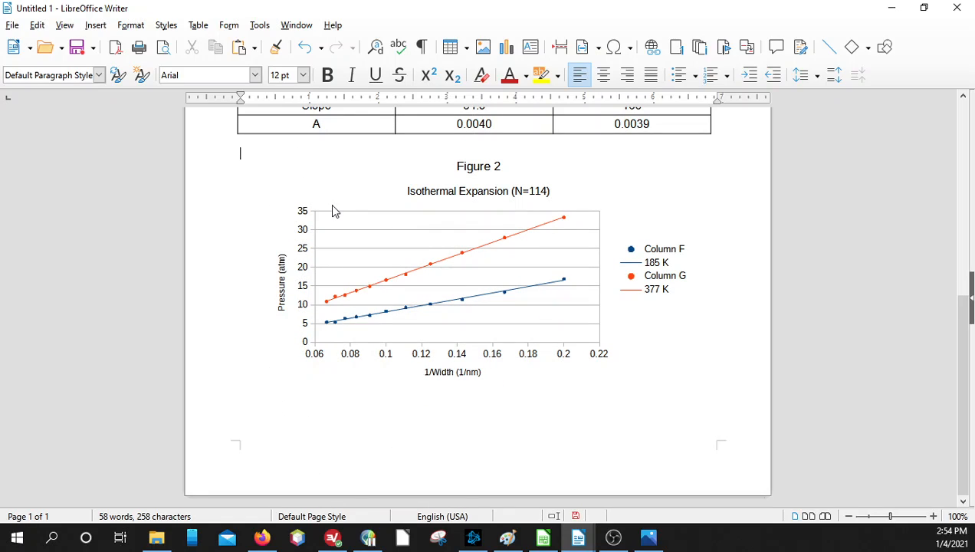
{"action": "key", "text": "Return"}
{"action": "key", "text": "Return"}
{"action": "key", "text": "Return"}
{"action": "key", "text": "Return"}
{"action": "key", "text": "Return"}
{"action": "key", "text": "Return"}
{"action": "key", "text": "Return"}
{"action": "key", "text": "Return"}
{"action": "key", "text": "Return"}
{"action": "key", "text": "Return"}
{"action": "key", "text": "Return"}
{"action": "key", "text": "Return"}
{"action": "key", "text": "Return"}
{"action": "key", "text": "Return"}
{"action": "key", "text": "Return"}
{"action": "key", "text": "Return"}
{"action": "key", "text": "Return"}
{"action": "key", "text": "Return"}
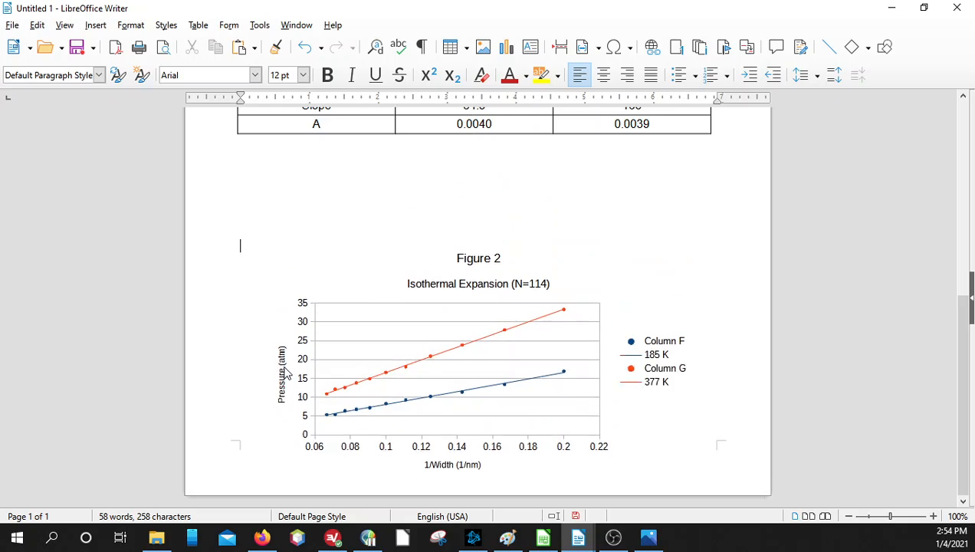
{"action": "left_click", "coordinate": [437, 343]}
{"action": "left_click_drag", "start_coordinate": [436, 344], "coordinate": [404, 296]}
Add the caption "Table 3: Ideal Gas Law Constant" in the blank space below the data table.
{"action": "scroll", "coordinate": [352, 328], "scroll_direction": "up", "scroll_amount": 6}
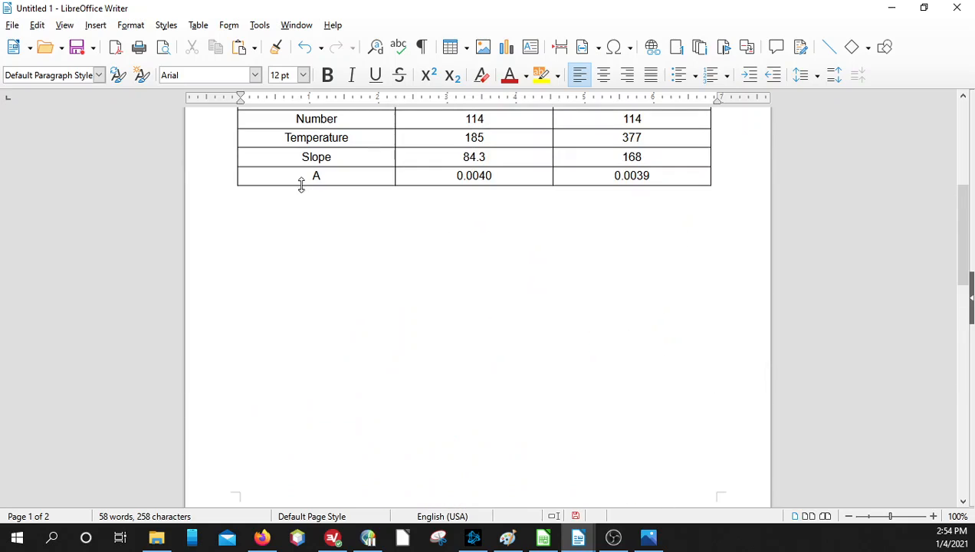
{"action": "left_click", "coordinate": [275, 220]}
{"action": "type", "text": "Table 3: Ideal Gas"}
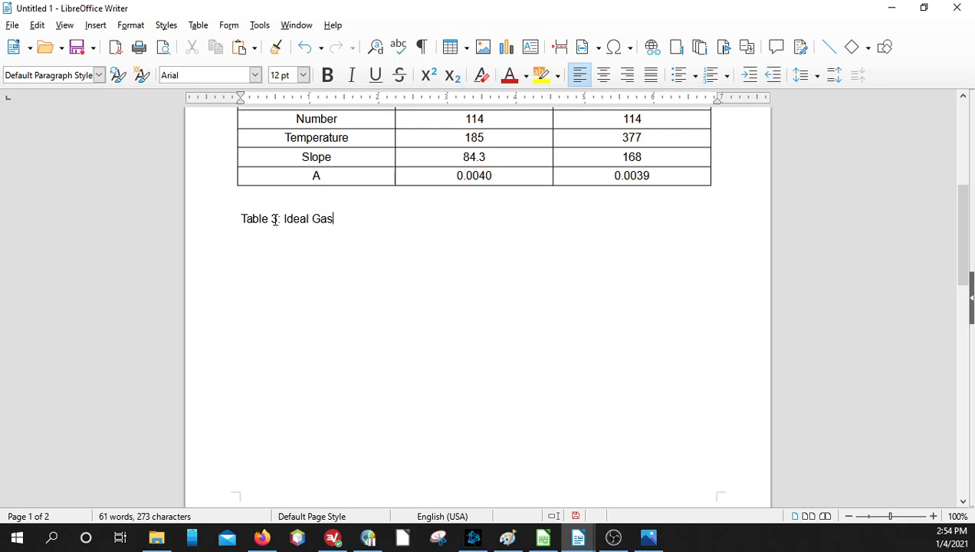
{"action": "type", "text": " Law Constant"}
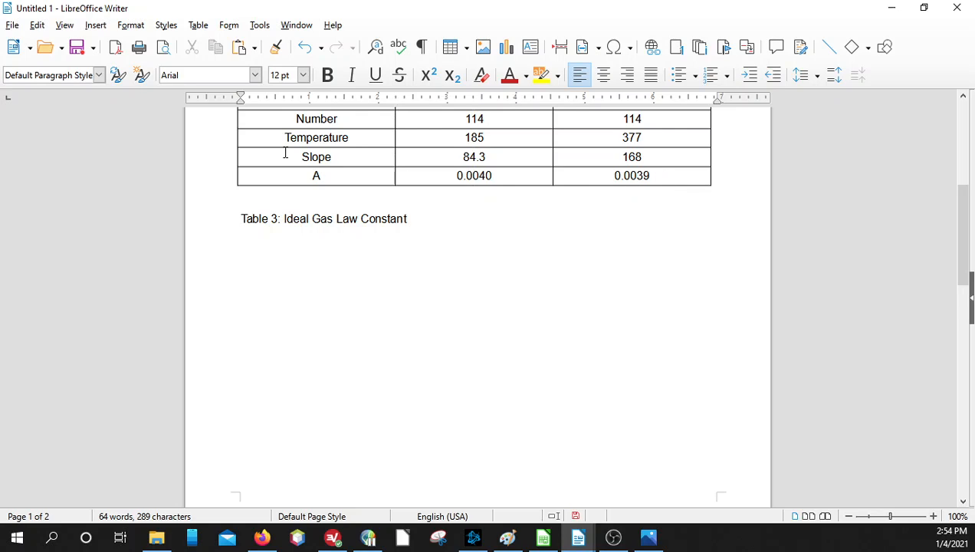
Append (T) to the Temperature row label and (atm/K) to the Slope row label.
{"action": "left_click", "coordinate": [349, 175]}
{"action": "scroll", "coordinate": [350, 171], "scroll_direction": "up", "scroll_amount": 2}
{"action": "left_click", "coordinate": [353, 200]}
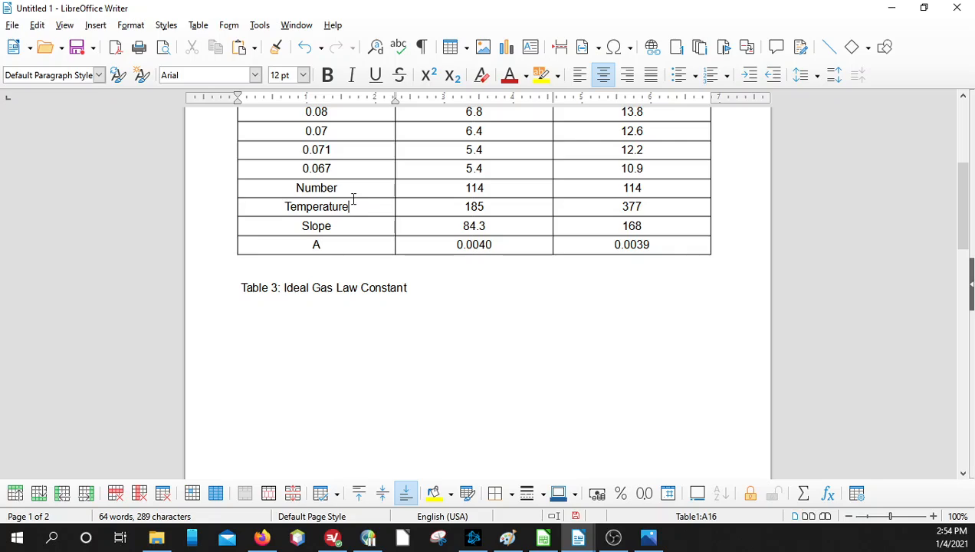
{"action": "type", "text": "(T"}
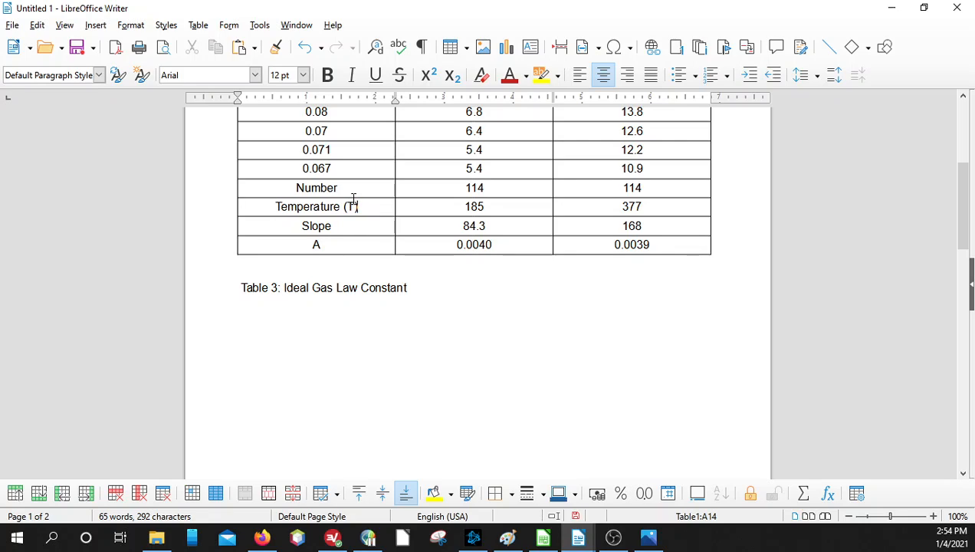
{"action": "type", "text": " (atm/"}
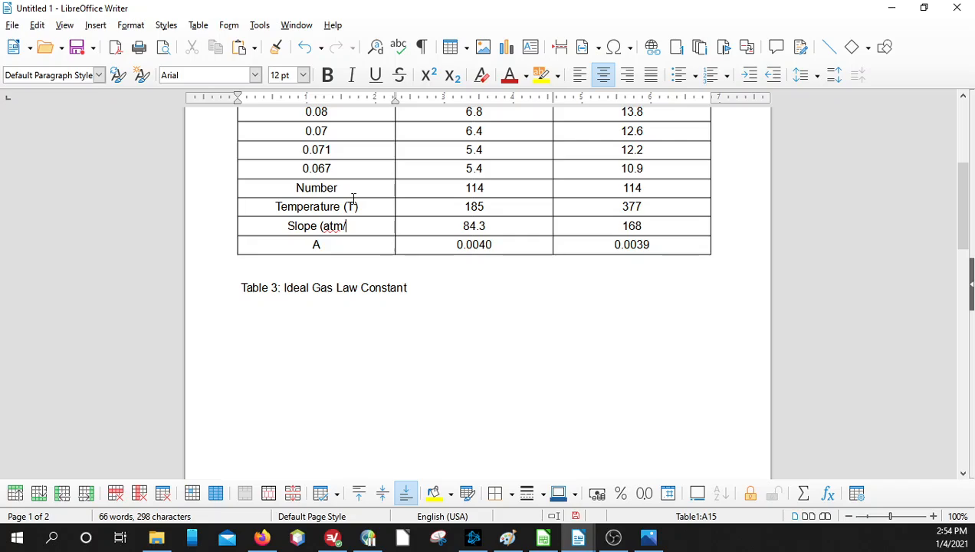
{"action": "type", "text": "K)"}
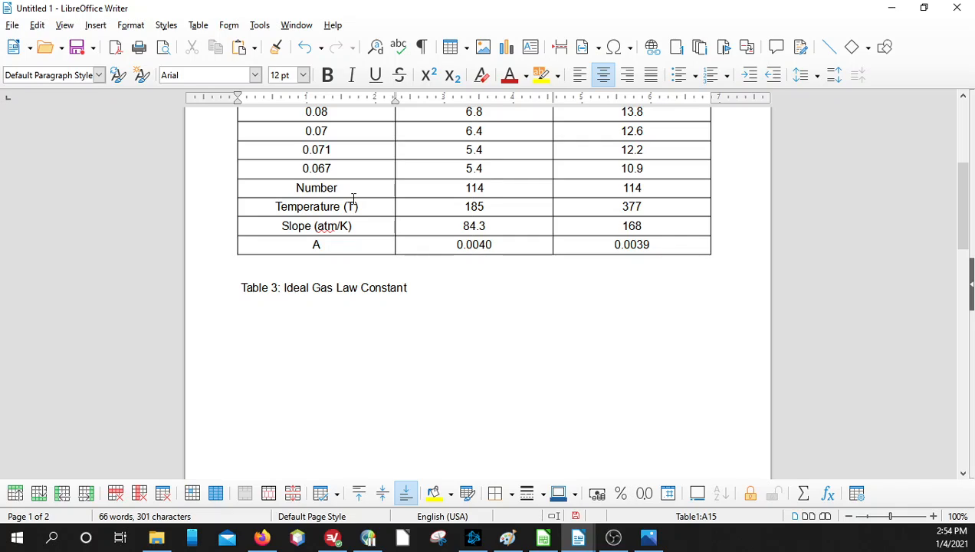
Change the unit in the Slope row label to (atm · nm), inserting the middle dot as a special character.
{"action": "left_click", "coordinate": [347, 242]}
{"action": "left_click_drag", "start_coordinate": [338, 227], "coordinate": [348, 226]}
{"action": "type", "text": "n"}
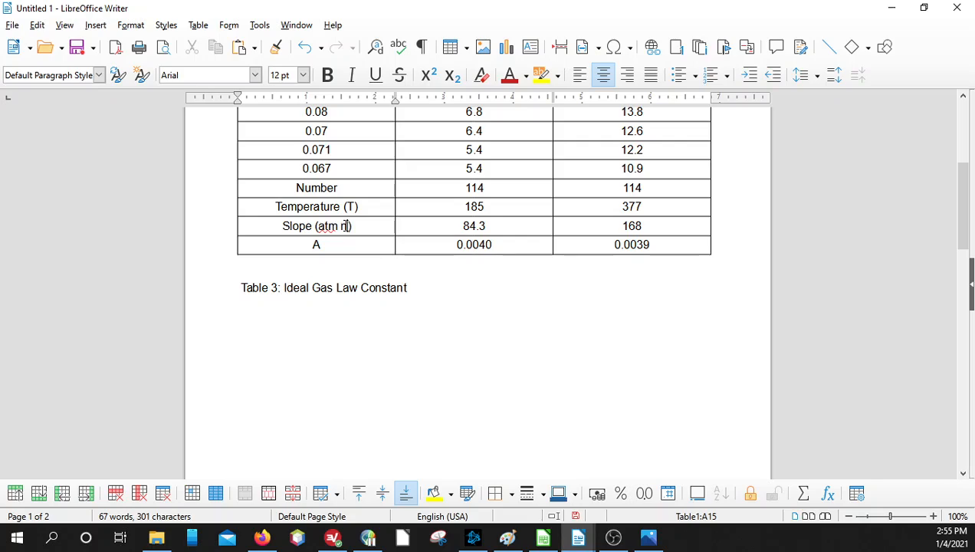
{"action": "type", "text": "m"}
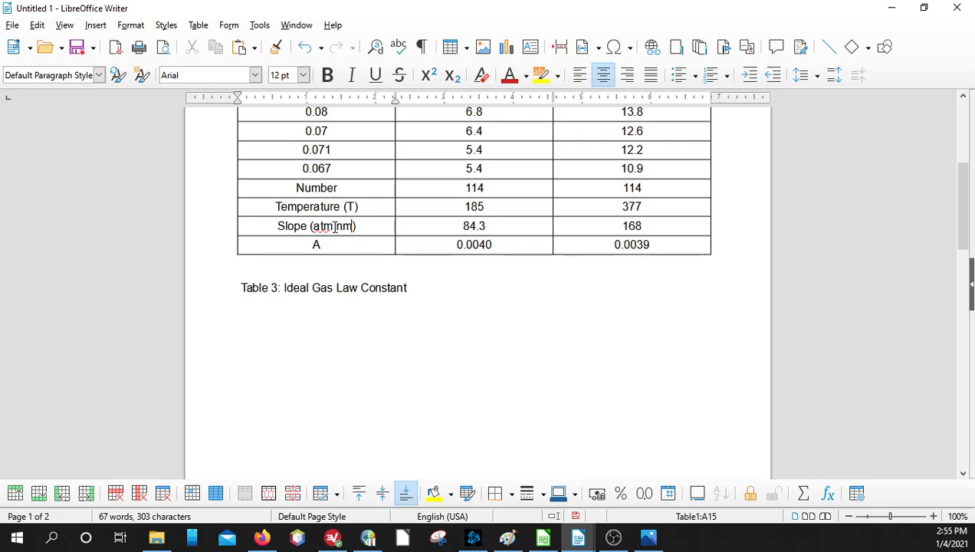
{"action": "left_click", "coordinate": [333, 226]}
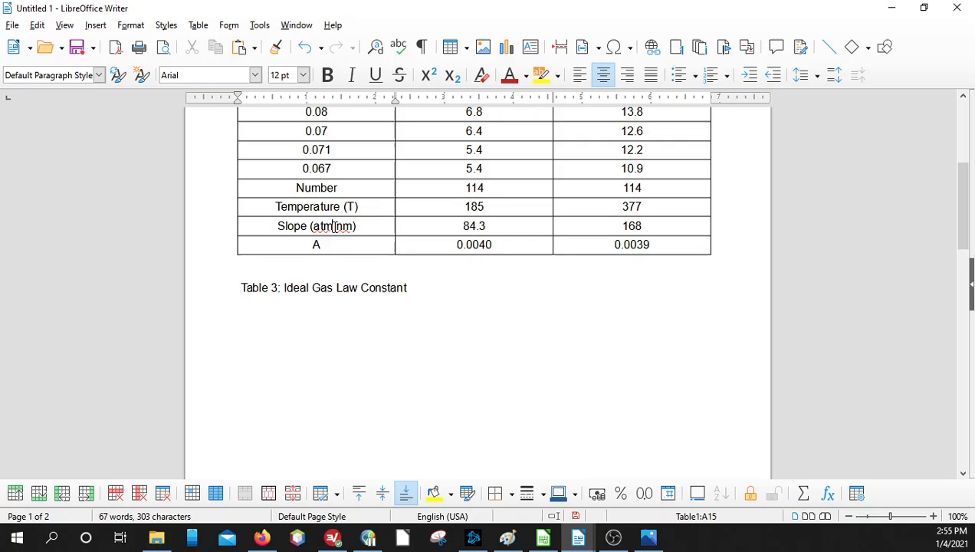
{"action": "left_click", "coordinate": [96, 24]}
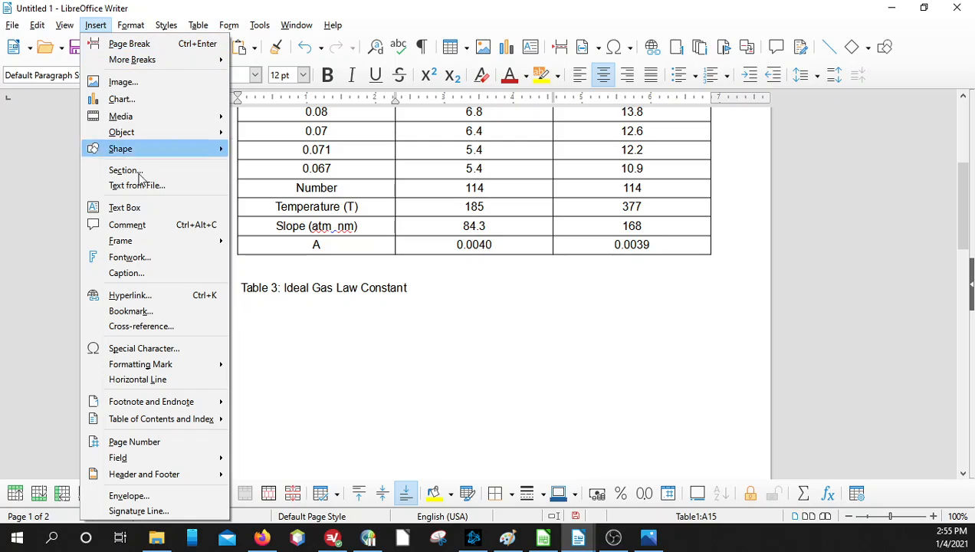
{"action": "left_click", "coordinate": [167, 350]}
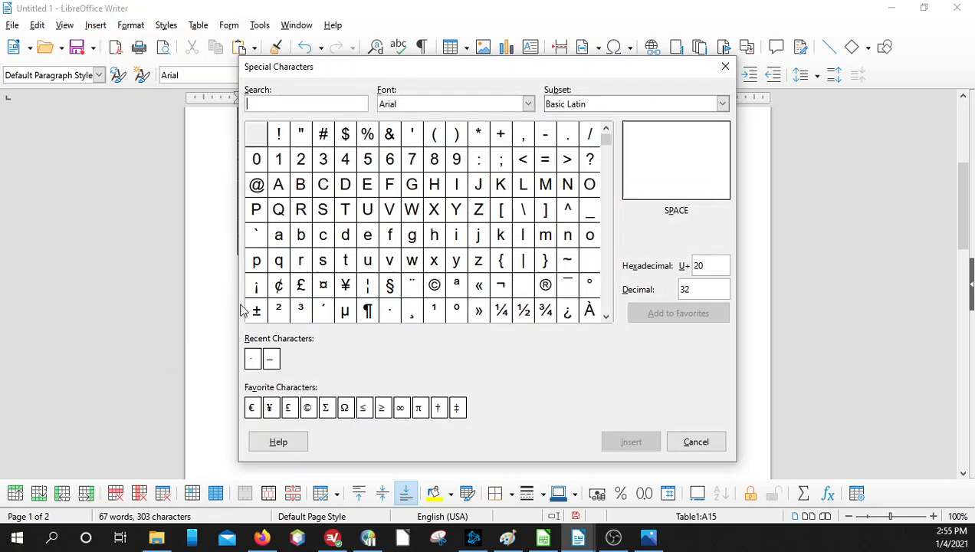
{"action": "left_click", "coordinate": [253, 360]}
{"action": "left_click", "coordinate": [612, 443]}
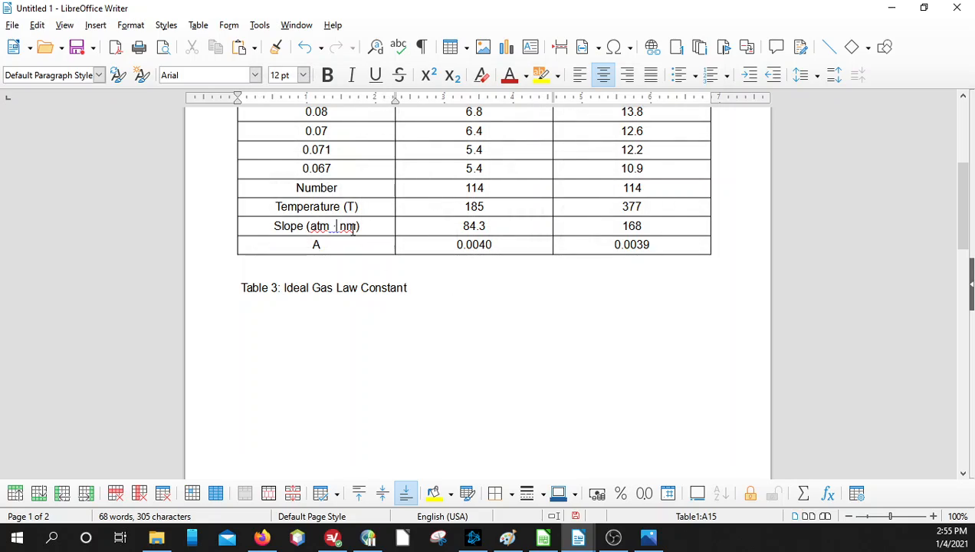
Append the unit (N/m · K) to the A row label, inserting the middle dot as a special character.
{"action": "left_click", "coordinate": [368, 240]}
{"action": "type", "text": "("}
{"action": "key", "text": "BackSpace"}
{"action": "key", "text": "BackSpace"}
{"action": "type", "text": "(N/m K)"}
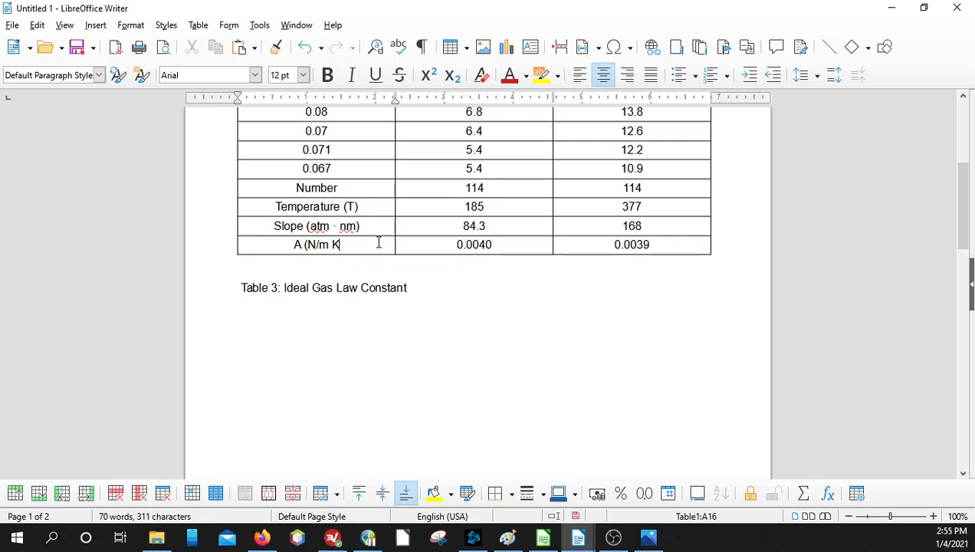
{"action": "key", "text": "Left"}
{"action": "key", "text": "Left"}
{"action": "key", "text": "Left"}
{"action": "left_click", "coordinate": [95, 25]}
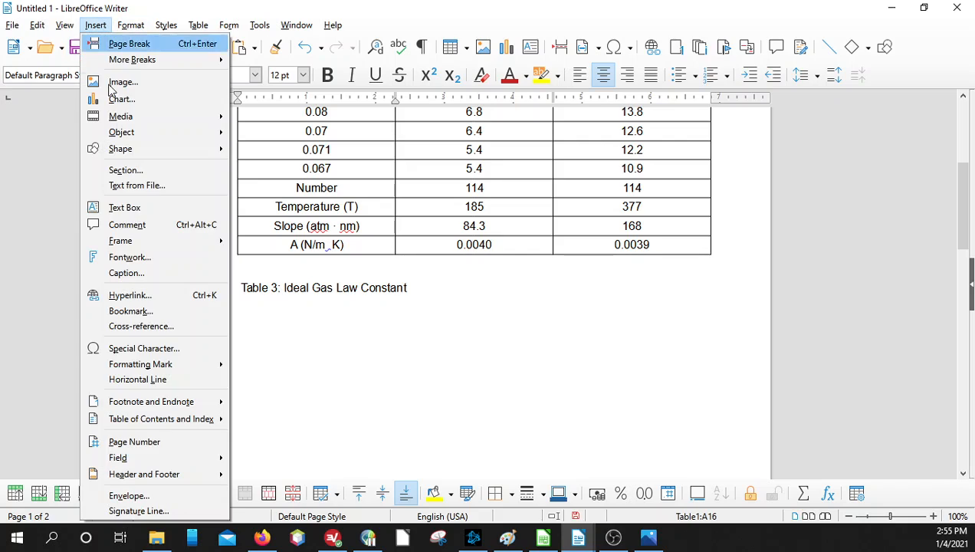
{"action": "left_click", "coordinate": [162, 352]}
{"action": "left_click", "coordinate": [251, 360]}
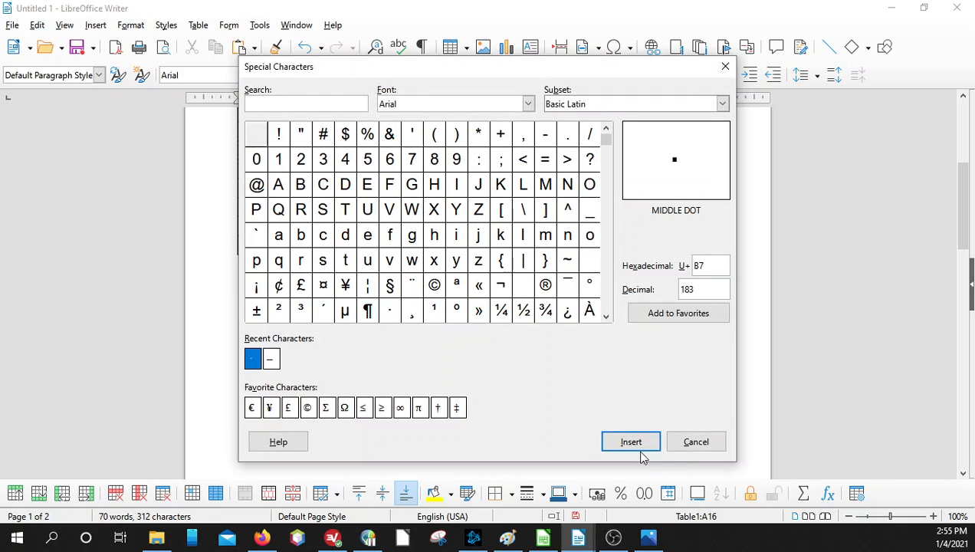
{"action": "left_click", "coordinate": [634, 446]}
Insert a table with four columns and two rows in Default Table Style below the Table 3 caption.
{"action": "left_click", "coordinate": [379, 354]}
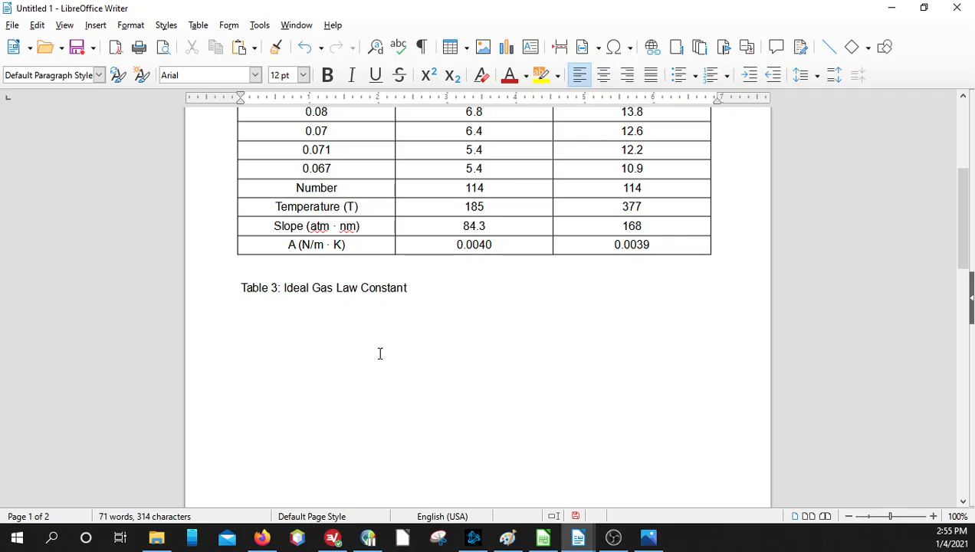
{"action": "left_click", "coordinate": [280, 309]}
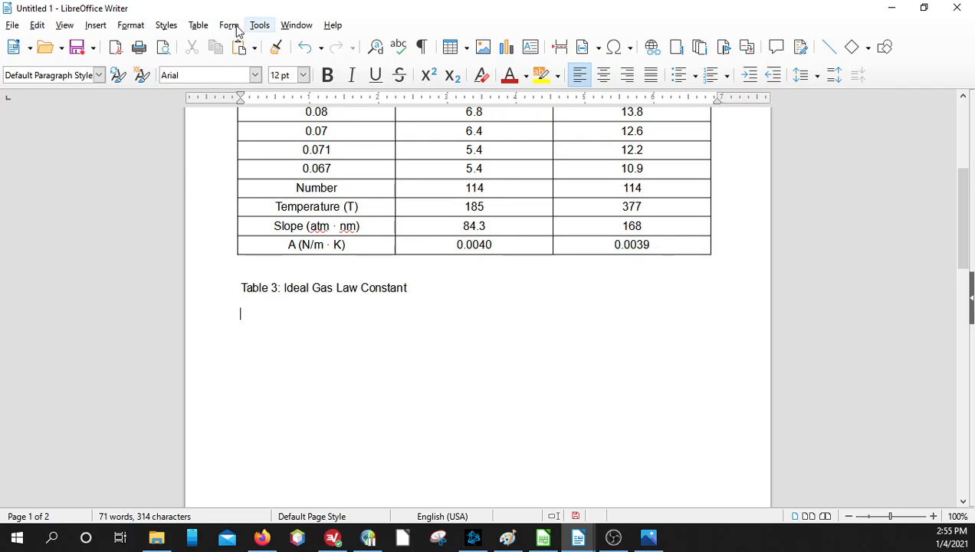
{"action": "left_click", "coordinate": [199, 28]}
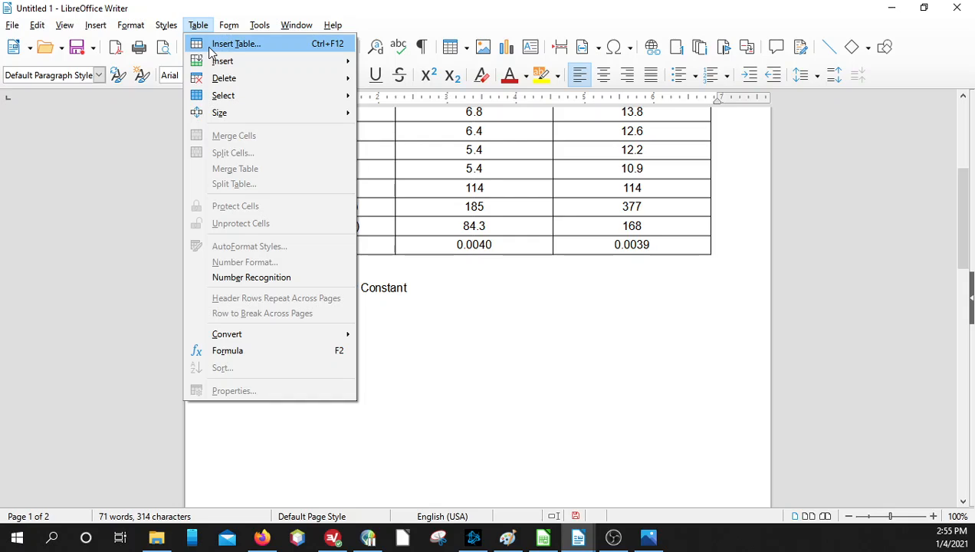
{"action": "left_click", "coordinate": [211, 46]}
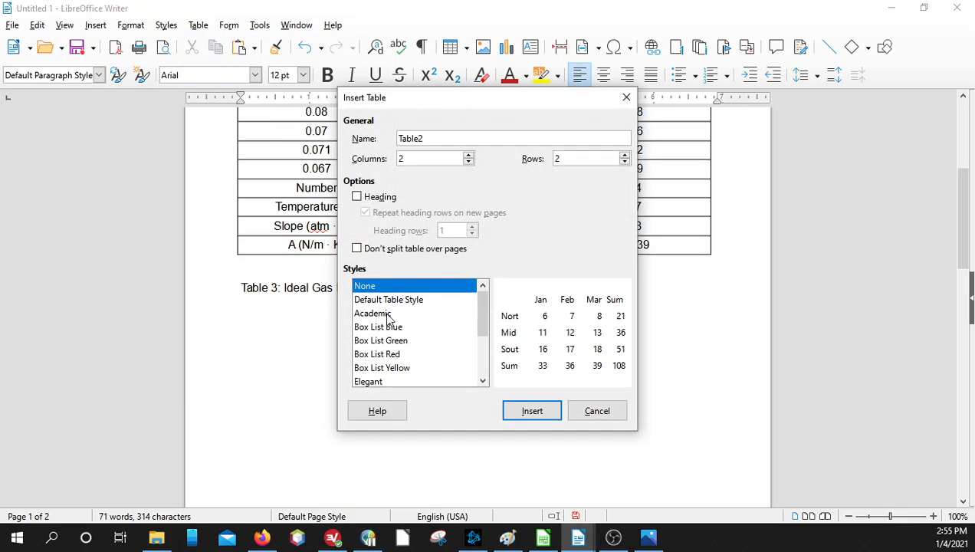
{"action": "left_click", "coordinate": [467, 155]}
{"action": "left_click", "coordinate": [468, 154]}
{"action": "left_click", "coordinate": [388, 300]}
{"action": "left_click", "coordinate": [540, 414]}
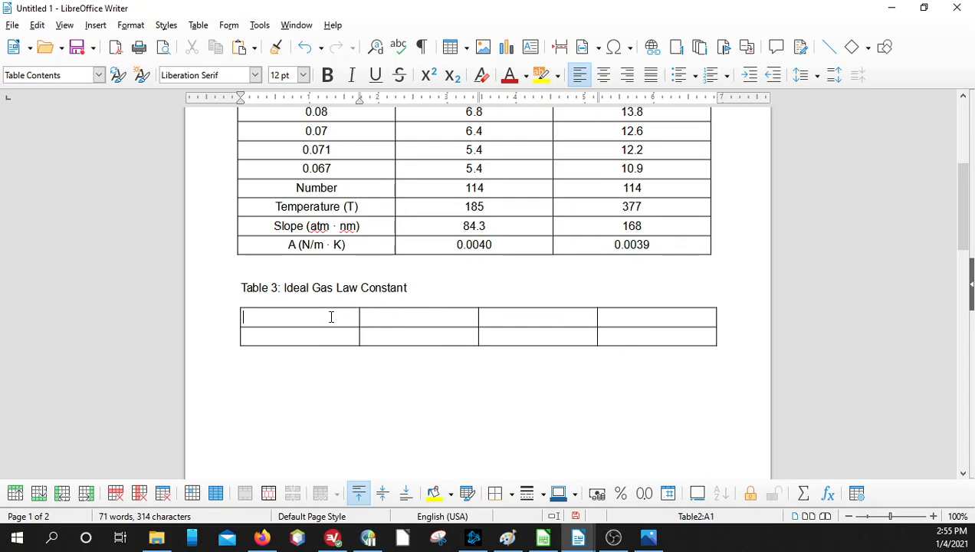
Fill the header row of the new table with A1, A2, A3 and Aavg.
{"action": "type", "text": "A1"}
{"action": "key", "text": "Tab"}
{"action": "type", "text": "A2"}
{"action": "key", "text": "Tab"}
{"action": "type", "text": "A"}
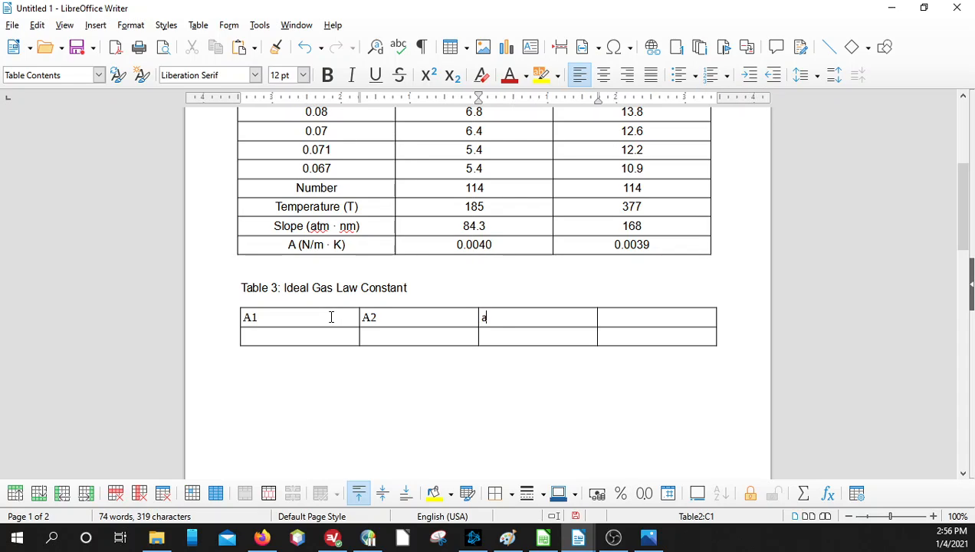
{"action": "key", "text": "Tab"}
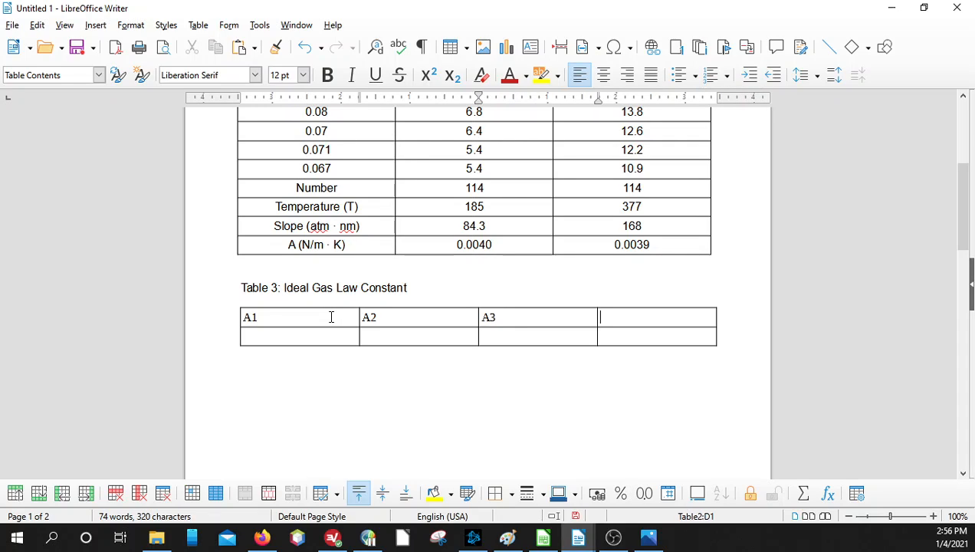
{"action": "type", "text": "A"}
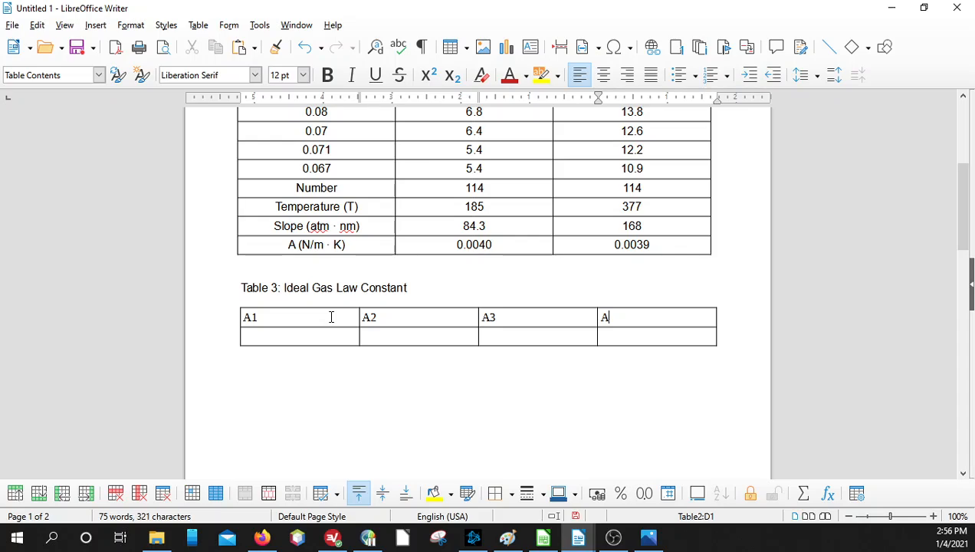
{"action": "type", "text": "avg"}
Format avg, 1, 2 and 3 as subscripts in the four header labels of Table 3.
{"action": "left_click_drag", "start_coordinate": [625, 318], "coordinate": [604, 318]}
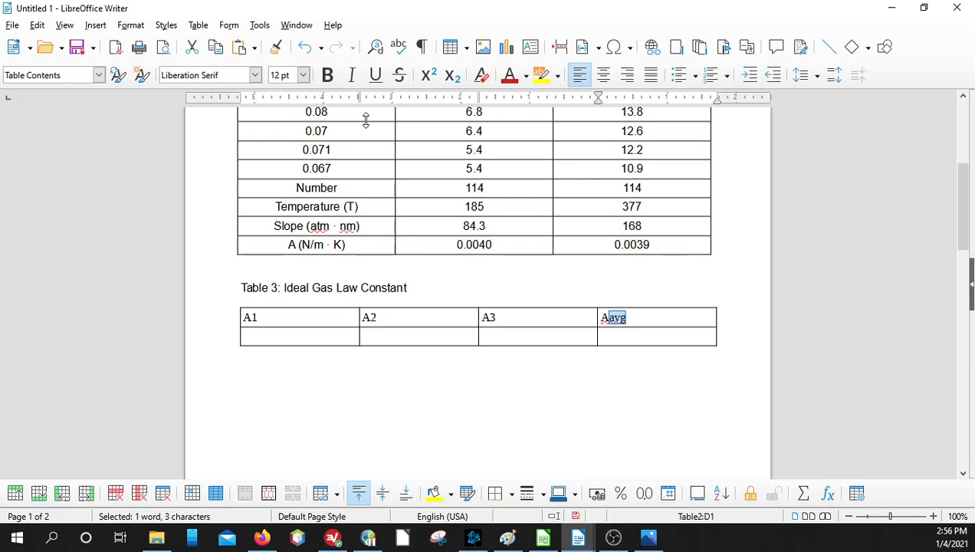
{"action": "left_click", "coordinate": [452, 75]}
{"action": "left_click", "coordinate": [334, 326]}
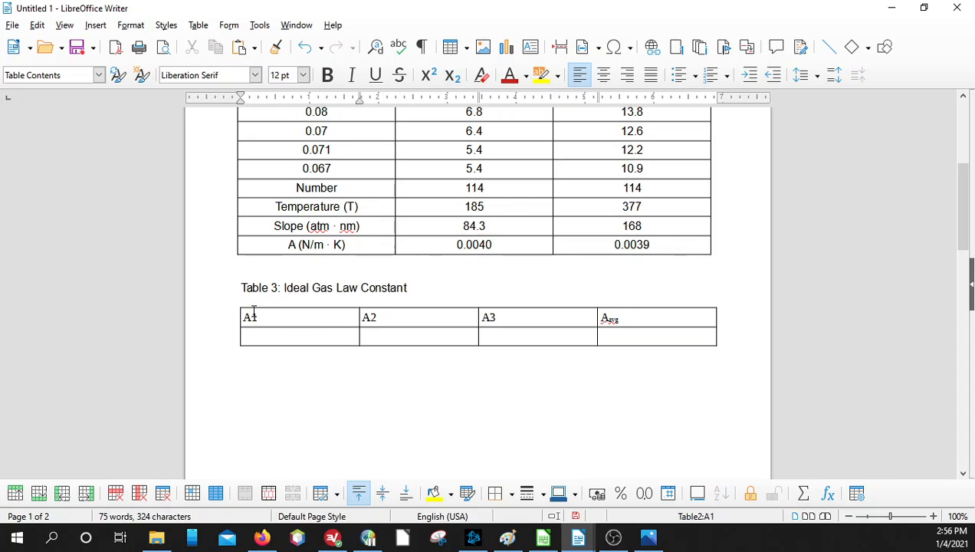
{"action": "left_click_drag", "start_coordinate": [259, 318], "coordinate": [253, 318]}
{"action": "left_click", "coordinate": [450, 79]}
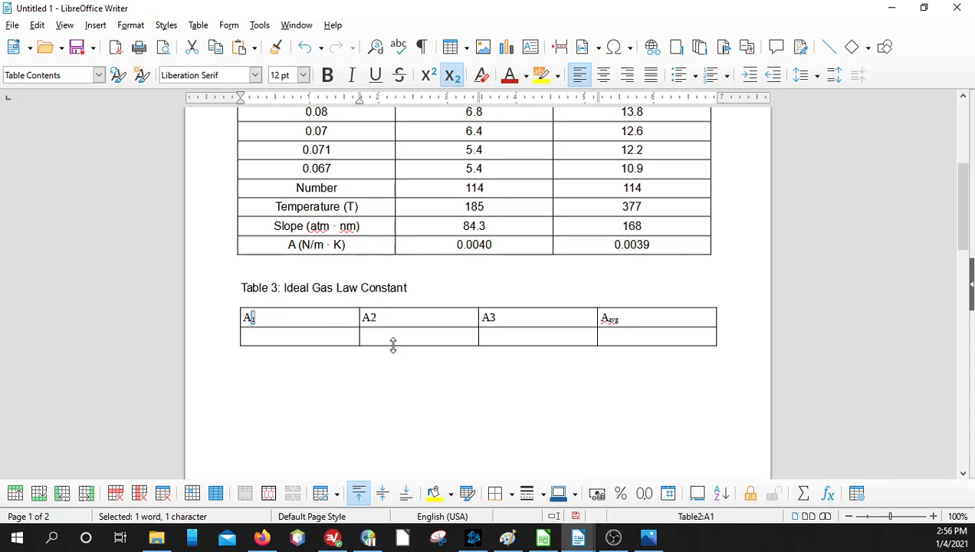
{"action": "left_click_drag", "start_coordinate": [370, 318], "coordinate": [376, 318]}
{"action": "left_click", "coordinate": [452, 79]}
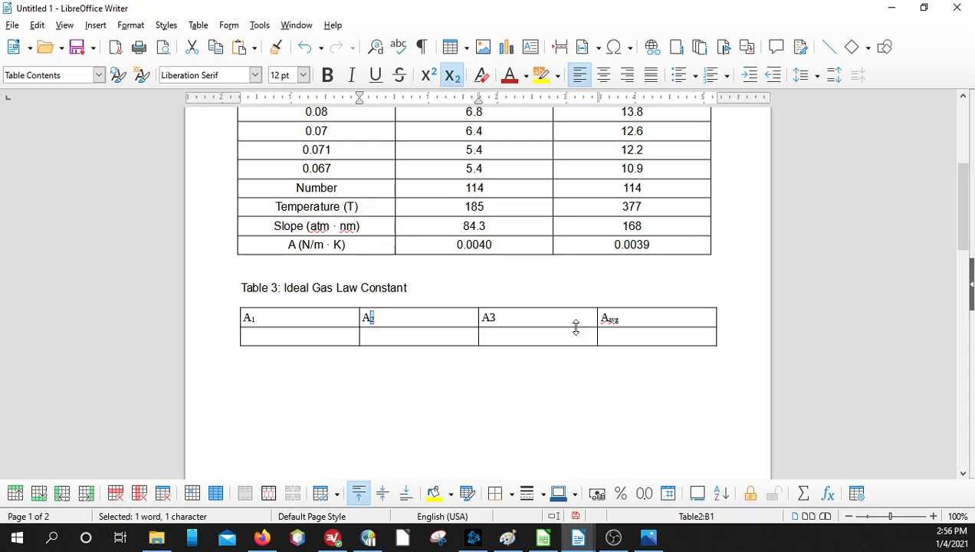
{"action": "left_click_drag", "start_coordinate": [488, 318], "coordinate": [496, 318]}
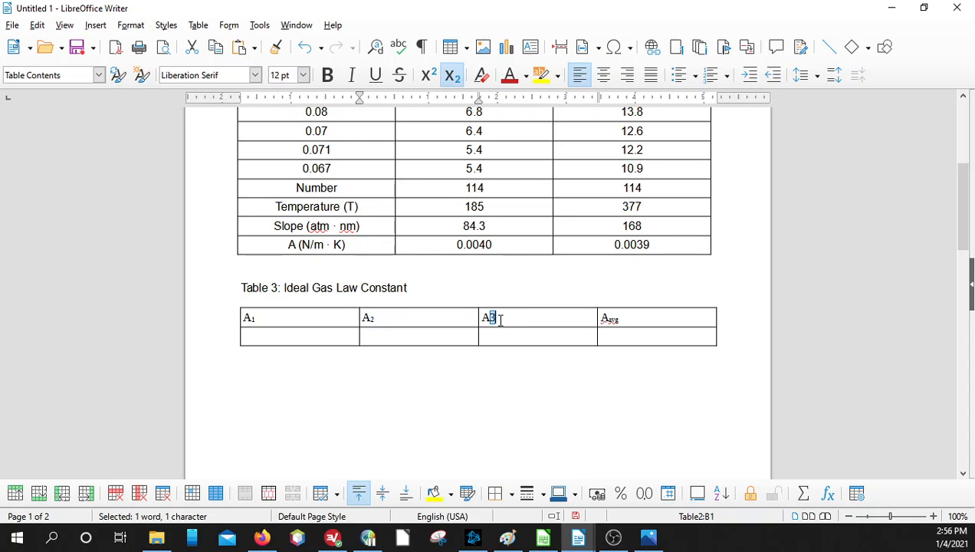
{"action": "left_click", "coordinate": [452, 75]}
Center the contents of all cells in Table 3 horizontally.
{"action": "left_click", "coordinate": [440, 353]}
{"action": "left_click_drag", "start_coordinate": [329, 320], "coordinate": [657, 341]}
{"action": "left_click", "coordinate": [605, 77]}
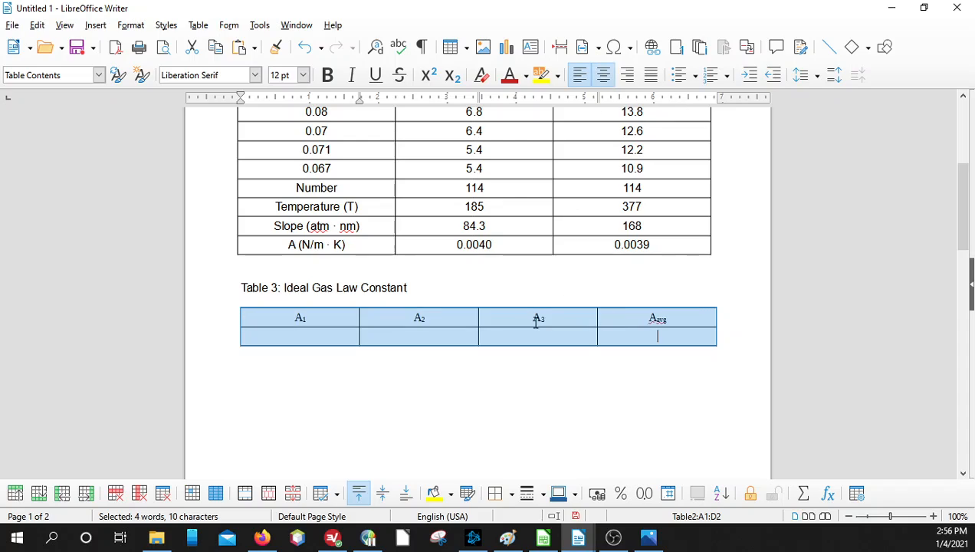
Append the unit (N/m · K) to the A1 header, copying the unit text from the A row label in the table above.
{"action": "left_click", "coordinate": [335, 319]}
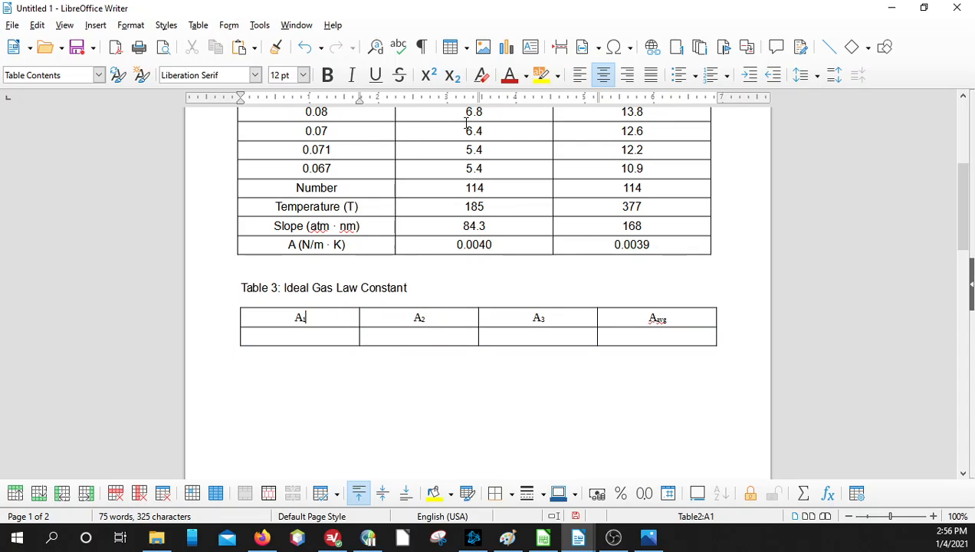
{"action": "type", "text": "()"}
{"action": "left_click_drag", "start_coordinate": [299, 244], "coordinate": [338, 245]}
{"action": "key", "text": "ctrl+c"}
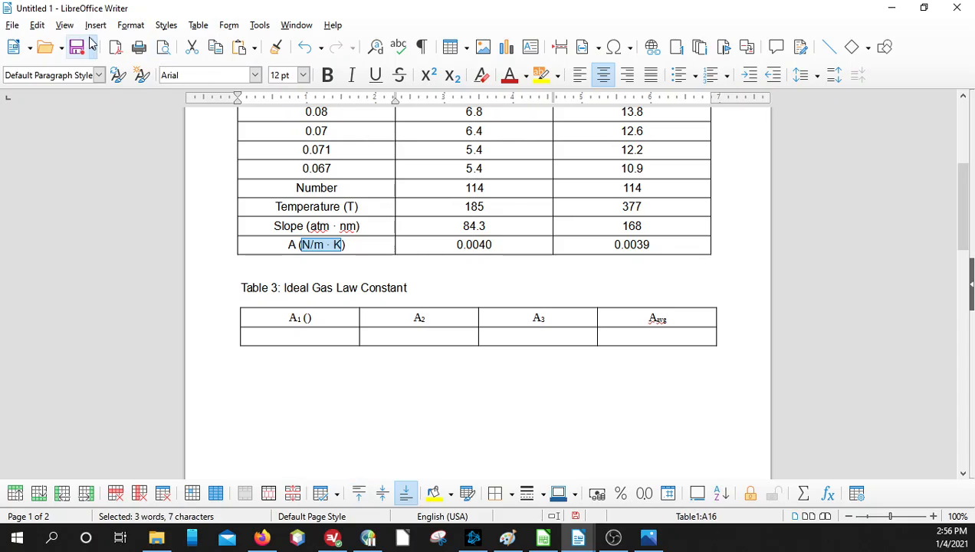
{"action": "left_click", "coordinate": [37, 25]}
{"action": "left_click", "coordinate": [69, 118]}
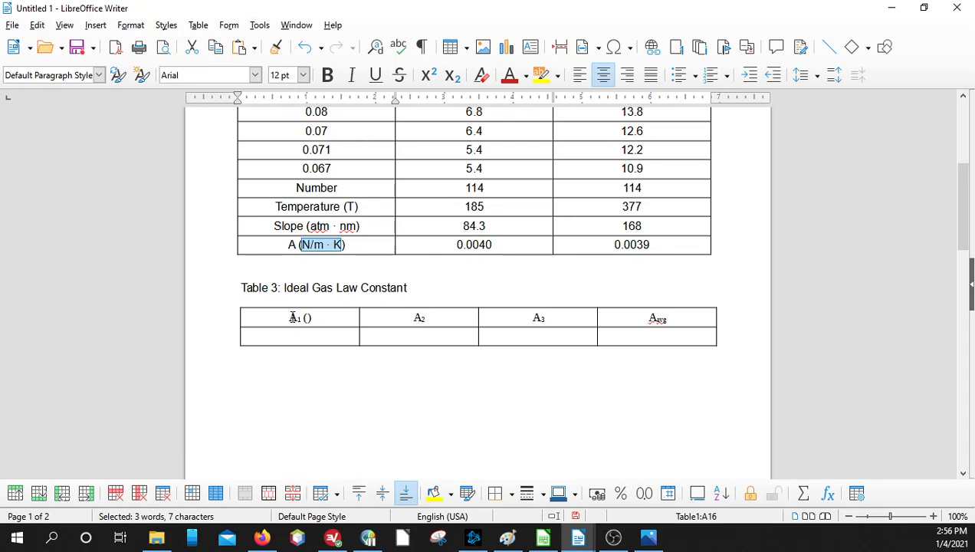
{"action": "left_click", "coordinate": [307, 319]}
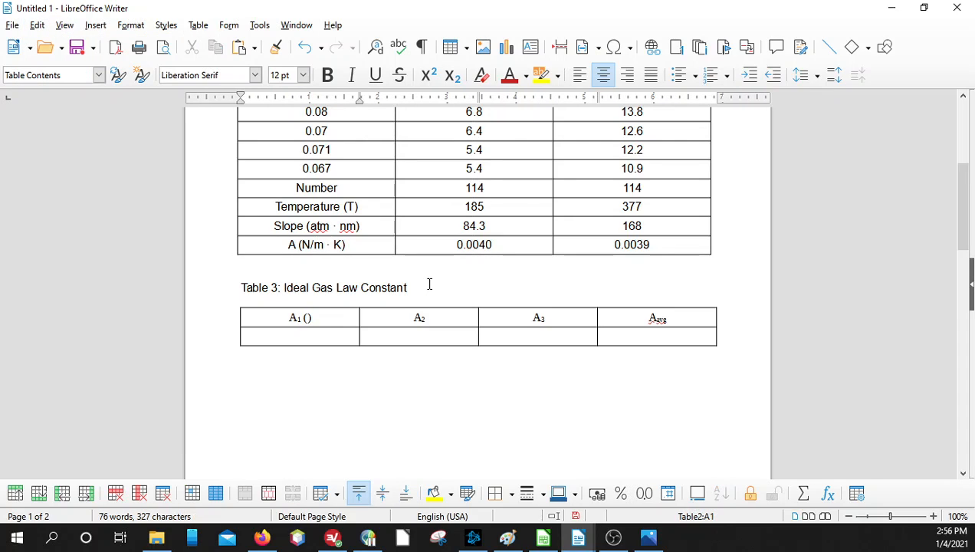
{"action": "key", "text": "ctrl+v"}
Copy the parenthesised unit (N/m · K) from the A1 header onto the A2, A3 and Aavg headers in normal, non-subscript text.
{"action": "left_click_drag", "start_coordinate": [340, 317], "coordinate": [288, 317]}
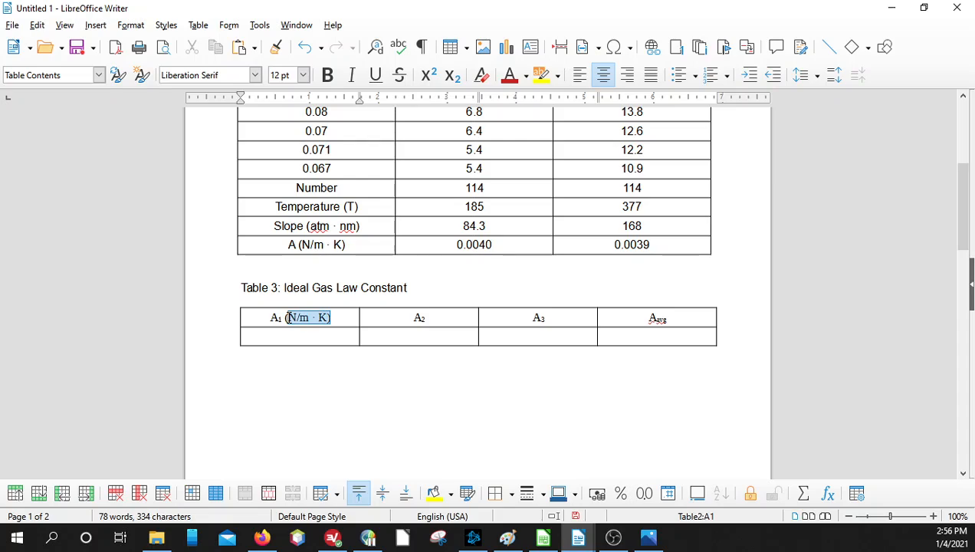
{"action": "left_click", "coordinate": [37, 25]}
{"action": "left_click", "coordinate": [64, 118]}
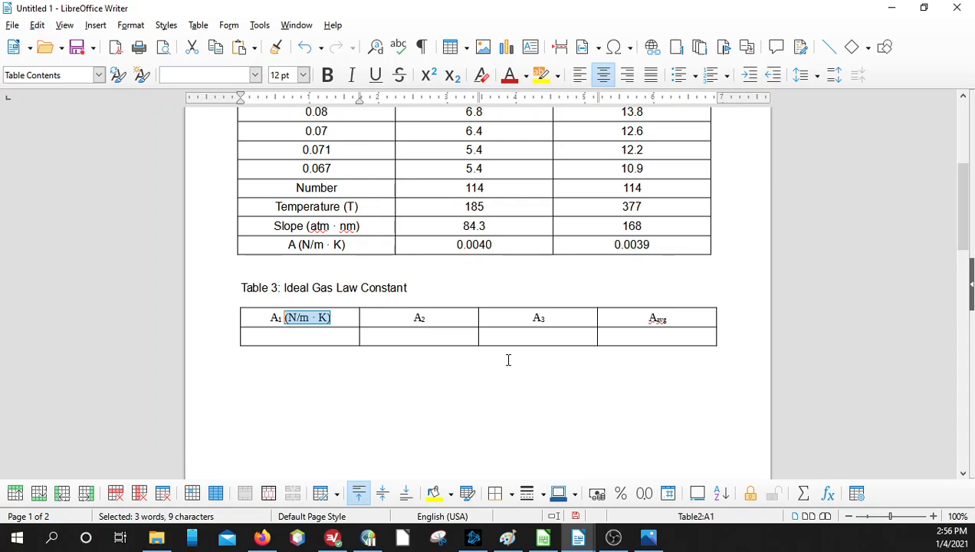
{"action": "left_click", "coordinate": [434, 320]}
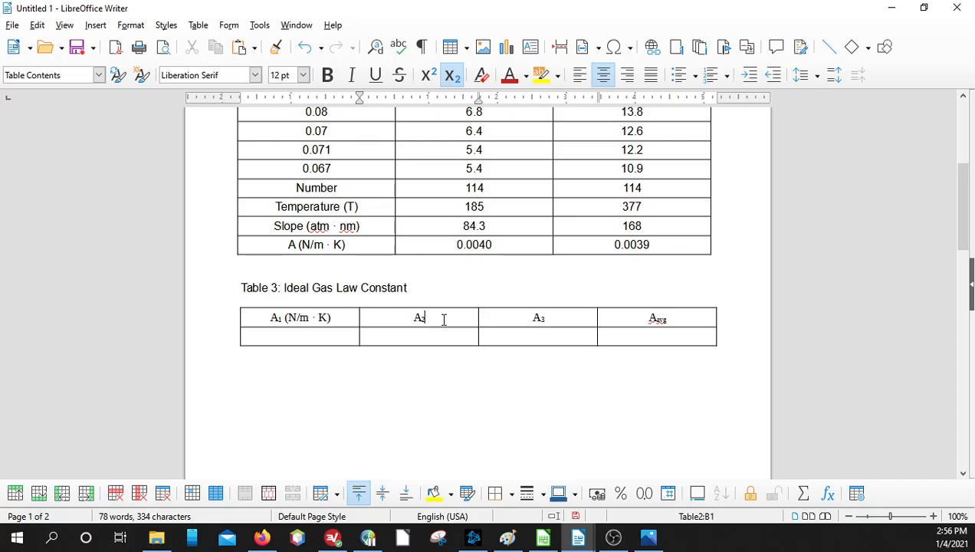
{"action": "key", "text": "ctrl+v"}
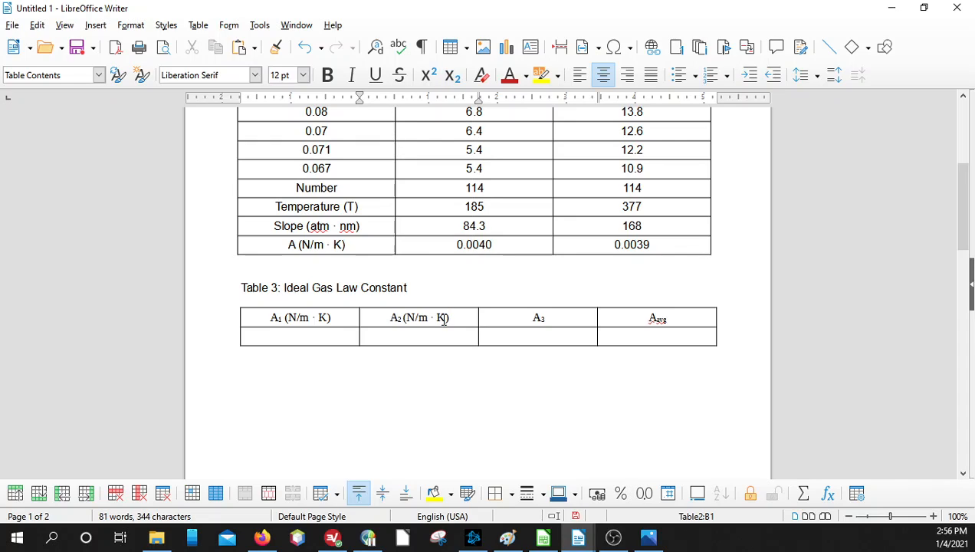
{"action": "left_click", "coordinate": [405, 321]}
{"action": "left_click", "coordinate": [452, 78]}
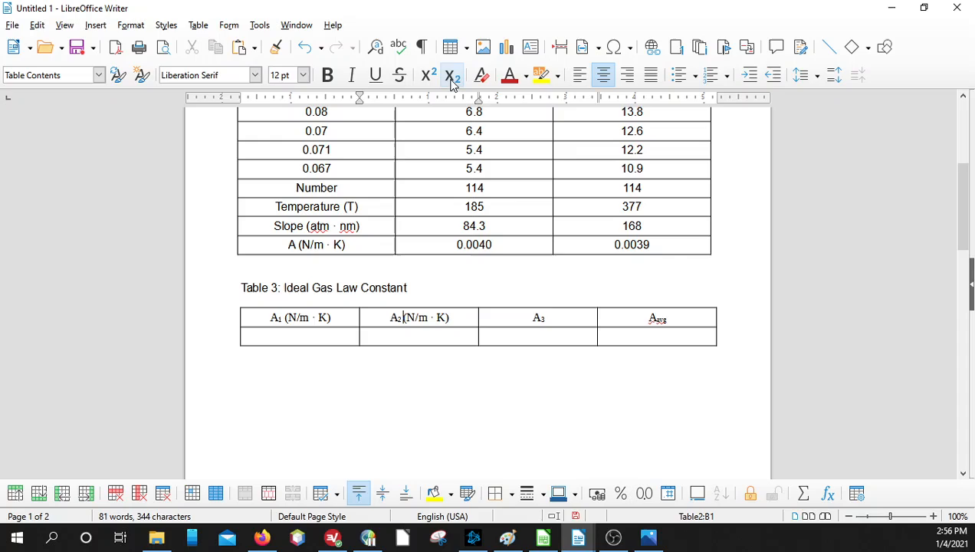
{"action": "left_click", "coordinate": [571, 324]}
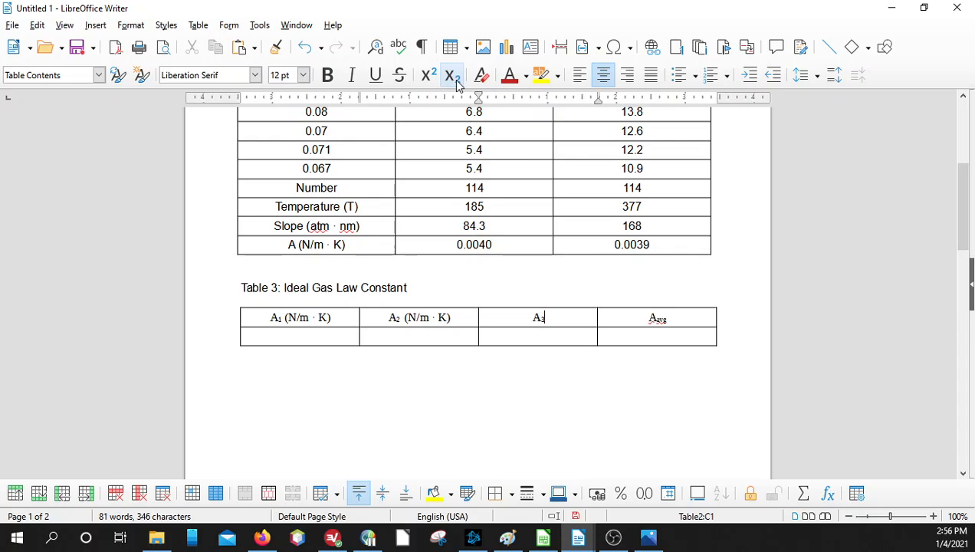
{"action": "key", "text": "ctrl+v"}
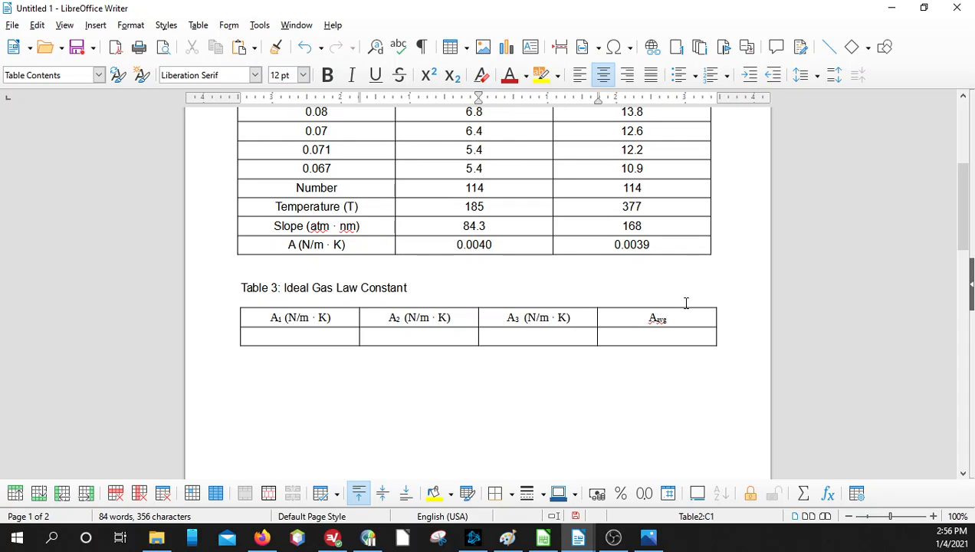
{"action": "left_click", "coordinate": [453, 80]}
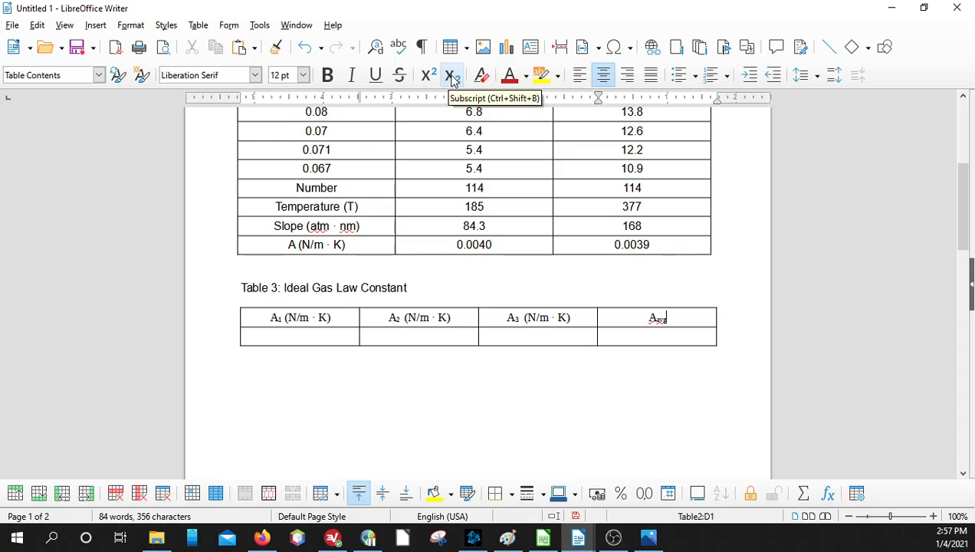
{"action": "key", "text": "ctrl+v"}
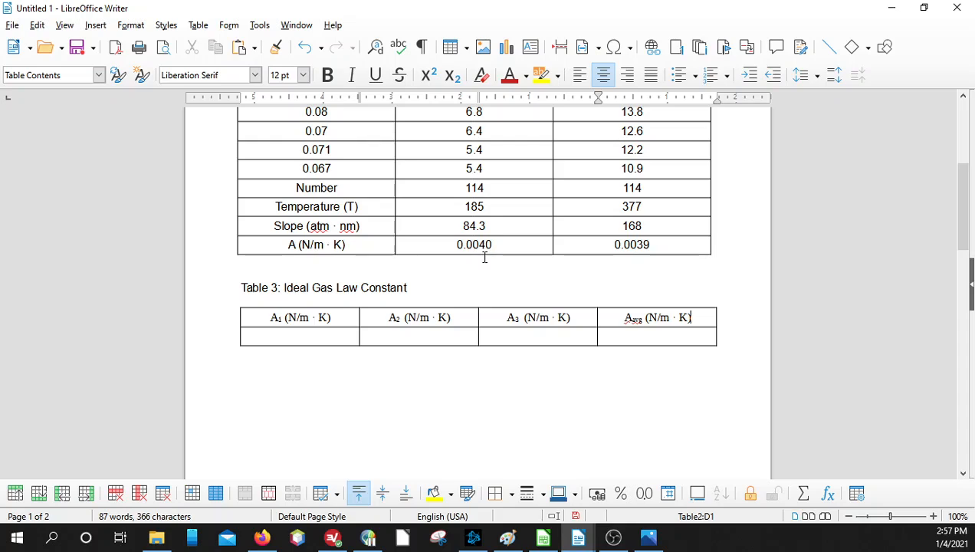
Copy the two A values from the last row of the data table into the A1 and A2 cells of Table 3.
{"action": "left_click_drag", "start_coordinate": [451, 245], "coordinate": [633, 244]}
{"action": "right_click", "coordinate": [636, 244]}
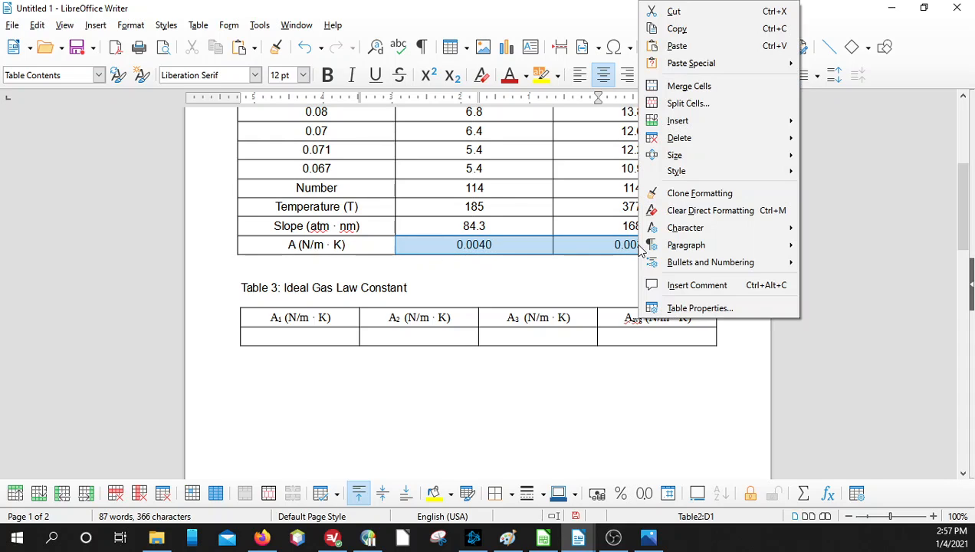
{"action": "left_click", "coordinate": [677, 30]}
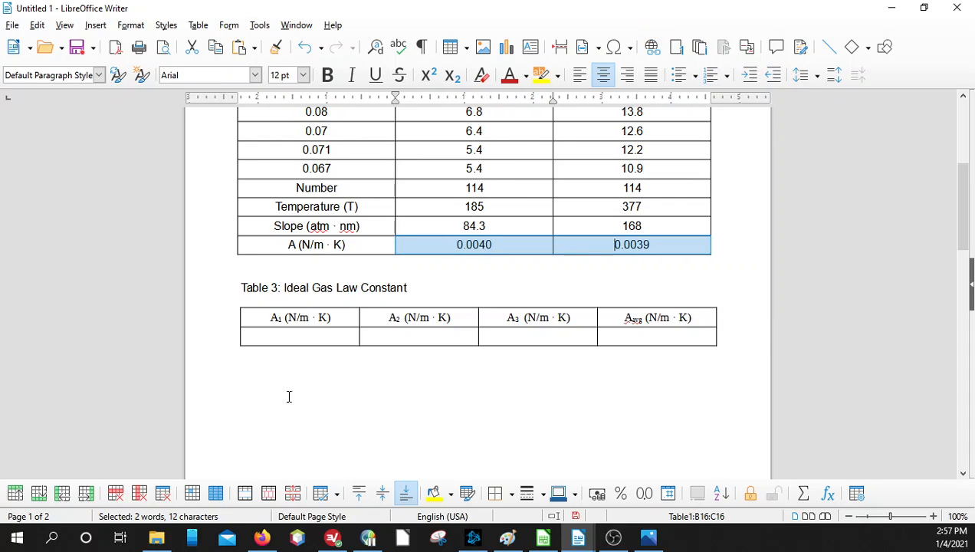
{"action": "left_click", "coordinate": [314, 336]}
{"action": "right_click", "coordinate": [314, 335]}
{"action": "left_click", "coordinate": [360, 71]}
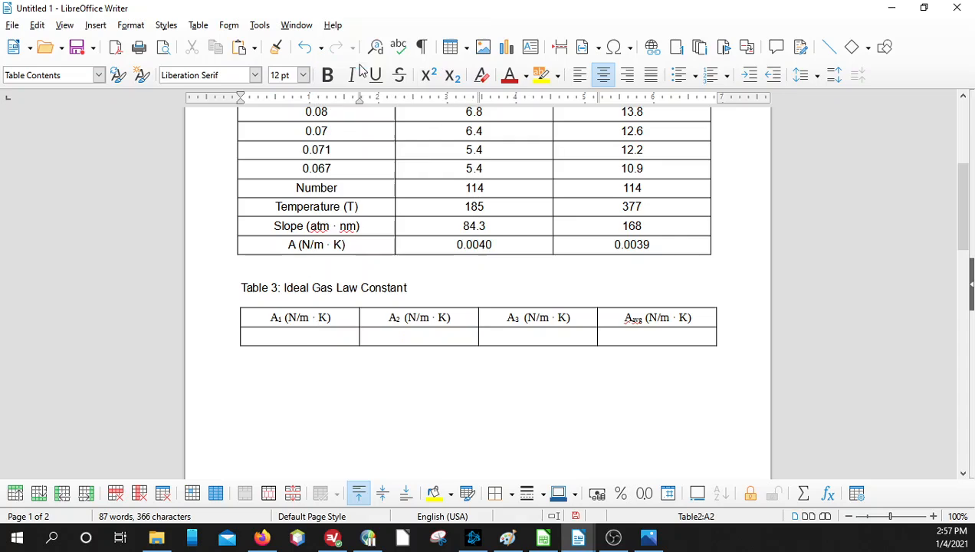
{"action": "left_click", "coordinate": [538, 338]}
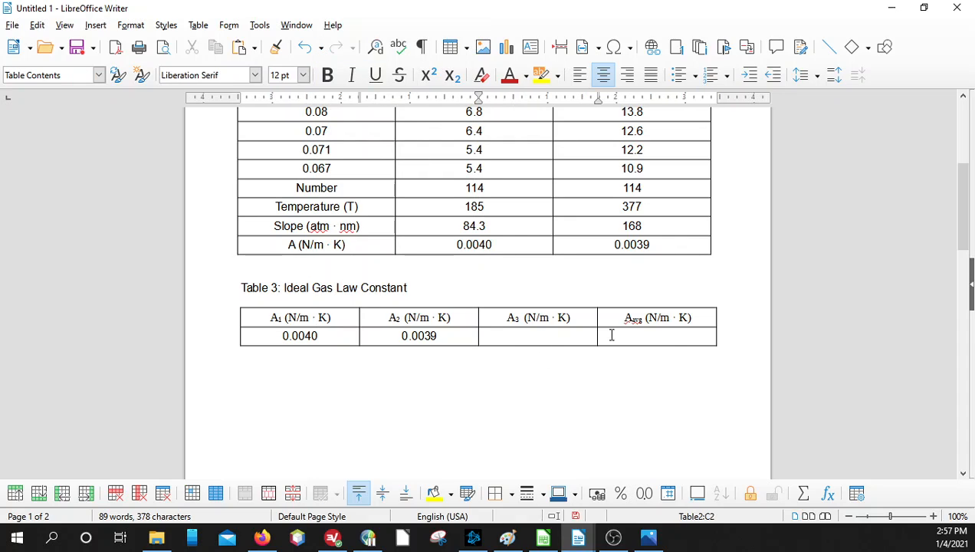
Look up the average A in the Calc spreadsheet and enter 0.00395 in the Aavg cell of Table 3 in Writer.
{"action": "left_click", "coordinate": [658, 337]}
{"action": "left_click", "coordinate": [542, 537]}
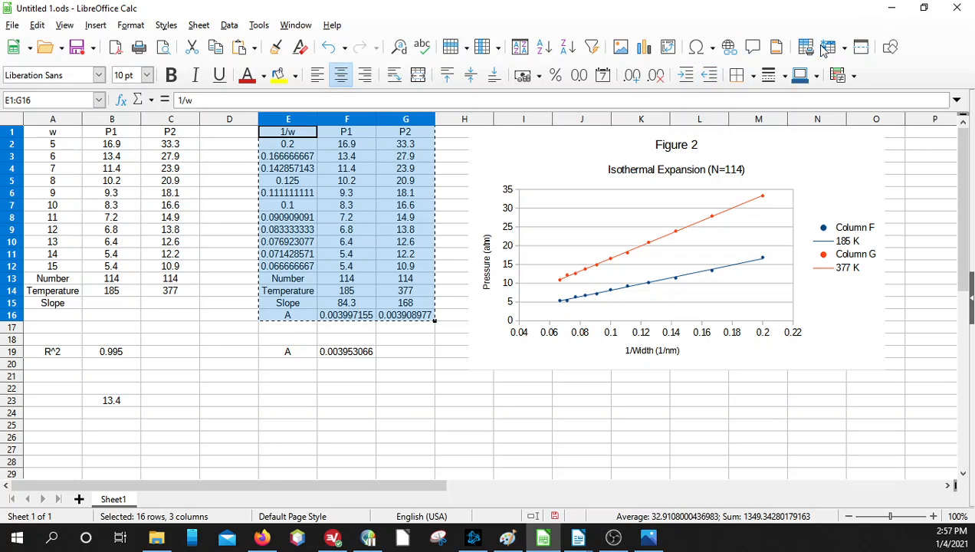
{"action": "left_click", "coordinate": [891, 9]}
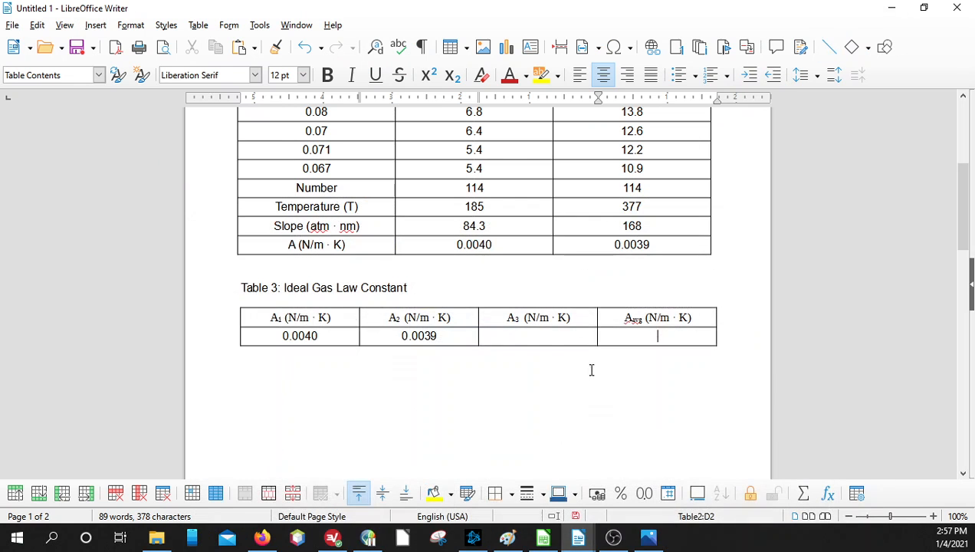
{"action": "left_click", "coordinate": [629, 341]}
{"action": "type", "text": "0.00395"}
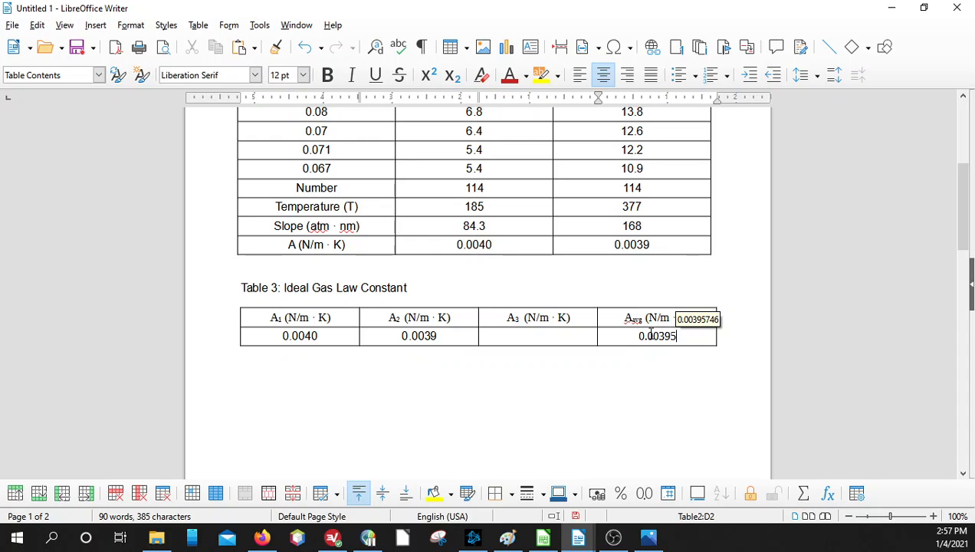
Switch to Paint and review the handwritten derivation of the slope and A units.
{"action": "left_click", "coordinate": [508, 536]}
{"action": "left_click", "coordinate": [598, 389]}
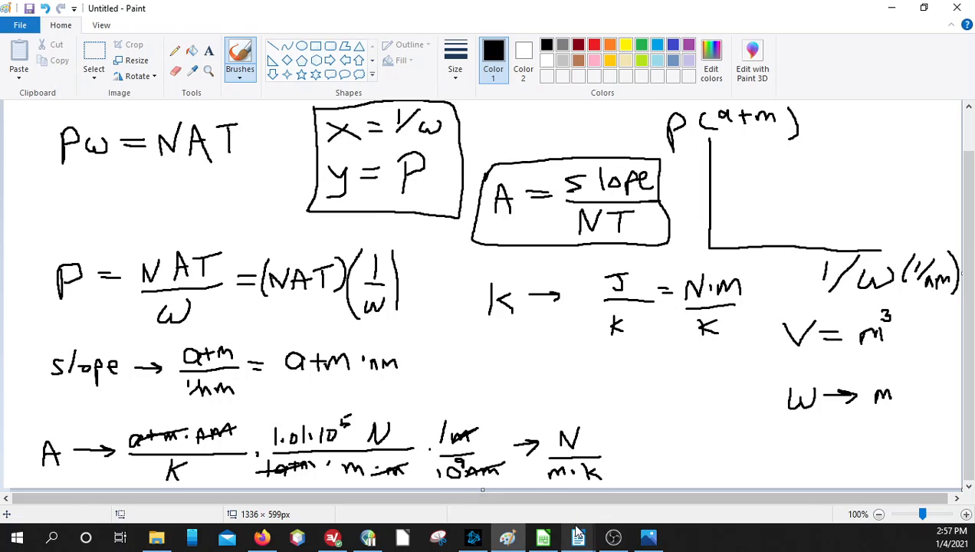
Look at the Calc spreadsheet briefly, and replace the A2 value in Table 3 of the Writer document with 3.9.
{"action": "left_click", "coordinate": [545, 540]}
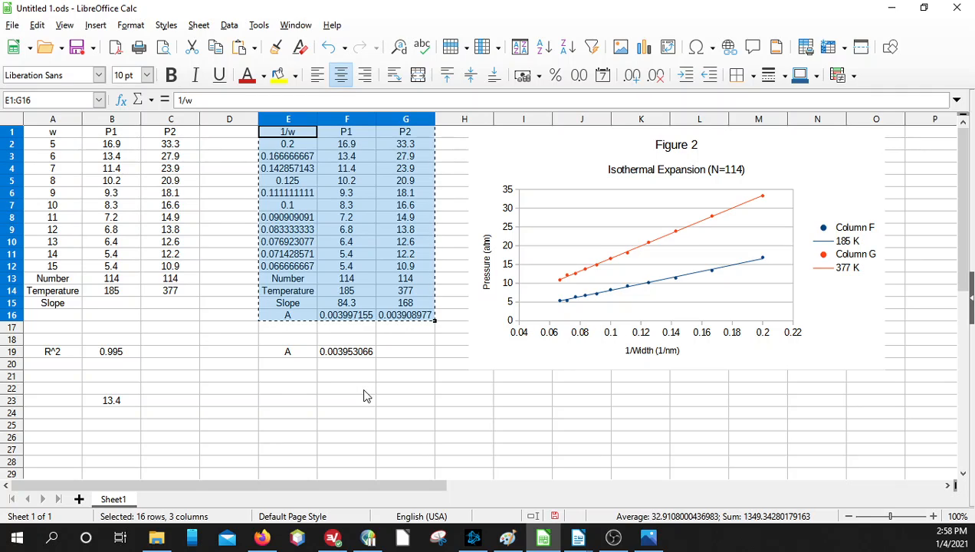
{"action": "left_click", "coordinate": [578, 538]}
{"action": "left_click", "coordinate": [648, 470]}
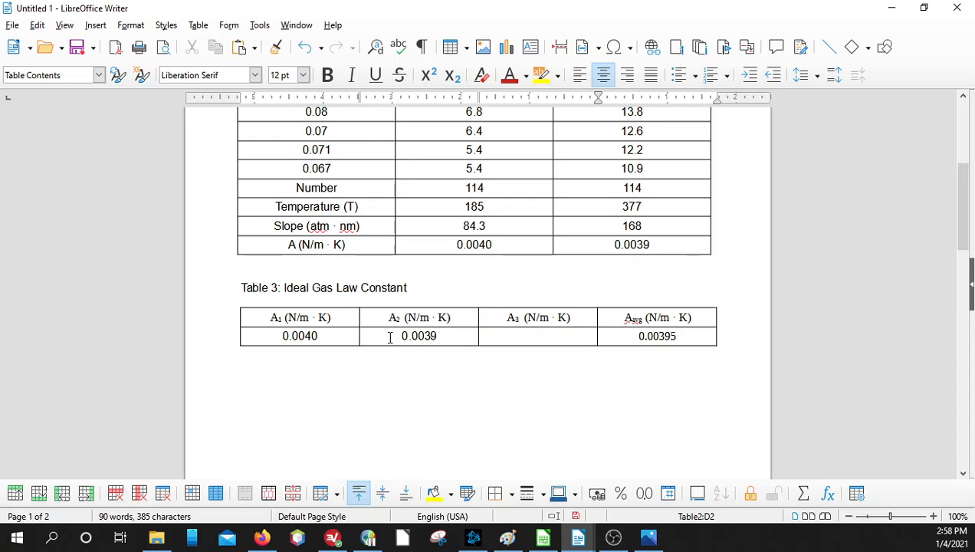
{"action": "left_click_drag", "start_coordinate": [390, 337], "coordinate": [477, 338]}
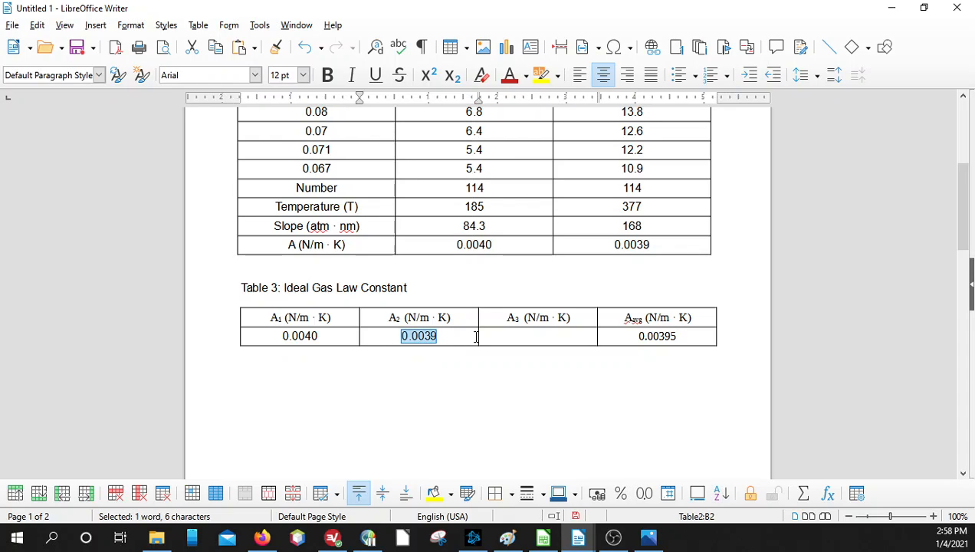
{"action": "type", "text": "3.9"}
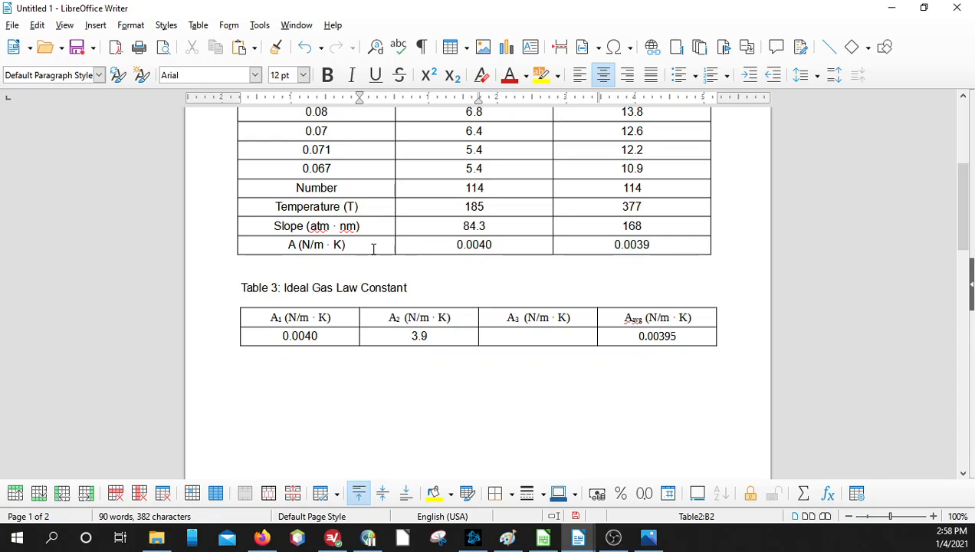
{"action": "left_click", "coordinate": [99, 74]}
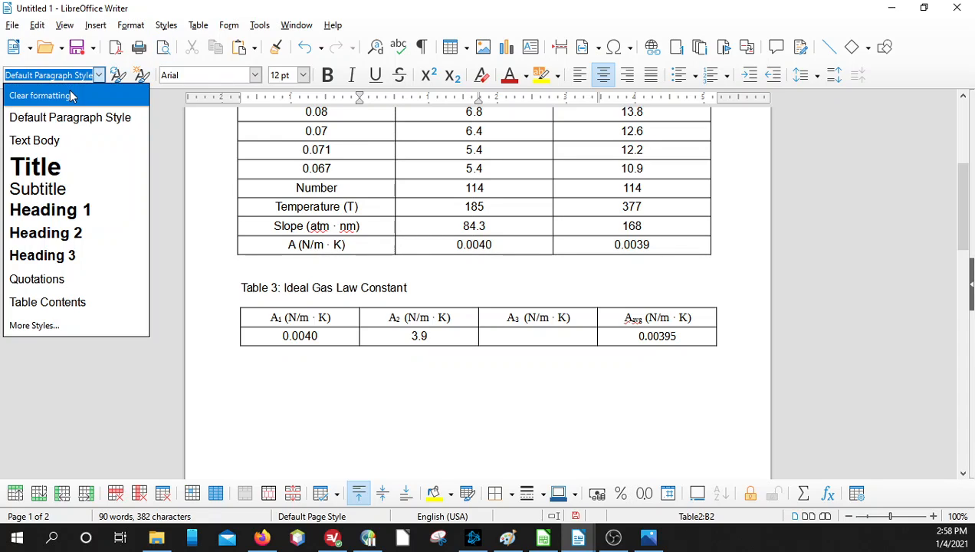
{"action": "left_click", "coordinate": [70, 96]}
{"action": "key", "text": "ctrl+a"}
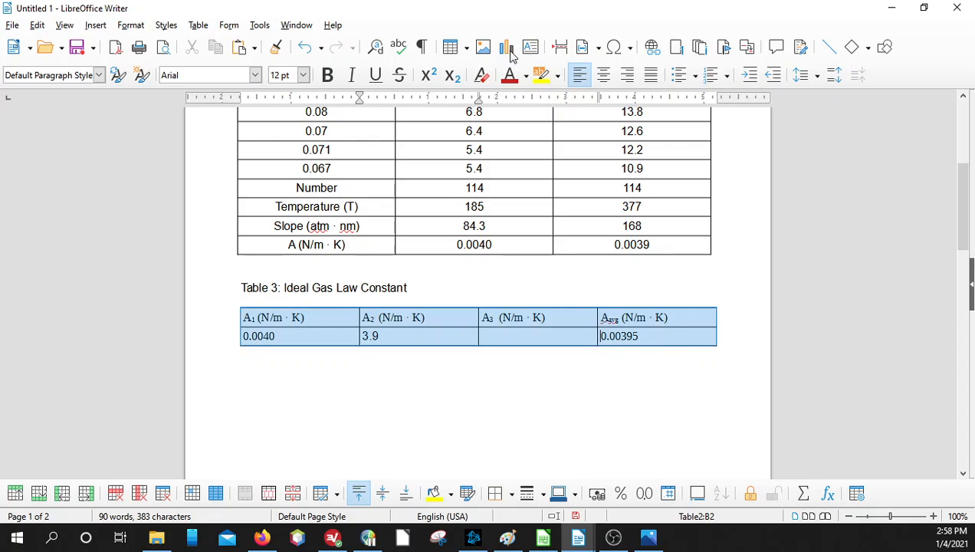
{"action": "key", "text": "ctrl+z"}
Complete the A2 value as 3.9 · 10⁻³, using the centred dot special character and a superscript -3 exponent.
{"action": "left_click", "coordinate": [446, 335]}
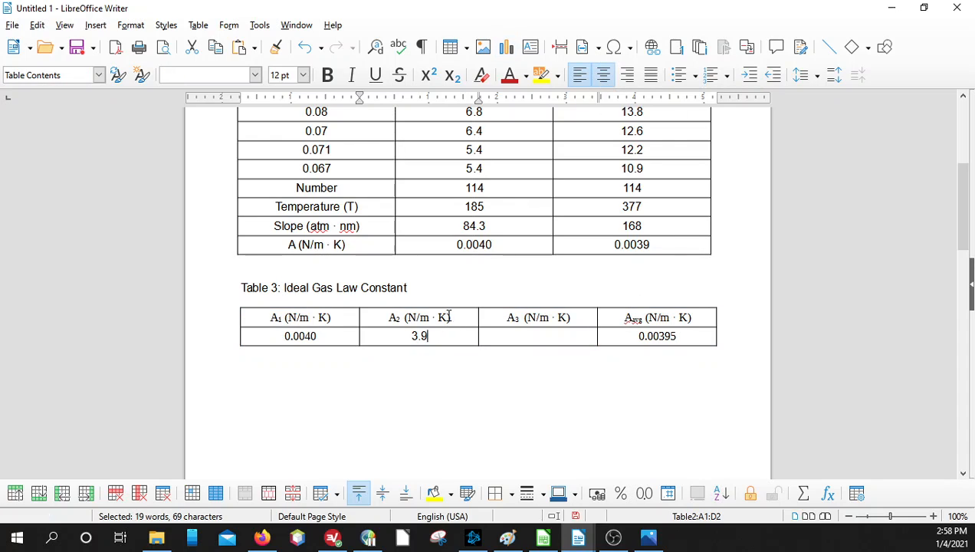
{"action": "left_click", "coordinate": [95, 25]}
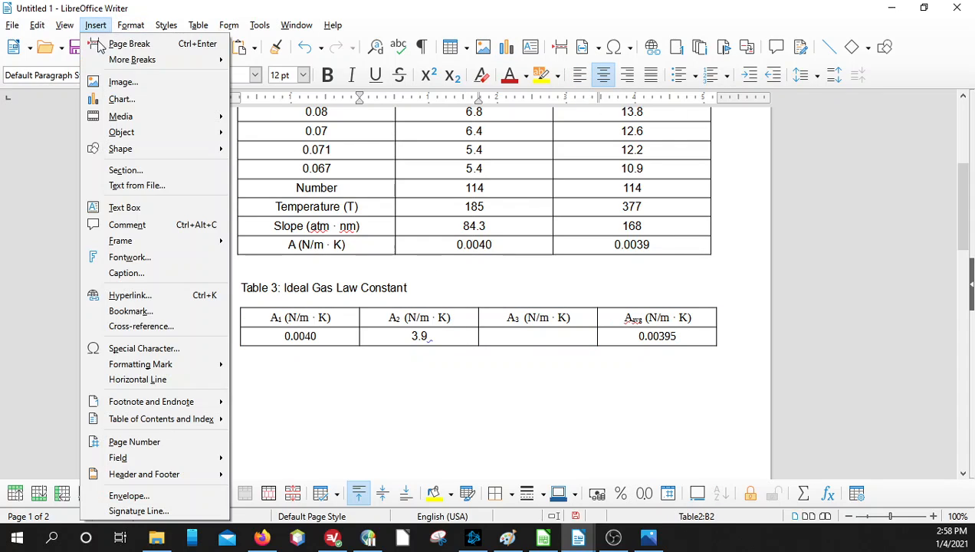
{"action": "left_click", "coordinate": [144, 349]}
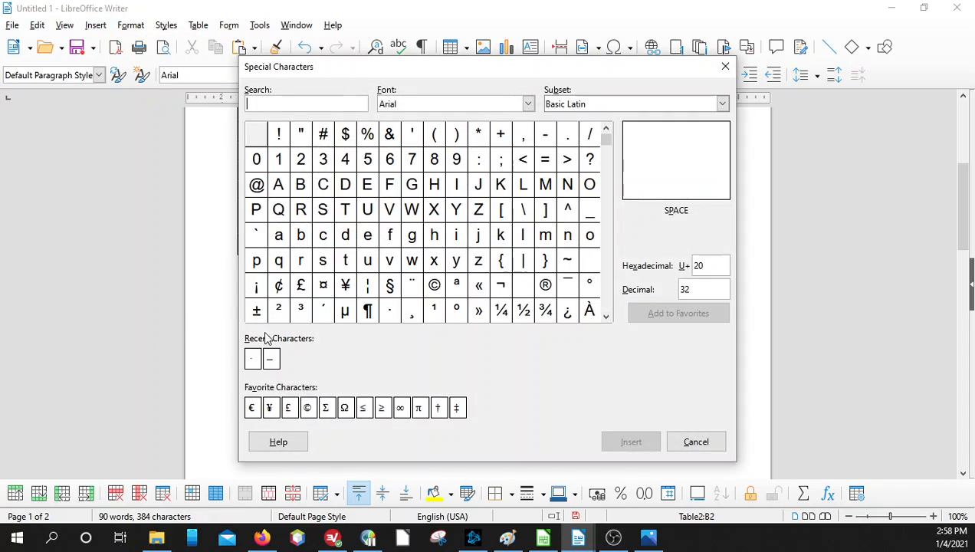
{"action": "left_click", "coordinate": [260, 354]}
{"action": "left_click", "coordinate": [617, 436]}
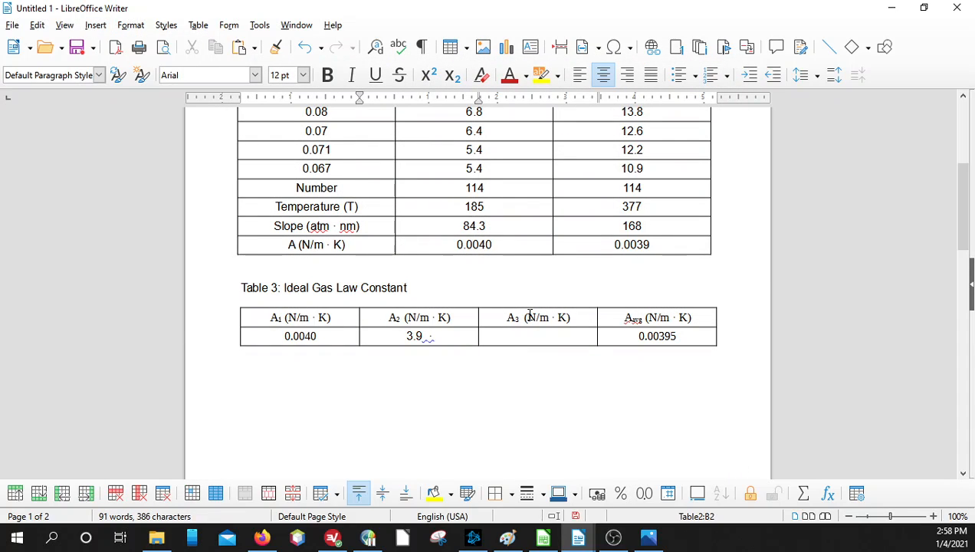
{"action": "type", "text": "10"}
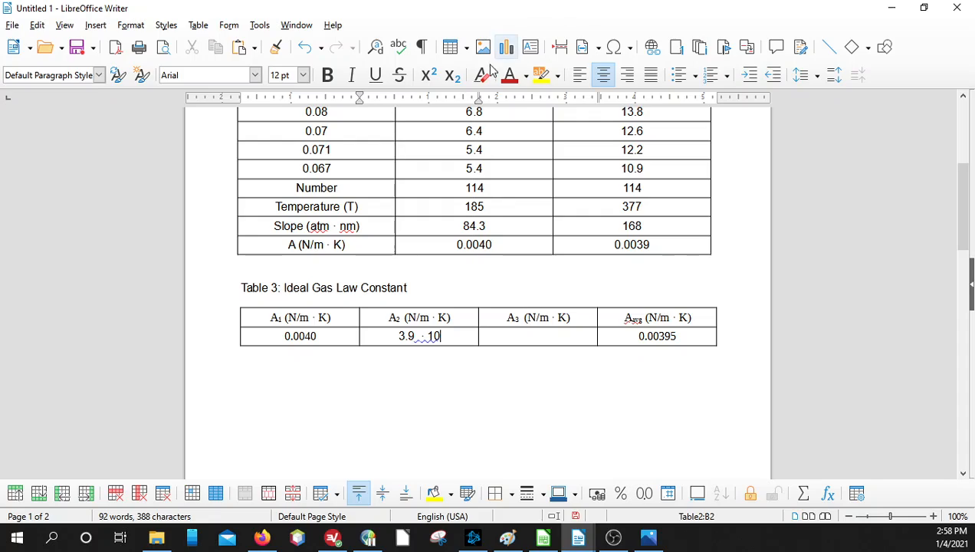
{"action": "left_click", "coordinate": [427, 75]}
{"action": "type", "text": "-3"}
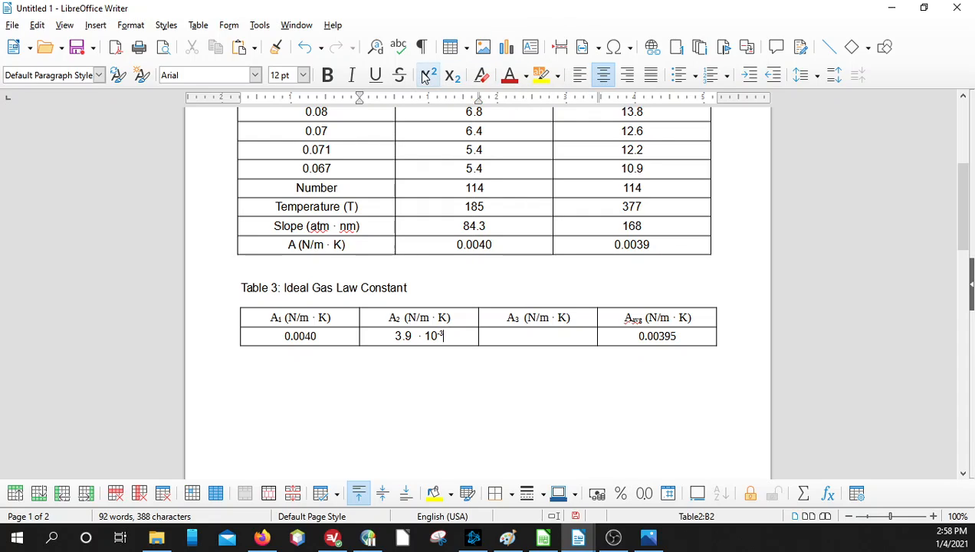
Remove the extra space between 3.9 and the multiplication dot in Table 3's A2 cell.
{"action": "left_click", "coordinate": [472, 395]}
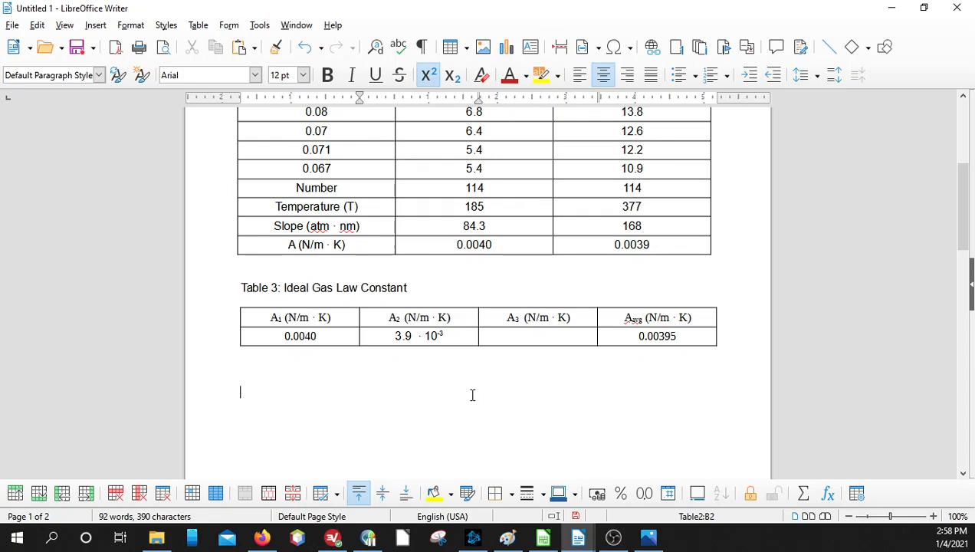
{"action": "left_click", "coordinate": [414, 335]}
{"action": "key", "text": "BackSpace"}
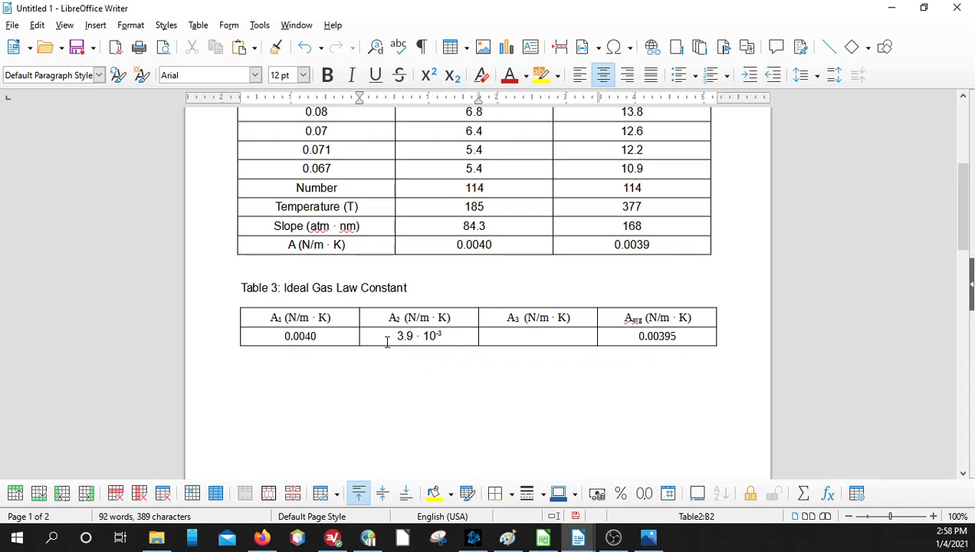
{"action": "left_click", "coordinate": [435, 387]}
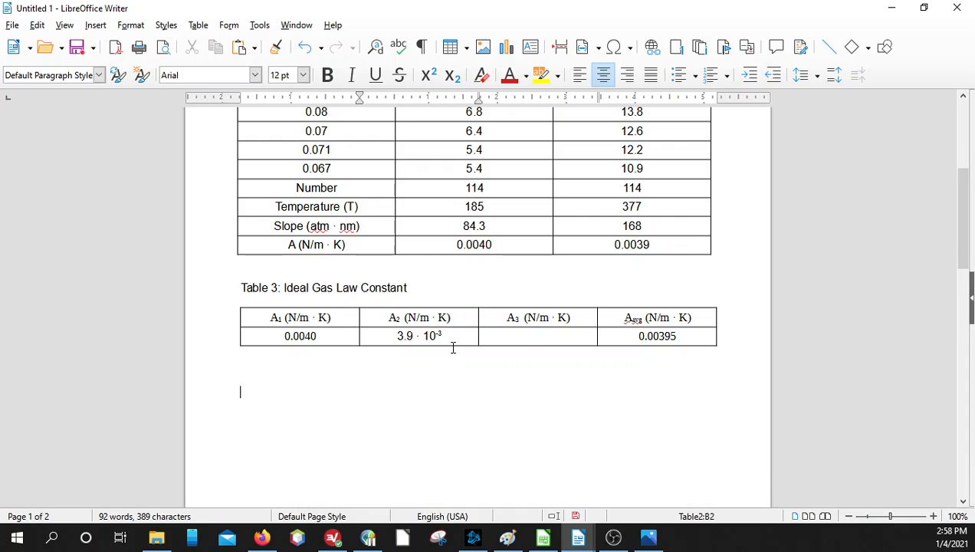